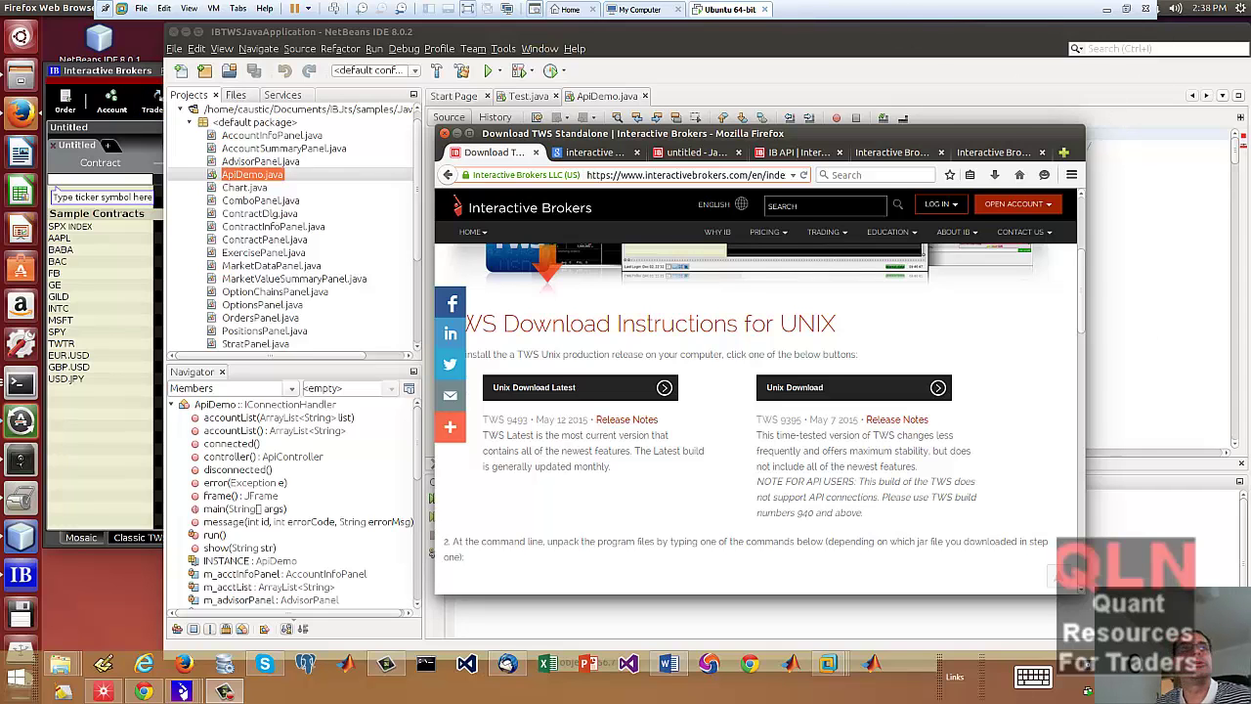
- Switch from Firefox to the 'Run IB TWS in Linux https.docx' Word notes
key(alt+Tab)
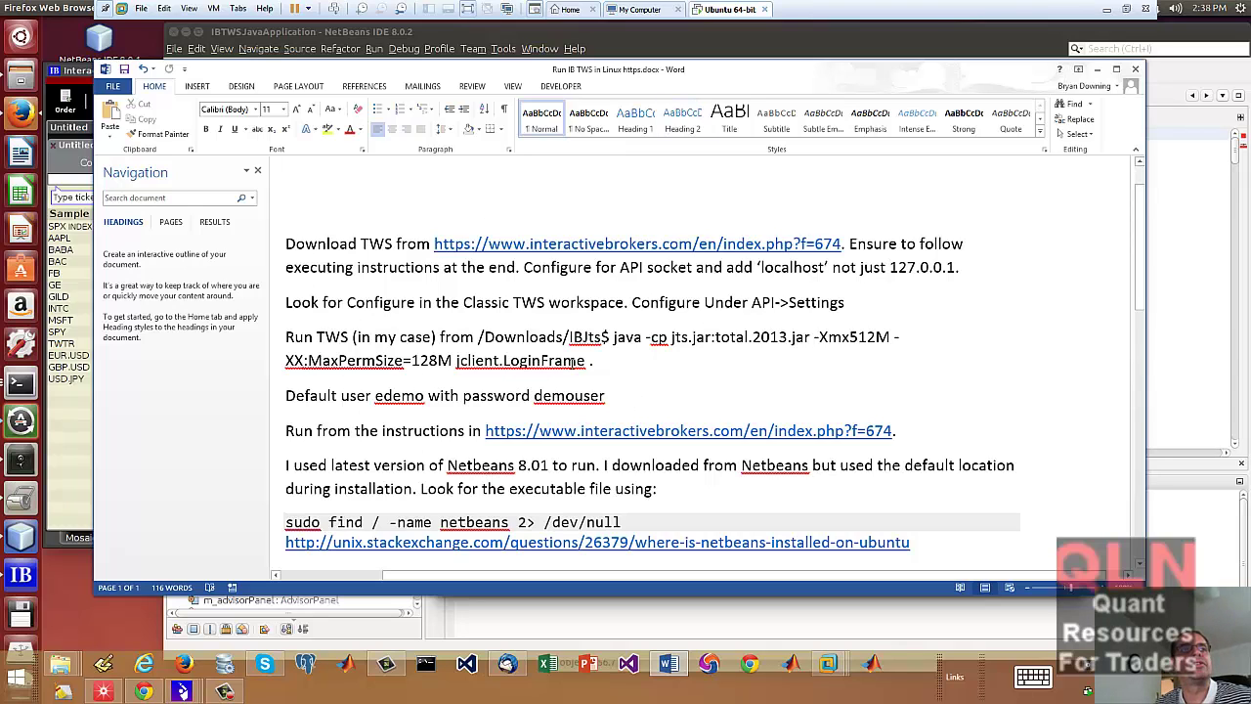
- Skim the Word TWS setup notes and park the Word window at the right screen edge
scroll(461, 484, down, 3)
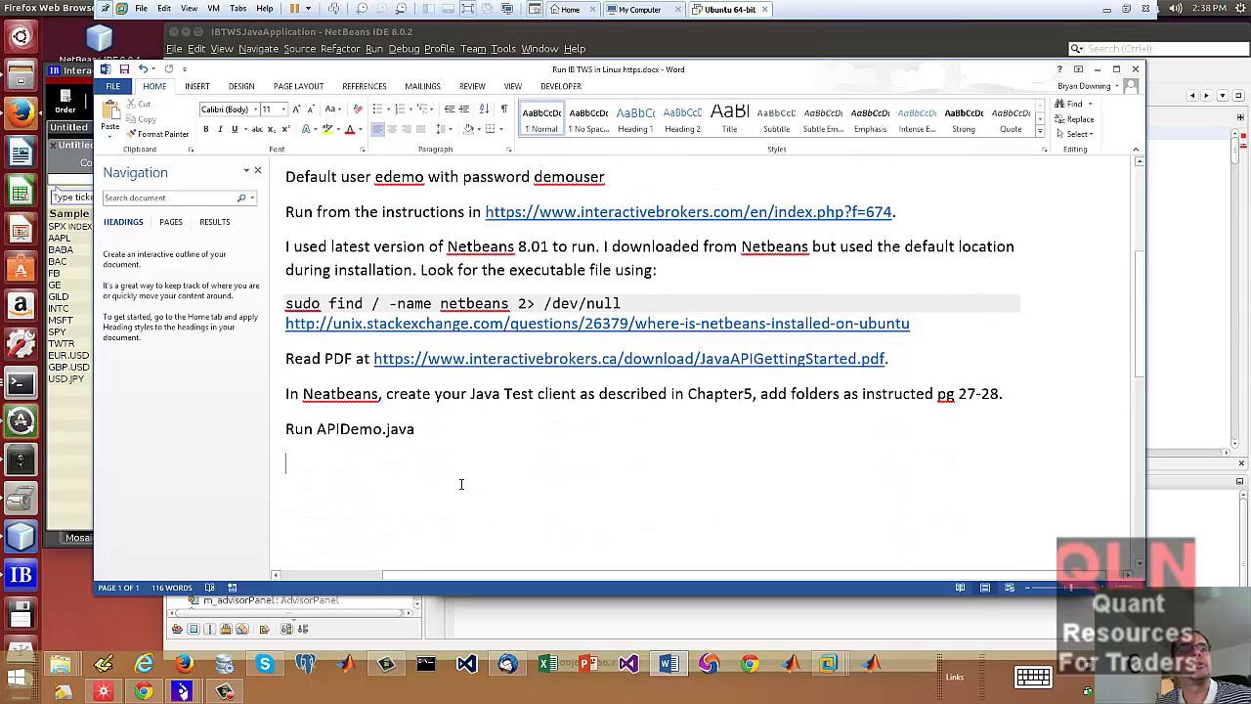
scroll(461, 484, up, 3)
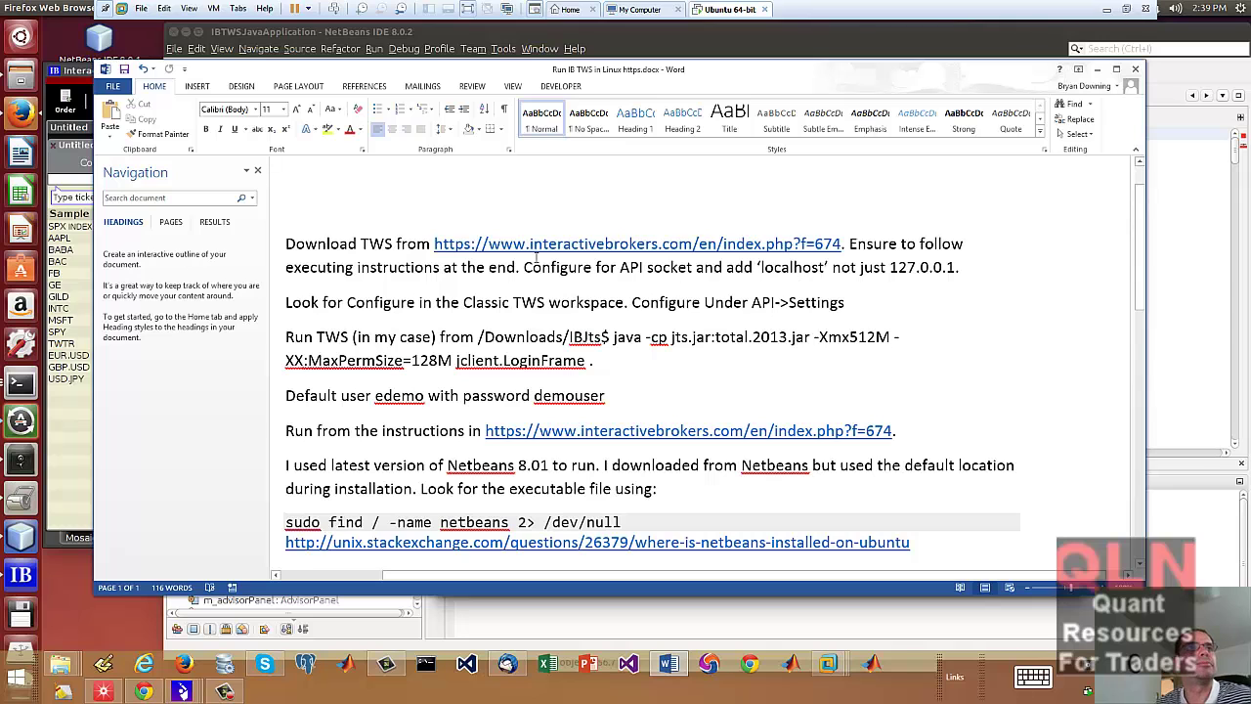
drag(409, 80, 1250, 84)
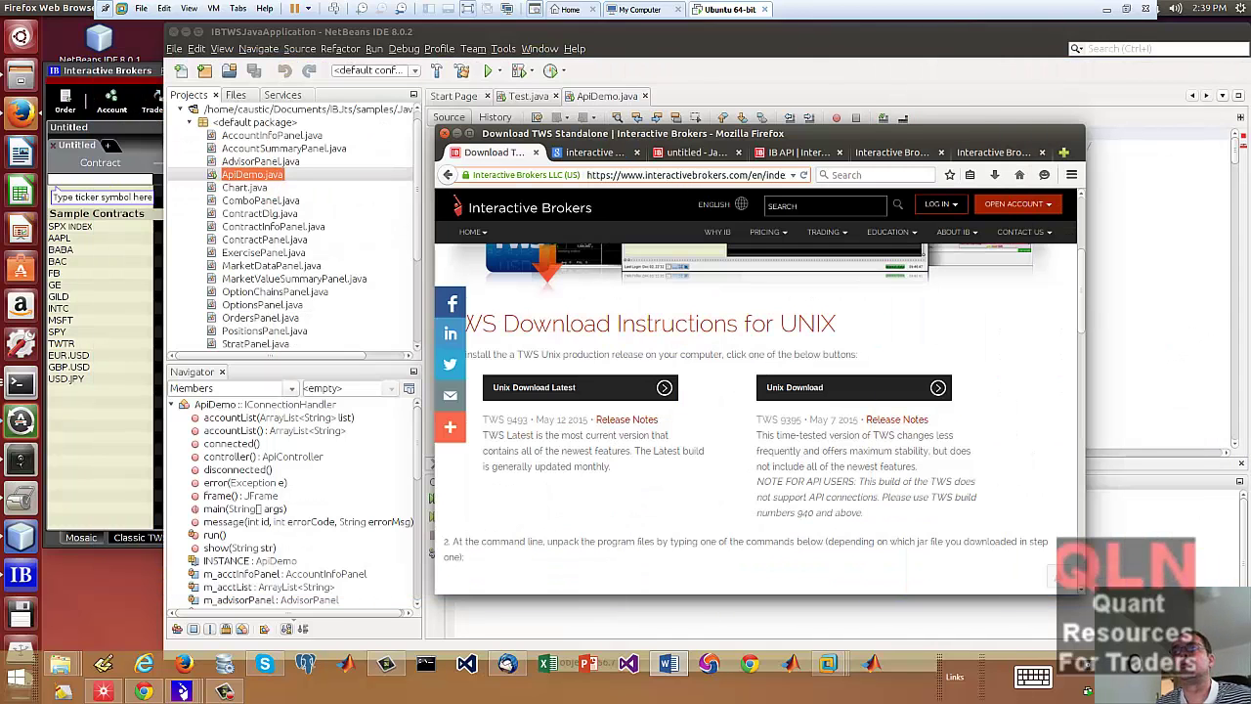
drag(1250, 84, 677, 96)
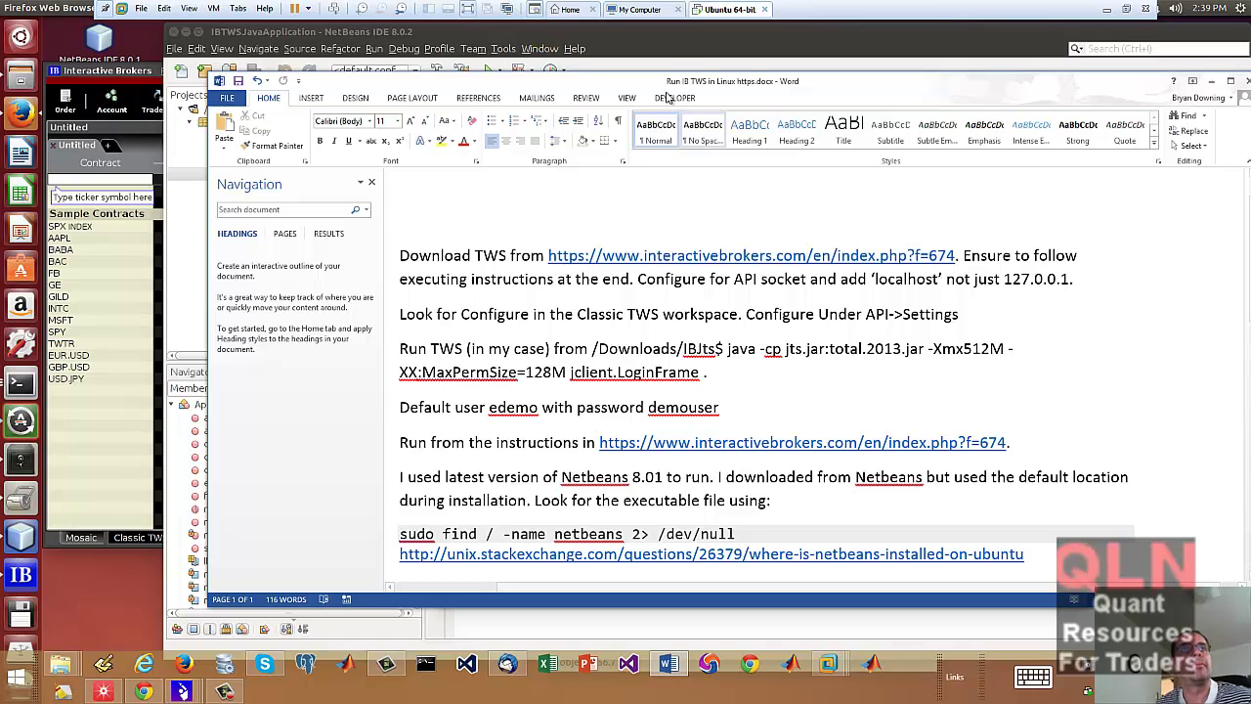
drag(704, 81, 1250, 152)
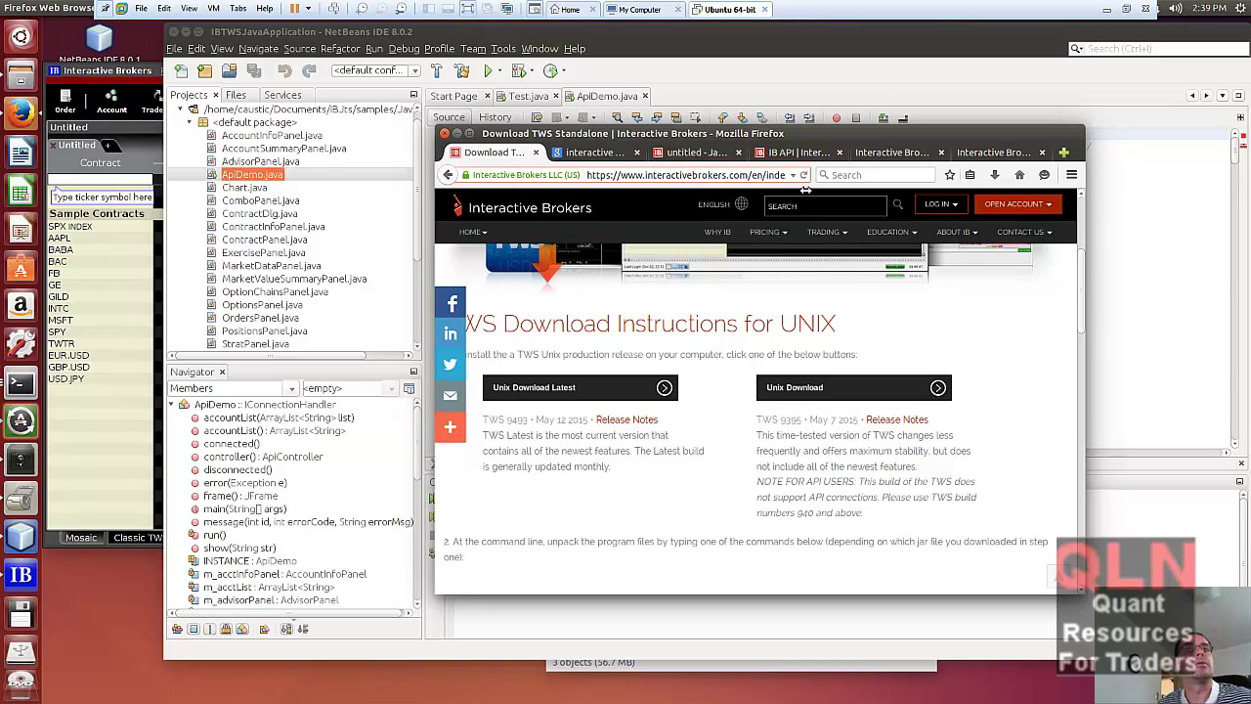
- Load the pasted Interactive Brokers TWS download address in a new Firefox tab
click(1064, 152)
text(https://www.interactivebrokers.com/en/index.php?f=674)
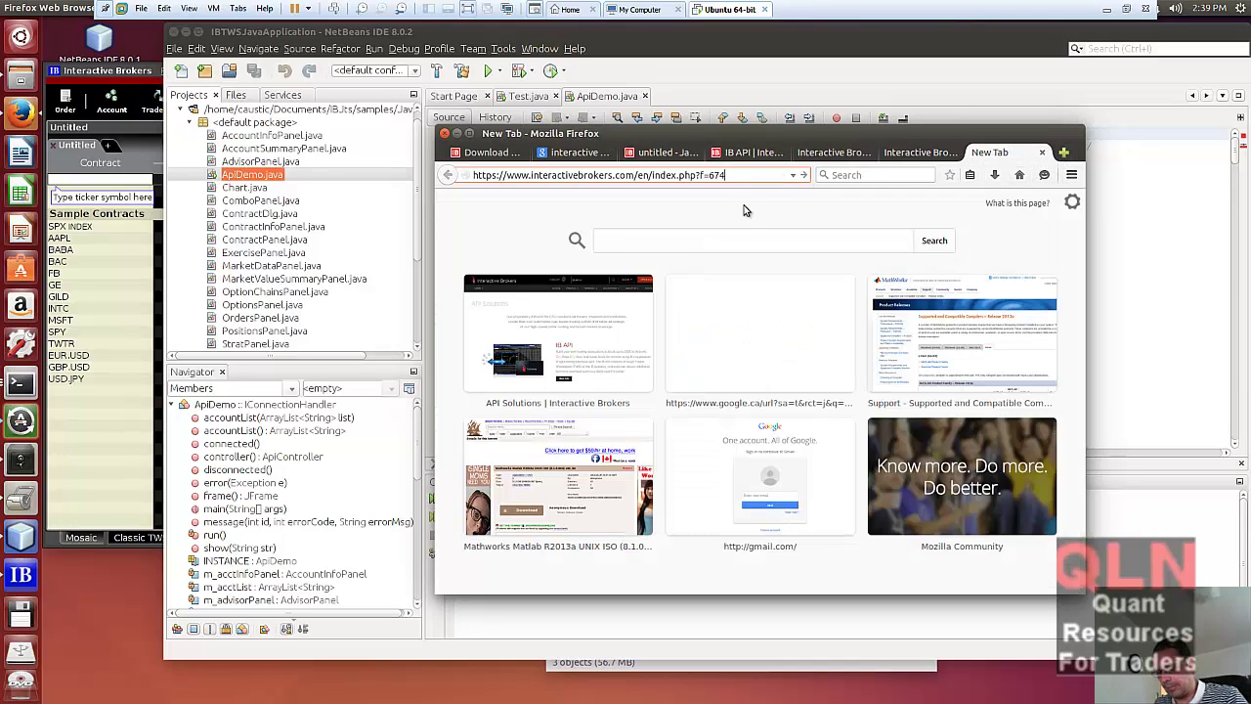
key(Return)
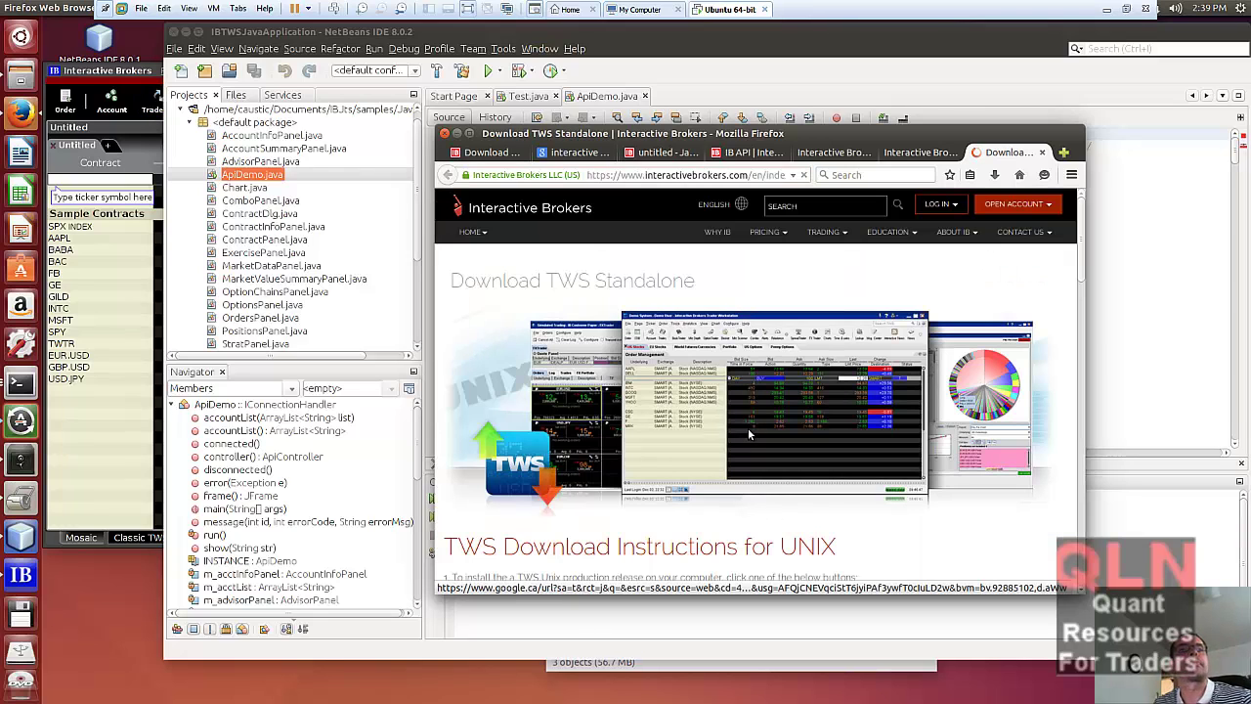
- Scroll the UNIX instructions and highlight the NOTE FOR API USERS paragraph
scroll(841, 459, down, 2)
scroll(935, 492, down, 2)
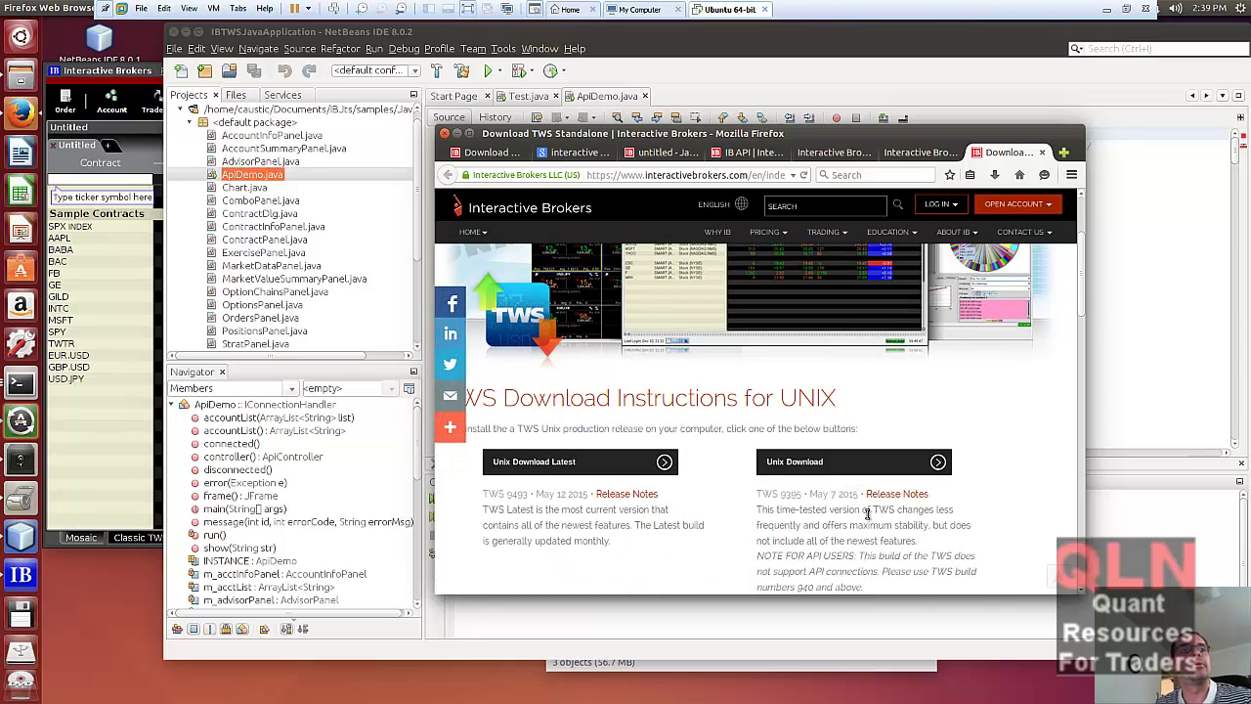
scroll(694, 497, down, 1)
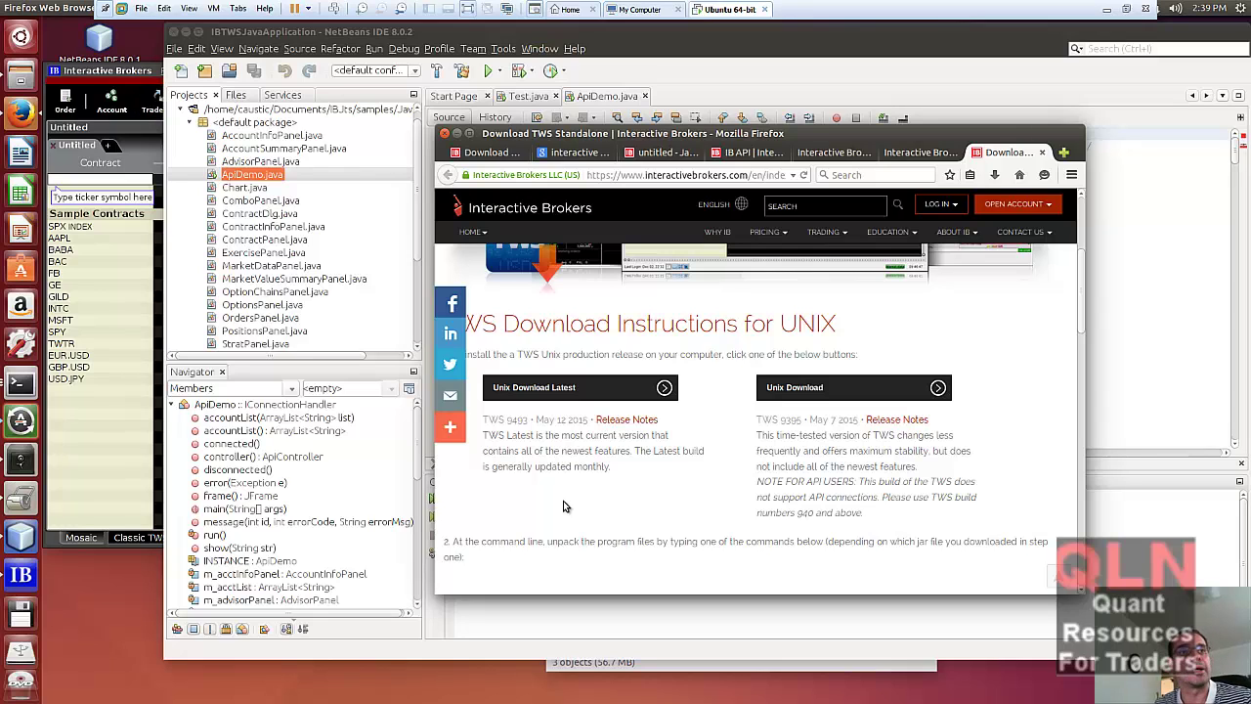
scroll(563, 506, down, 1)
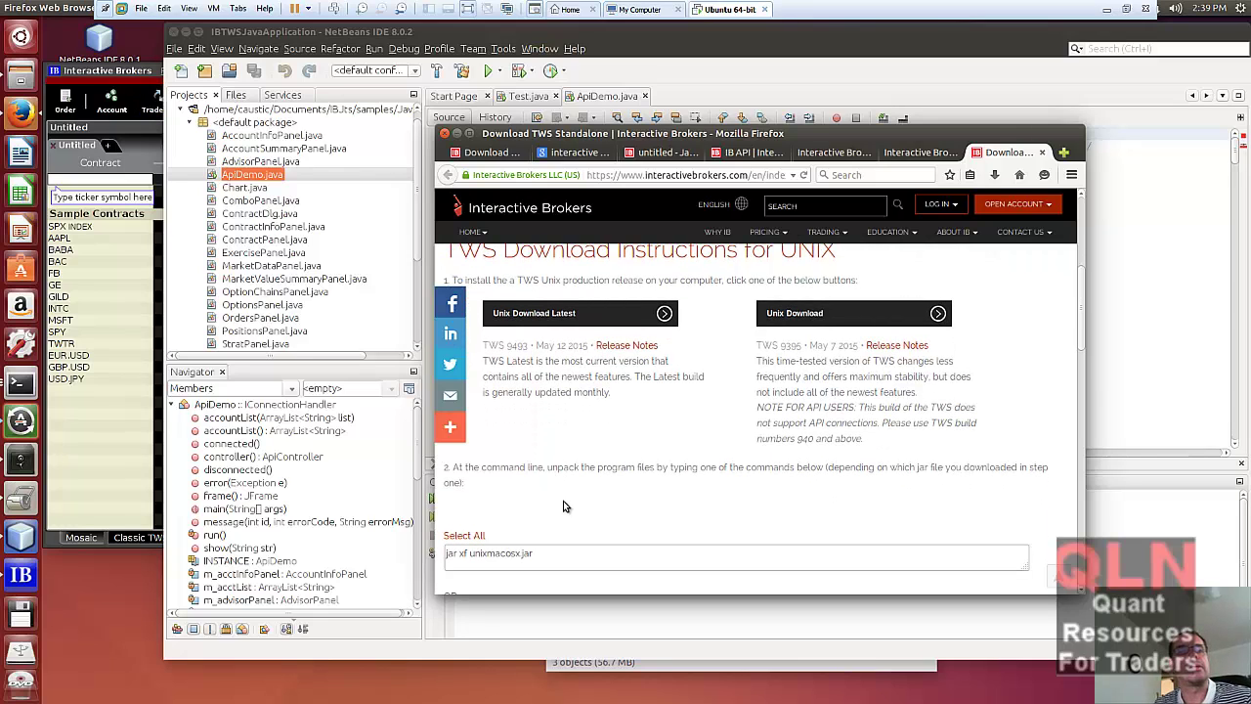
scroll(563, 505, up, 1)
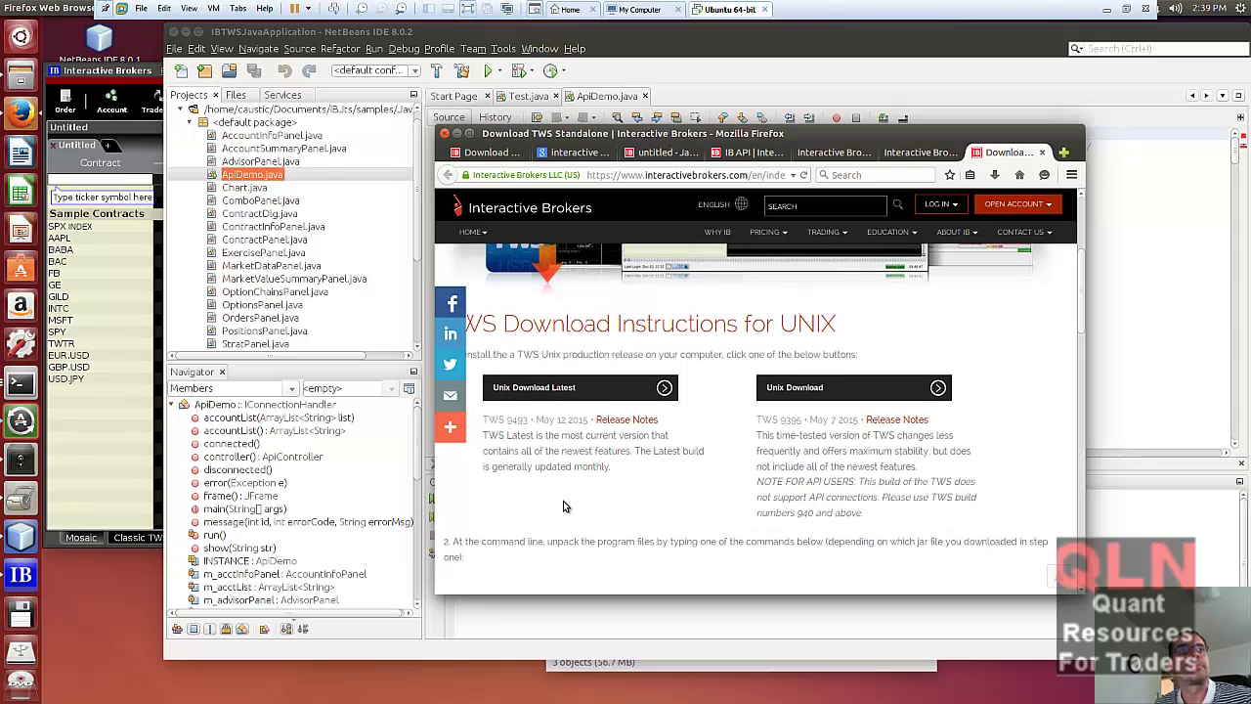
scroll(563, 505, up, 1)
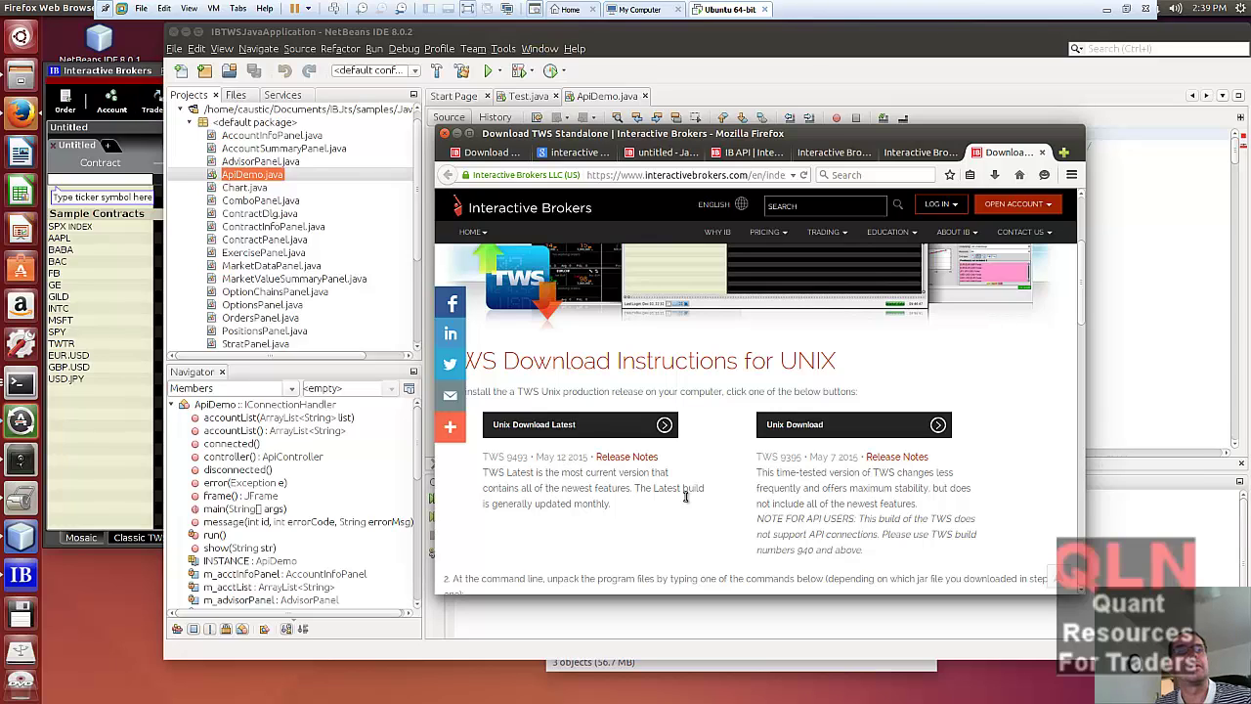
drag(753, 516, 936, 510)
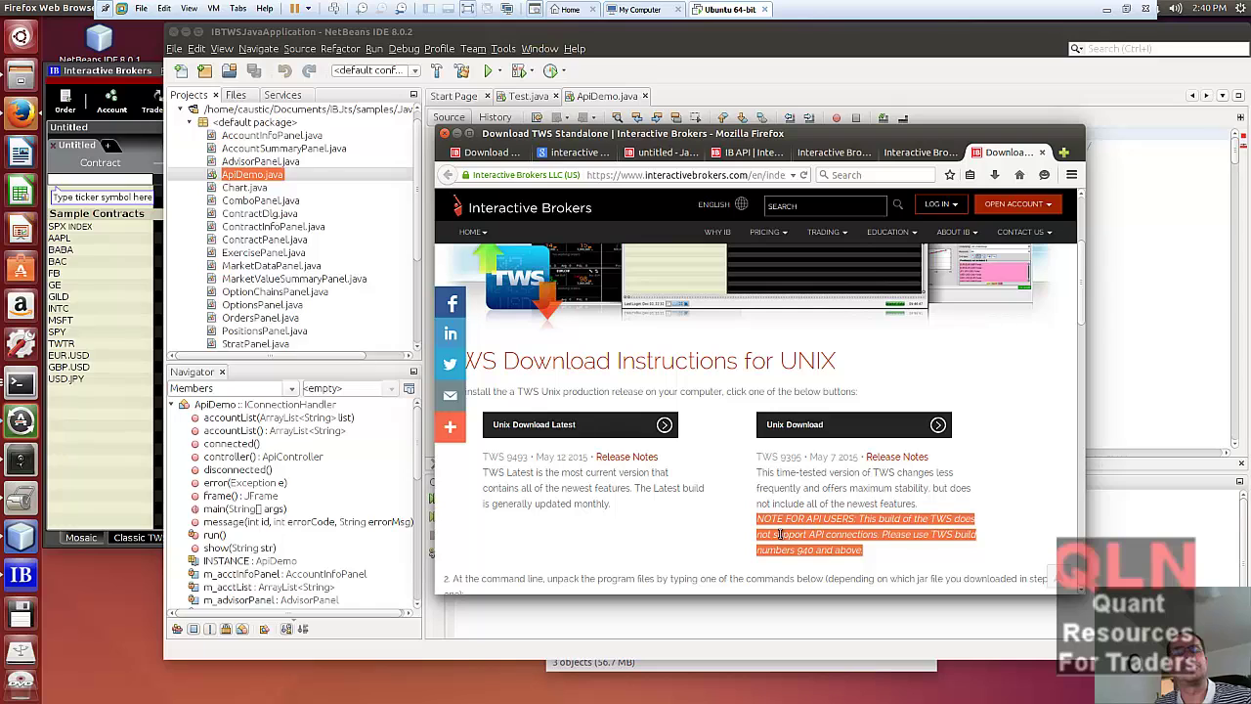
click(632, 518)
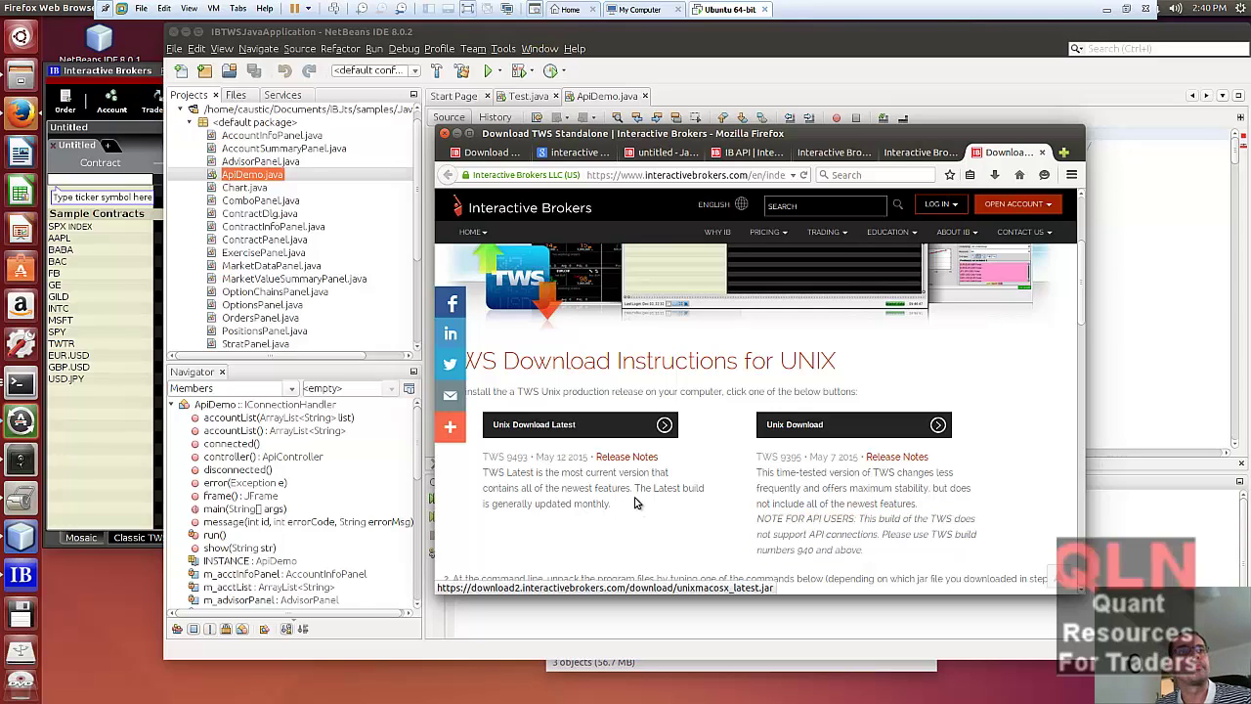
scroll(640, 505, down, 1)
- Select the jar xf unixmacosx.jar and jar xf unixmacosx_latest.jar unpack commands
scroll(683, 521, down, 2)
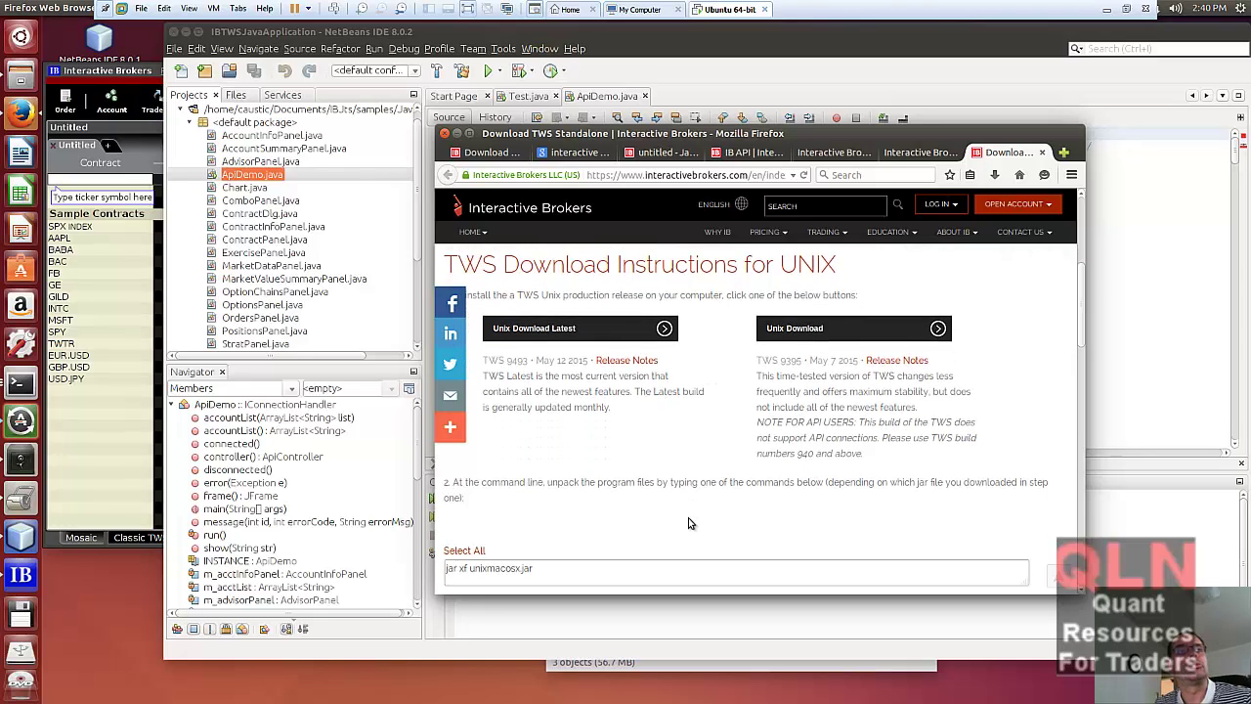
scroll(649, 546, down, 1)
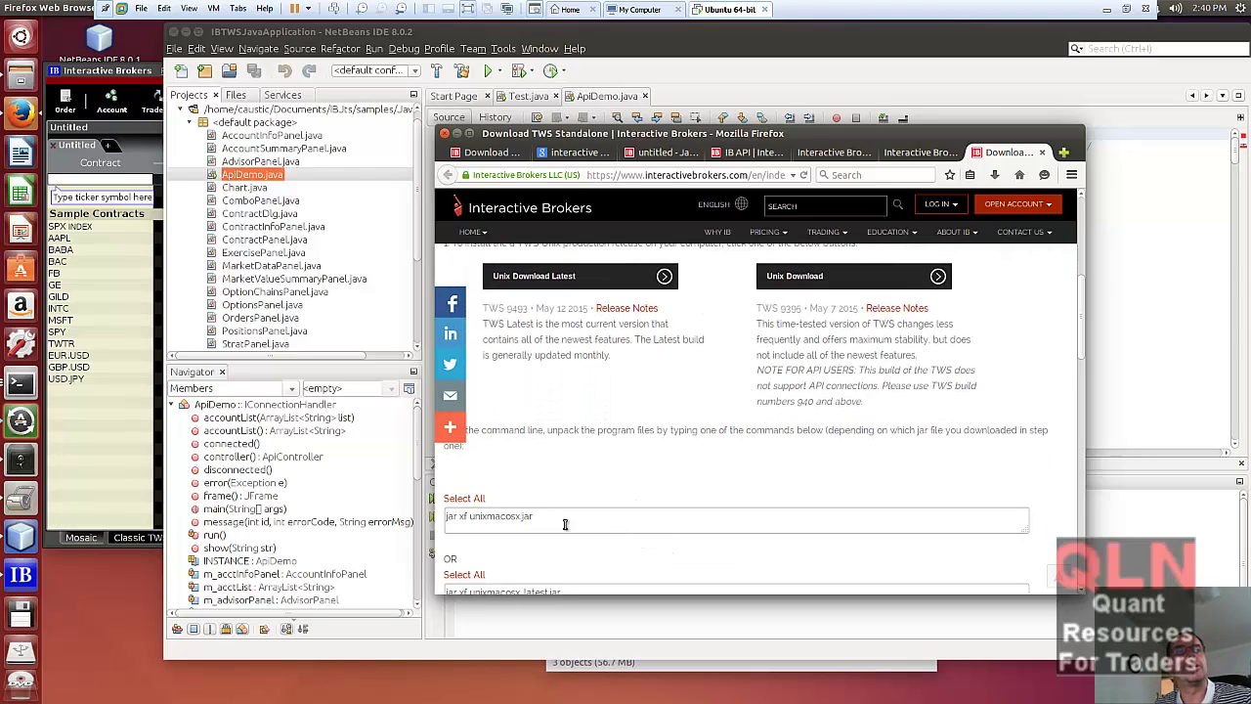
drag(536, 526, 444, 523)
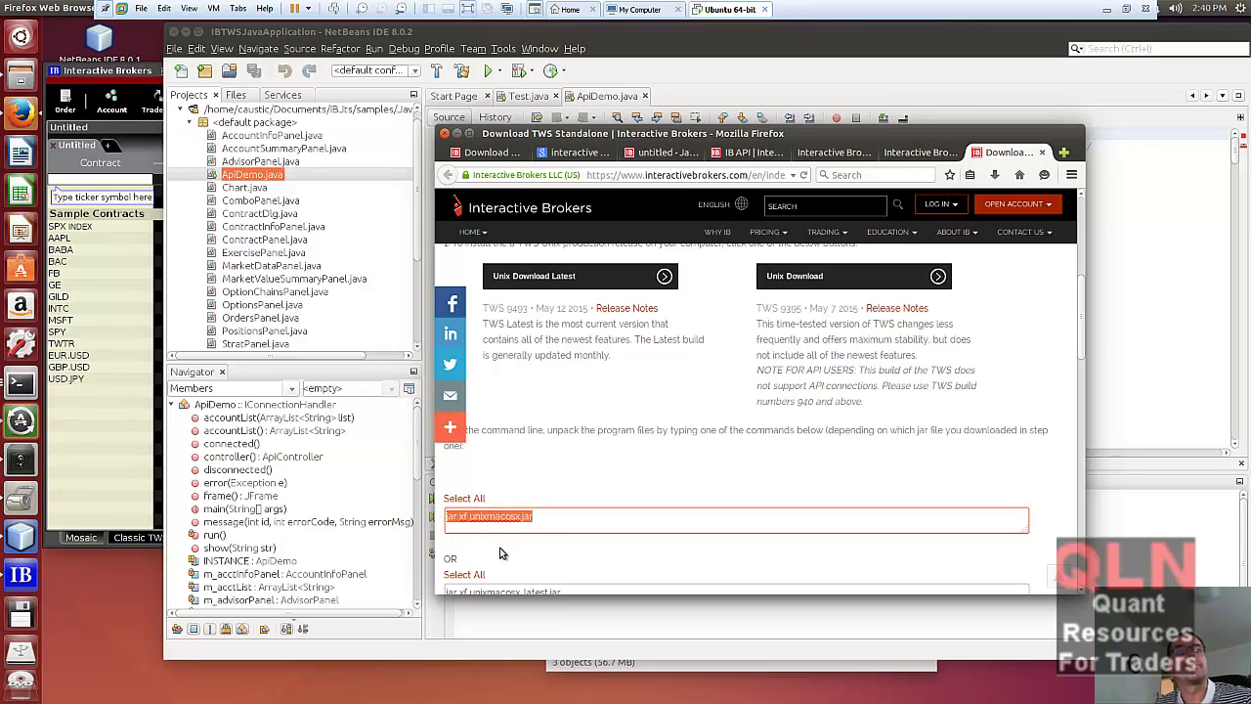
scroll(538, 539, down, 1)
drag(568, 555, 446, 555)
scroll(614, 541, down, 3)
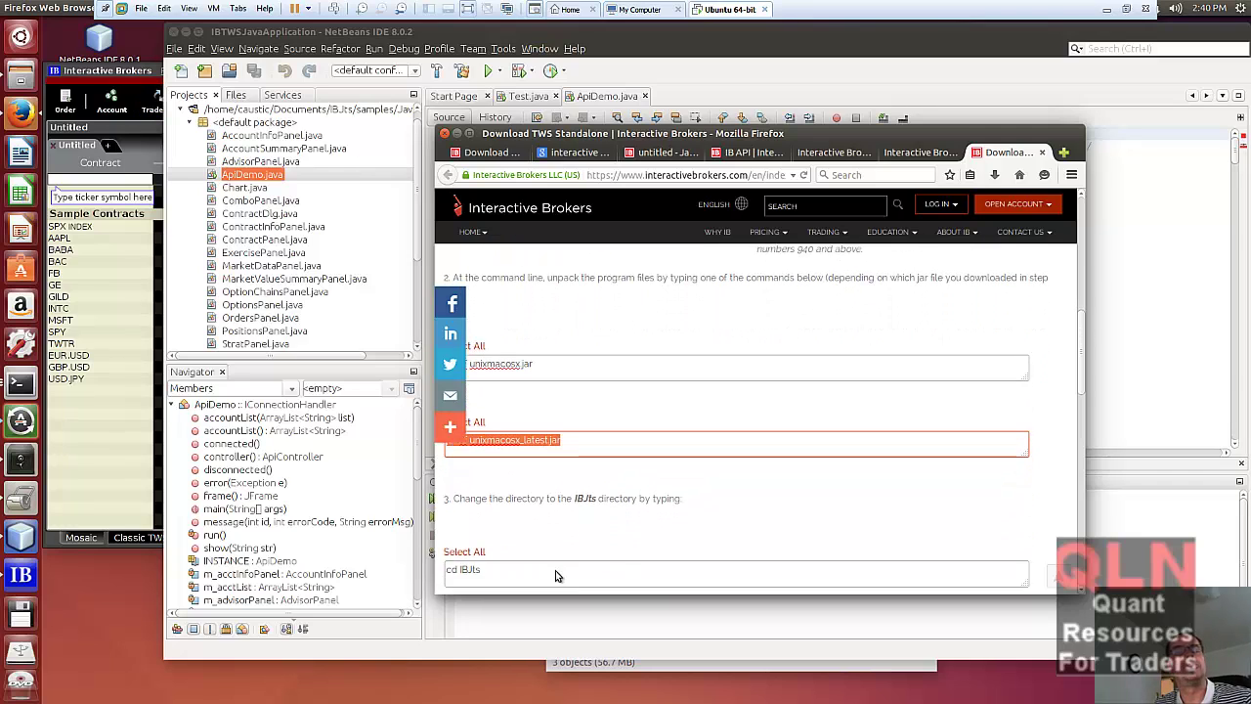
scroll(559, 528, down, 1)
scroll(564, 469, up, 1)
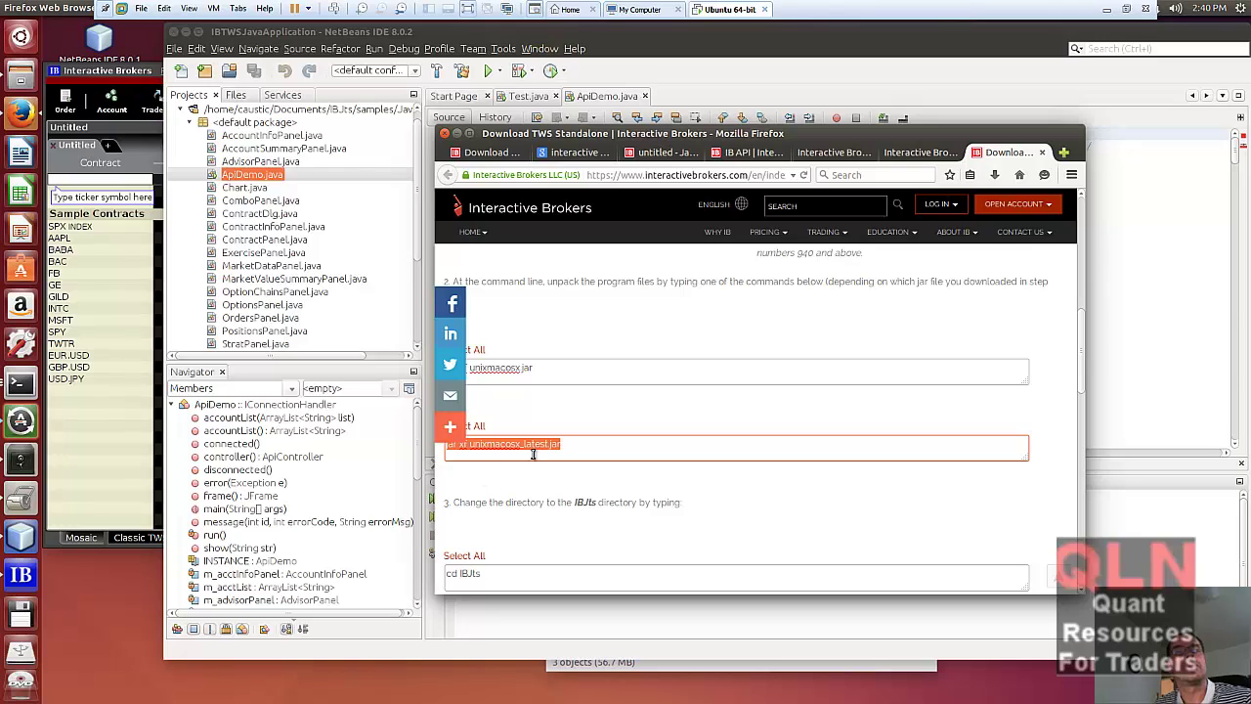
scroll(551, 465, up, 1)
click(473, 488)
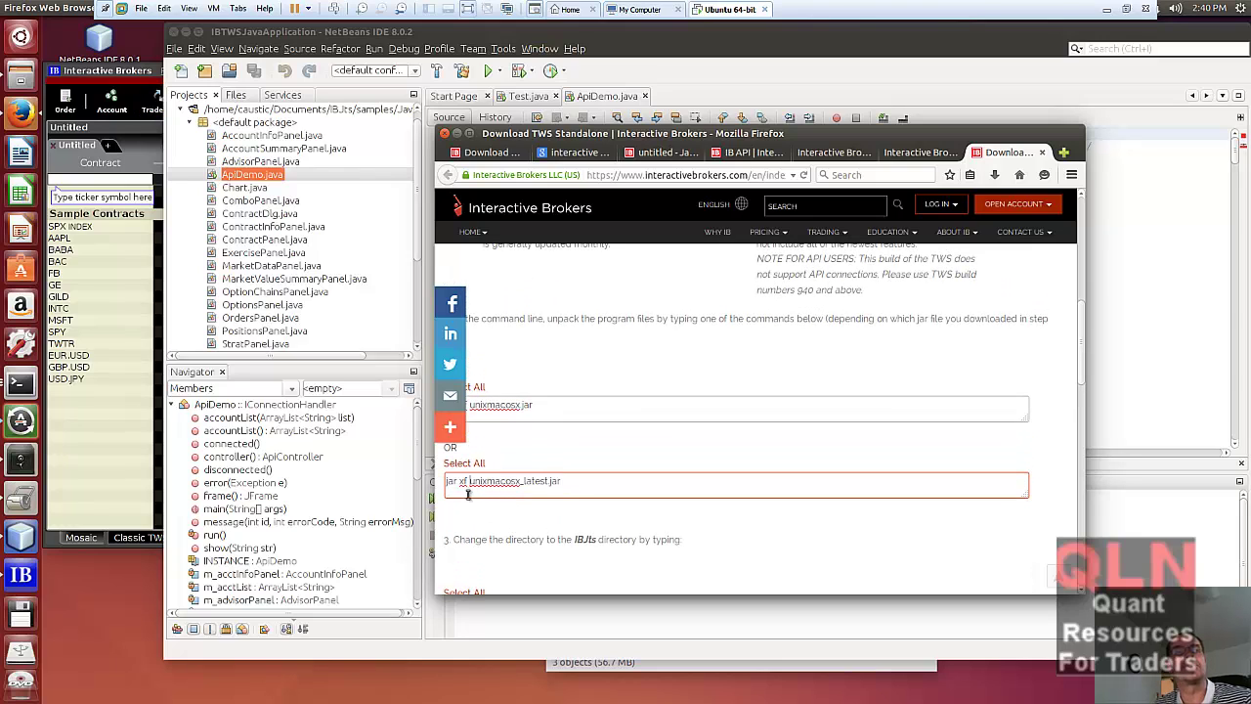
- Select the cd IBJts command and the java -cp jts.jar:total.2013.jar run command
scroll(498, 513, down, 1)
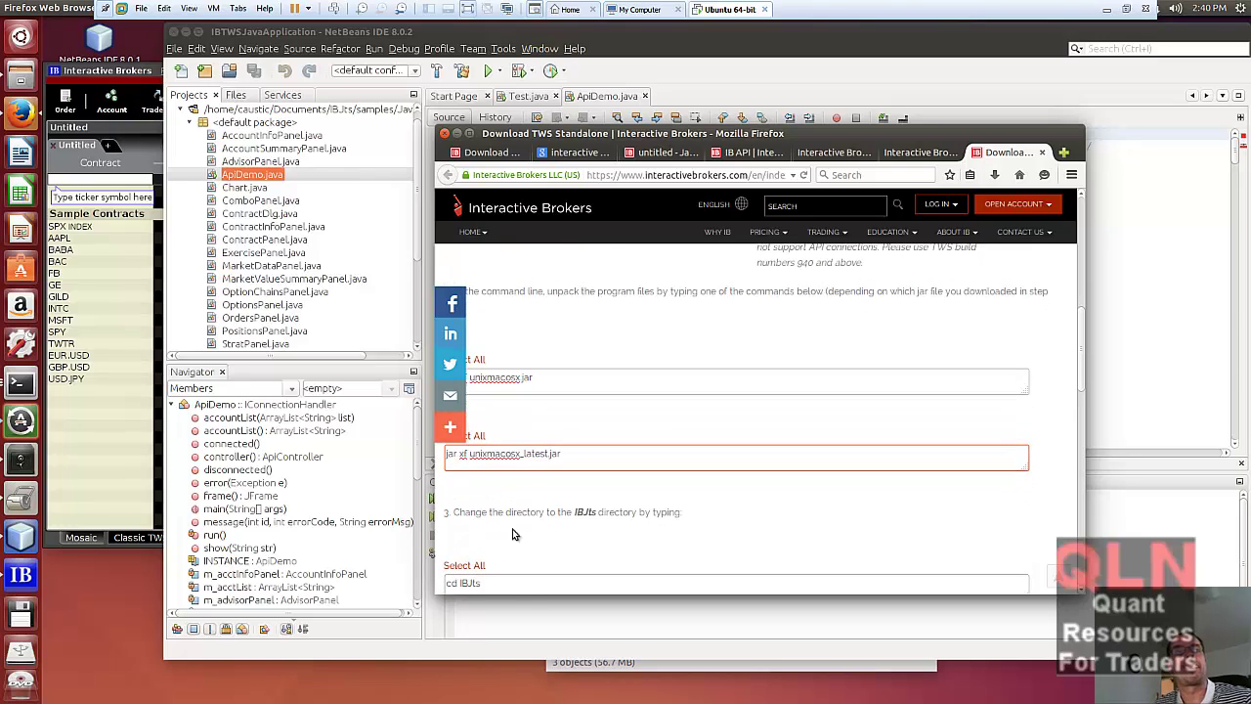
click(471, 575)
click(471, 575)
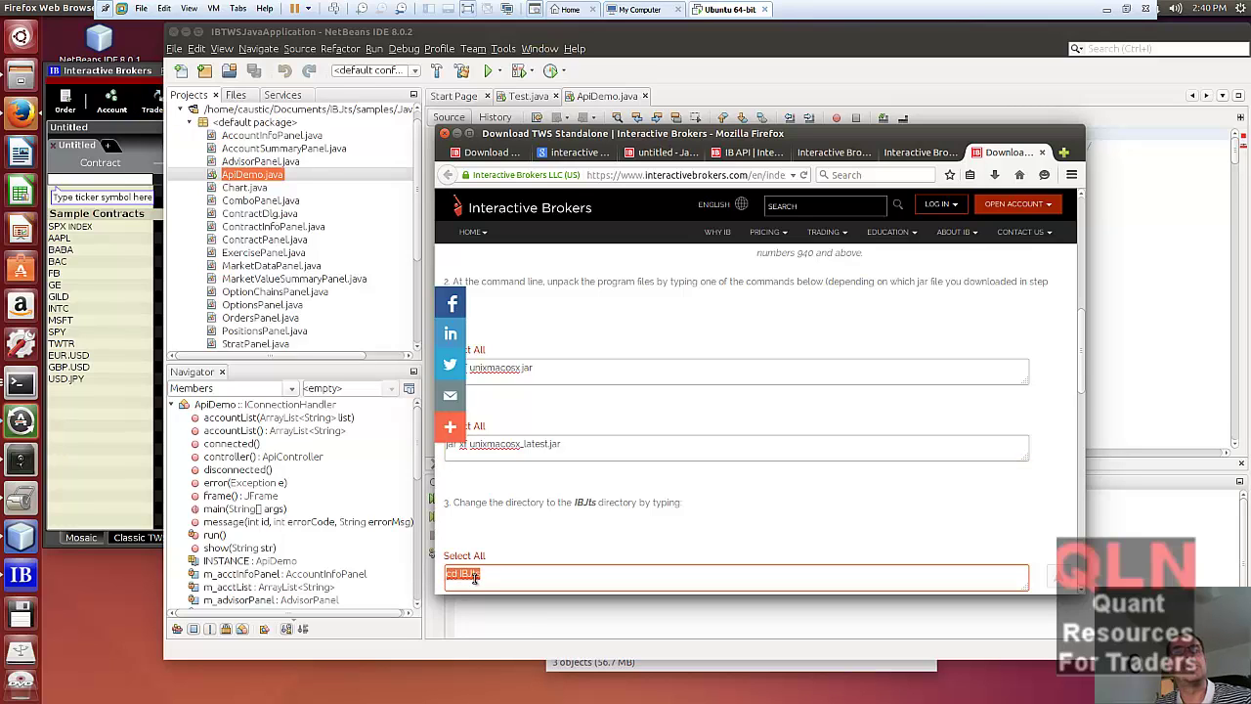
scroll(486, 572, down, 3)
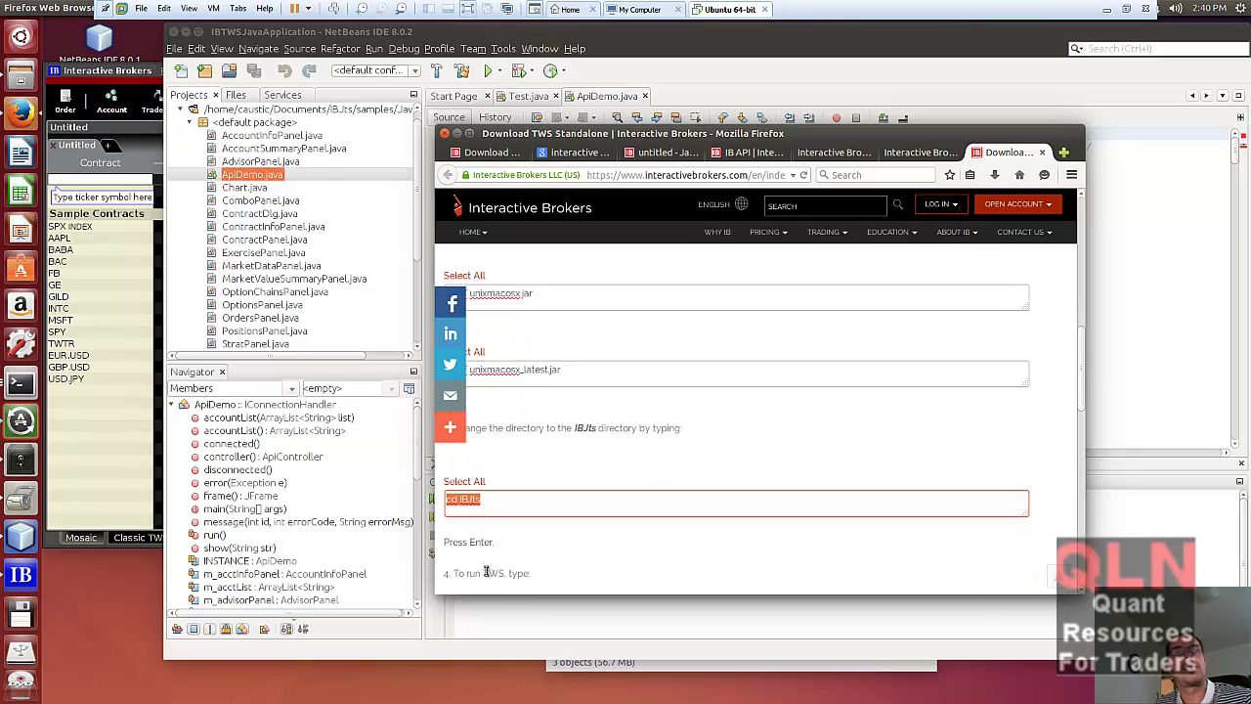
scroll(485, 572, down, 1)
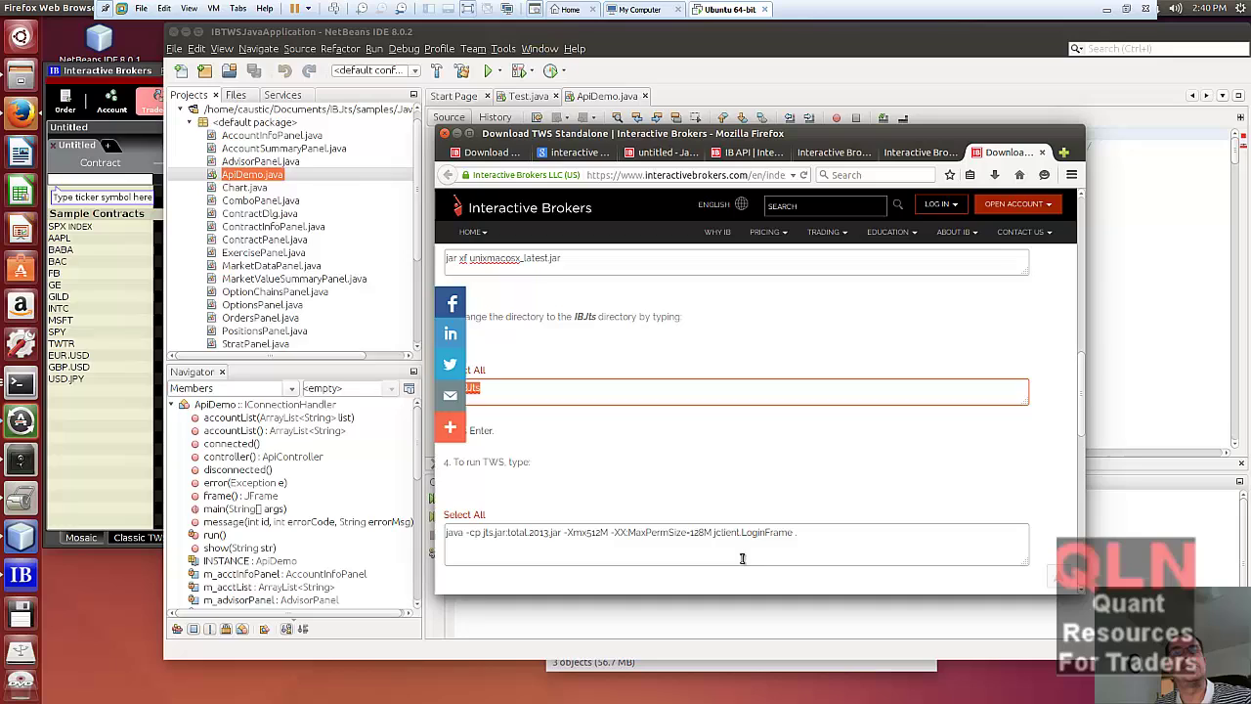
click(798, 532)
drag(600, 537, 444, 533)
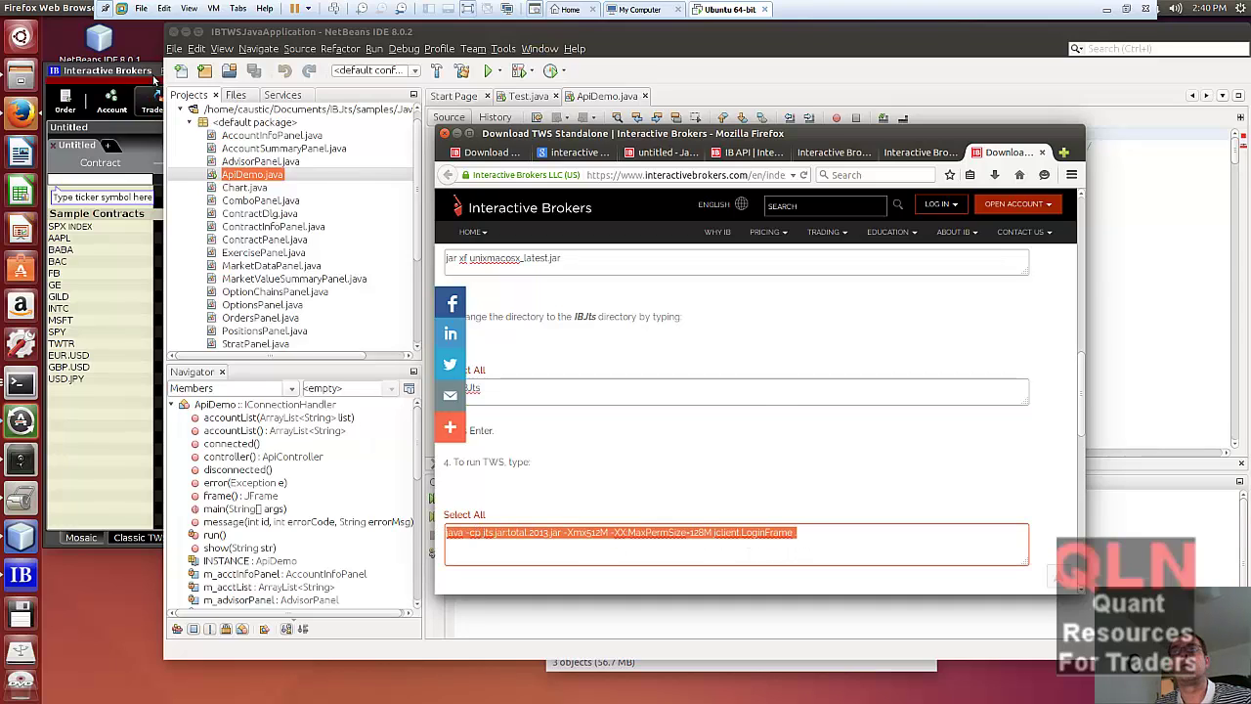
- Close Trader Workstation and confirm Yes to exit the demo session
click(147, 73)
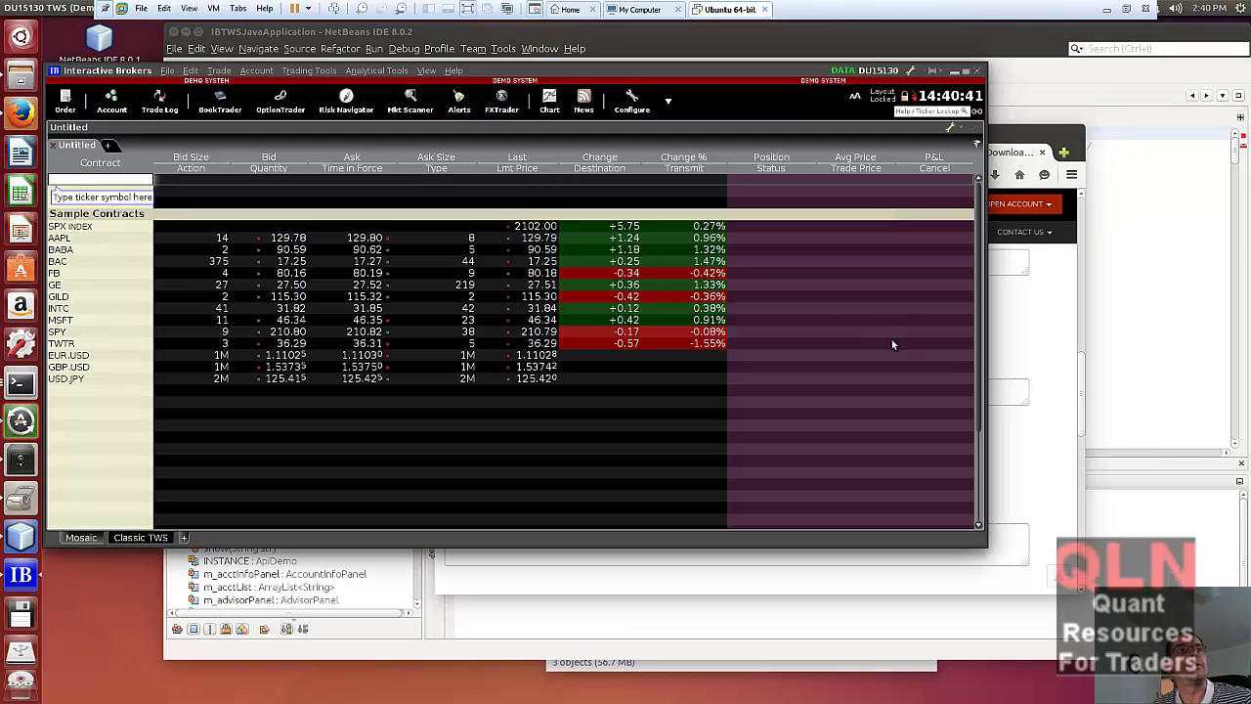
click(977, 76)
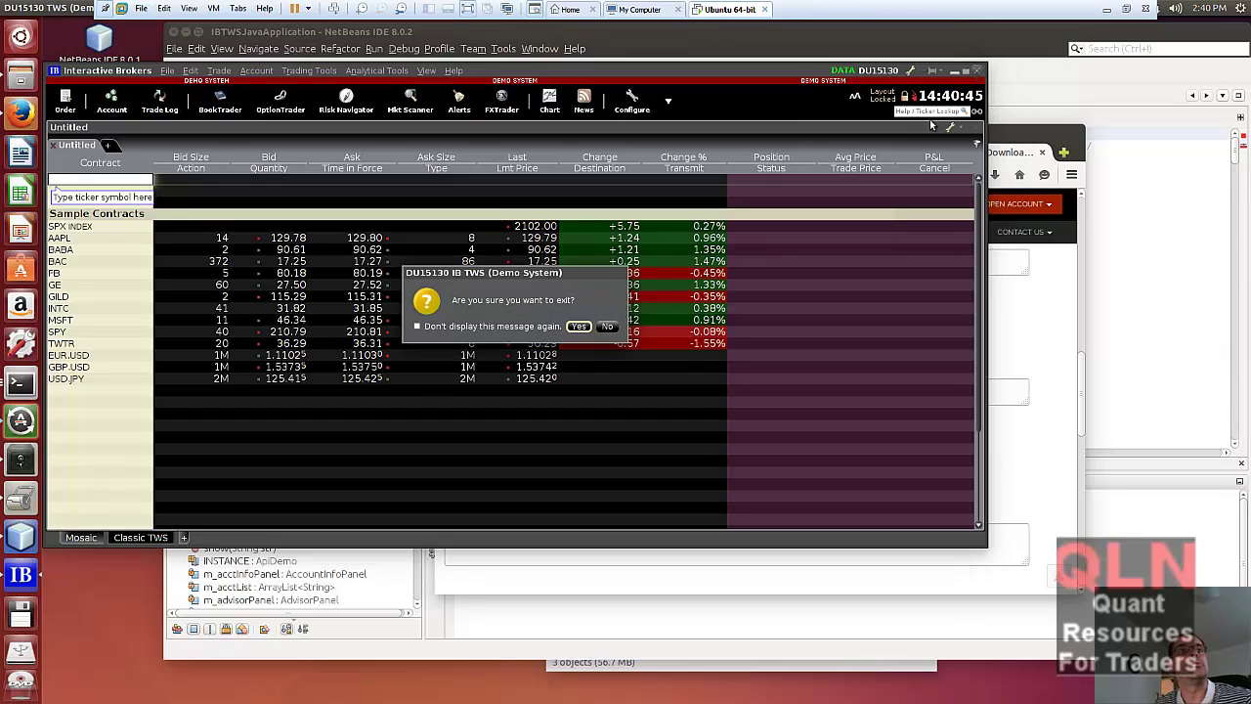
click(575, 329)
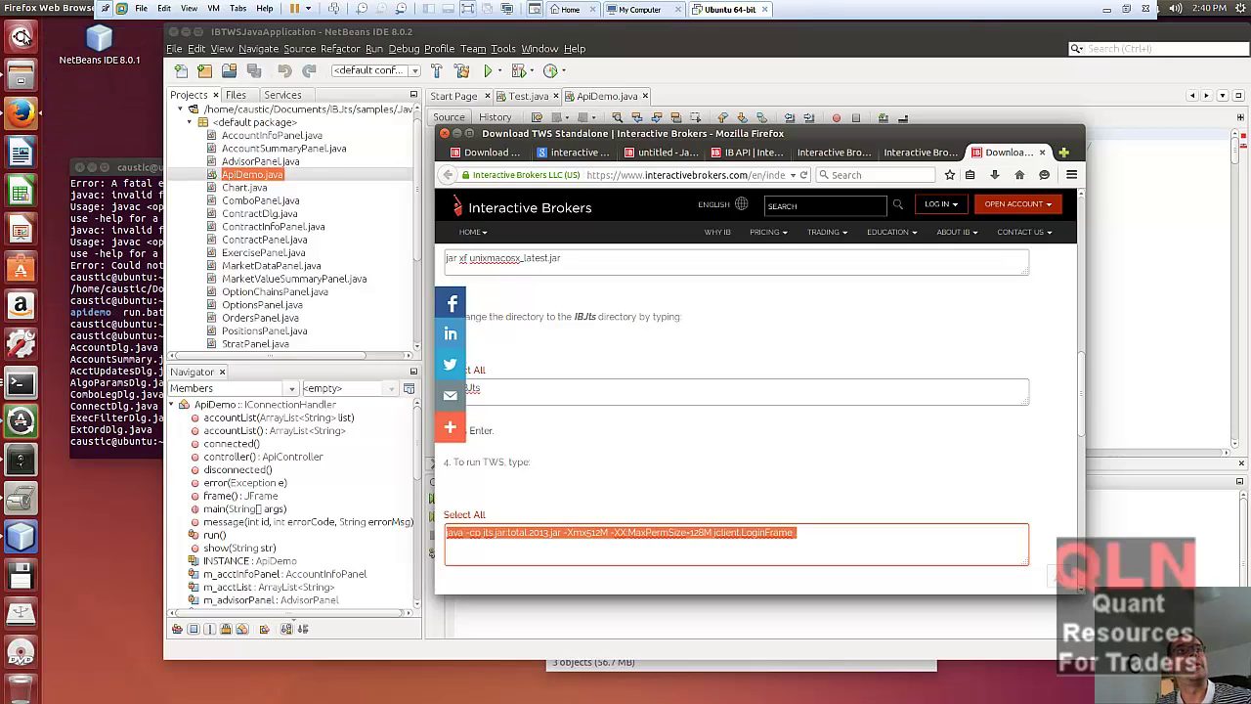
- Raise the ~/Downloads/IBJts terminal window via the Unity launcher's Terminal icon
key(super)
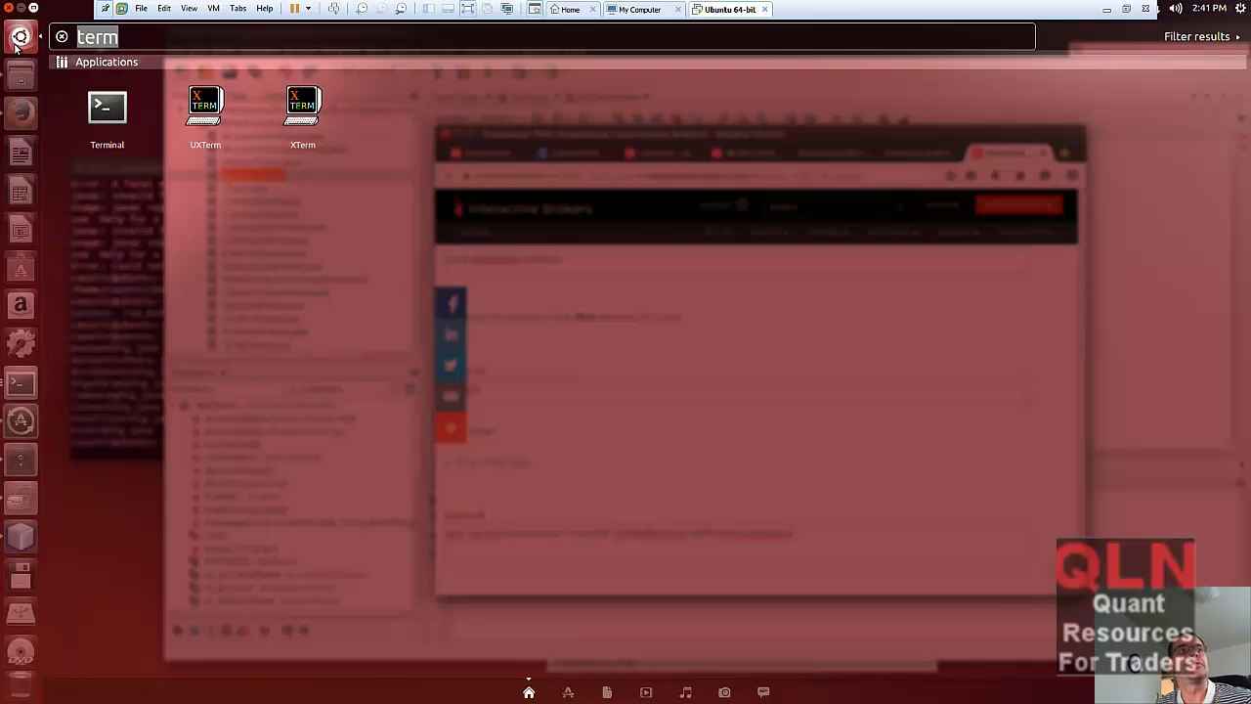
key(BackSpace)
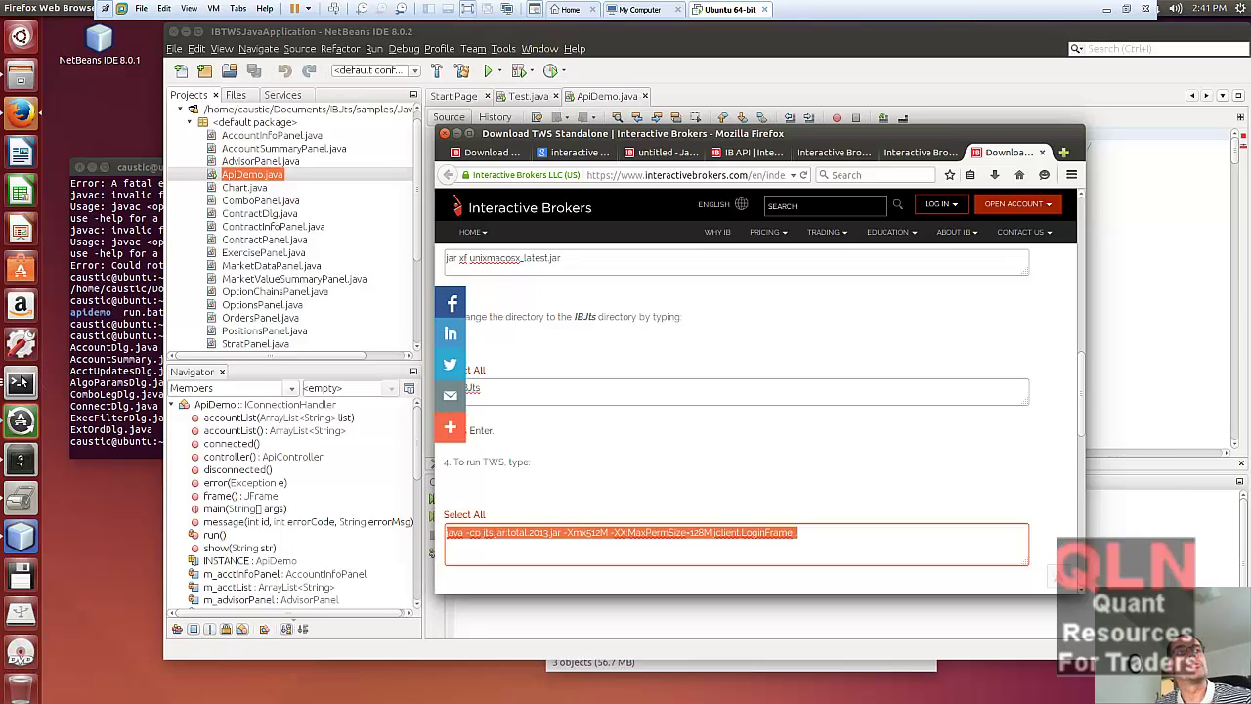
right_click(20, 382)
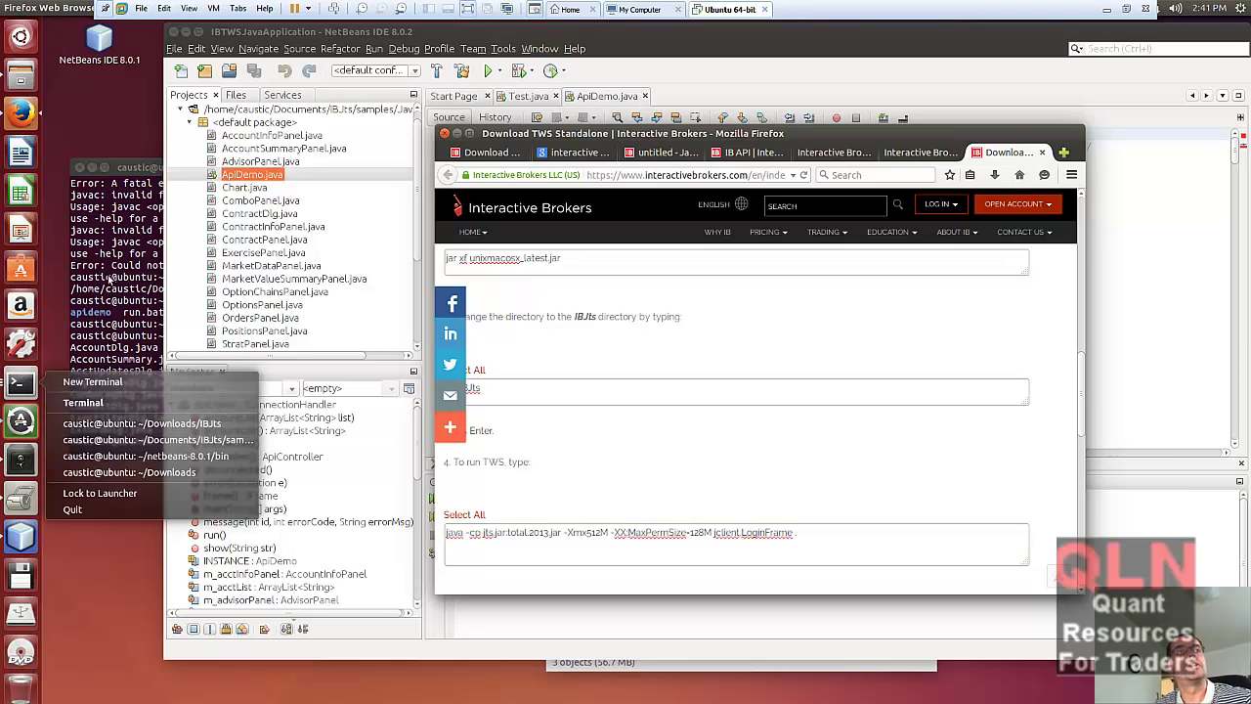
click(169, 233)
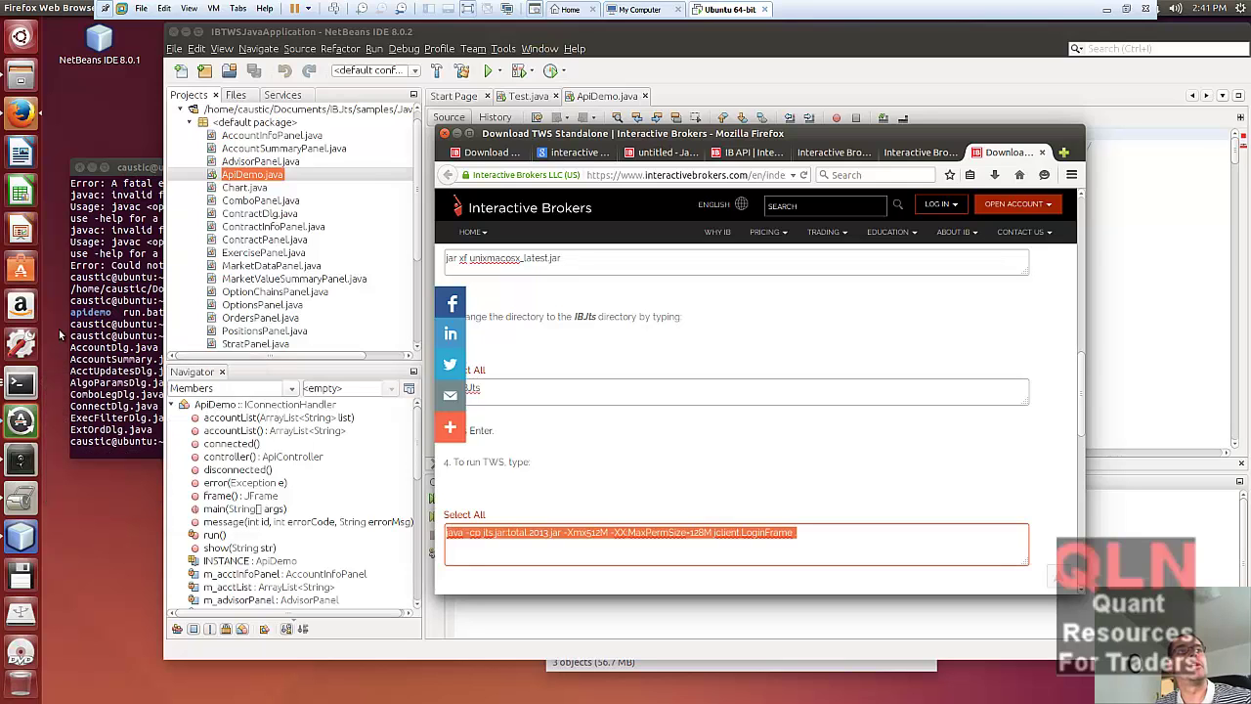
click(20, 382)
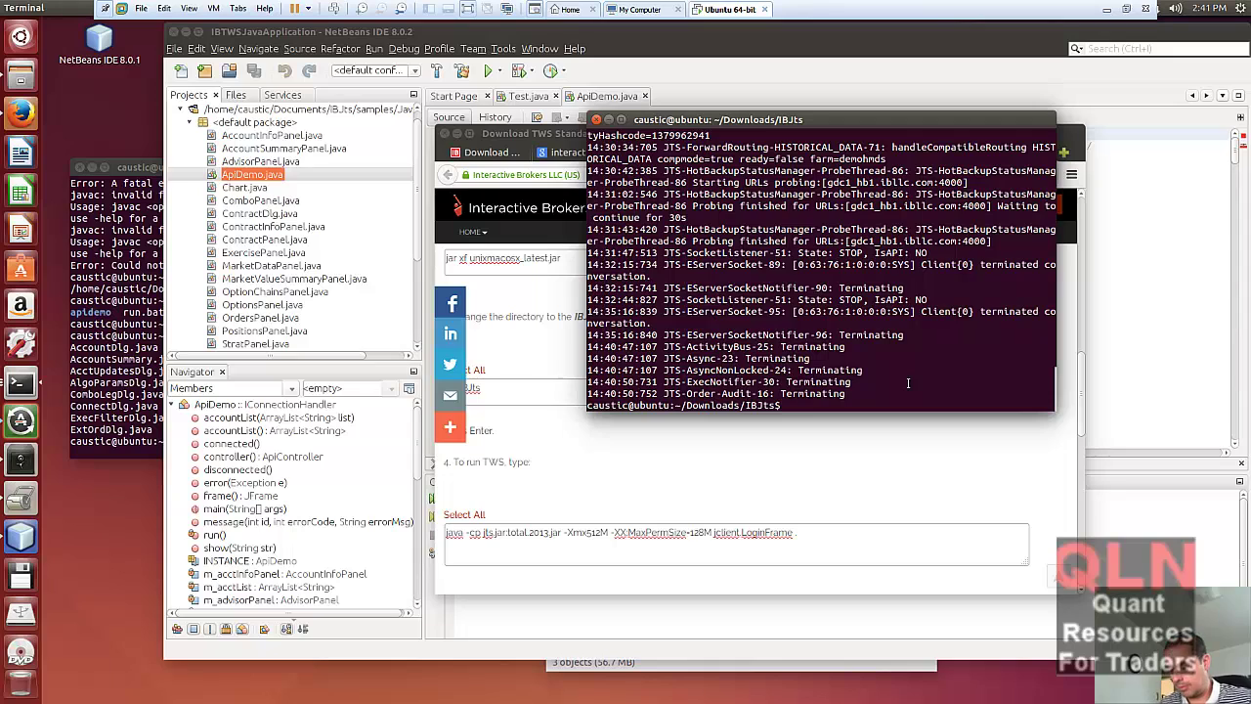
- Paste and erase the java command, then list the IBJts folder with ls
text(java -cp jts.jar:total.2013.jar -Xmx512M -XX:MaxPermSize=128M jclient.LoginFrame .)
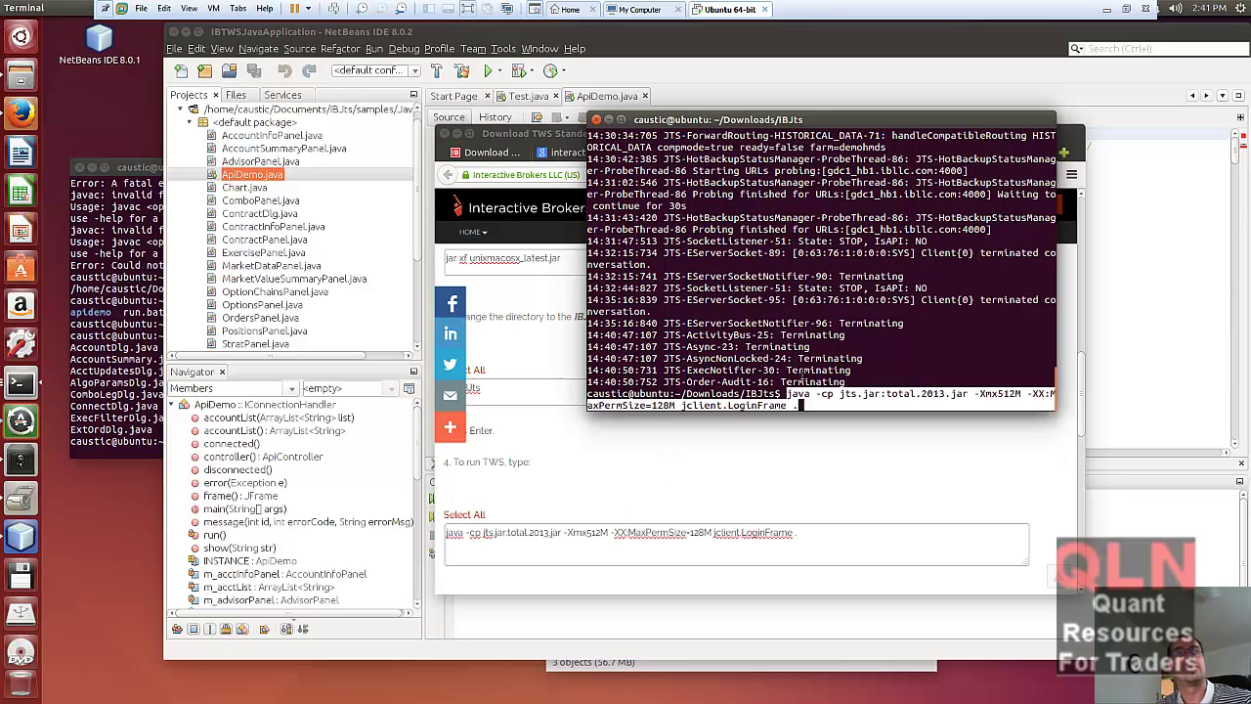
key(BackSpace)
key(BackSpace)
key(BackSpace)
key(BackSpace)
key(BackSpace)
key(BackSpace)
key(BackSpace)
key(BackSpace)
key(BackSpace)
key(BackSpace)
key(BackSpace)
key(BackSpace)
key(BackSpace)
key(BackSpace)
key(BackSpace)
key(BackSpace)
key(BackSpace)
key(BackSpace)
key(BackSpace)
key(BackSpace)
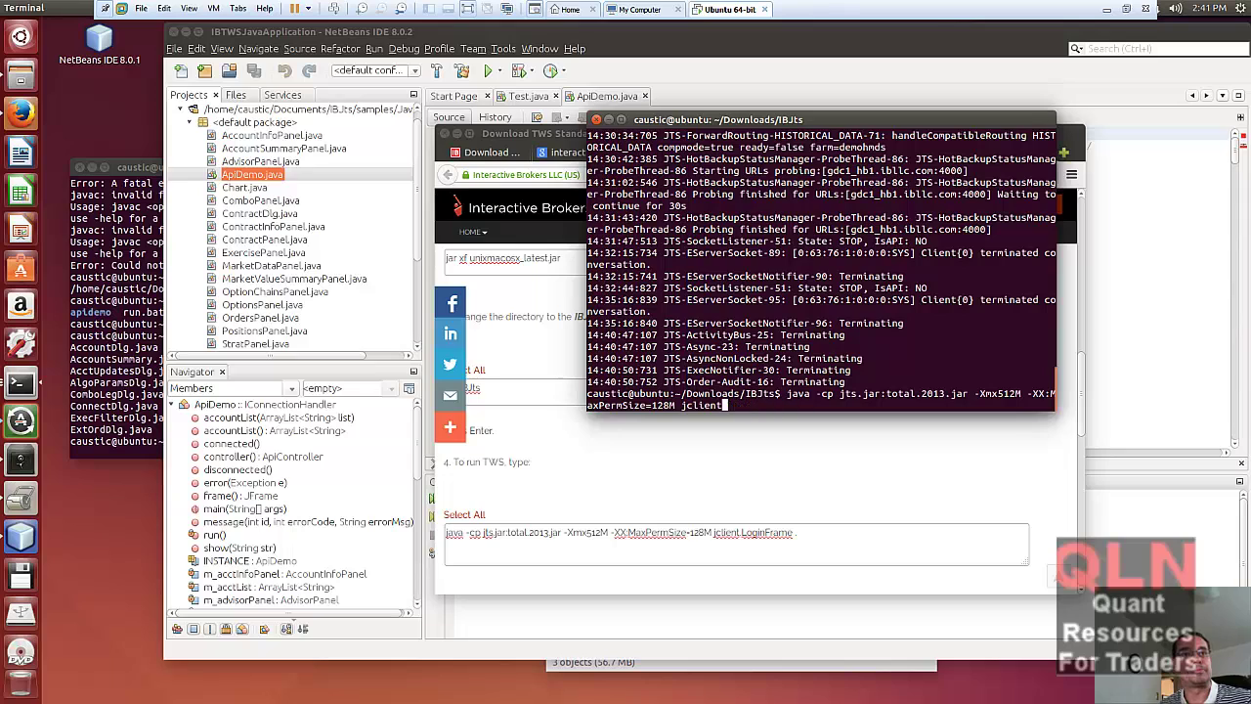
key(BackSpace)
key(BackSpace)
key(BackSpace)
key(BackSpace)
key(BackSpace)
key(BackSpace)
key(BackSpace)
key(BackSpace)
key(BackSpace)
key(BackSpace)
key(BackSpace)
key(BackSpace)
key(BackSpace)
key(BackSpace)
key(BackSpace)
key(BackSpace)
key(BackSpace)
key(BackSpace)
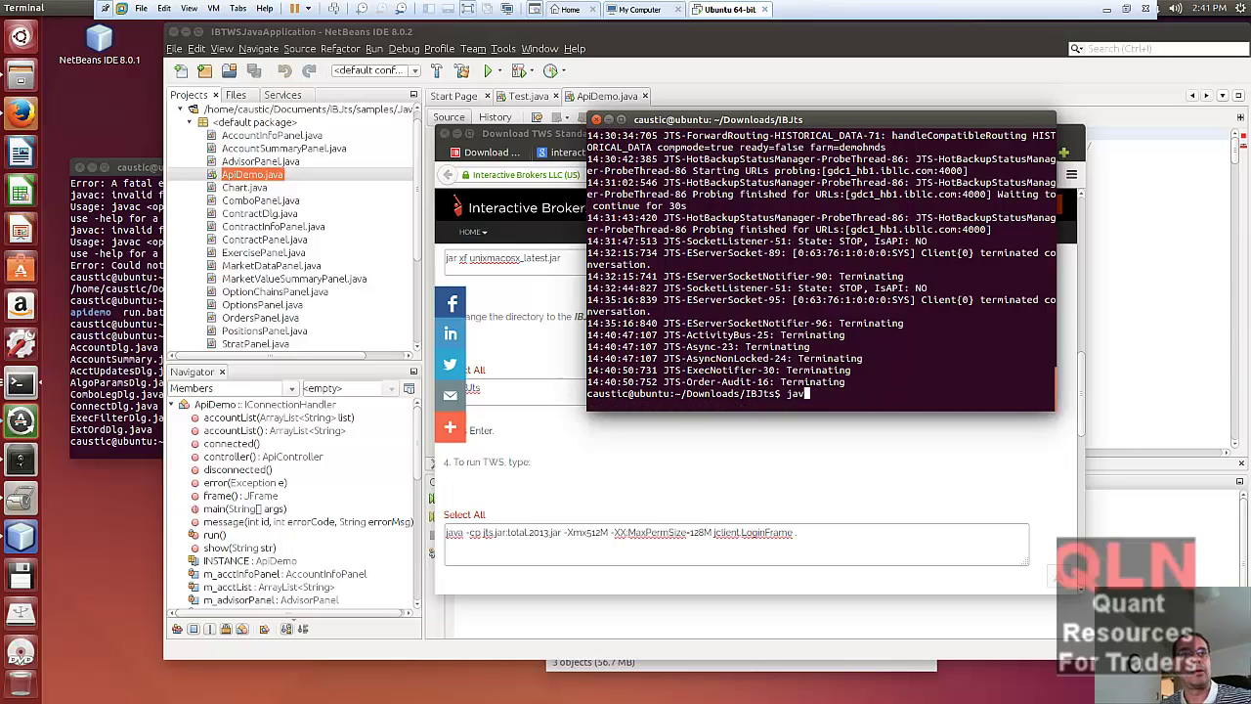
text(ls)
key(Return)
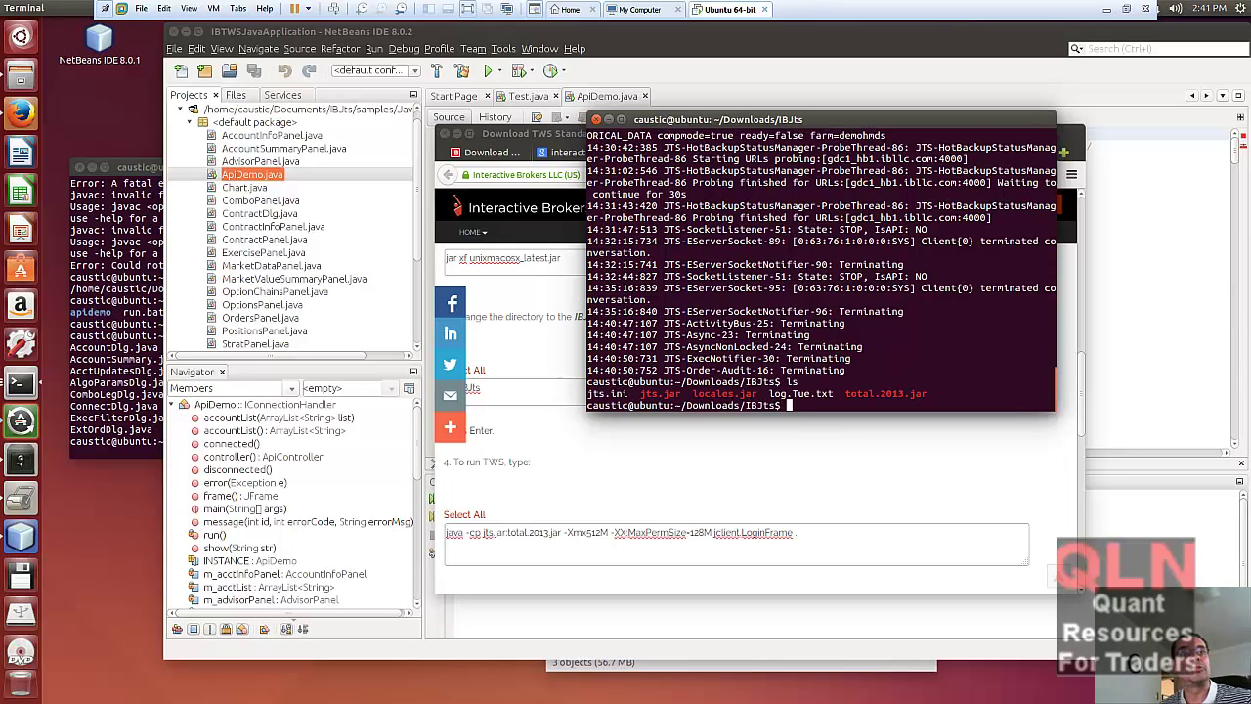
- Run cd .. and ls in ~/Downloads, marking unixmacosx_latest.jar in the listing
text(cd)
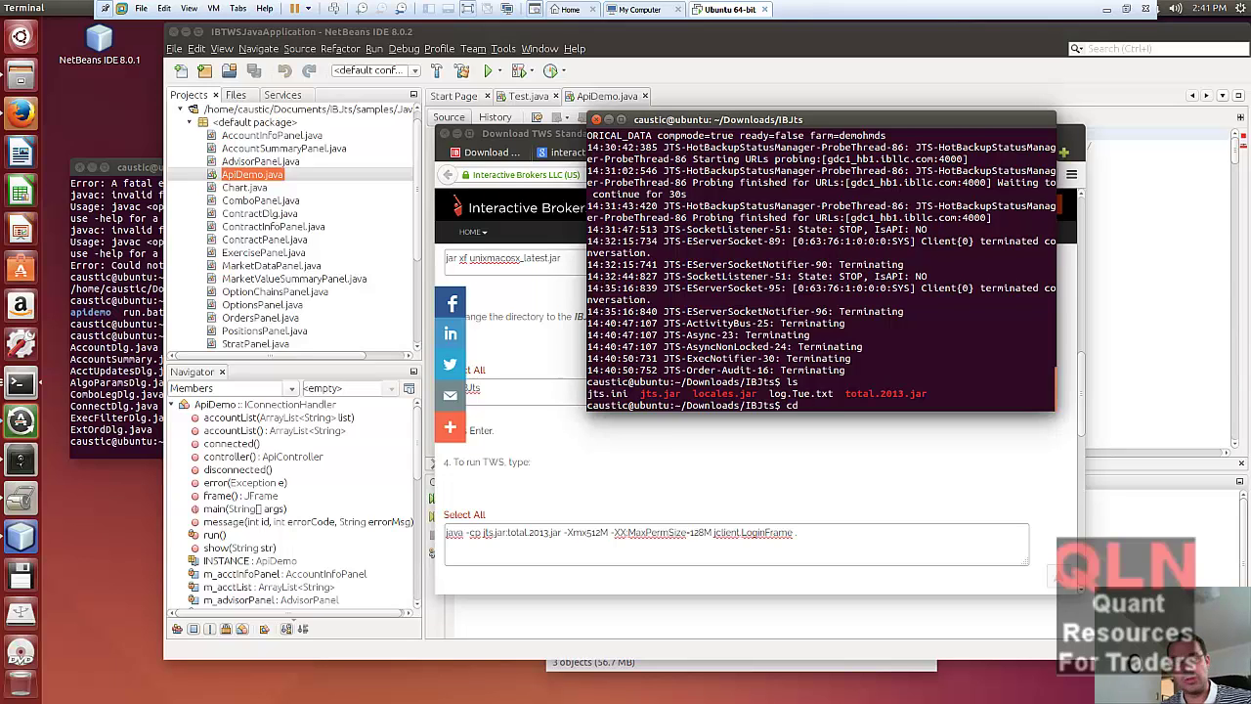
text( ..)
key(Return)
text(ls)
key(Return)
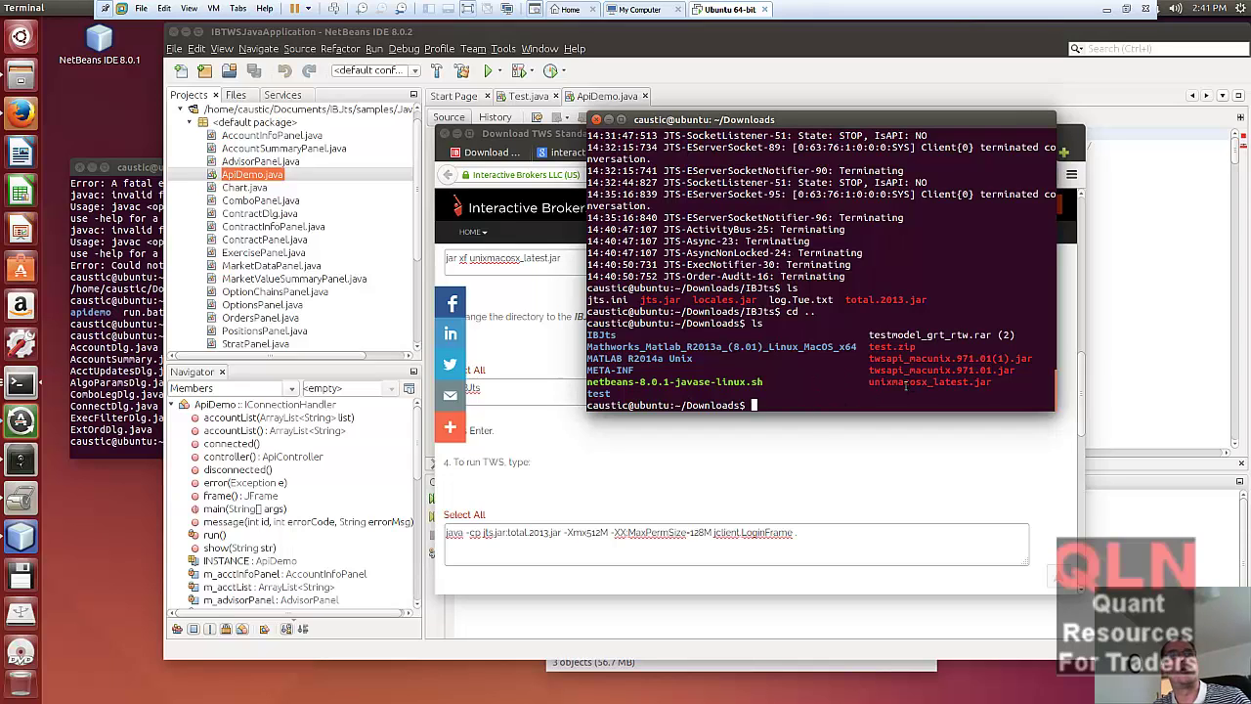
drag(870, 381, 993, 382)
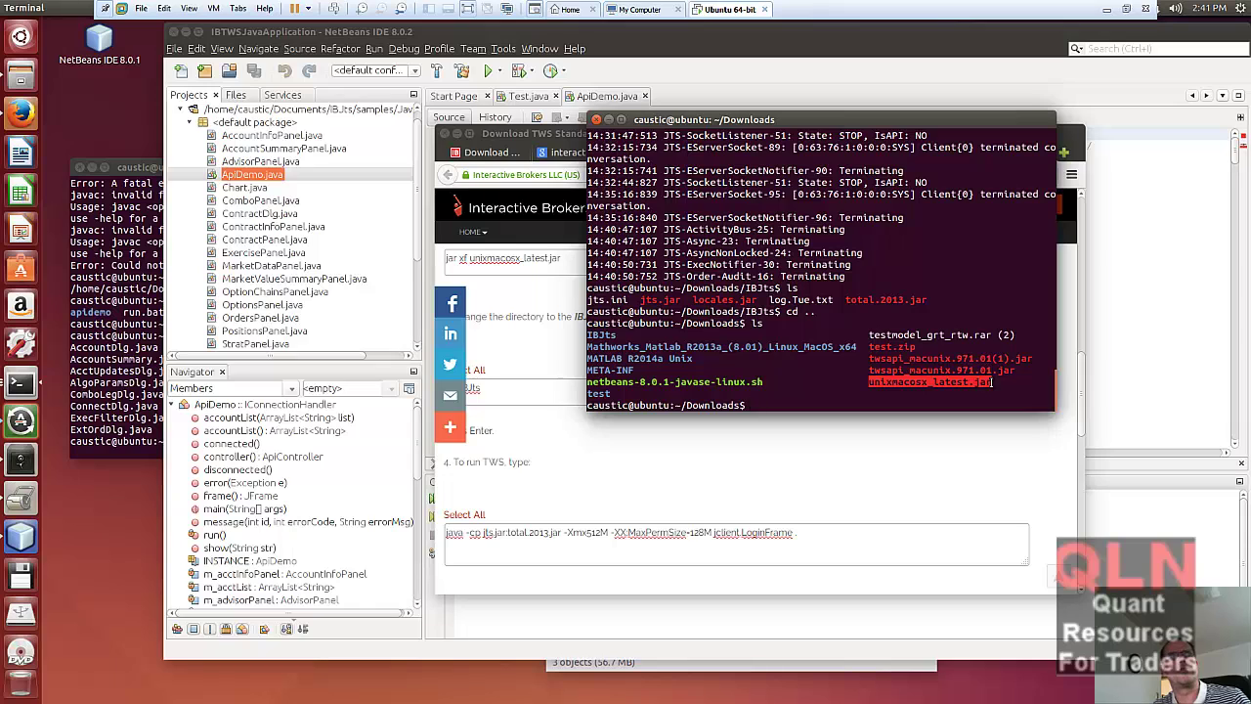
click(523, 475)
scroll(528, 453, up, 3)
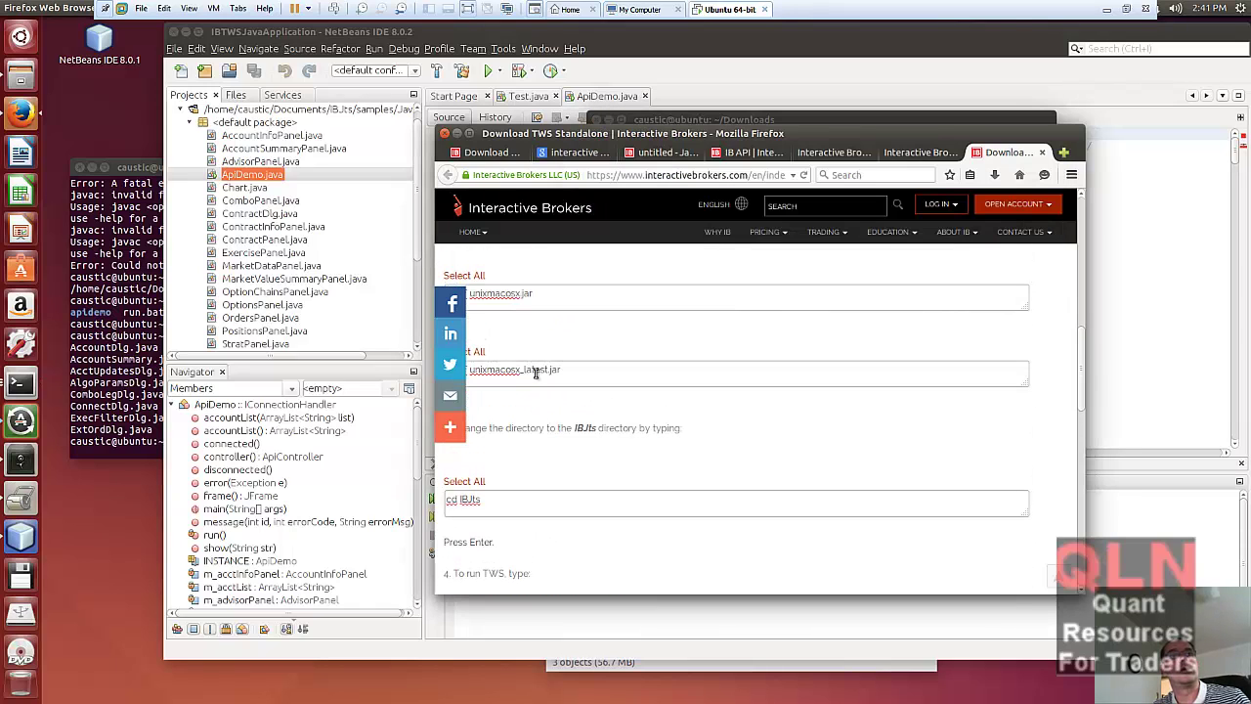
scroll(544, 361, down, 2)
click(578, 333)
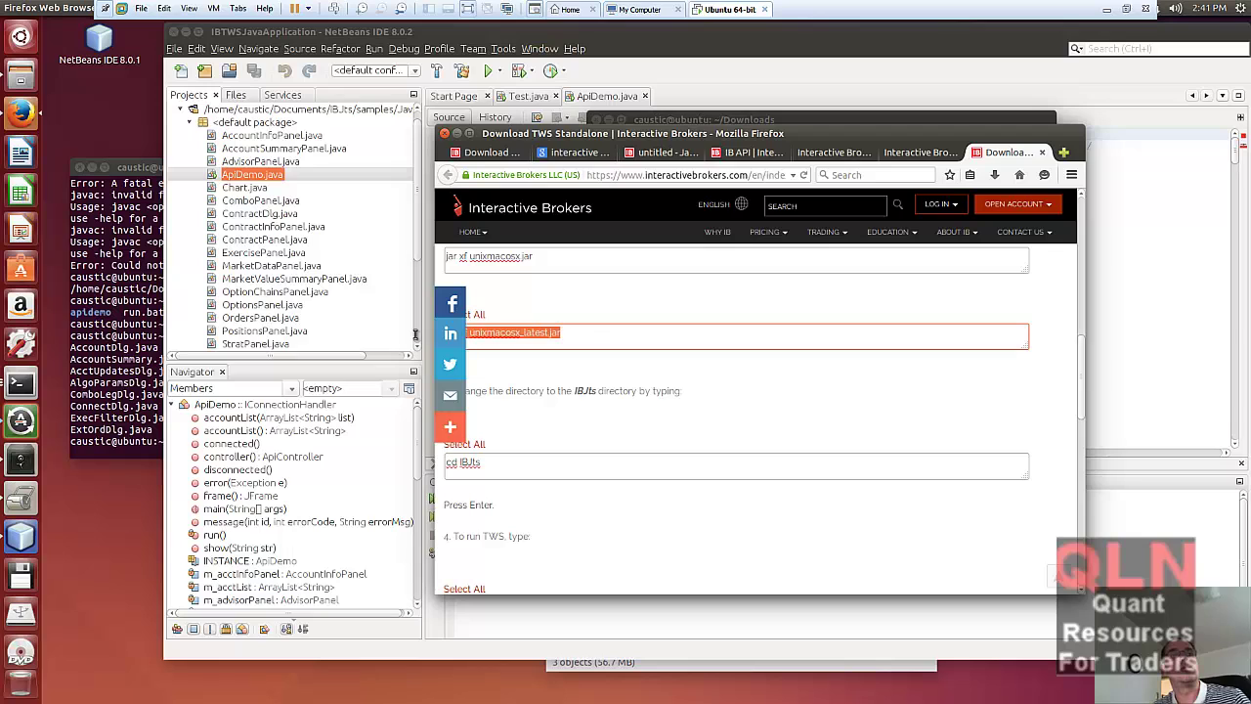
scroll(573, 452, down, 2)
scroll(546, 454, up, 2)
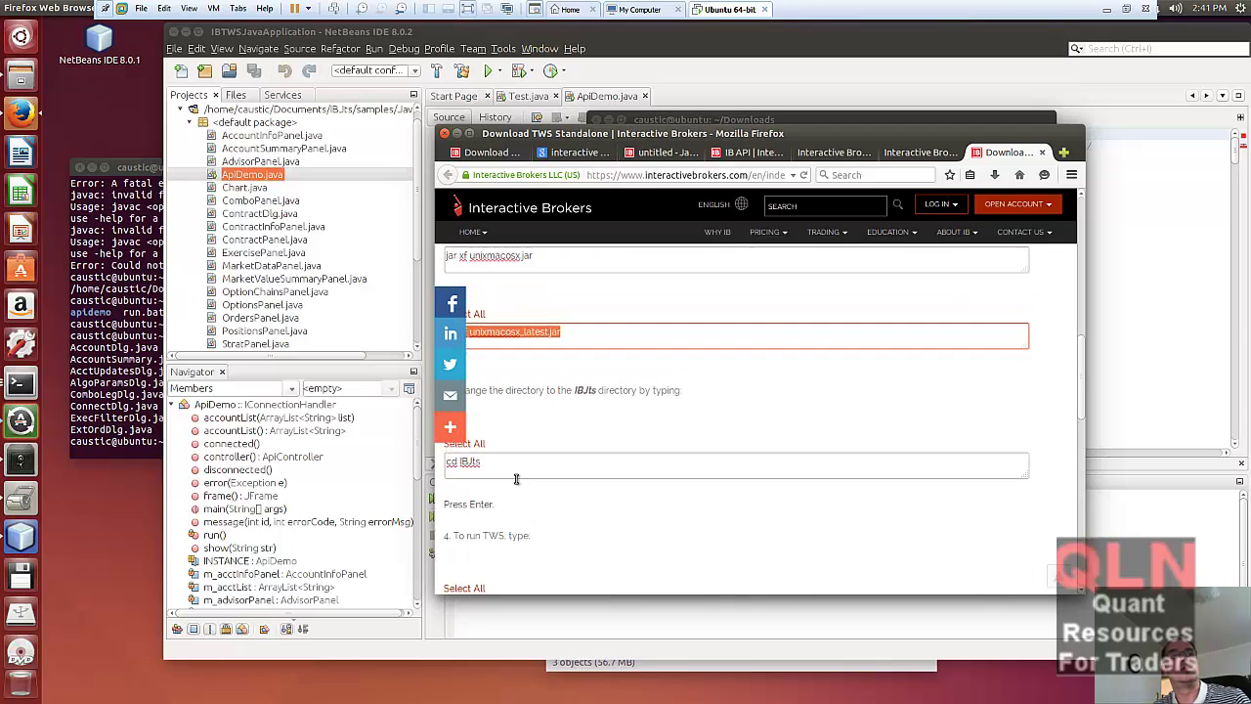
click(484, 463)
click(484, 463)
drag(484, 463, 444, 463)
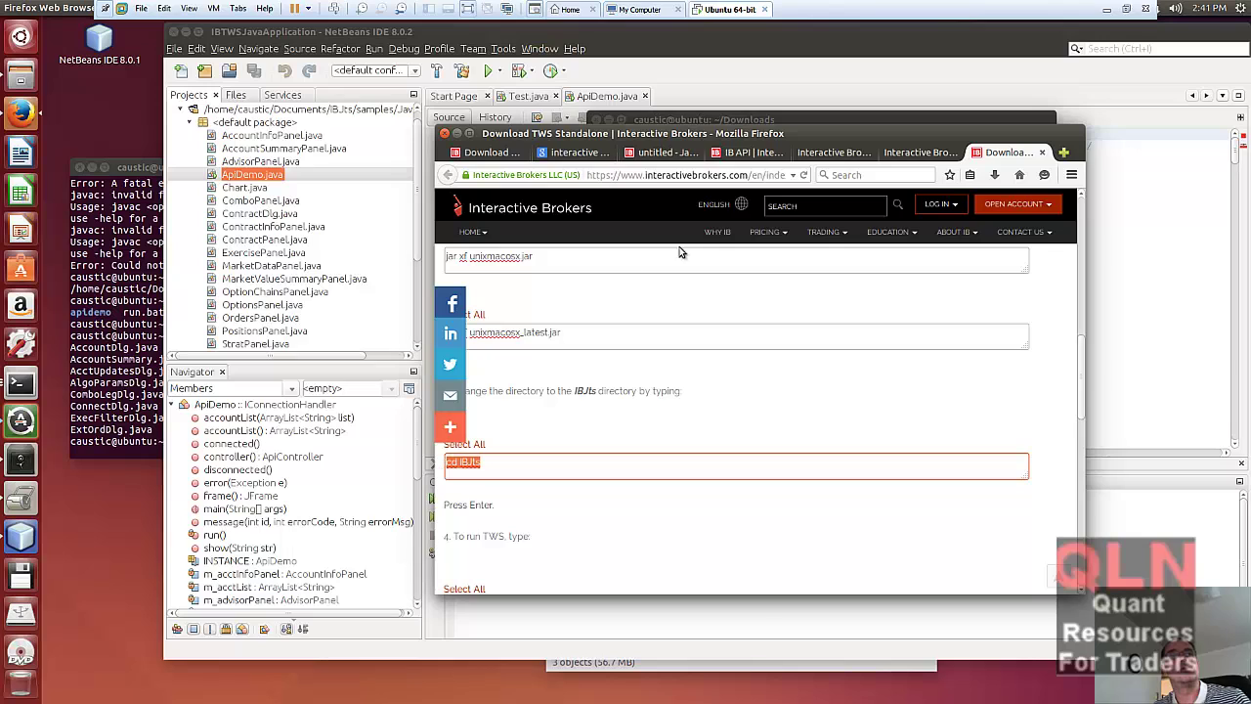
- In the terminal, print the current path with pwd and list ~/Downloads
click(807, 115)
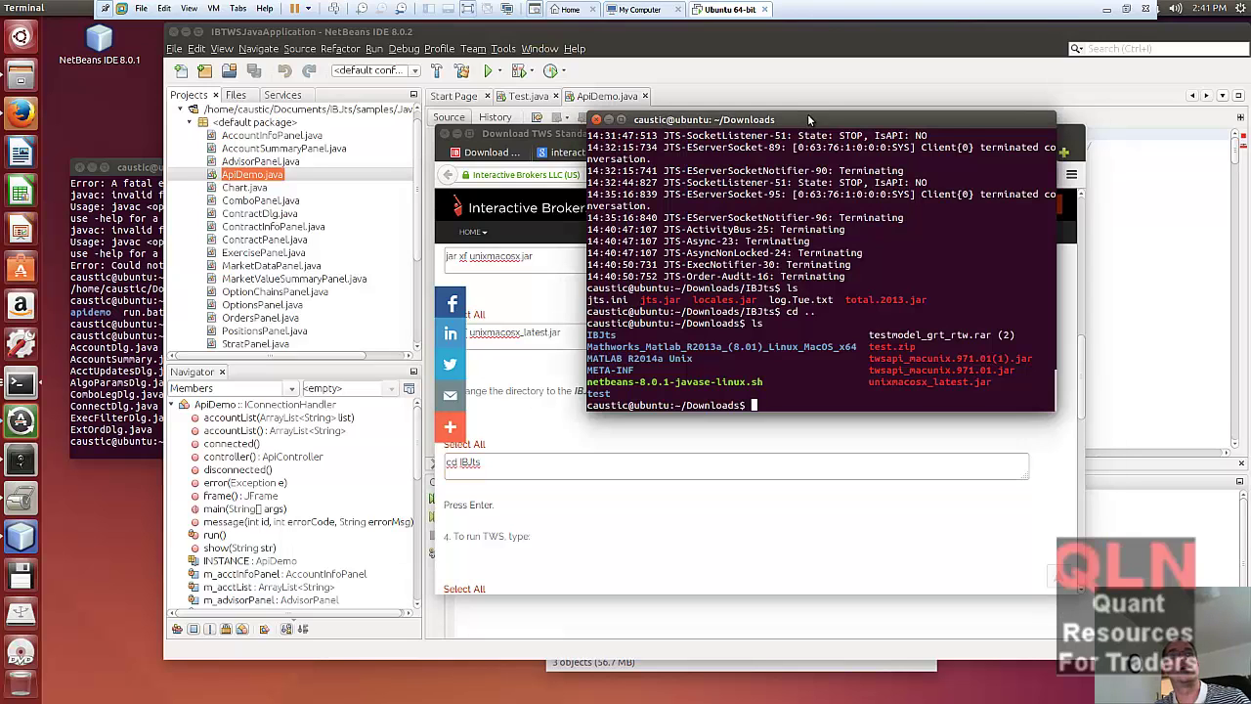
text(pwd)
key(Return)
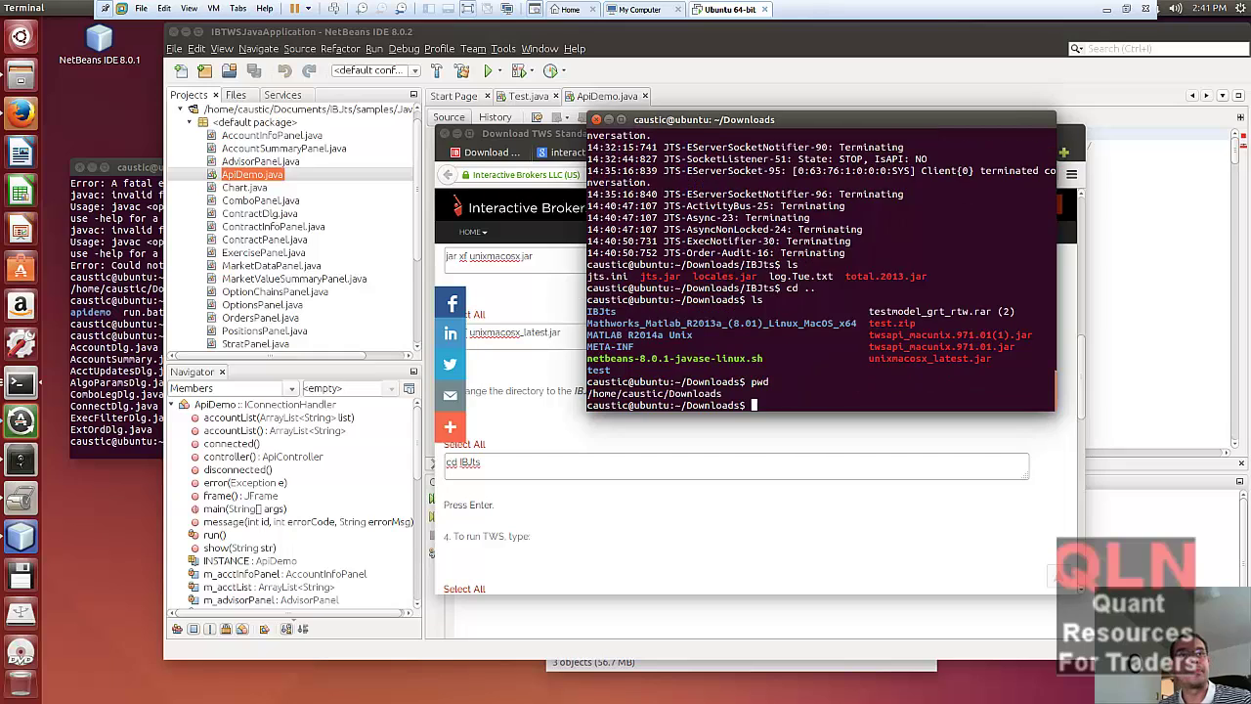
text(ls)
key(Return)
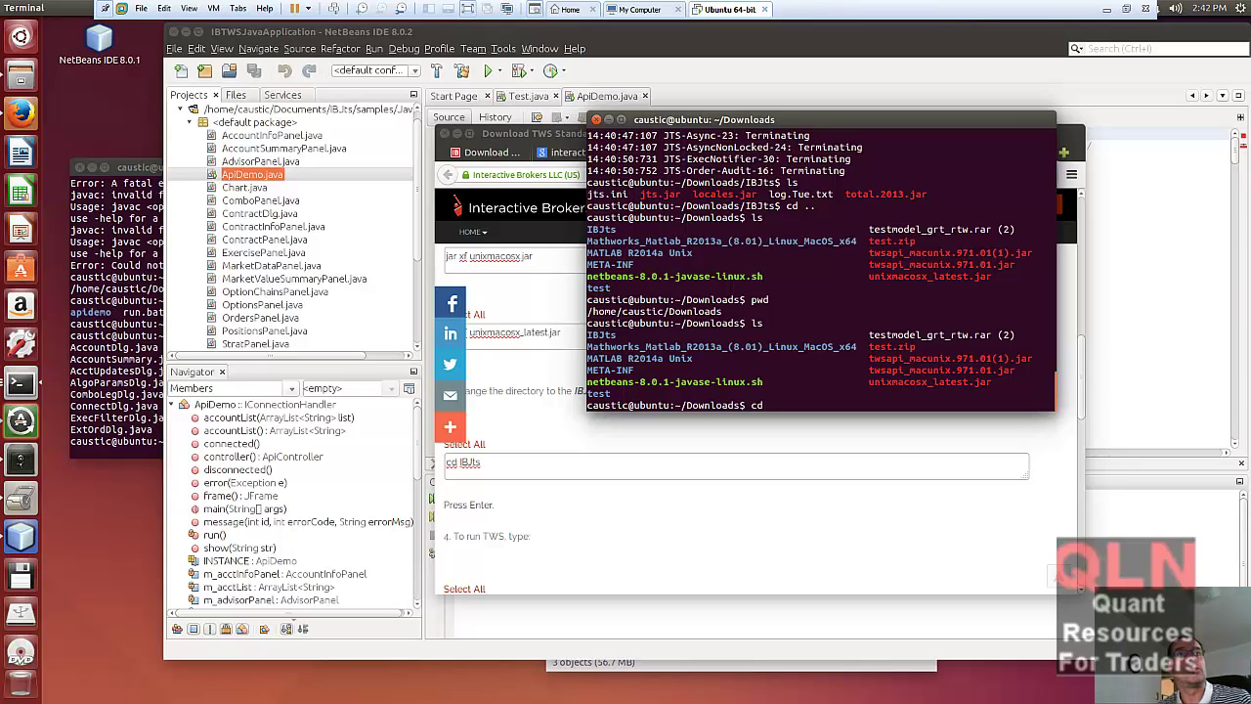
- Enter IBJts/ and list it, marking jts.jar alongside total.2013.jar
text(IBJts/)
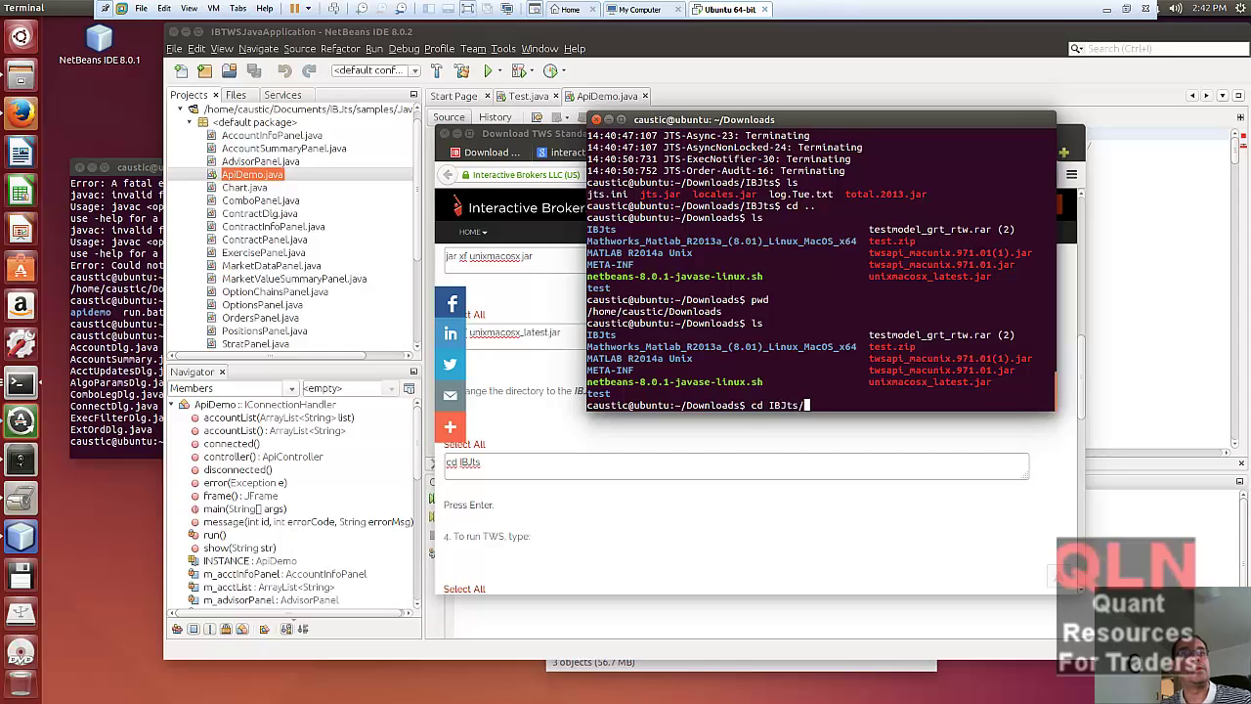
key(Return)
text(ls)
key(Return)
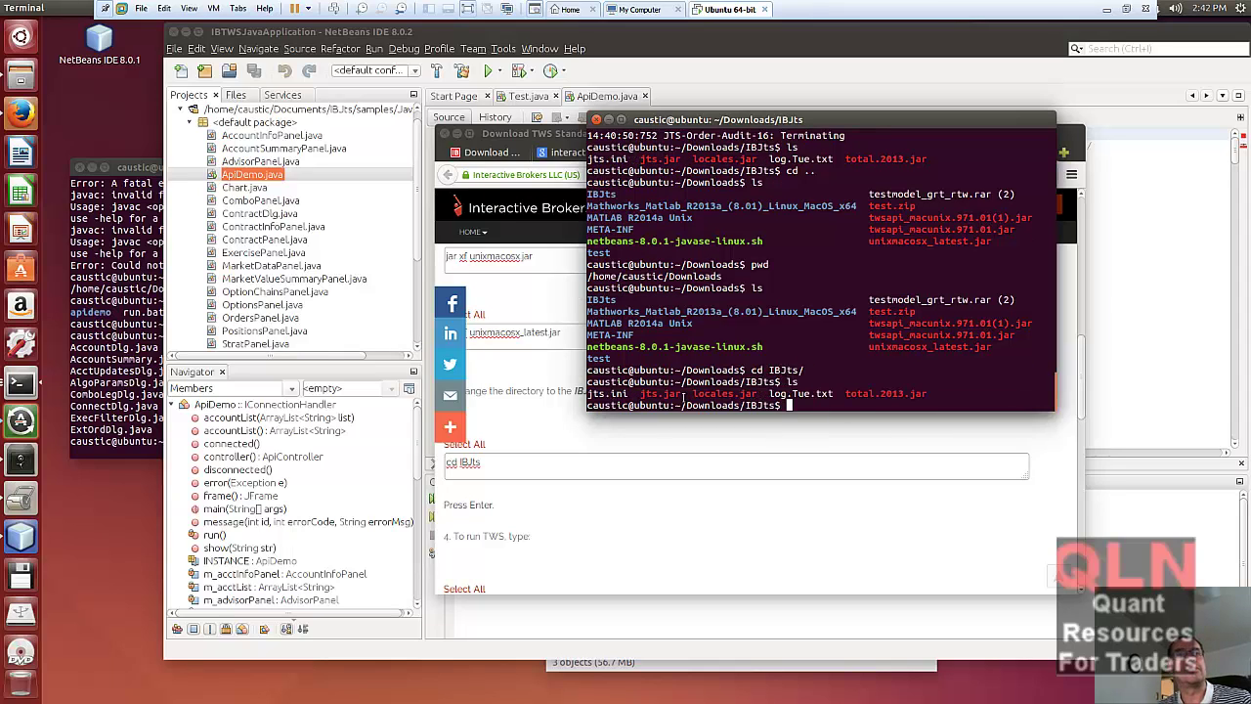
drag(637, 393, 690, 394)
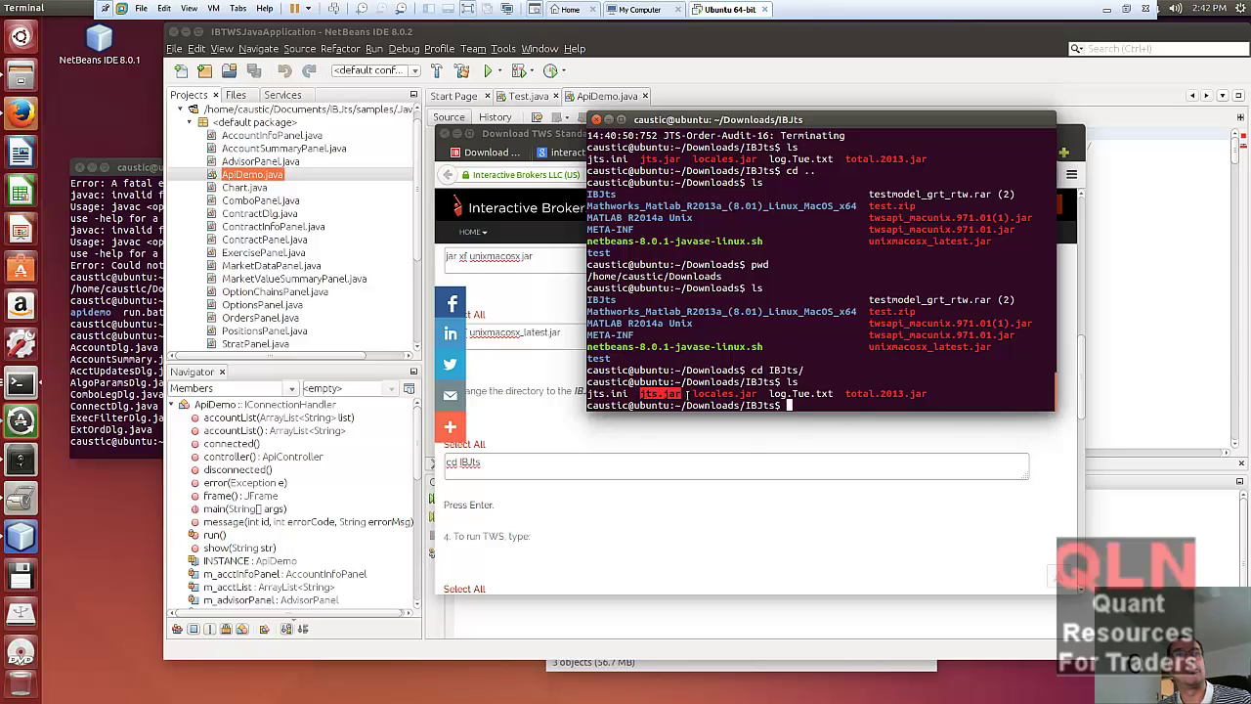
click(582, 520)
scroll(582, 520, down, 2)
- Copy the guide's java -cp TWS run command from Firefox
click(802, 531)
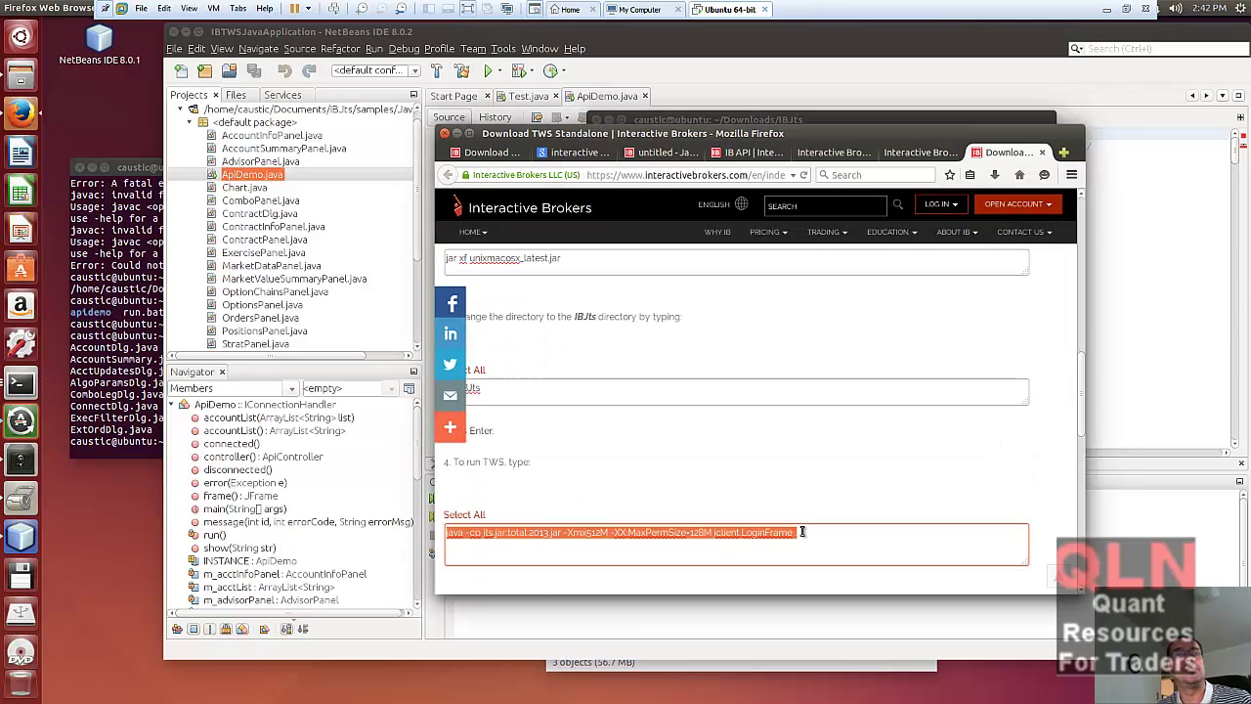
click(583, 535)
click(800, 535)
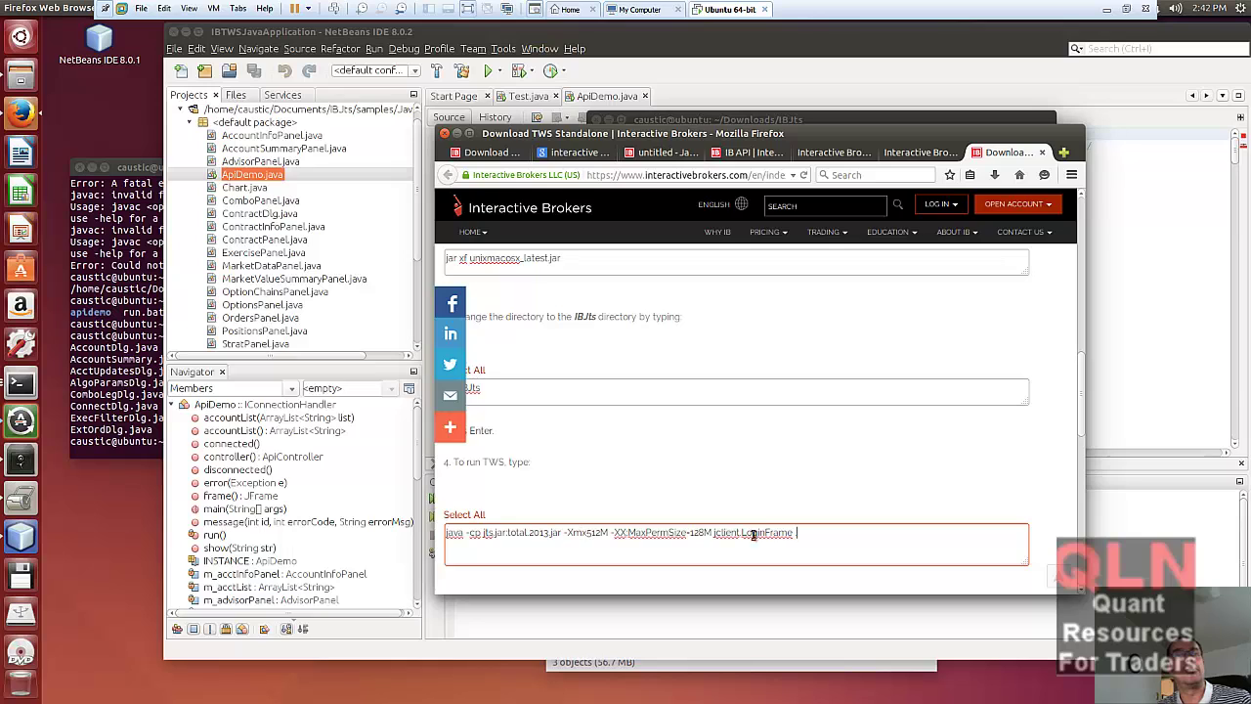
drag(546, 543, 439, 528)
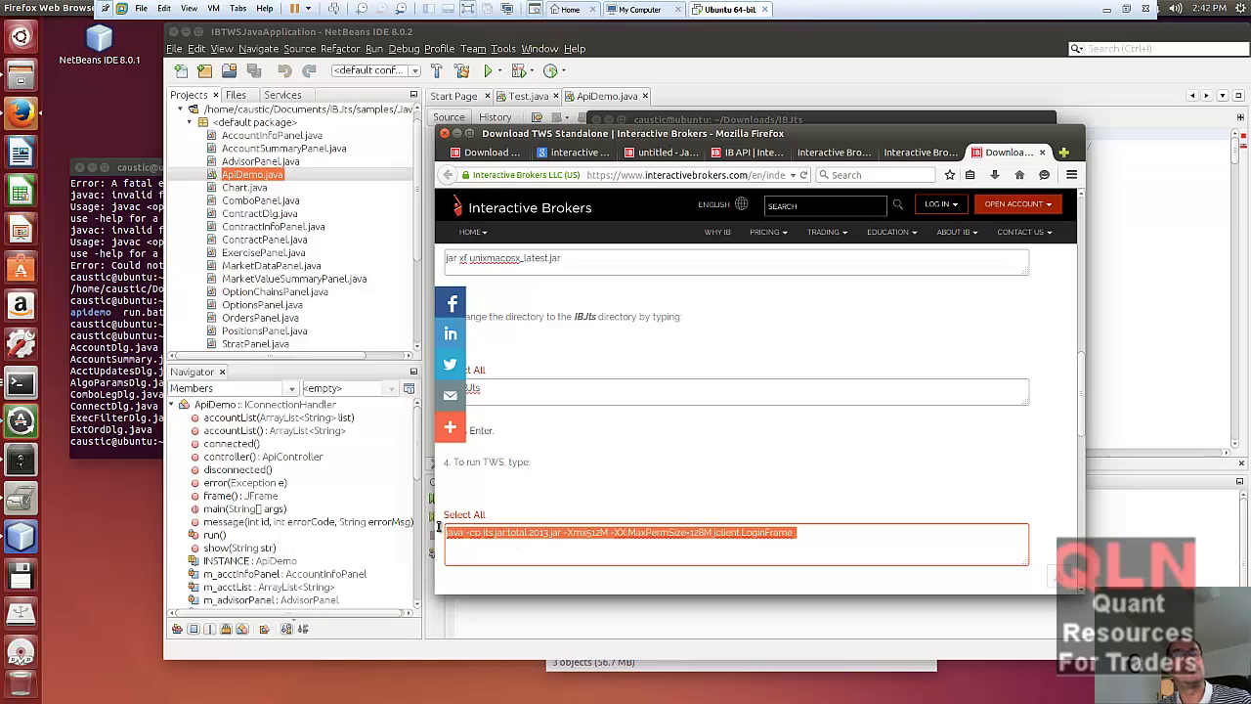
right_click(516, 535)
click(533, 408)
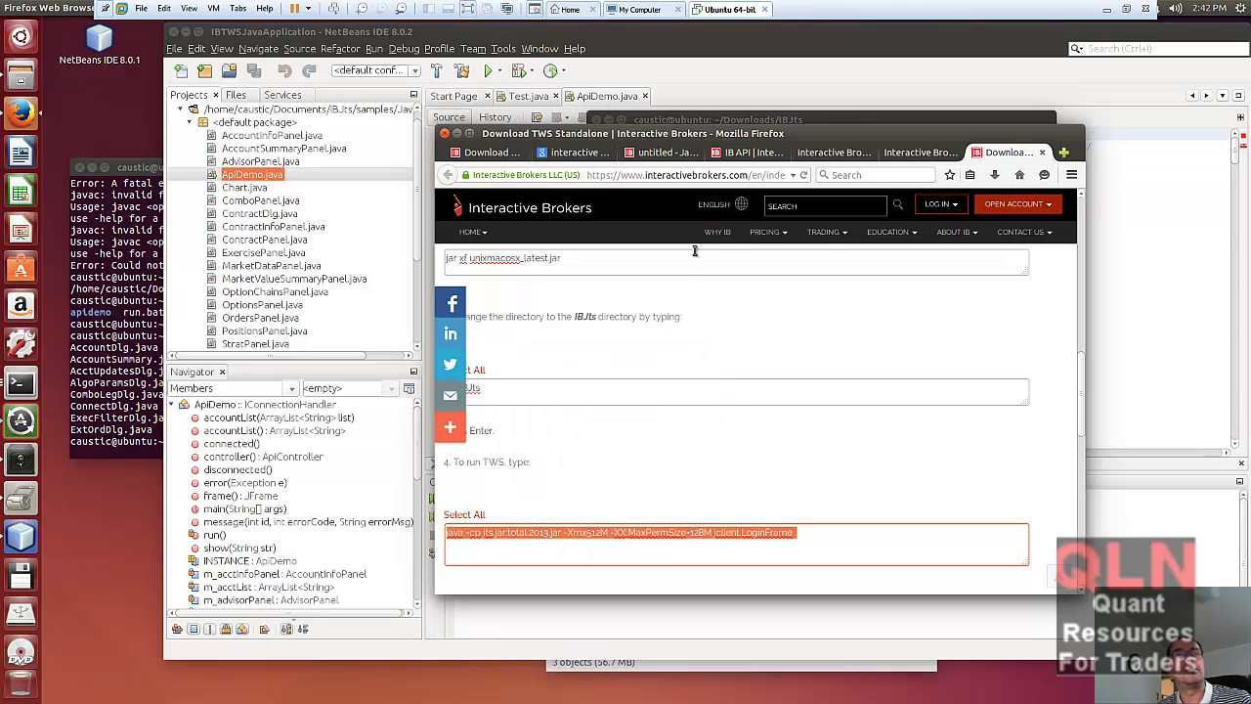
- Paste the java command at the IBJts terminal prompt and run it
click(842, 123)
right_click(820, 406)
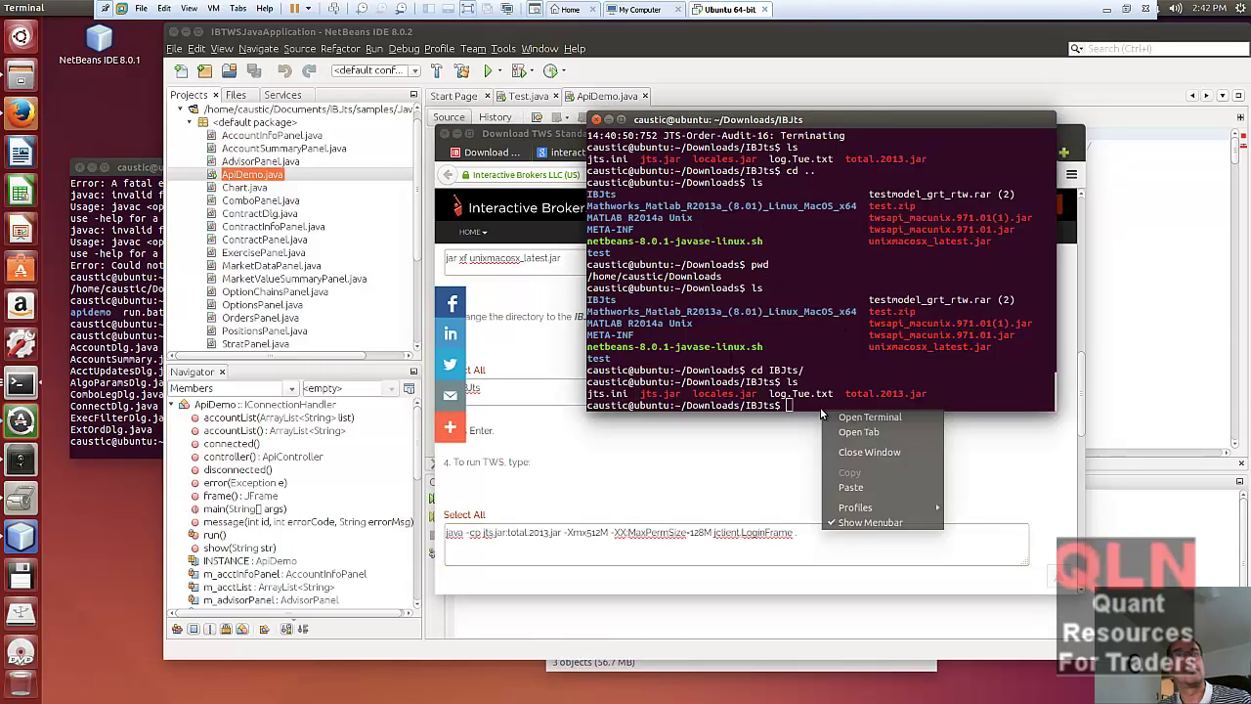
click(842, 486)
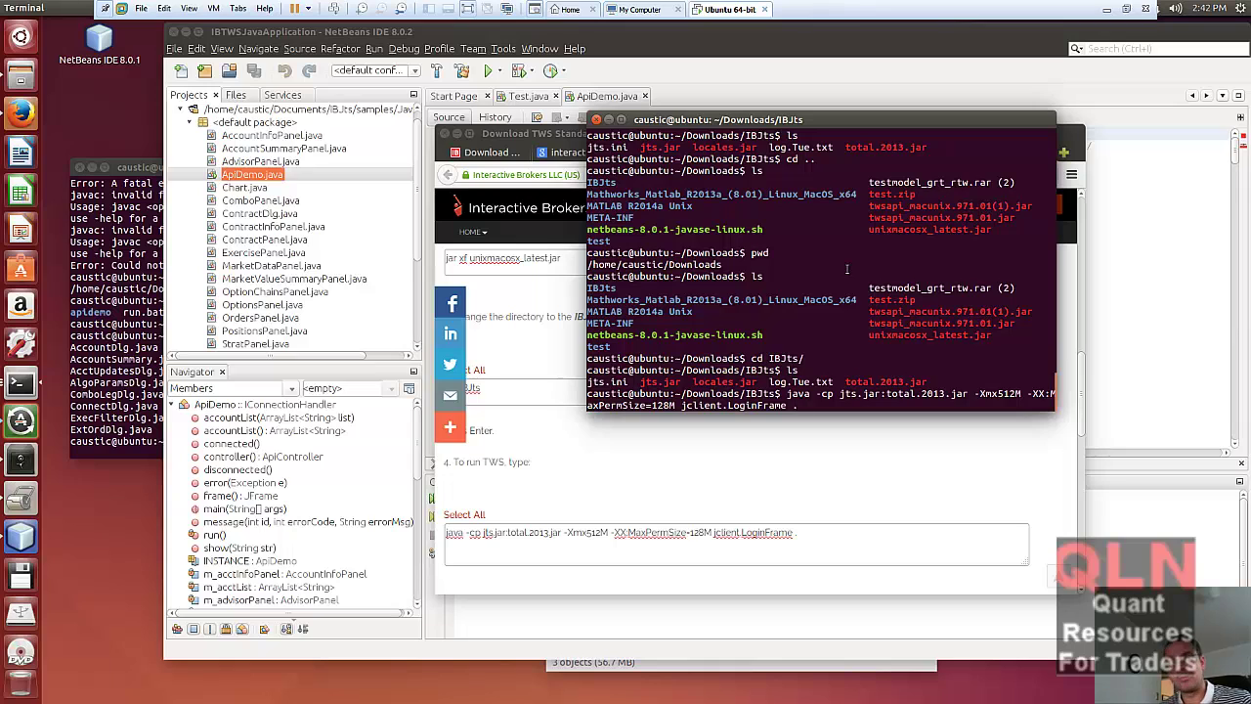
key(Return)
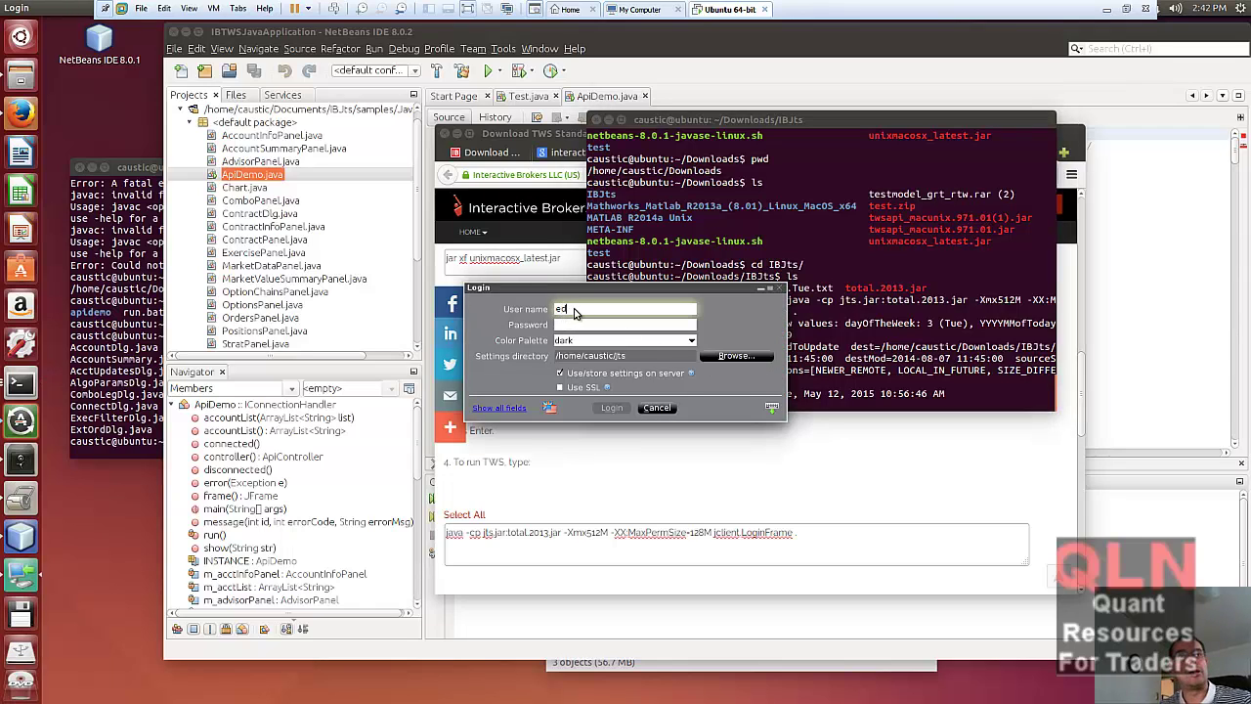
- Enter the demo account's password in the TWS Login window and log in
key(Tab)
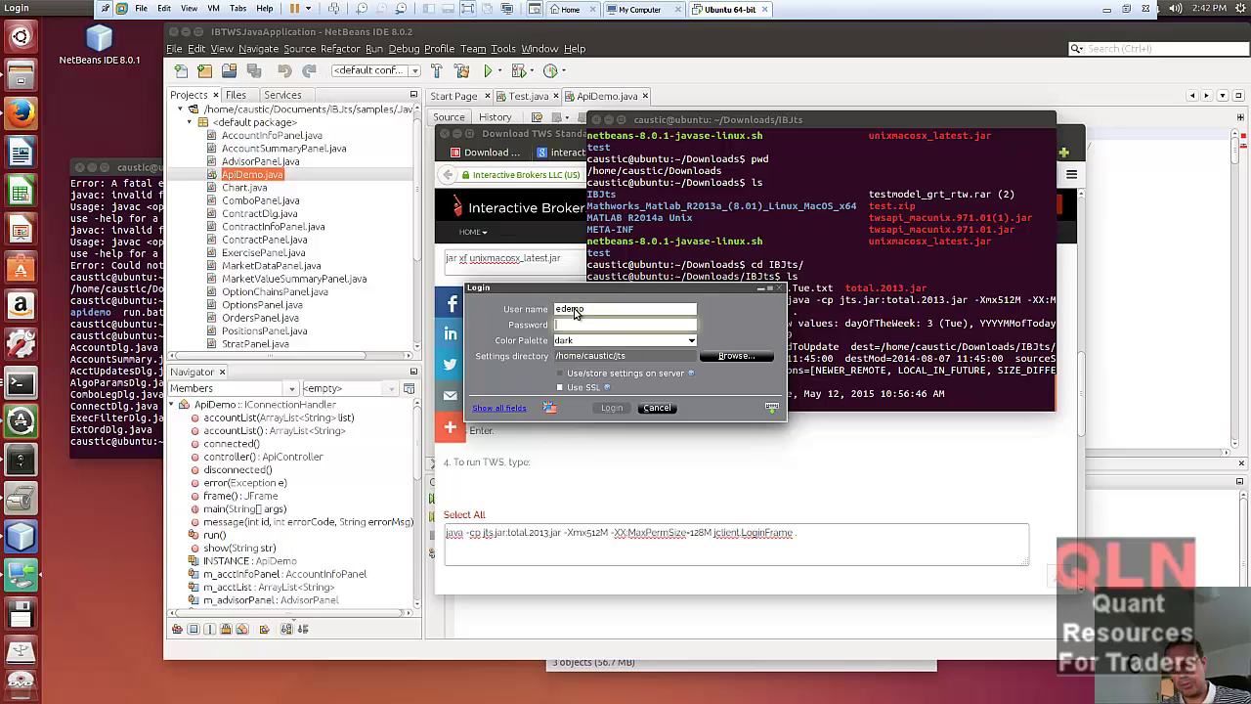
text(demo)
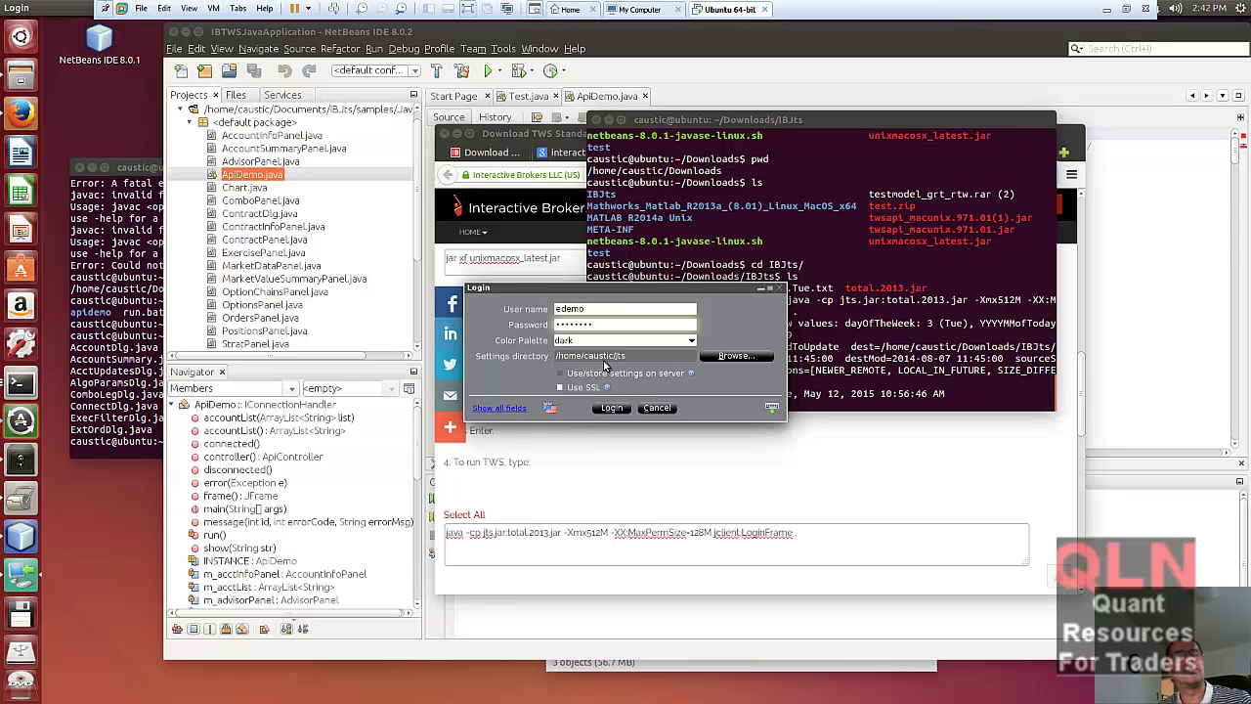
click(608, 409)
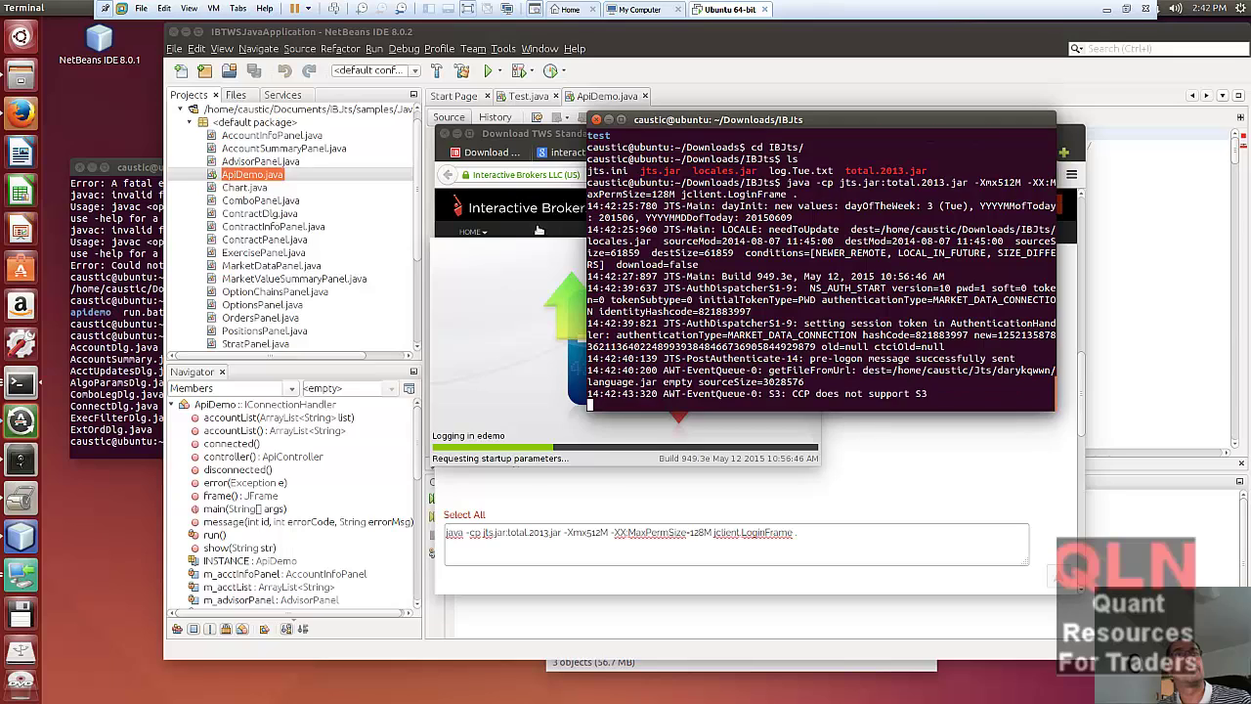
click(552, 312)
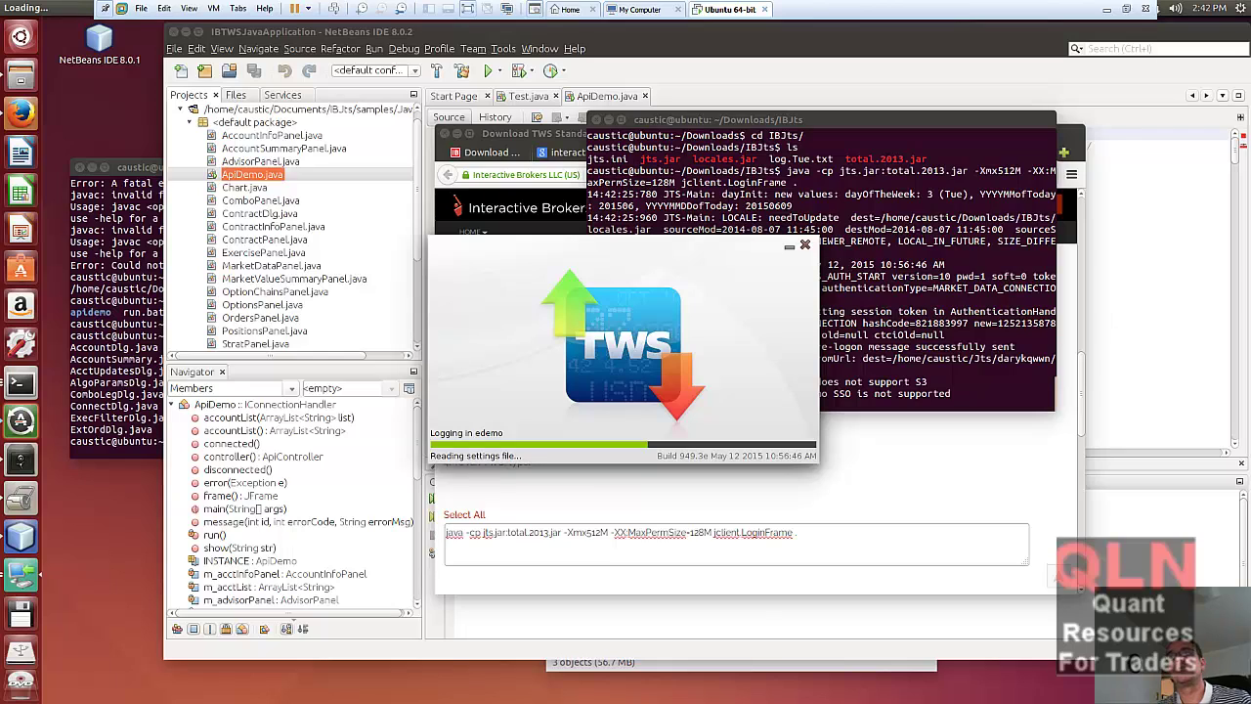
- Highlight the Word note on enabling the API socket and adding 'localhost' besides 127.0.0.1
key(alt+Tab)
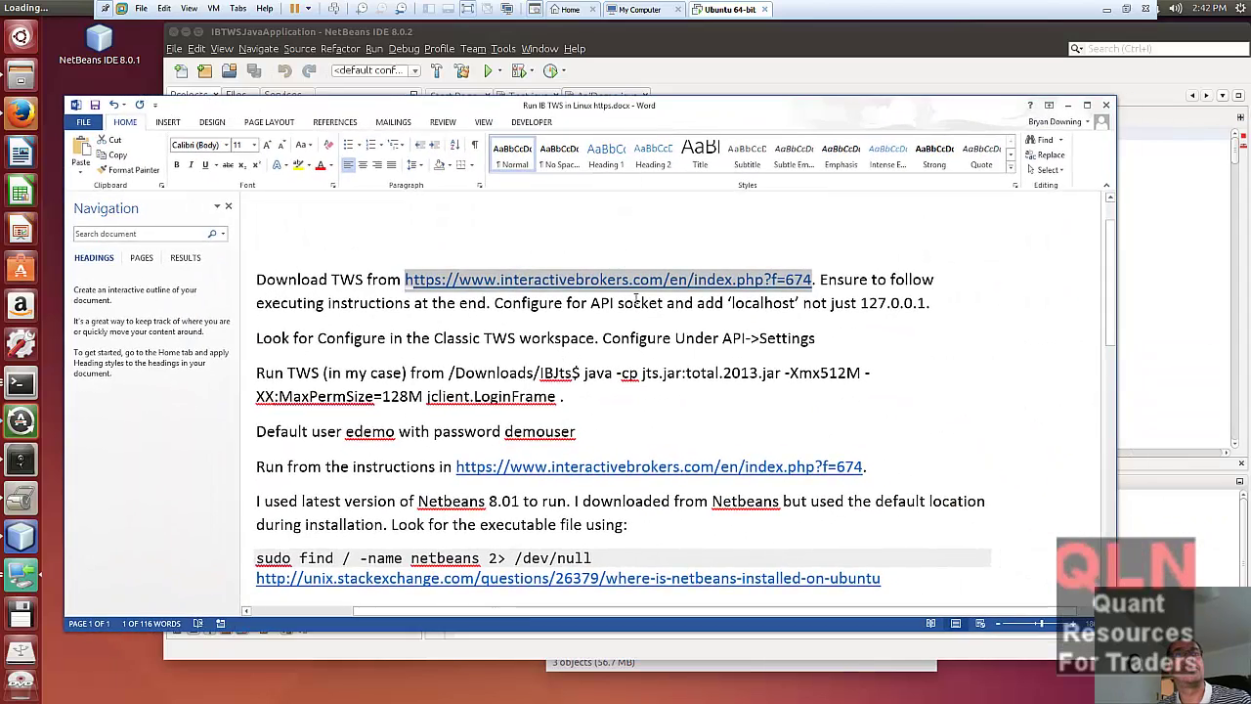
drag(493, 303, 982, 305)
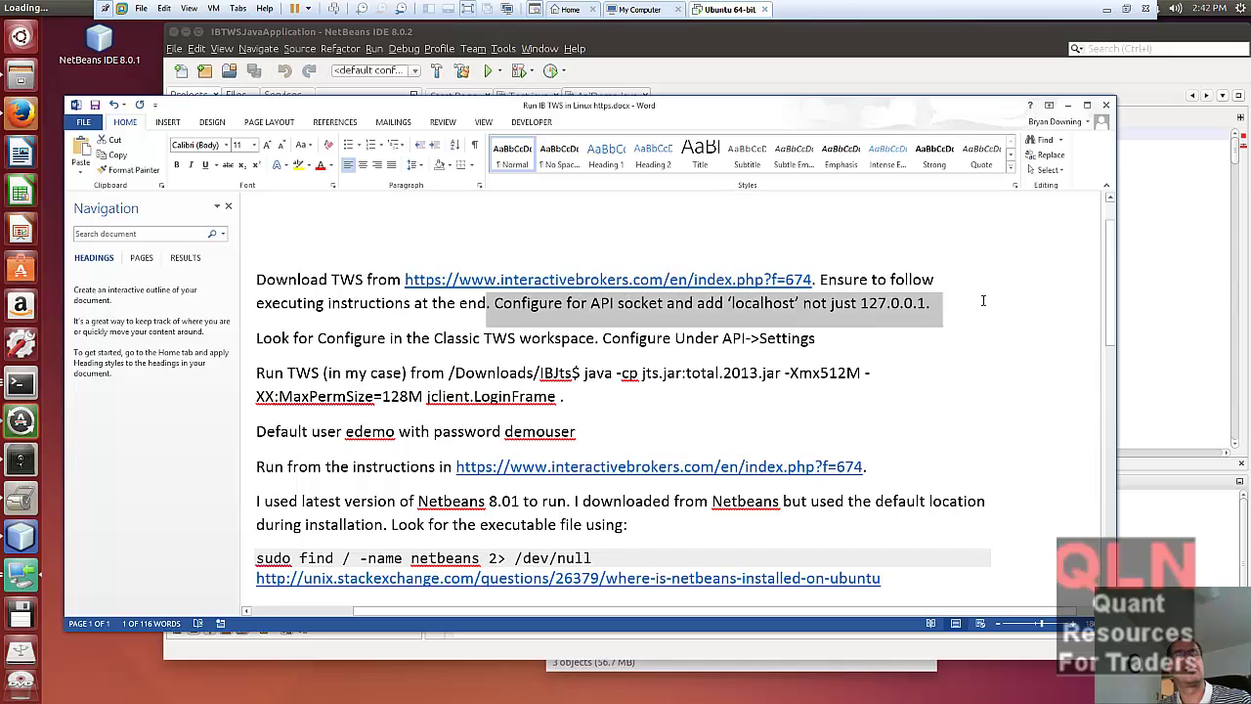
key(alt+Tab)
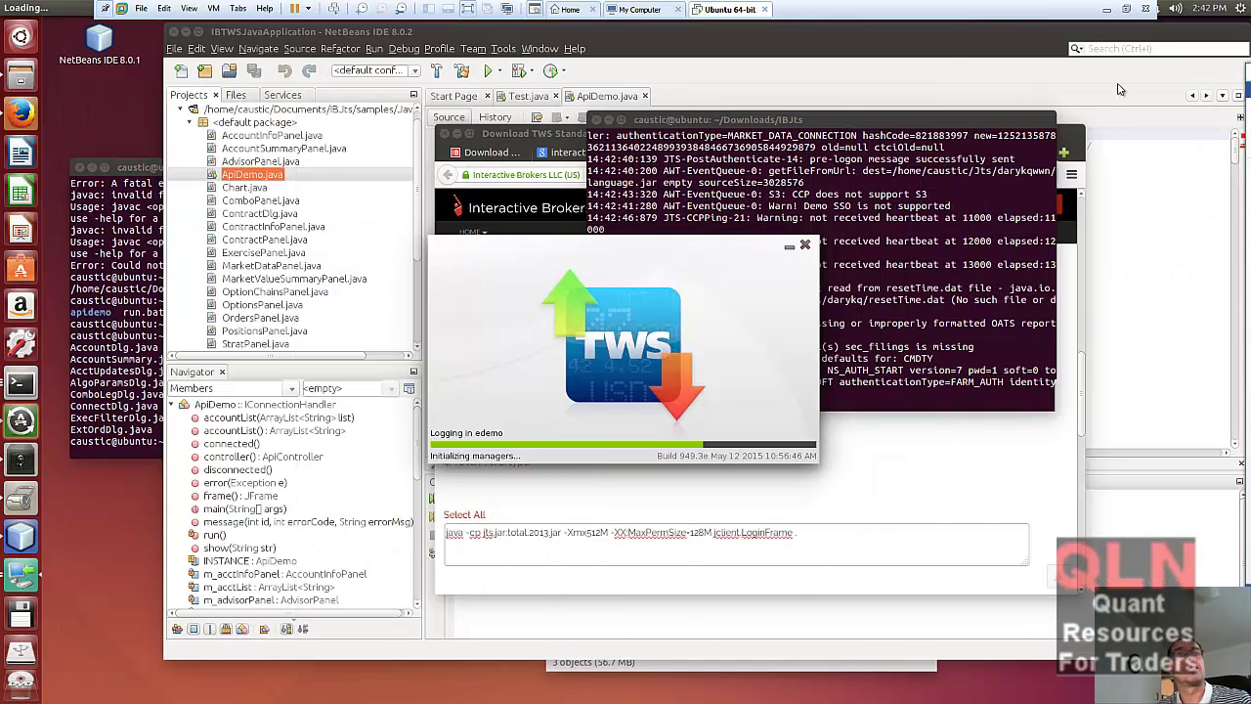
key(alt+Tab)
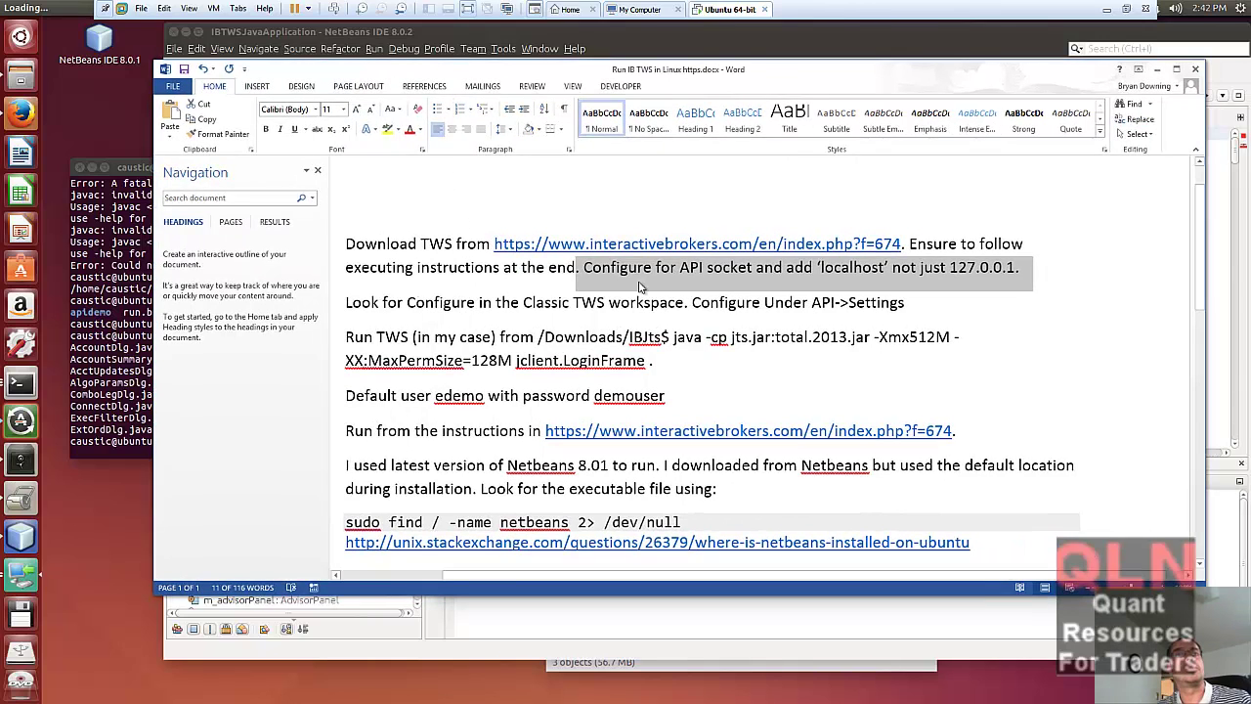
click(651, 269)
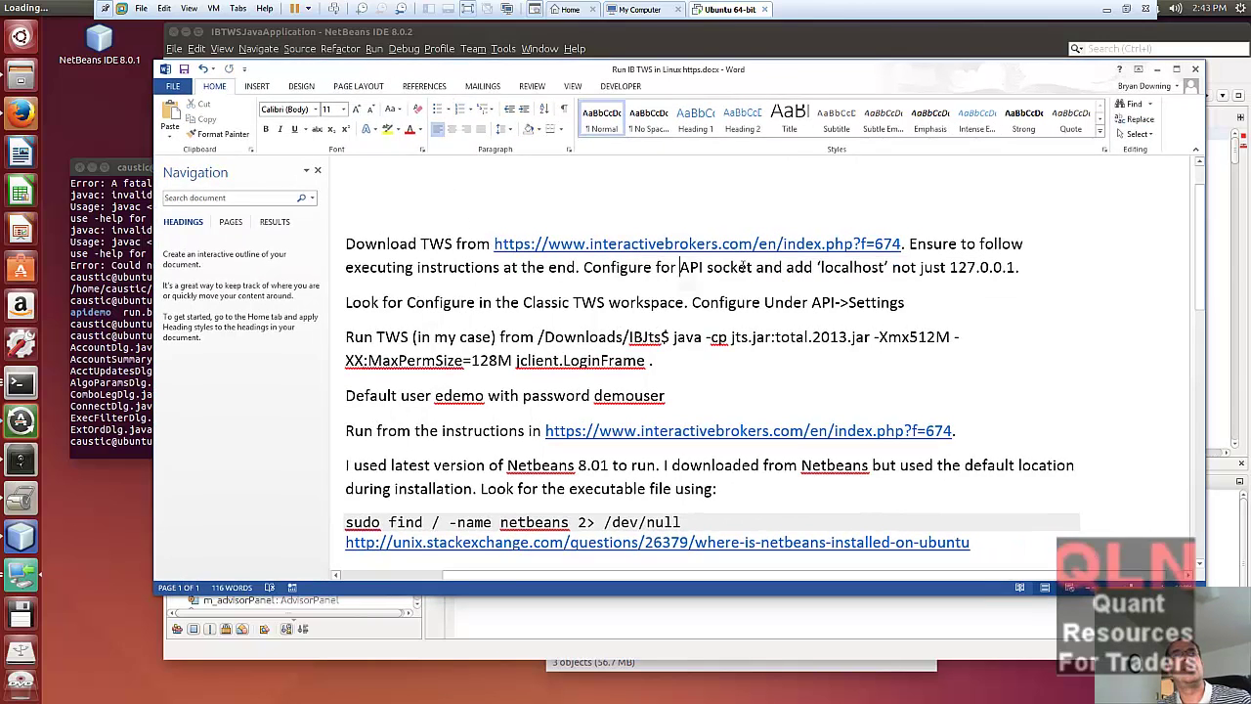
shift+click(754, 267)
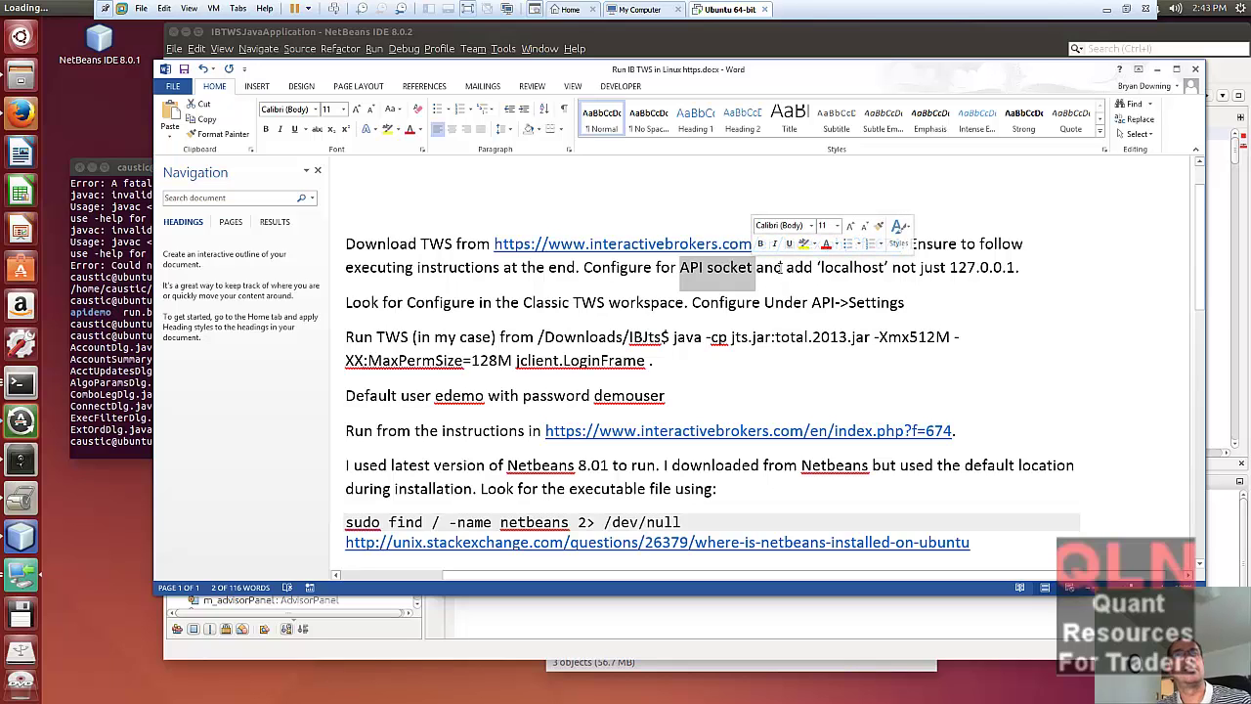
drag(788, 268, 1023, 268)
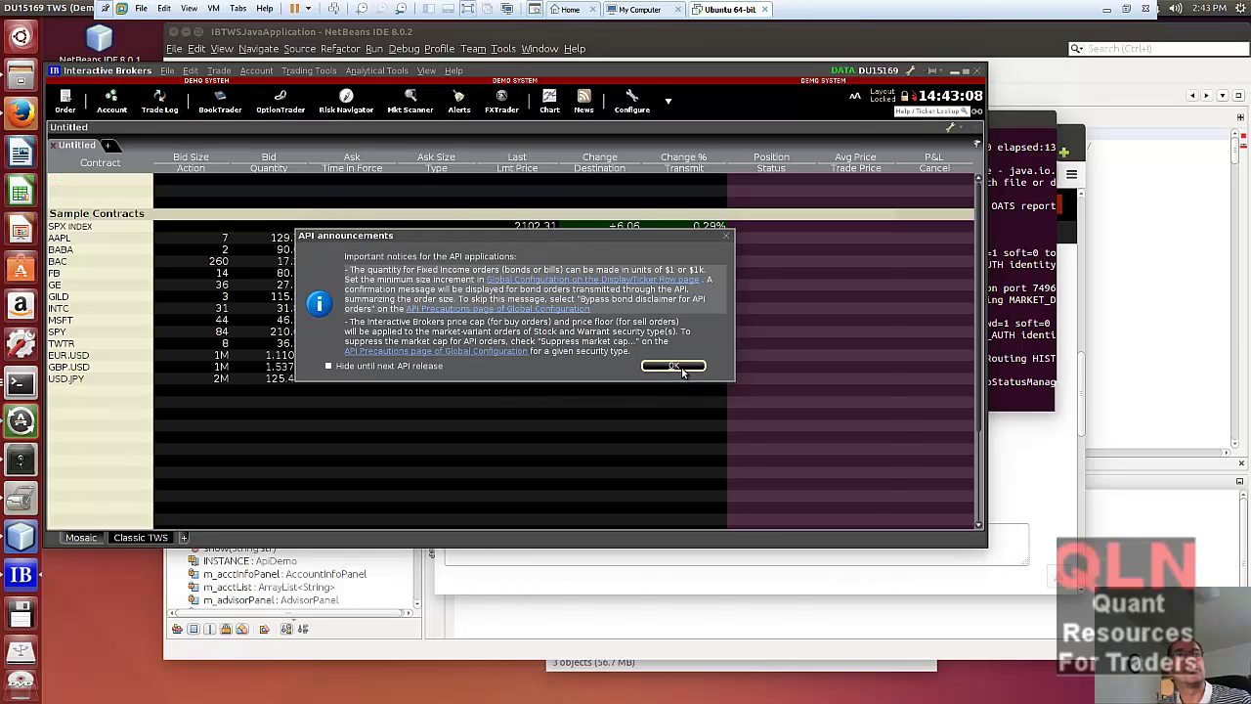
- Dismiss the startup, API announcements and resource allocation notices, then settle on the Classic TWS layout
click(755, 450)
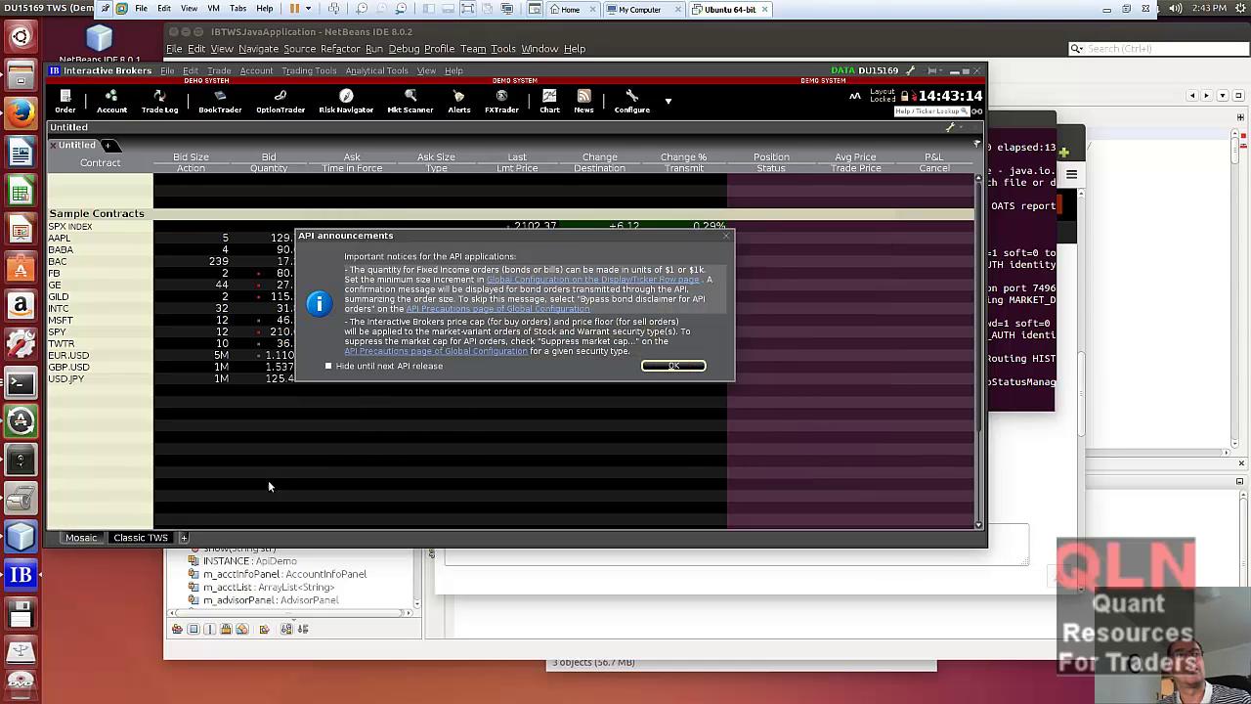
click(679, 368)
click(623, 339)
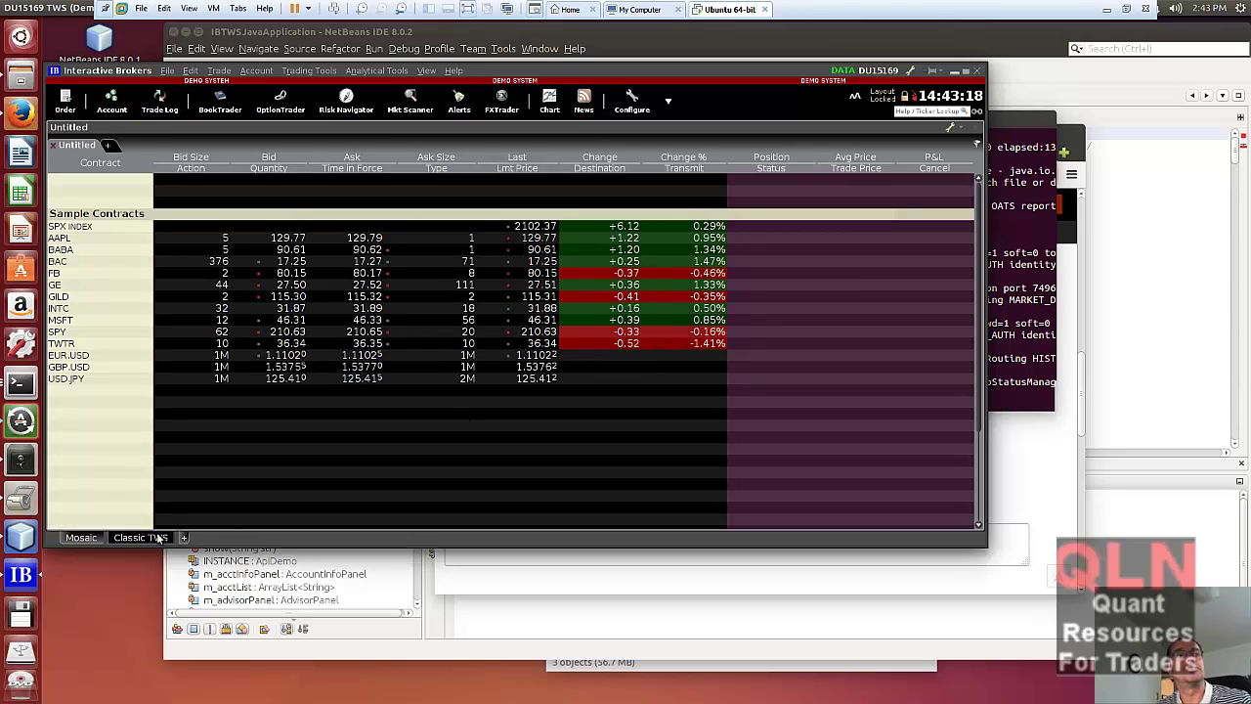
click(79, 537)
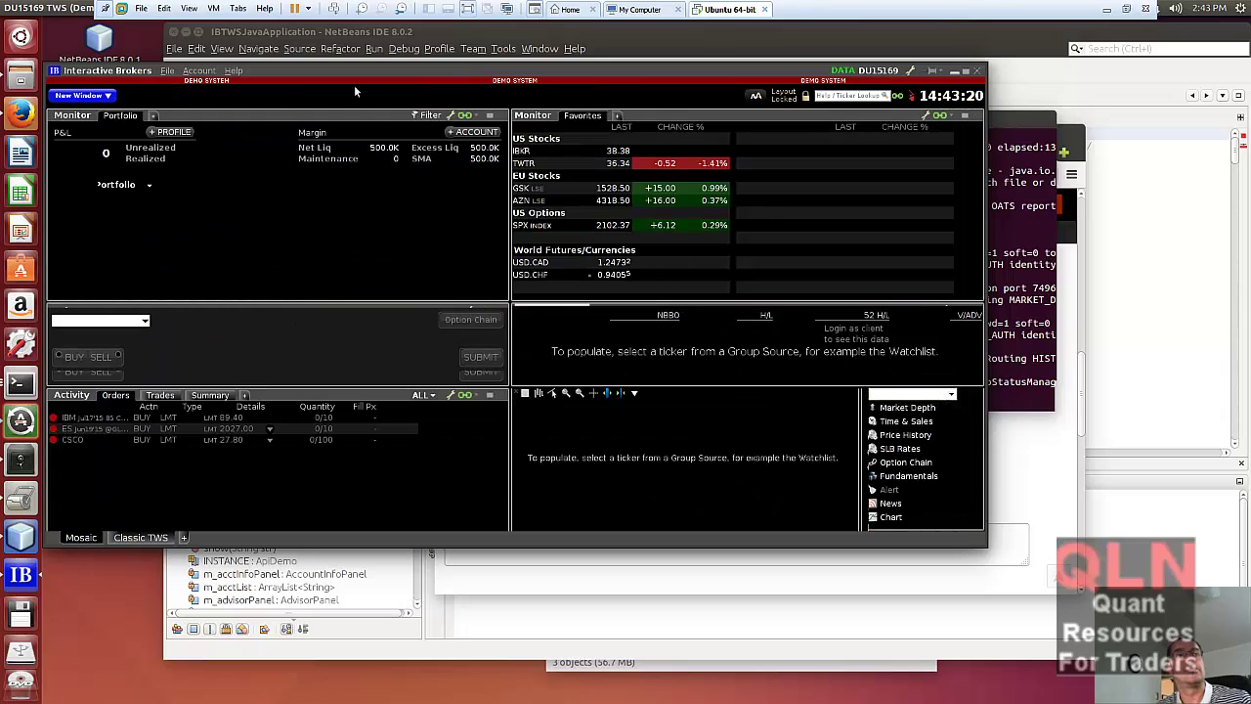
click(144, 538)
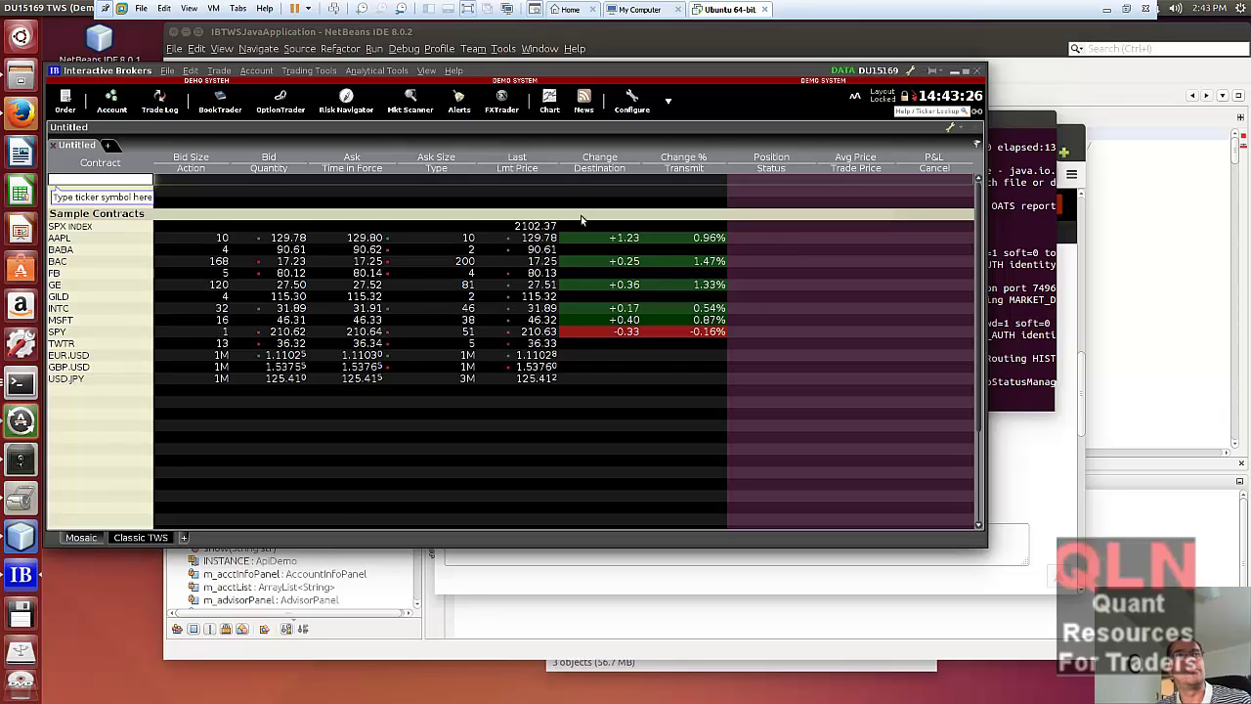
click(635, 109)
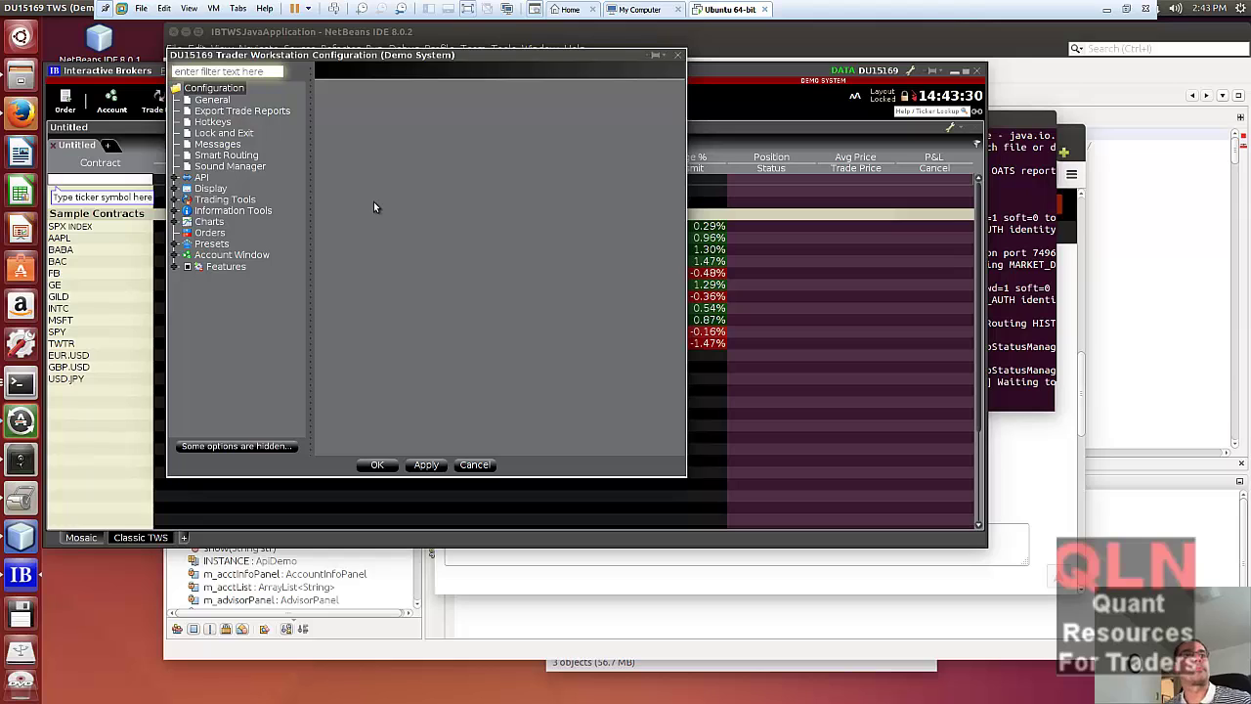
click(202, 178)
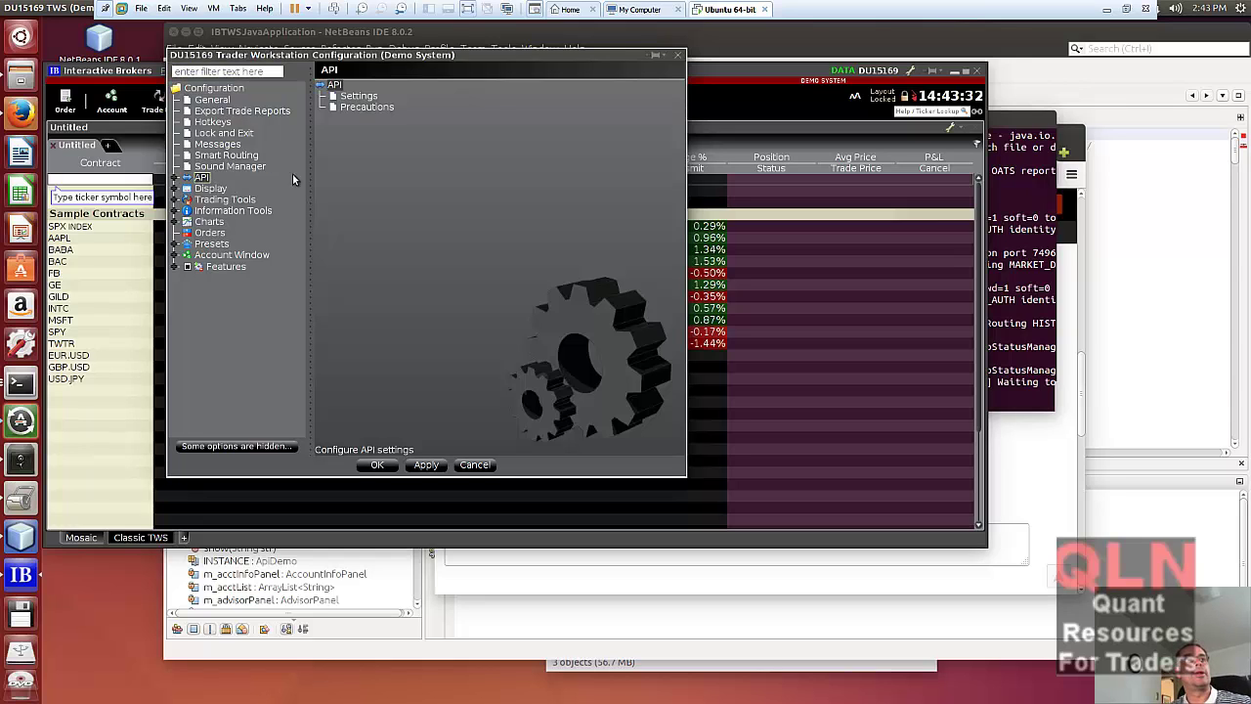
double_click(357, 97)
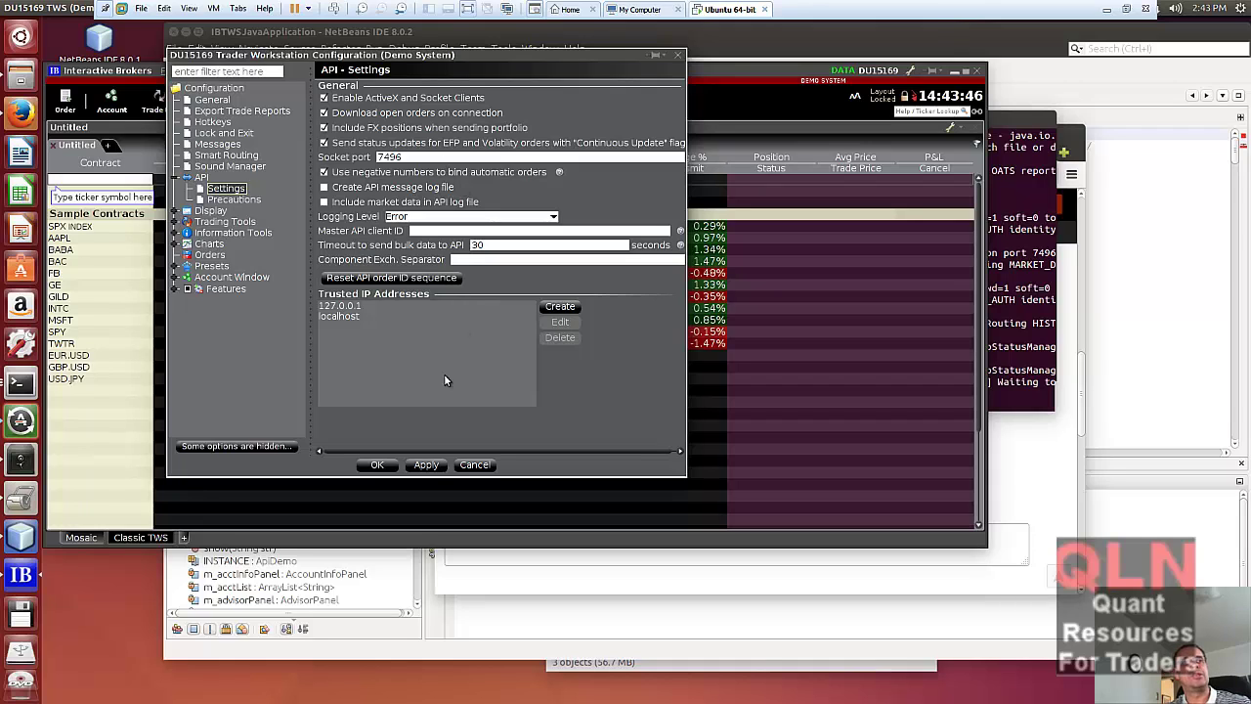
click(371, 313)
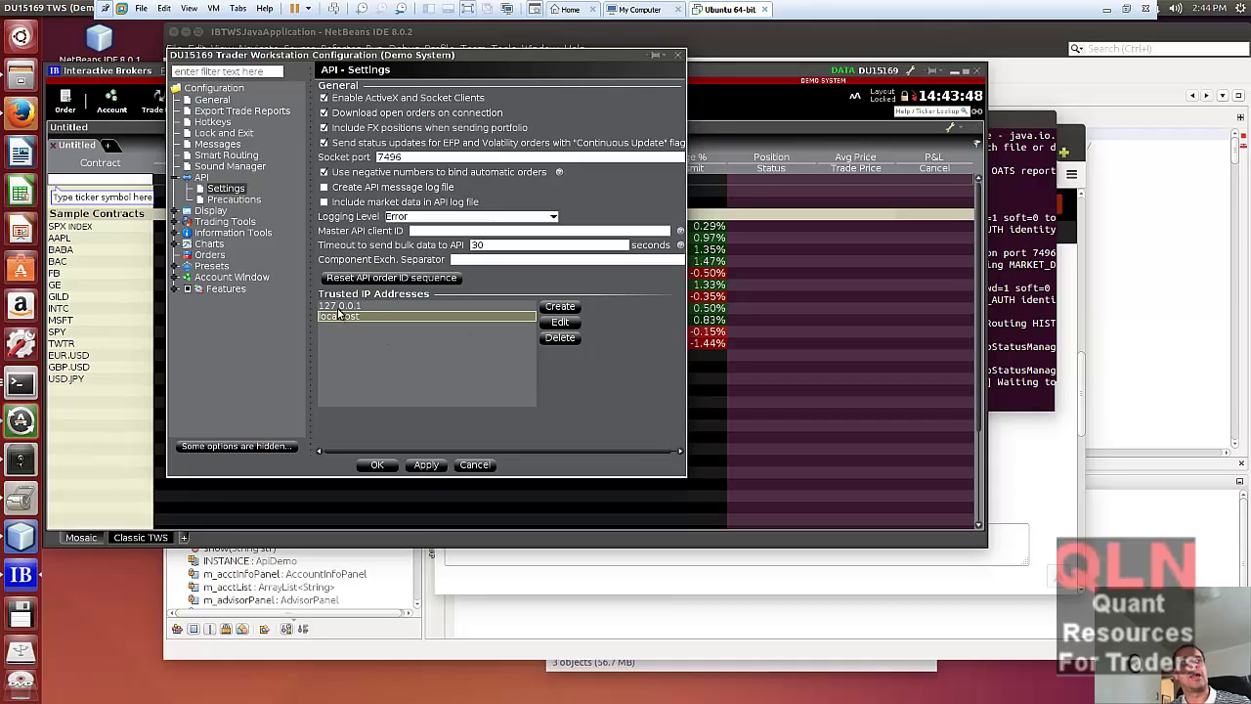
click(333, 307)
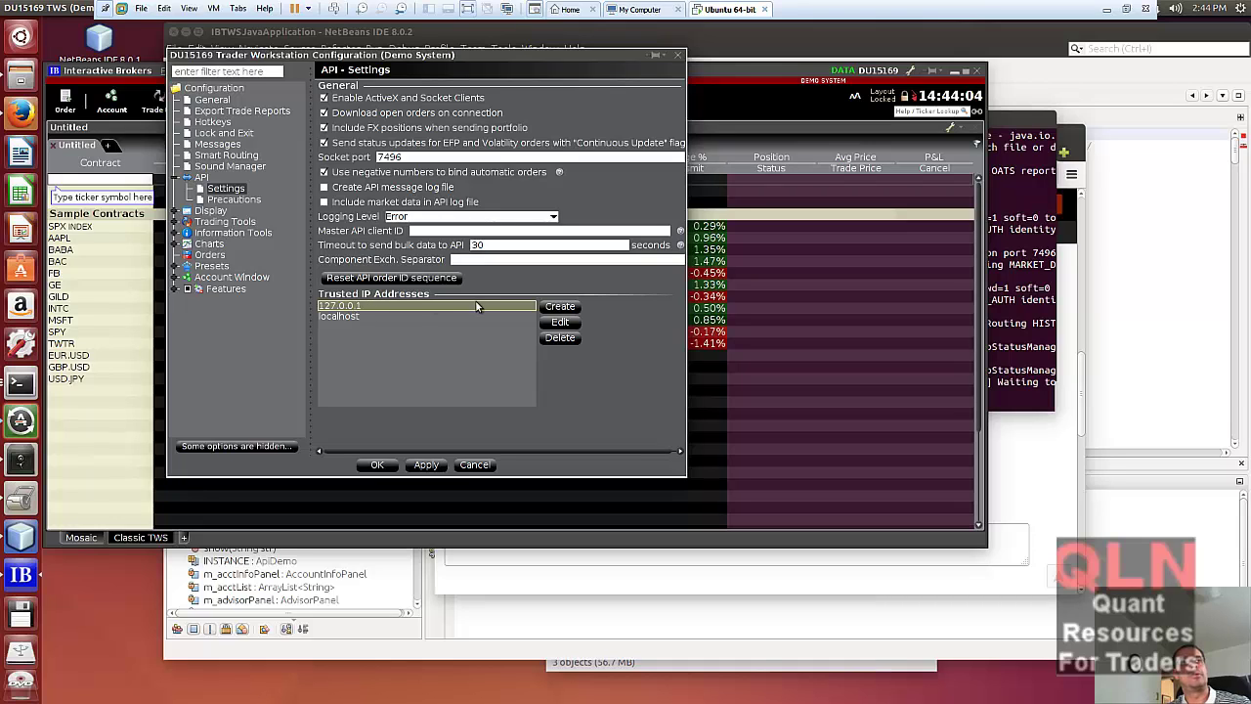
click(338, 317)
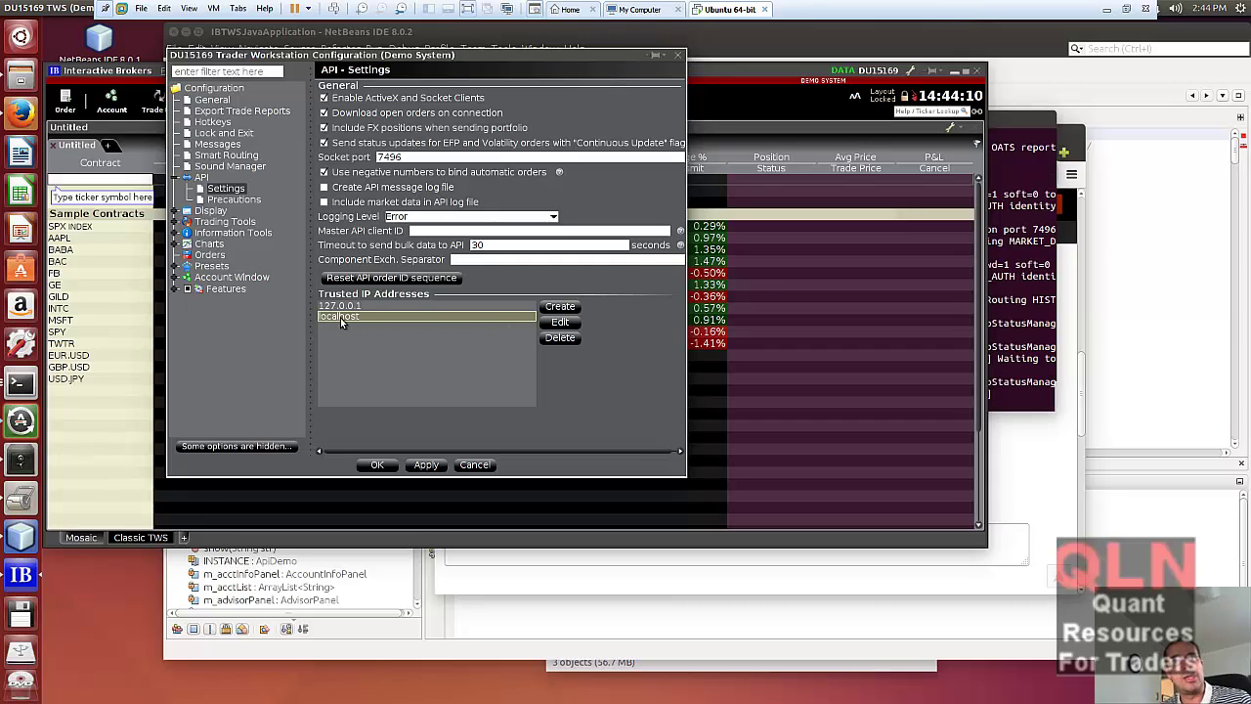
click(477, 466)
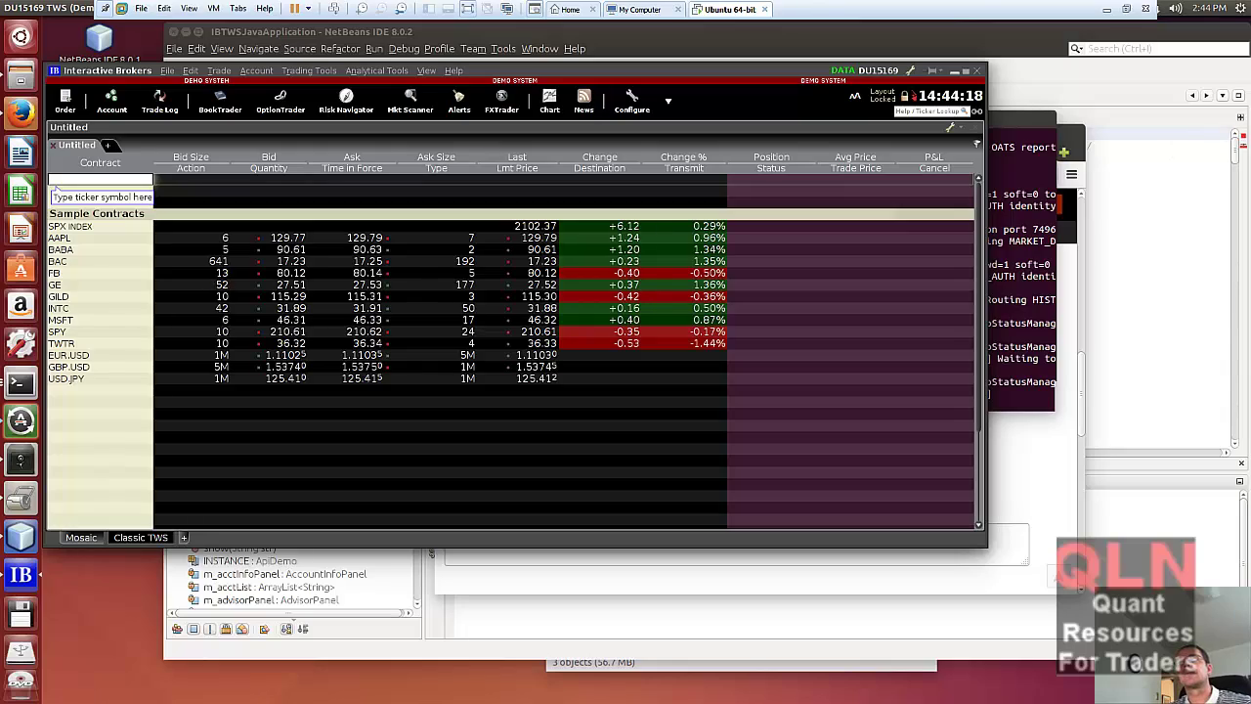
key(alt+Tab)
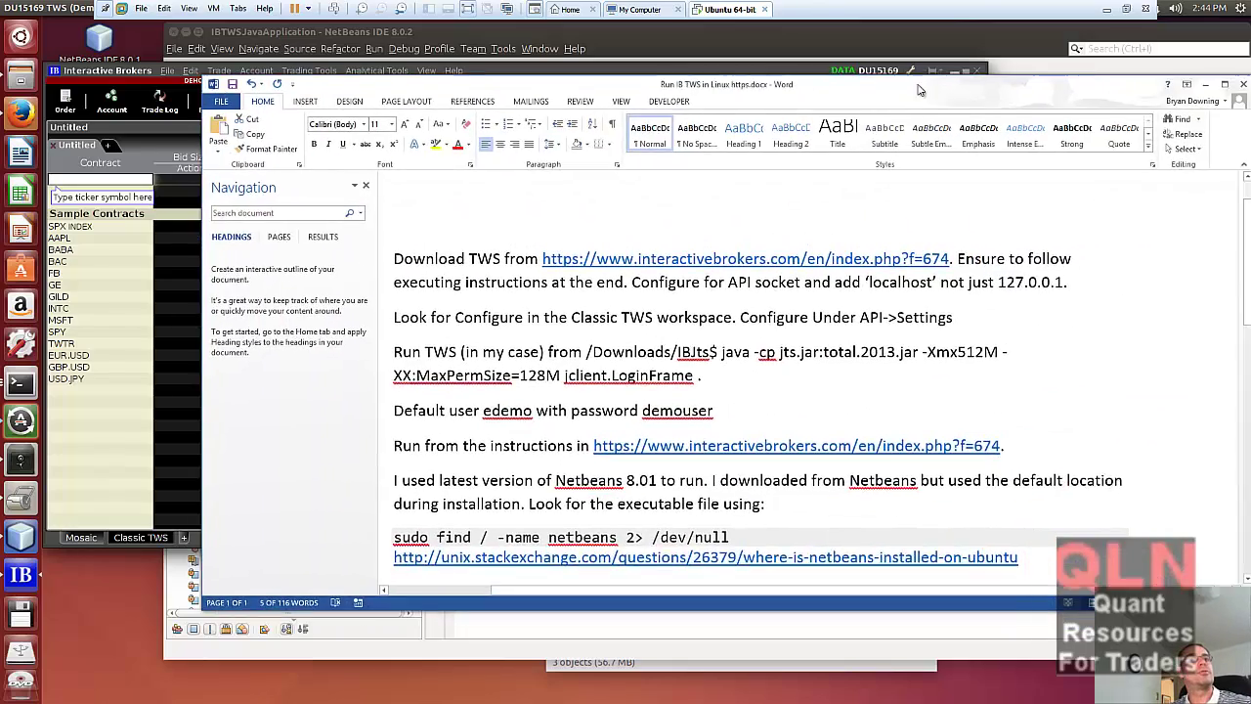
click(724, 373)
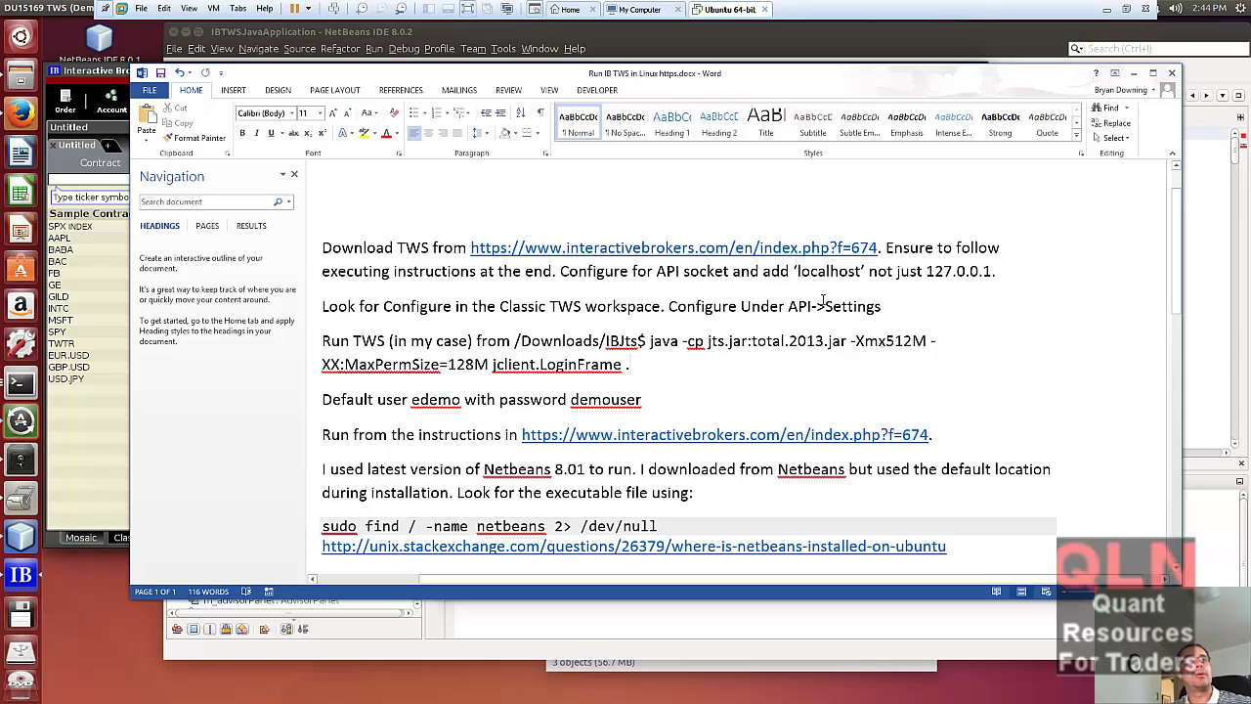
drag(881, 306, 770, 385)
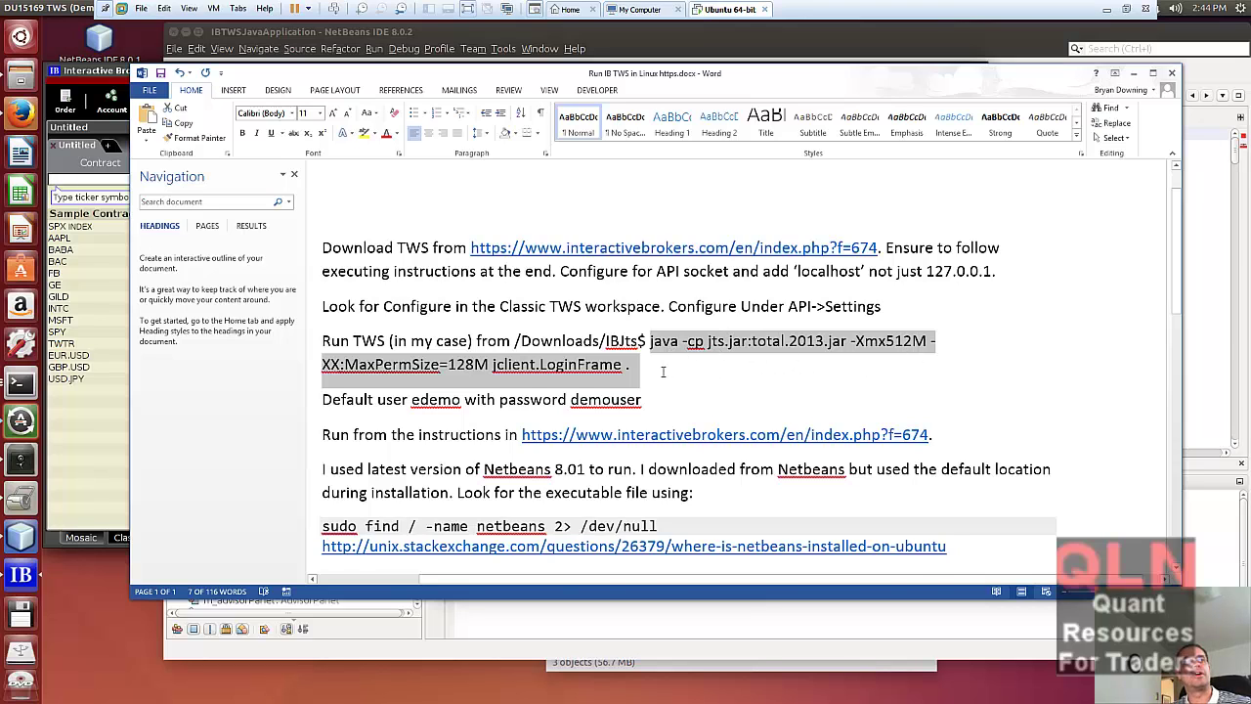
scroll(663, 372, down, 1)
click(411, 347)
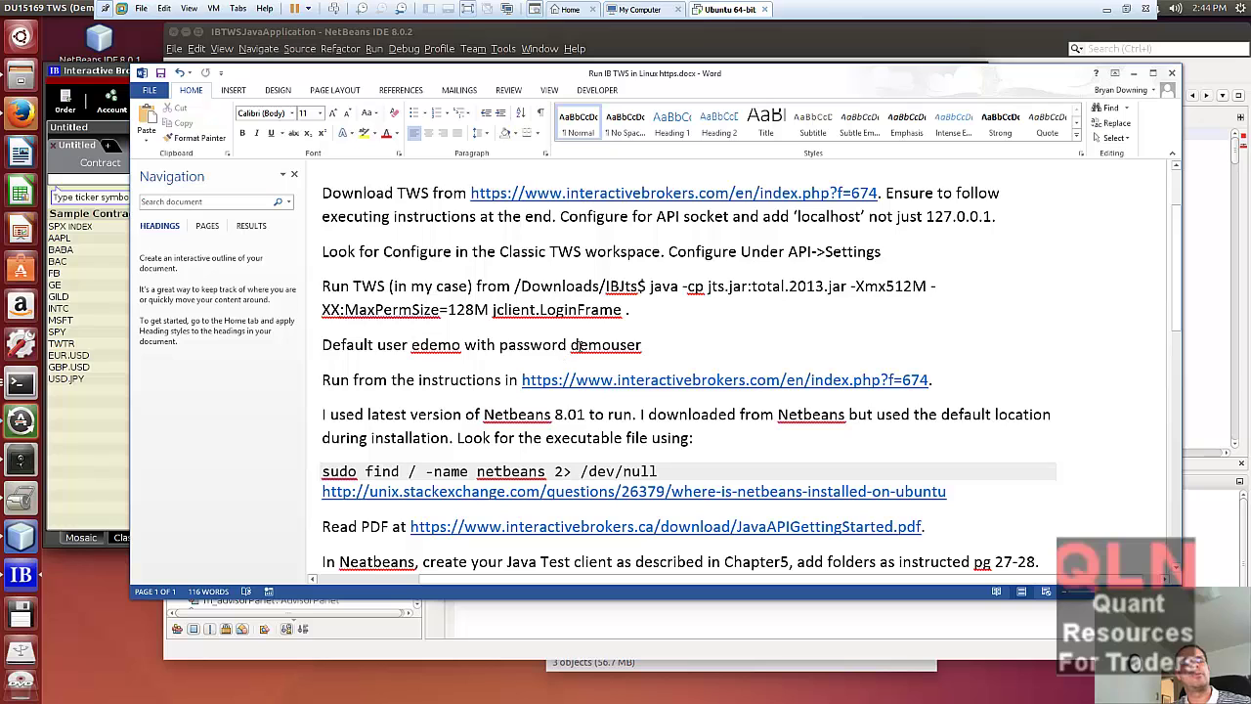
scroll(643, 338, down, 1)
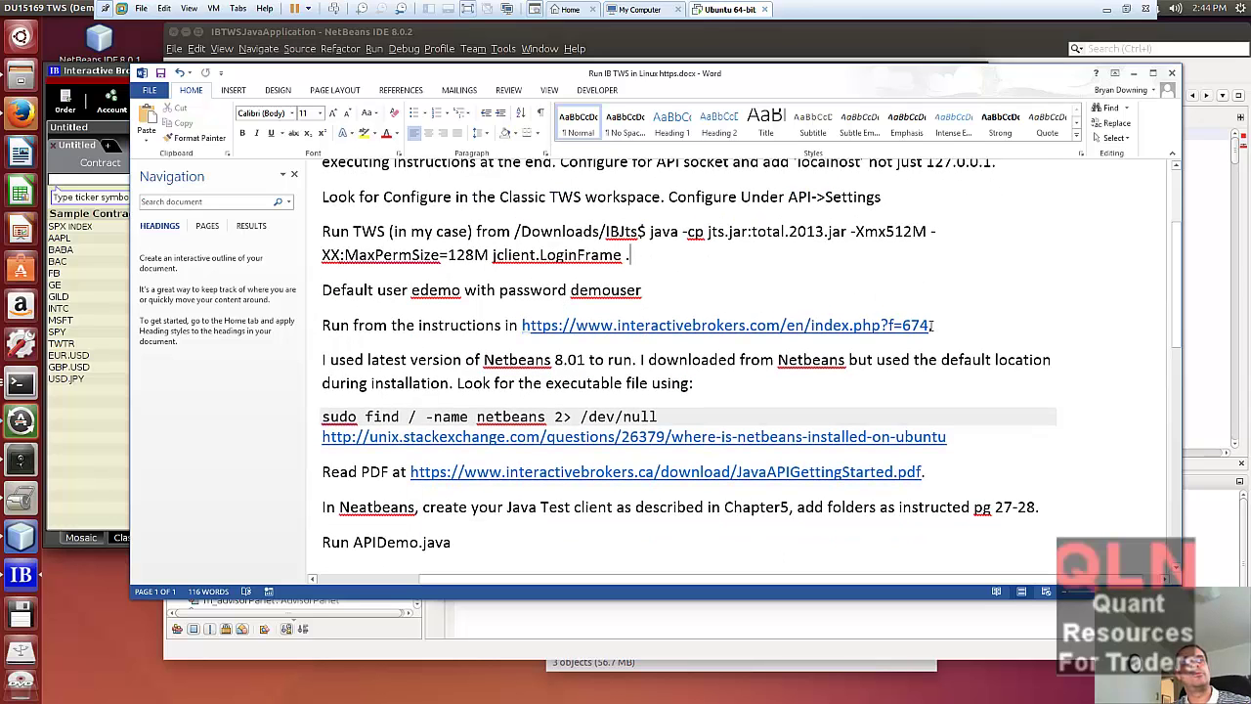
drag(930, 324, 518, 324)
key(ctrl+c)
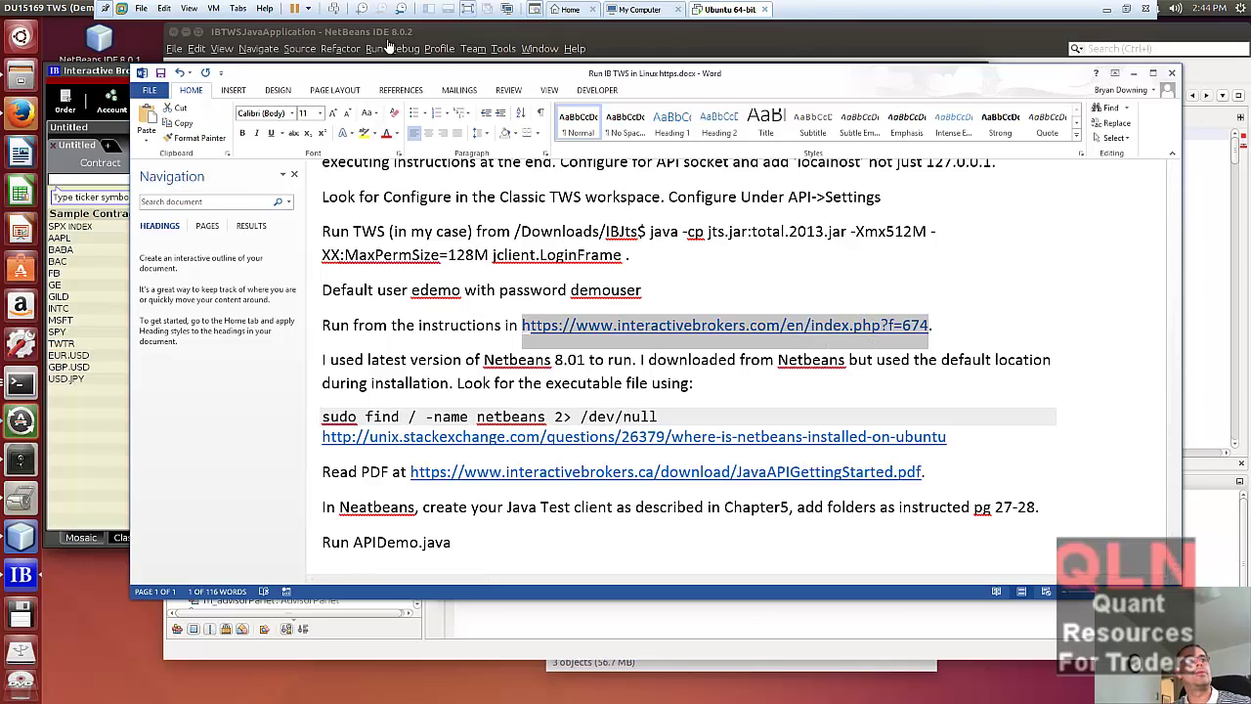
click(642, 48)
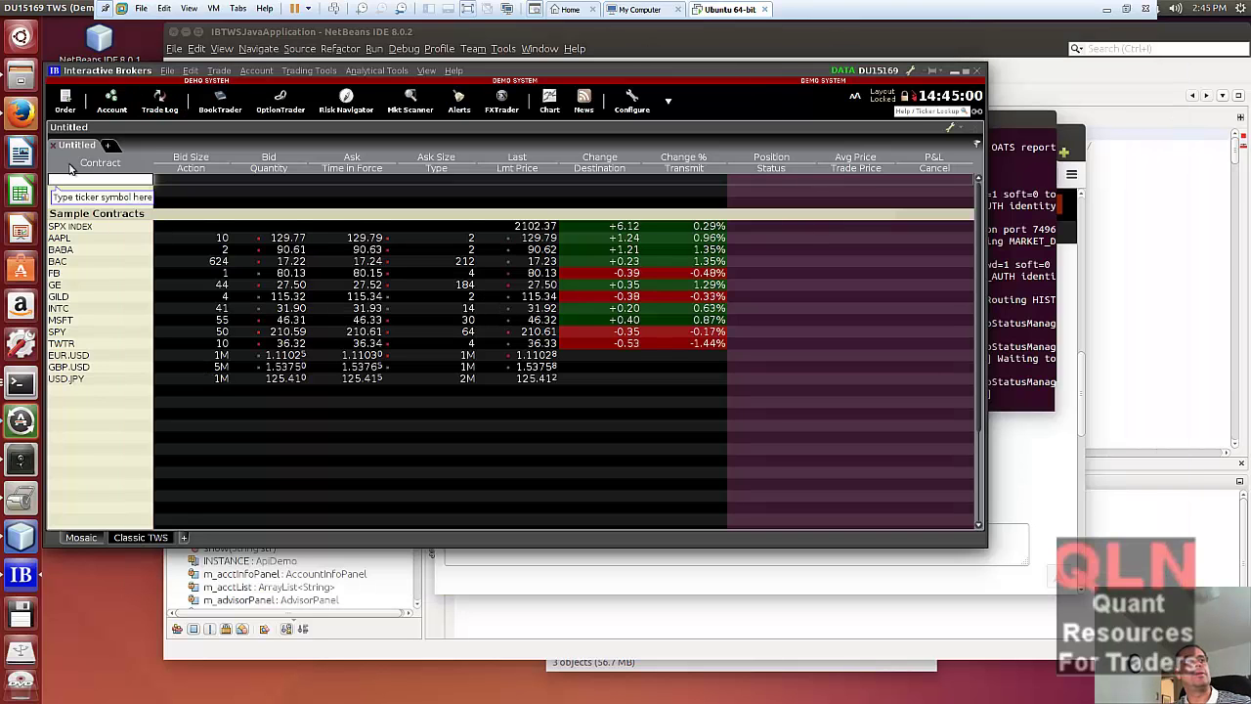
click(20, 112)
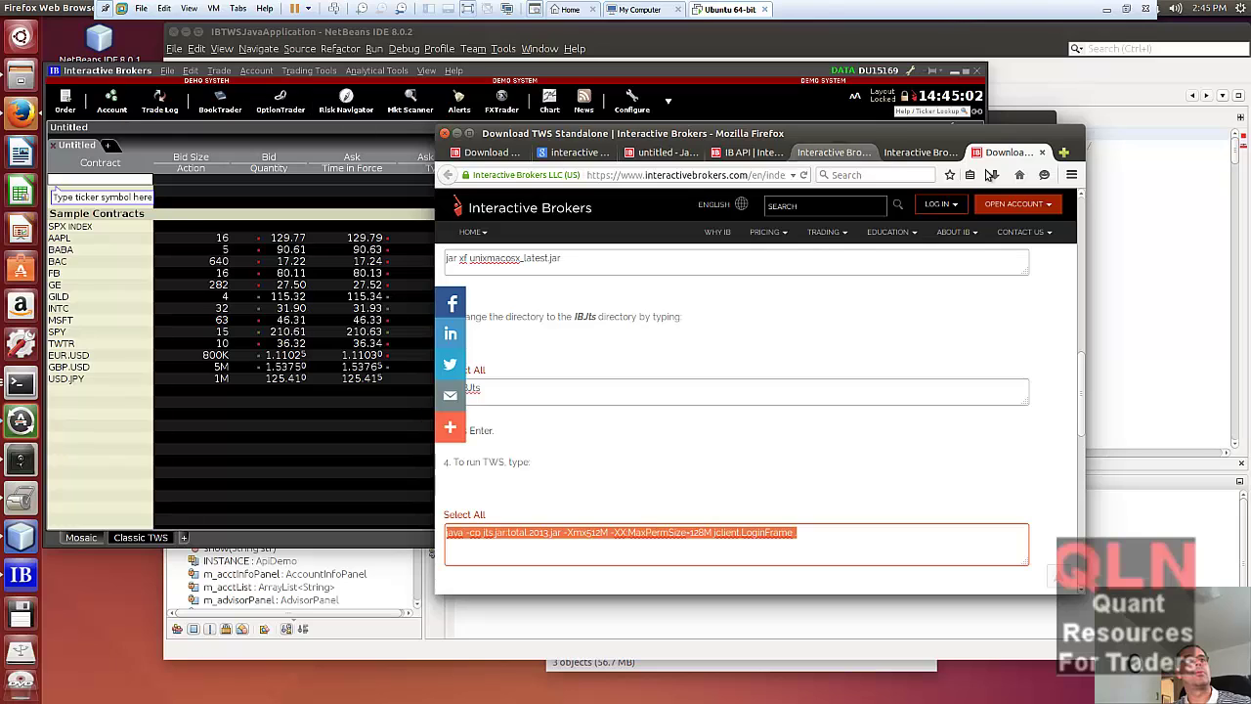
click(1064, 153)
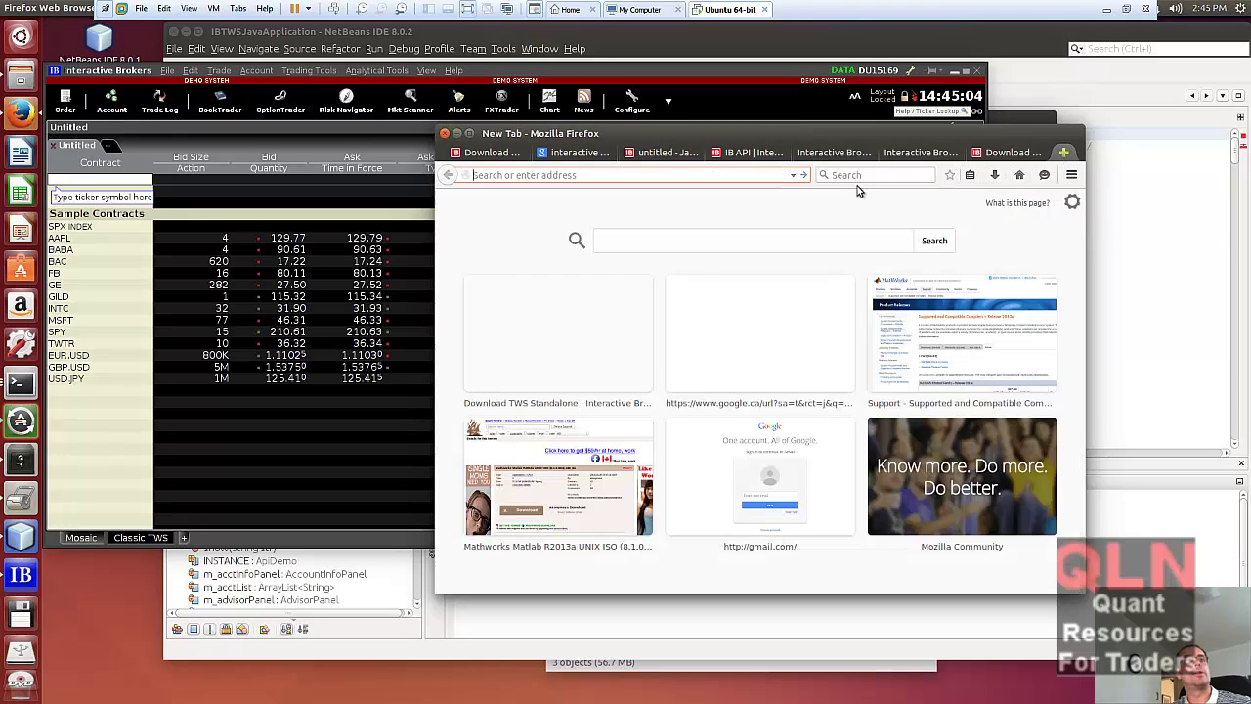
key(ctrl+v)
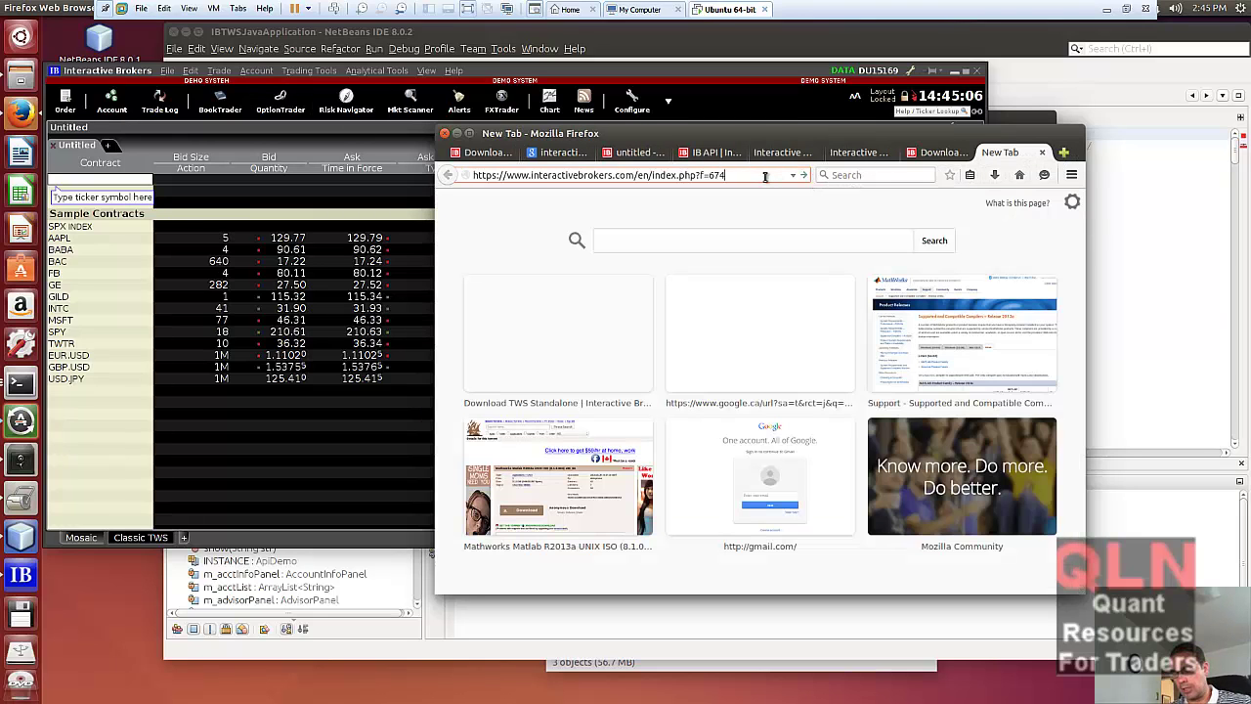
key(Return)
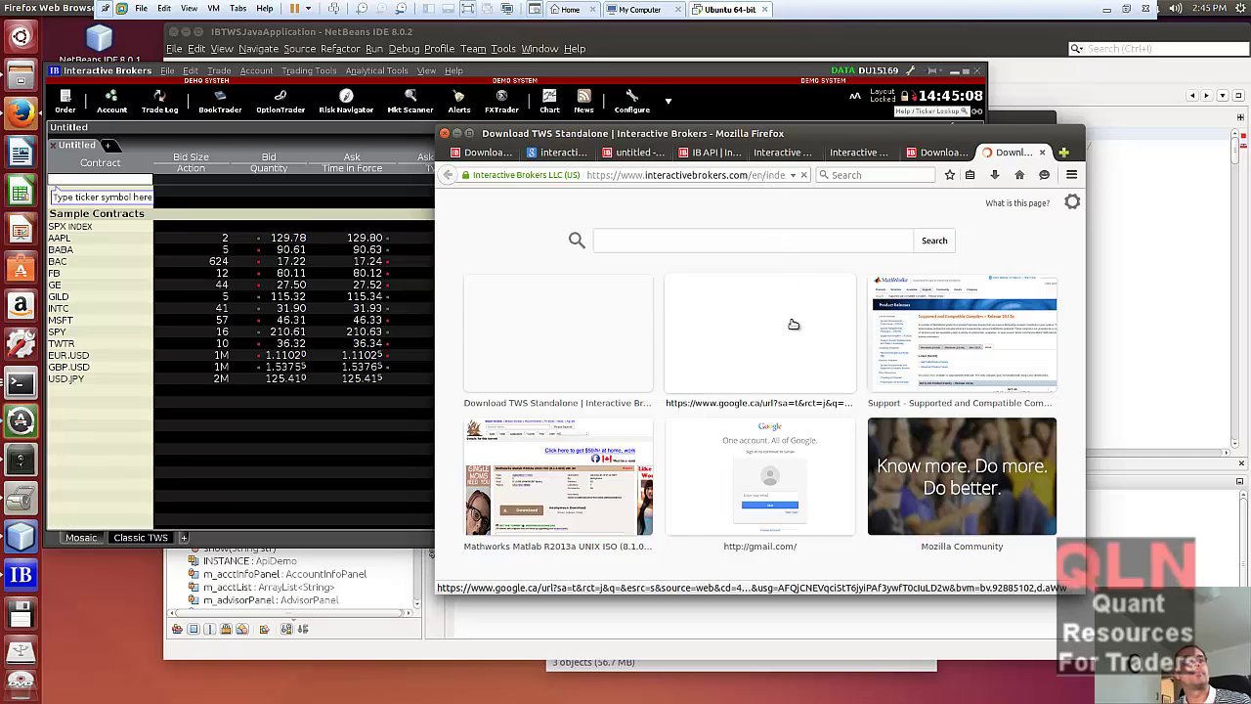
scroll(692, 464, down, 2)
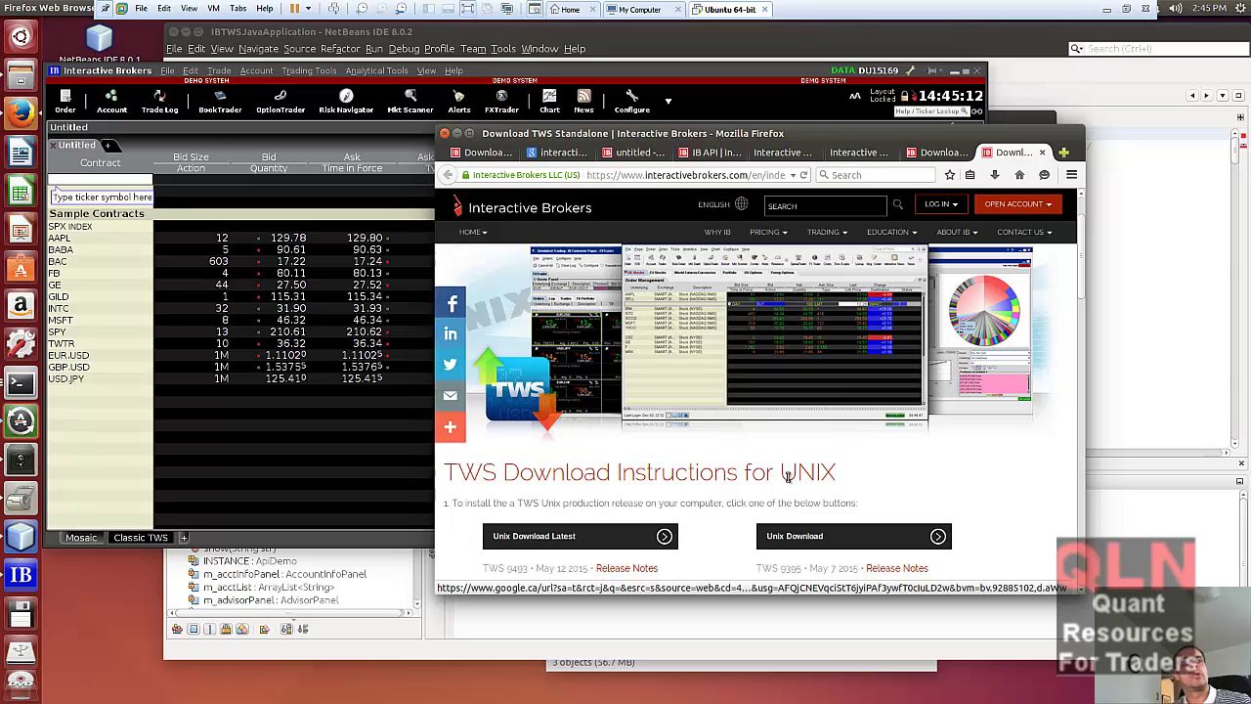
scroll(787, 476, down, 1)
scroll(797, 479, down, 1)
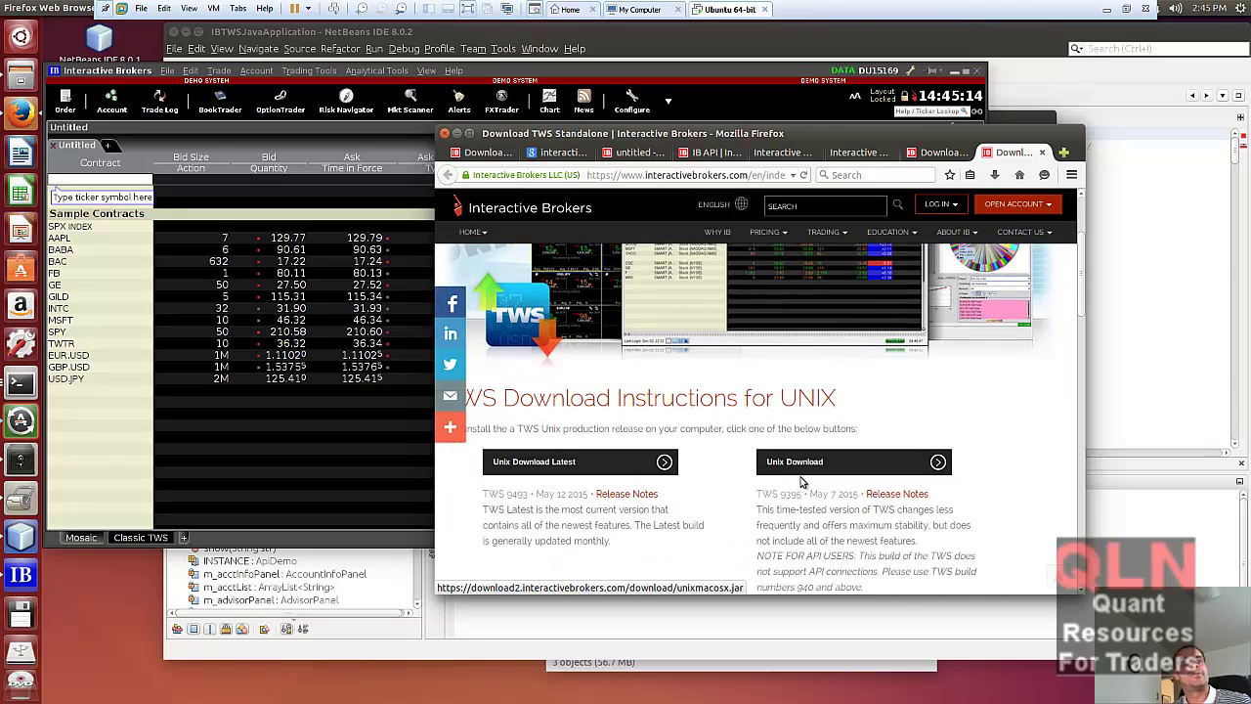
scroll(1019, 505, down, 1)
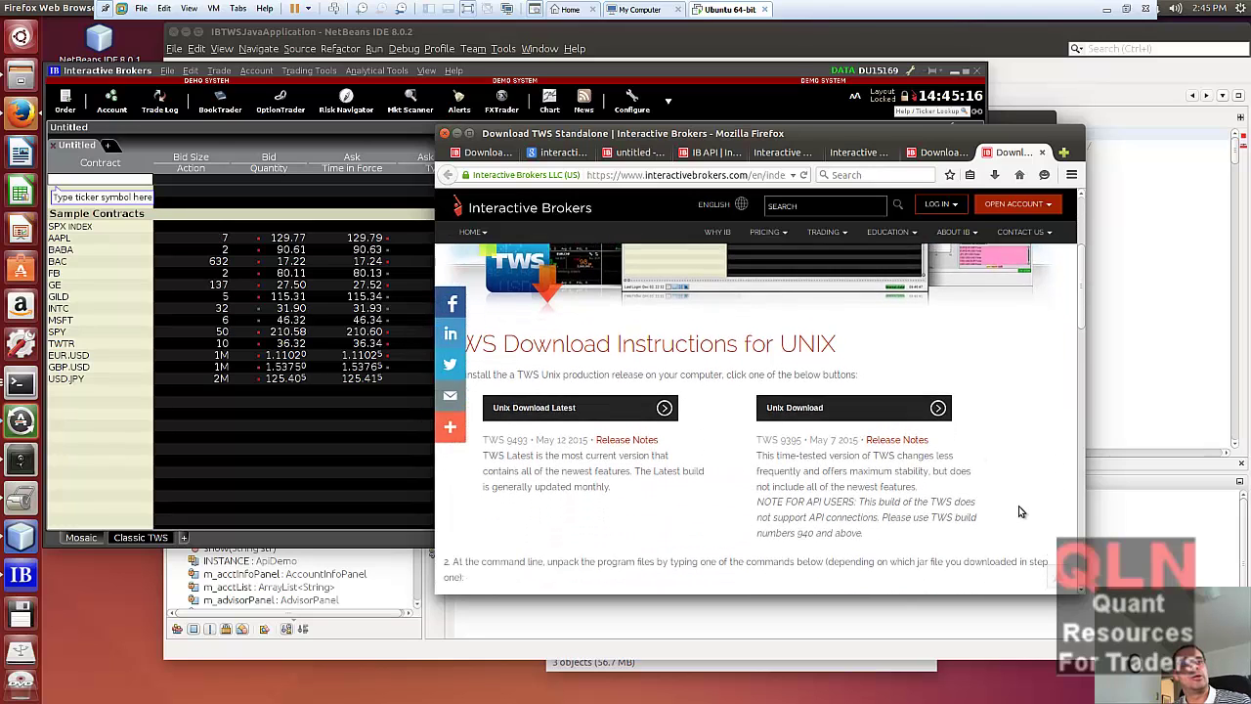
scroll(1019, 511, down, 4)
scroll(908, 453, up, 4)
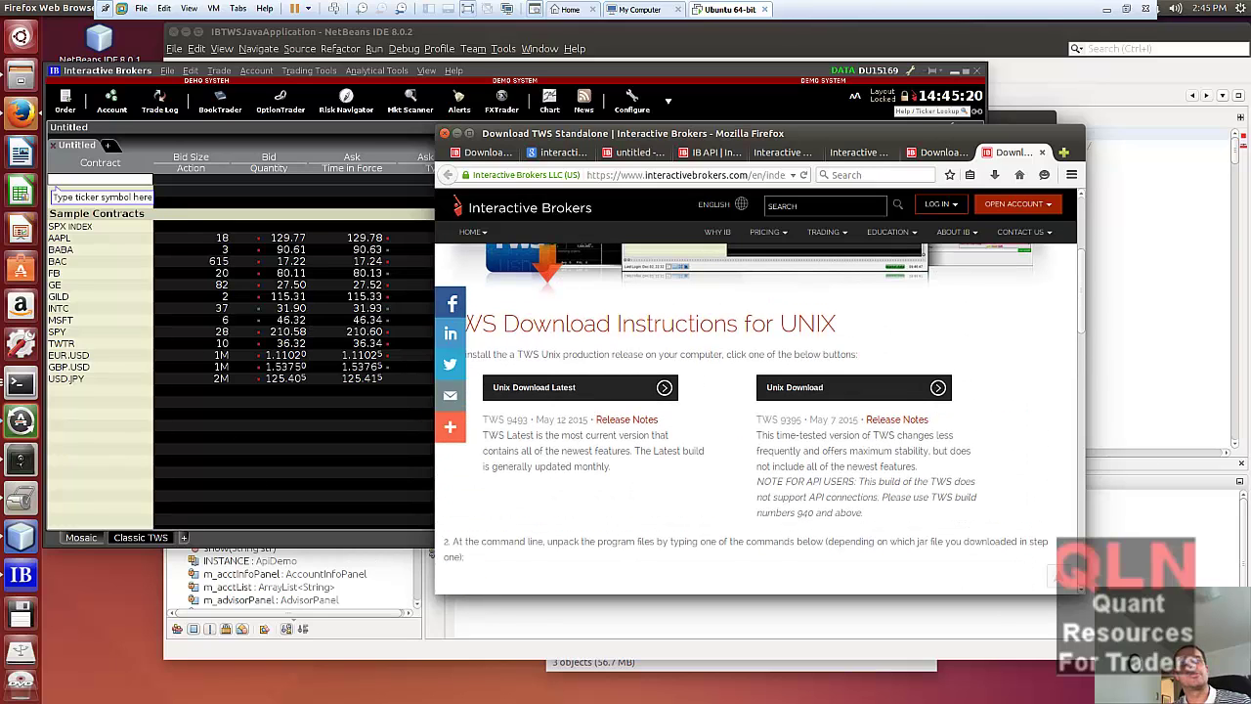
- Copy the JavaAPIGettingStarted.pdf link from the Word setup notes and go back to Firefox
key(alt+Tab)
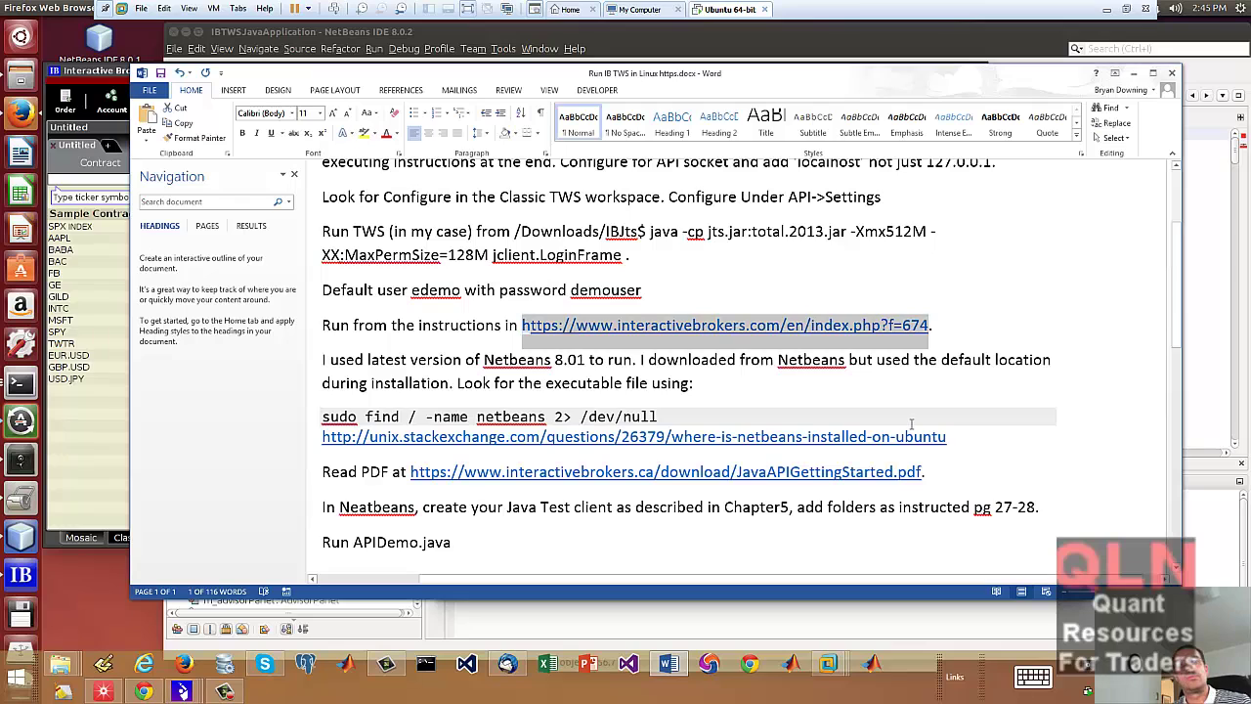
click(904, 337)
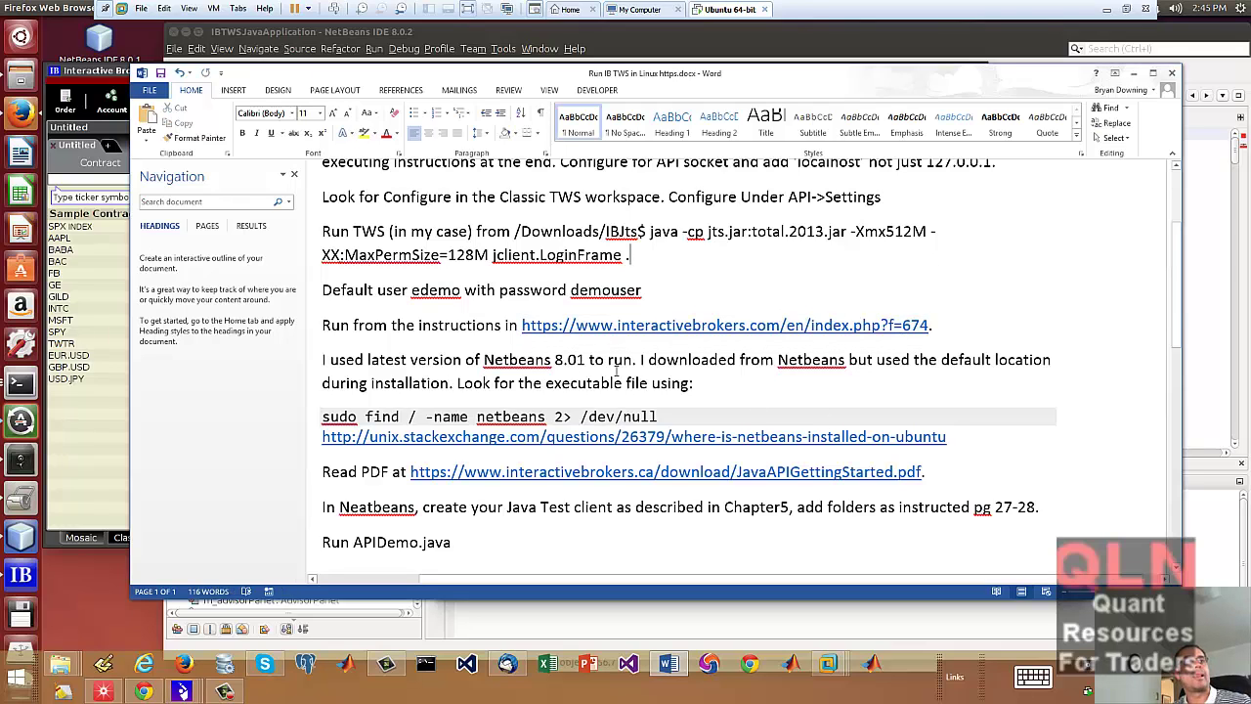
scroll(749, 389, down, 1)
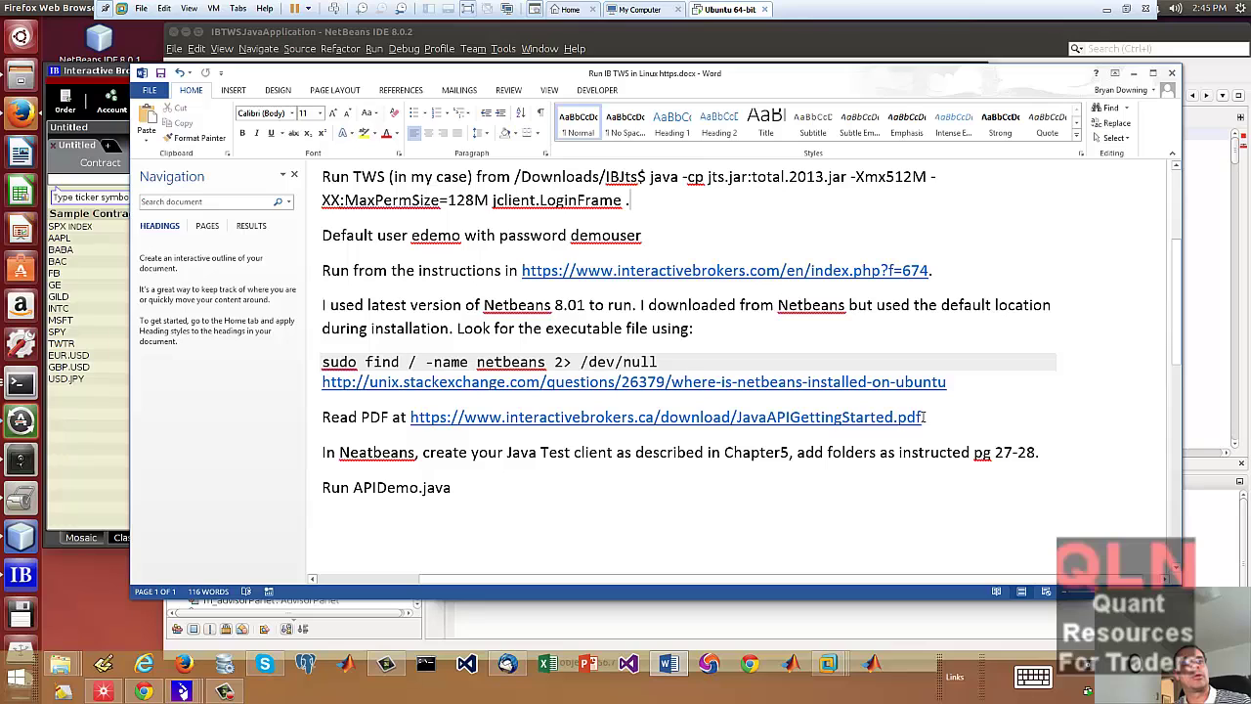
drag(878, 416, 412, 426)
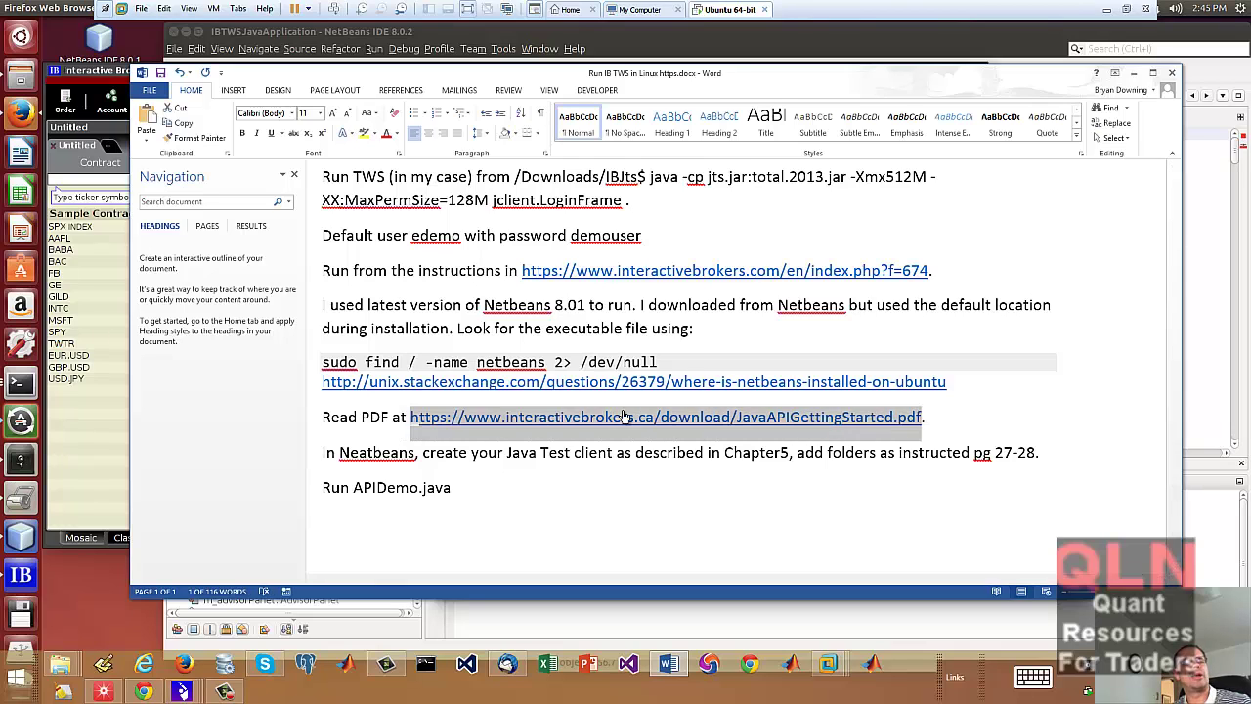
right_click(826, 436)
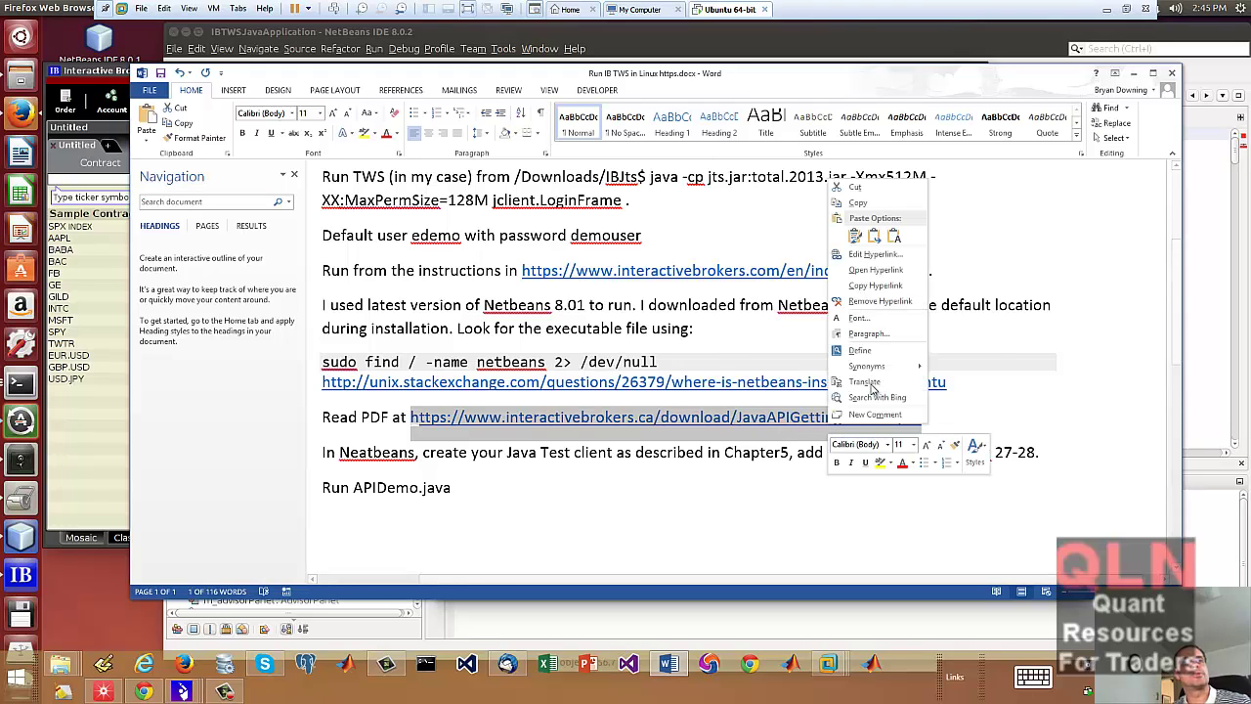
click(858, 202)
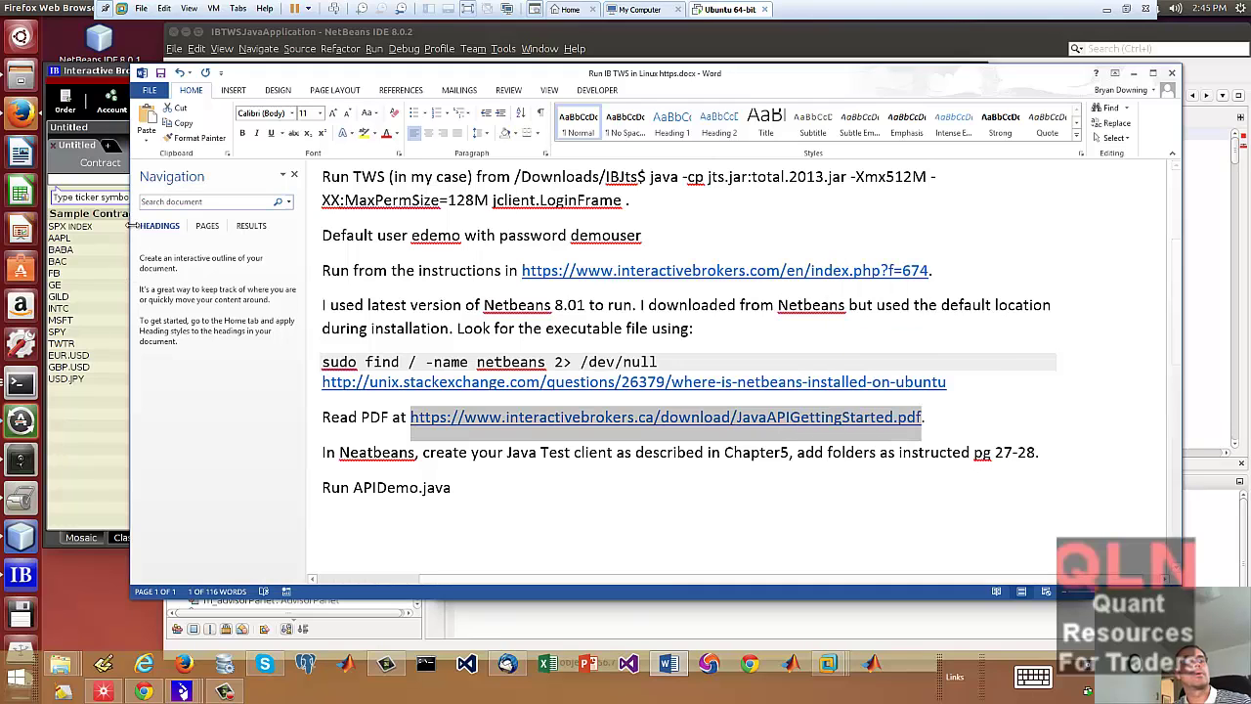
click(117, 611)
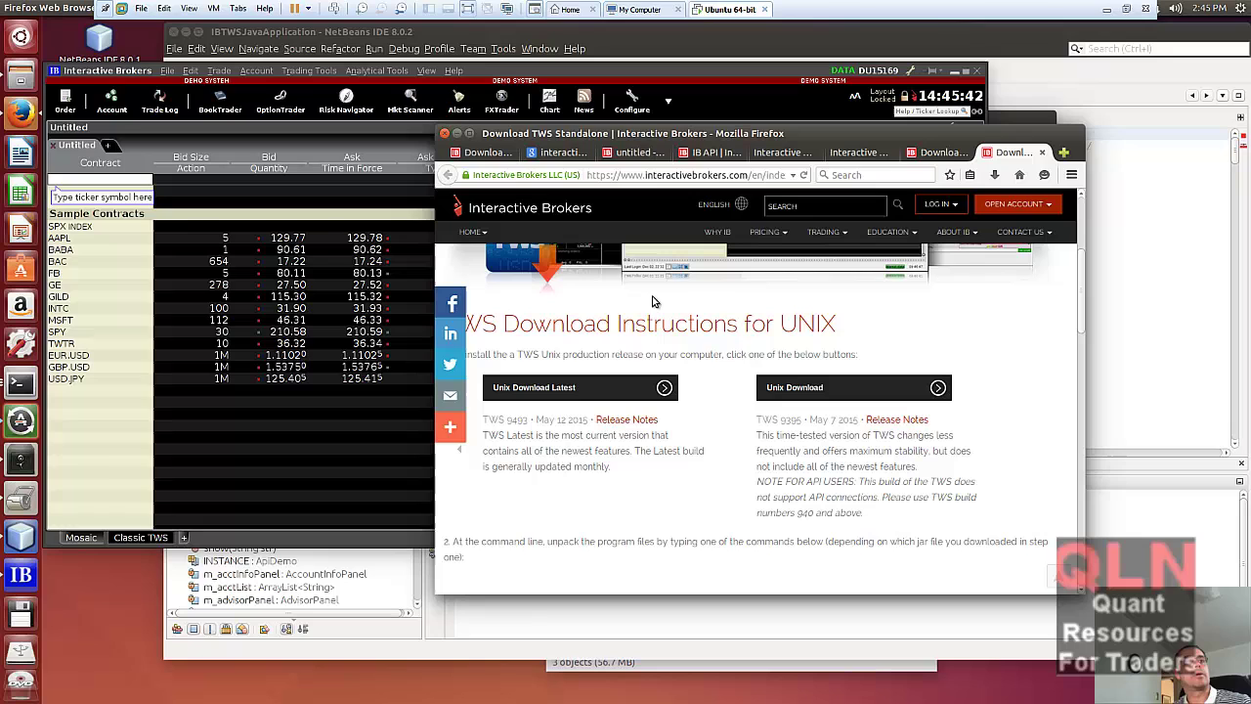
- Load the copied JavaAPIGettingStarted.pdf address in Firefox
click(787, 176)
key(ctrl+v)
key(Return)
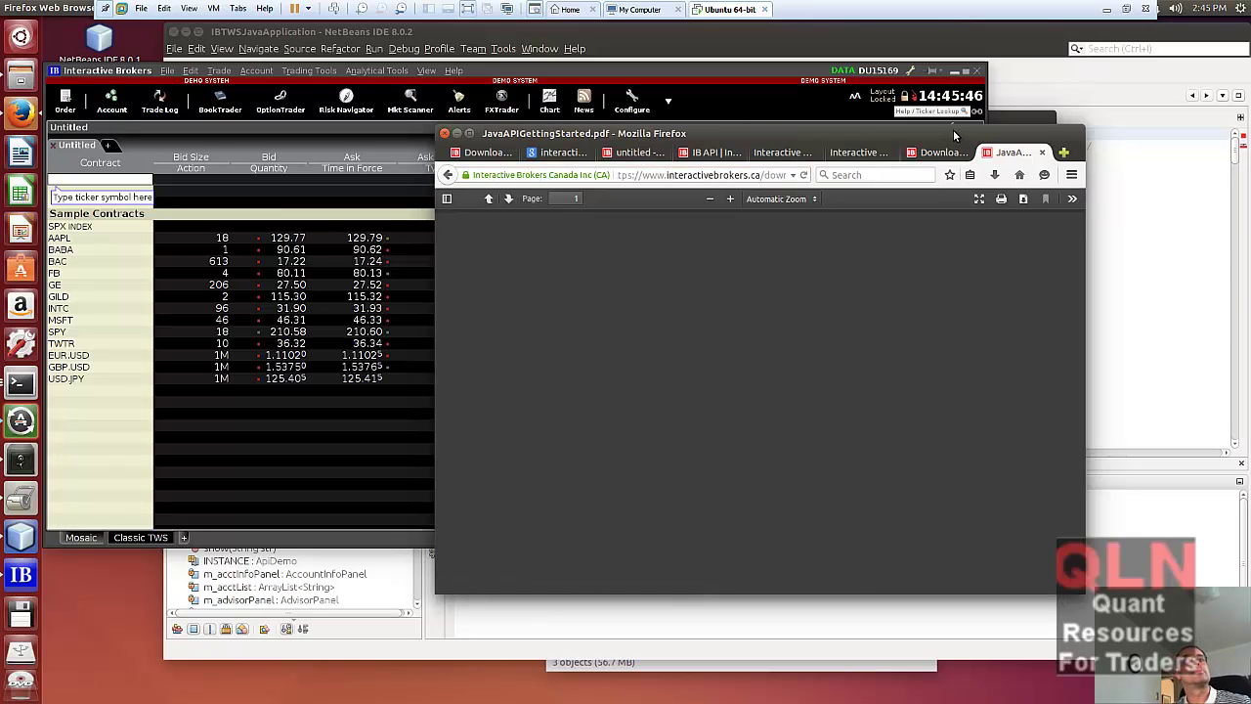
drag(952, 138, 821, 129)
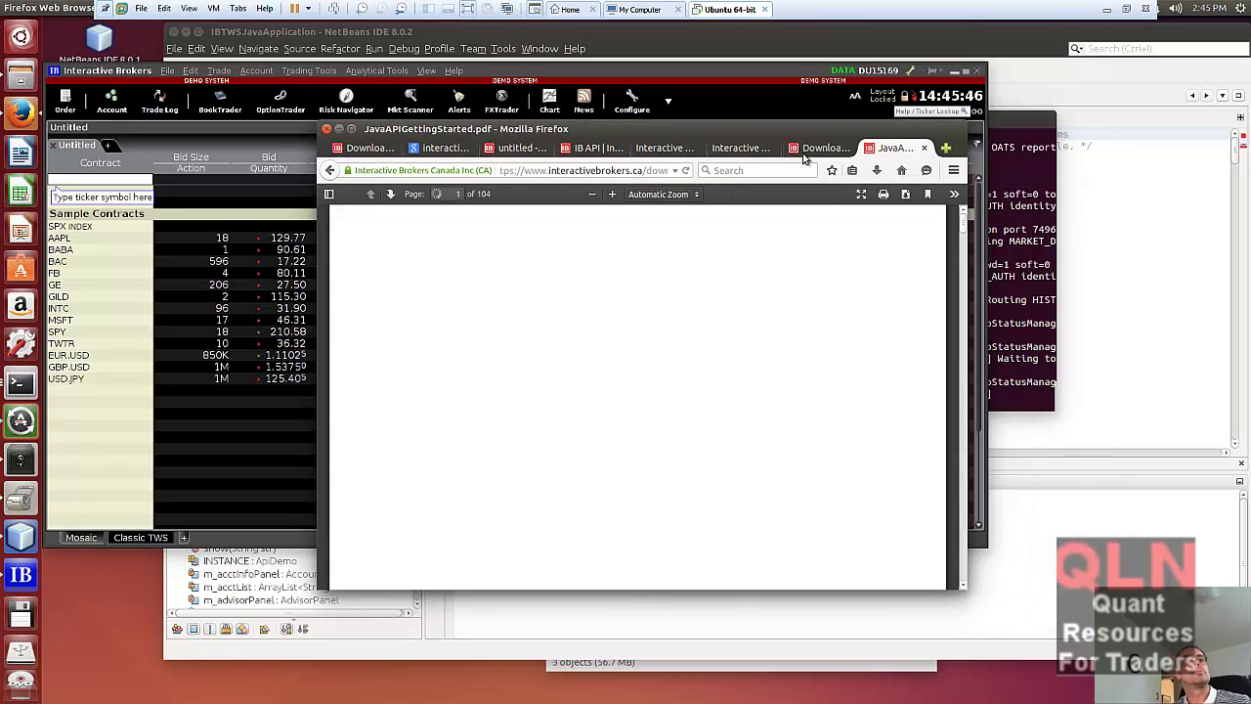
- Scroll through the PDF's table of contents down to the Introduction, then return to the Word notes
scroll(809, 435, down, 10)
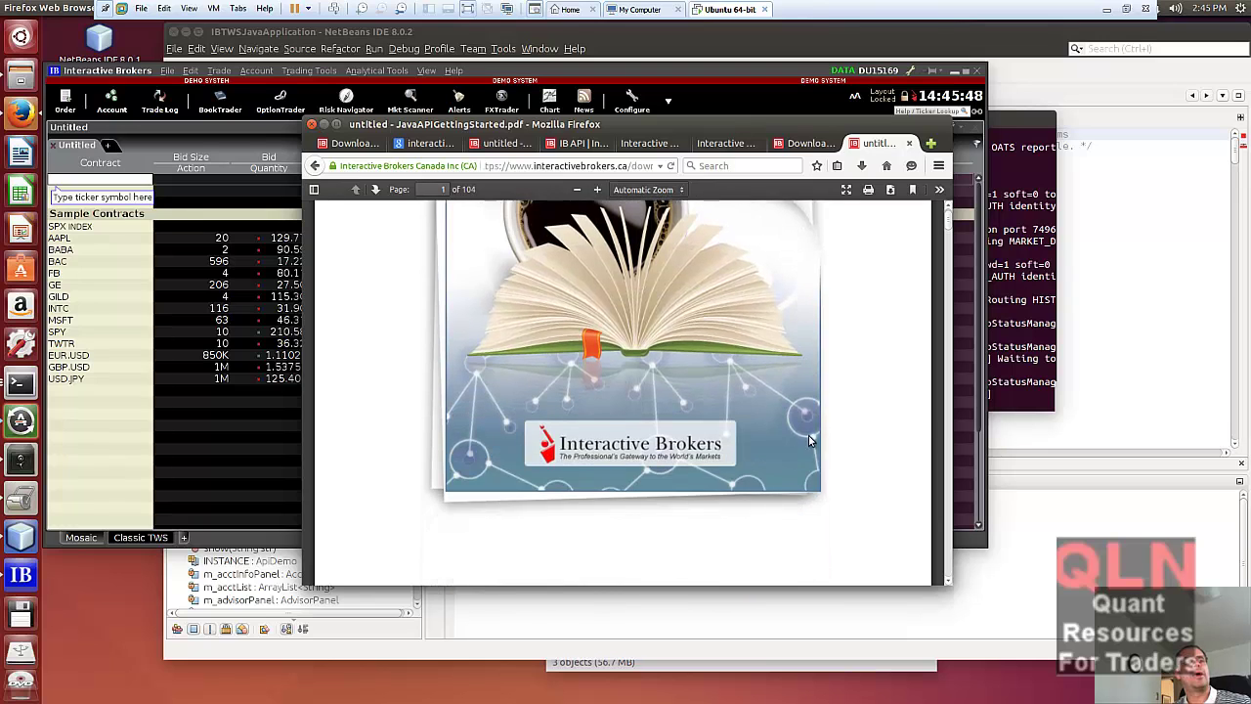
scroll(819, 451, up, 10)
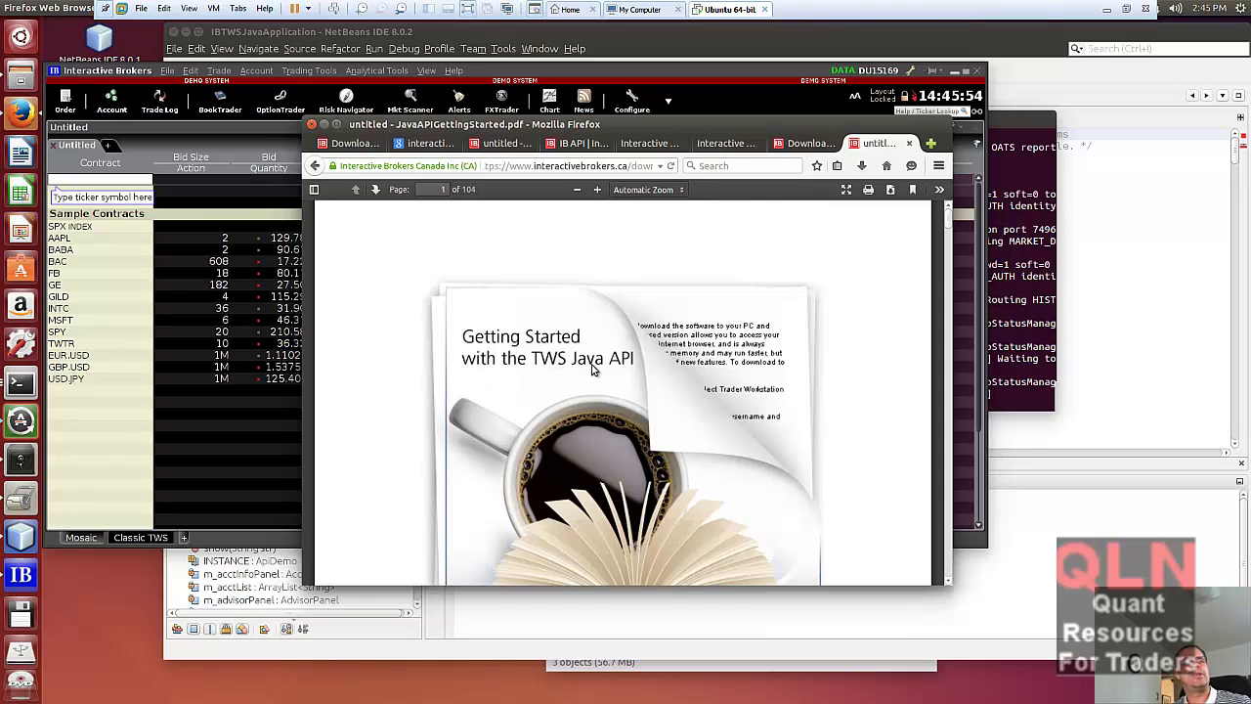
scroll(640, 380, down, 10)
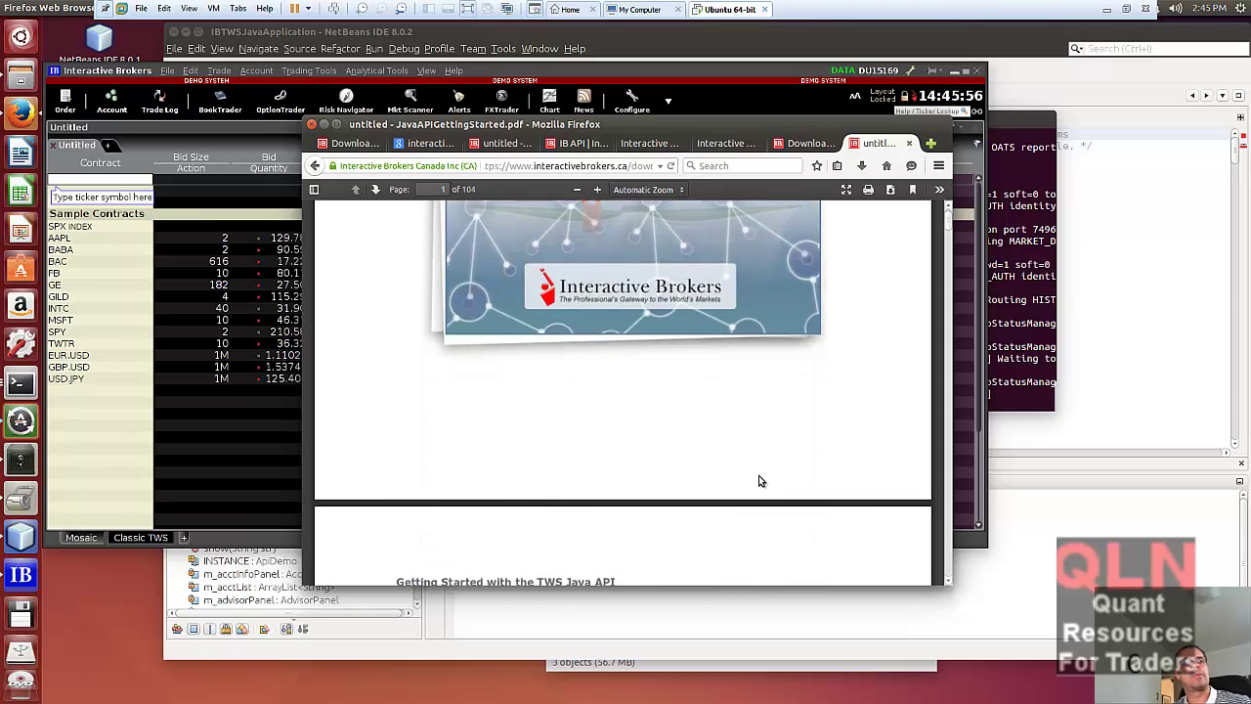
scroll(775, 465, down, 15)
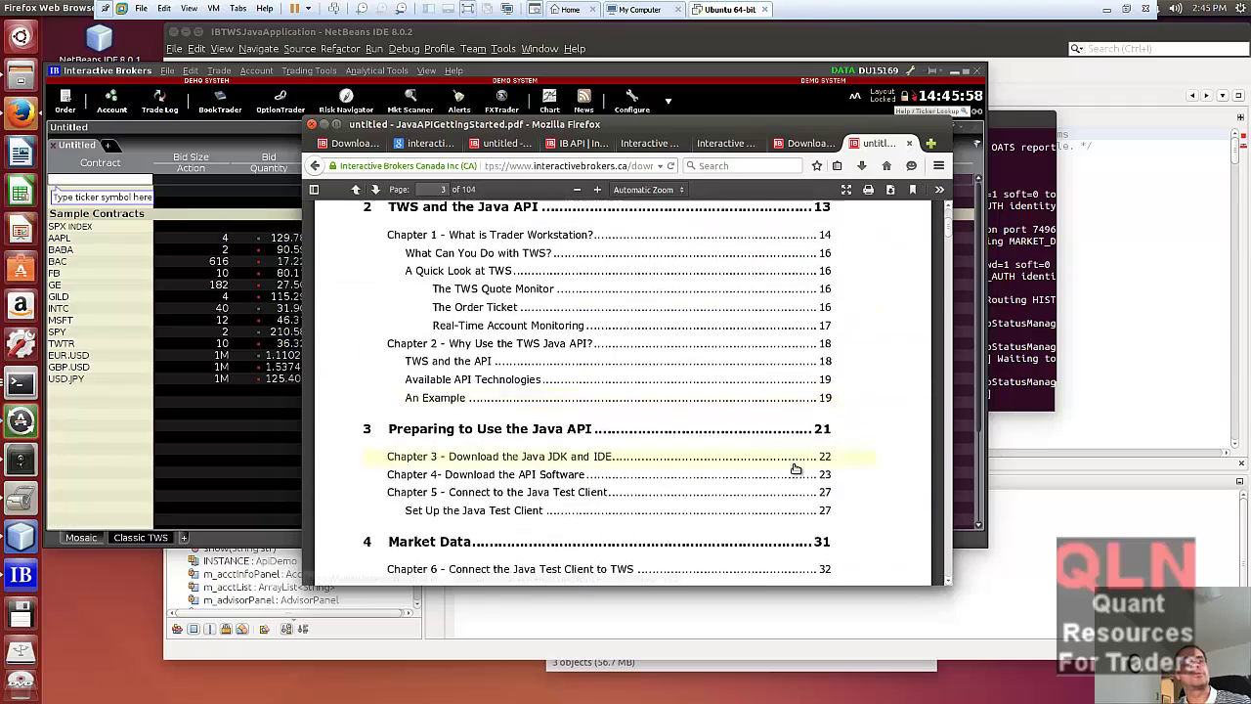
scroll(855, 479, down, 15)
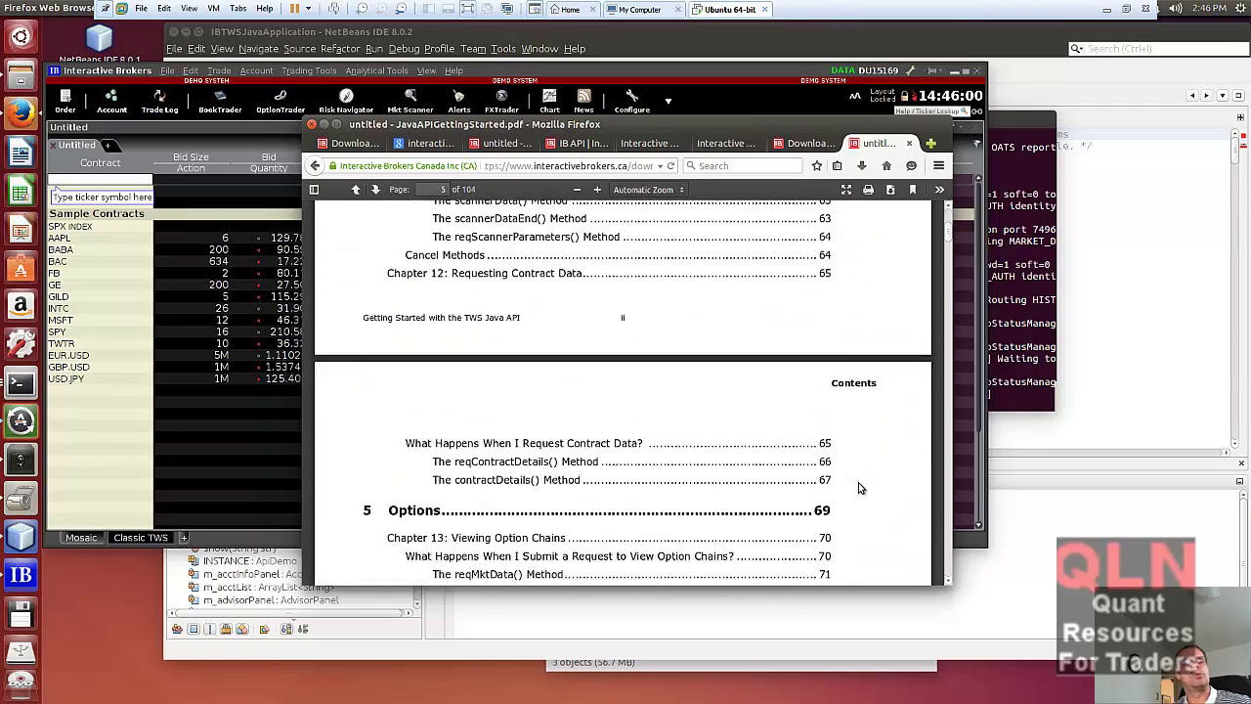
scroll(873, 496, down, 15)
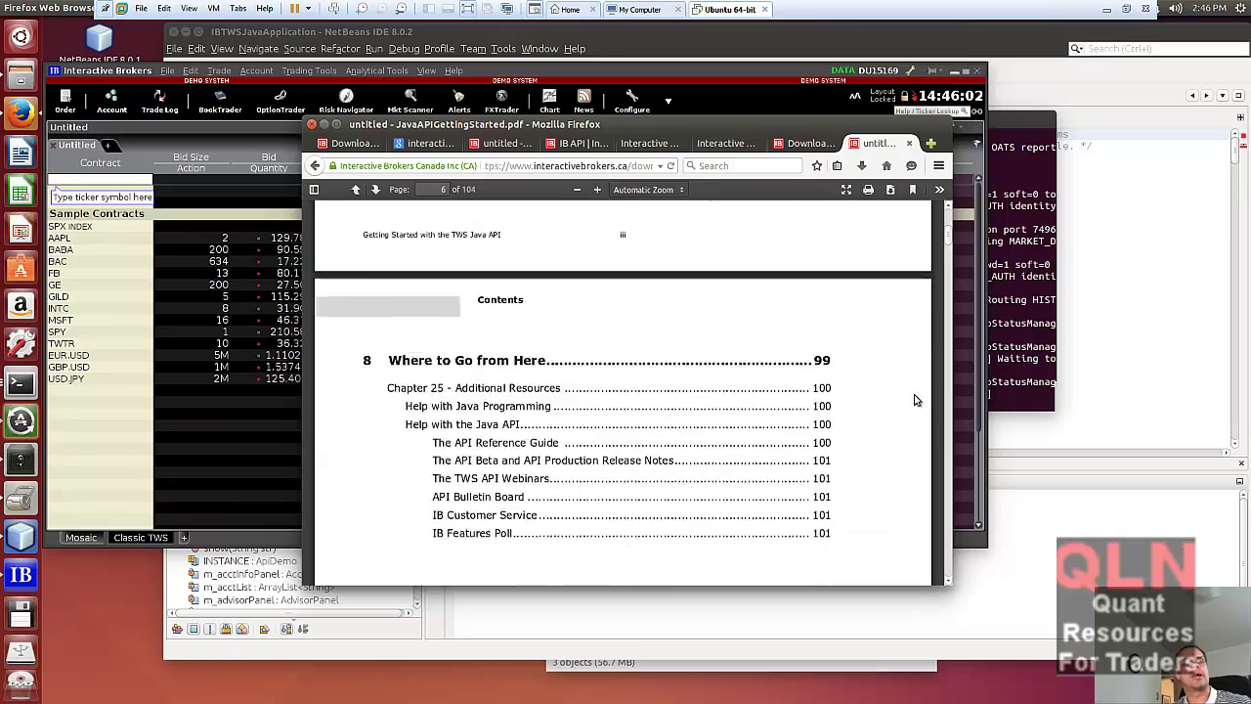
scroll(865, 499, down, 15)
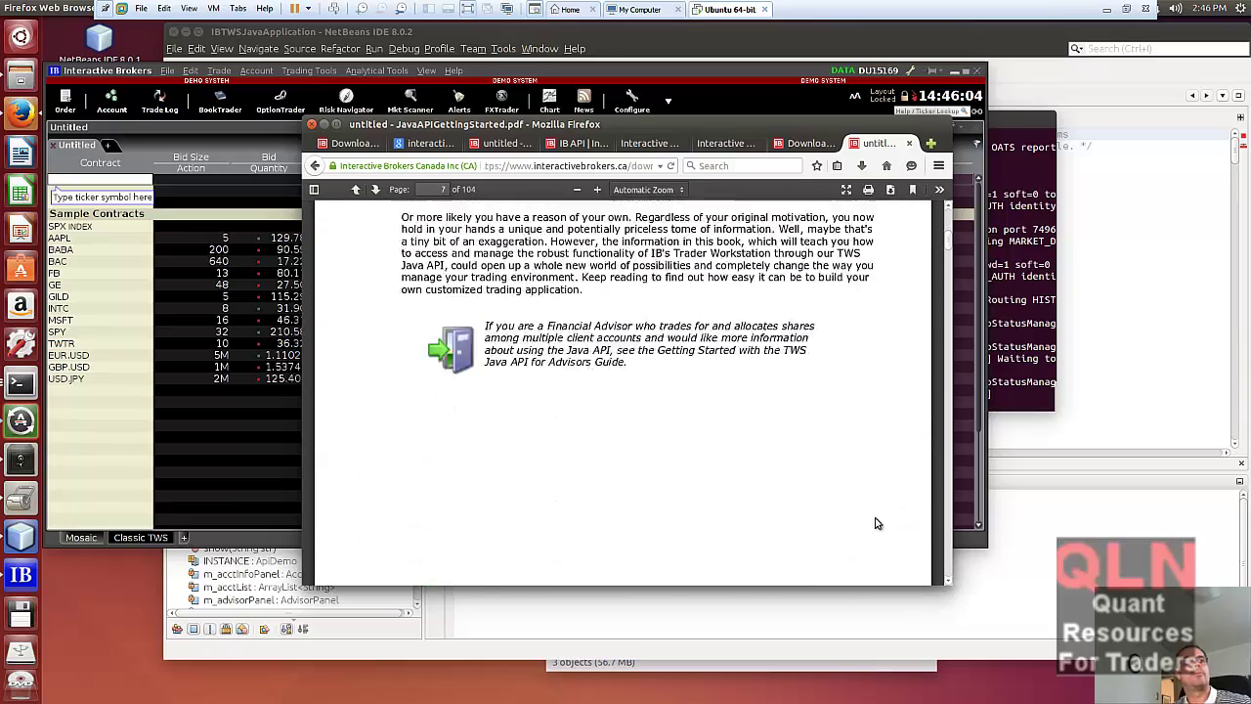
scroll(899, 524, down, 15)
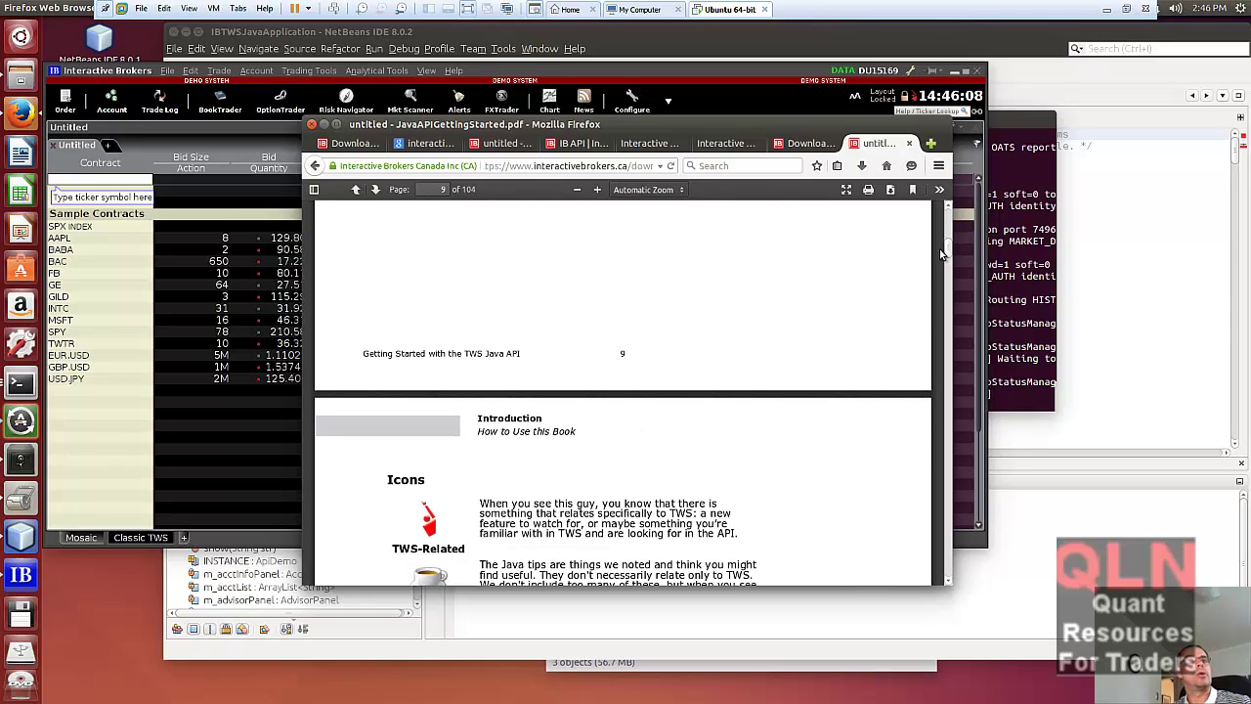
scroll(765, 381, down, 10)
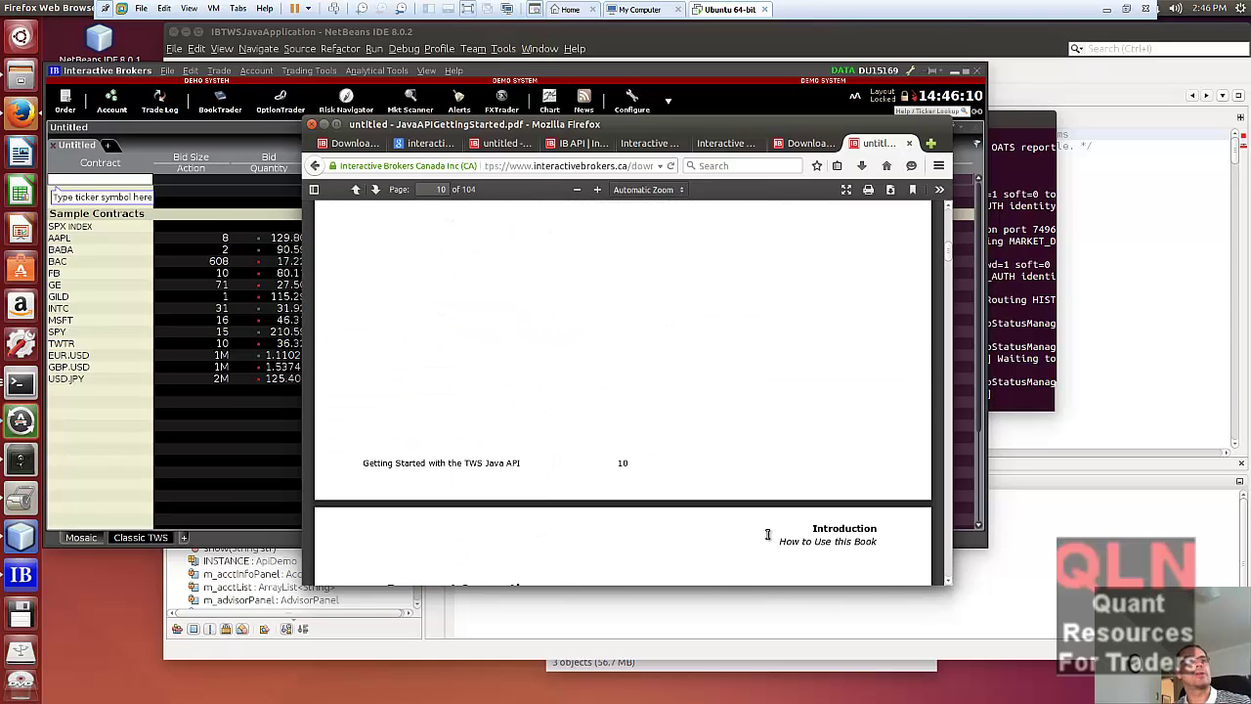
scroll(768, 533, down, 10)
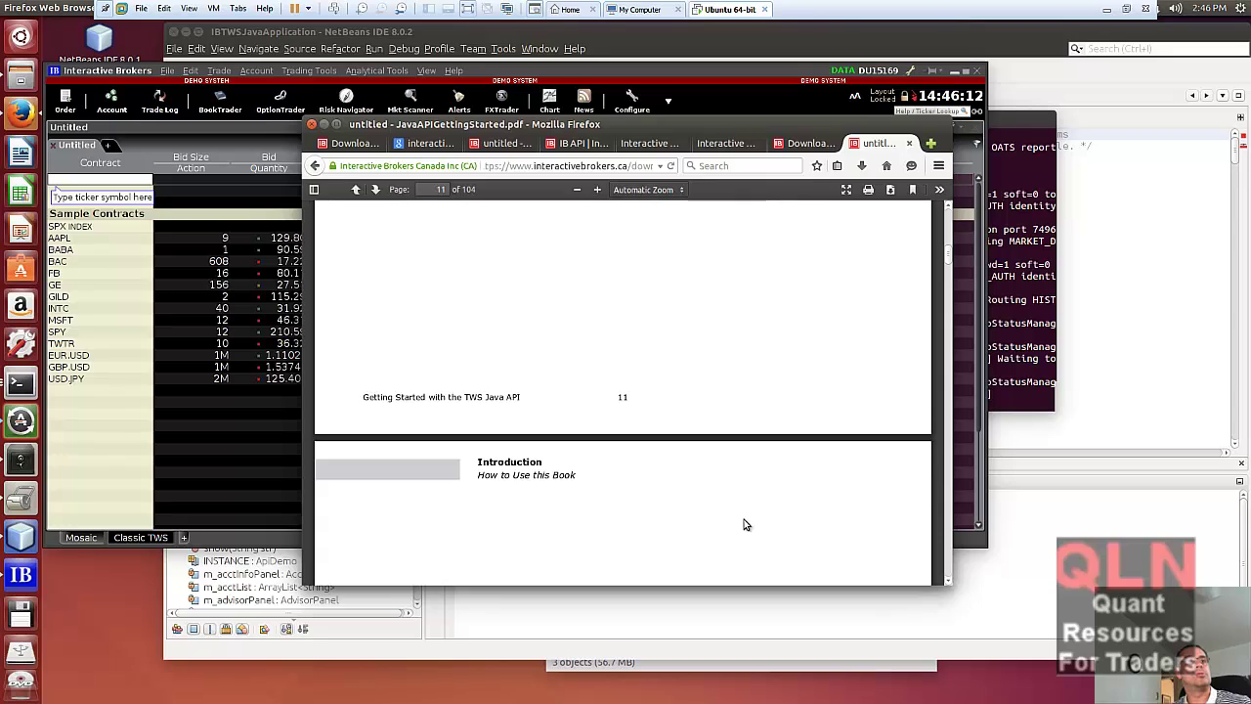
scroll(744, 525, down, 4)
click(440, 189)
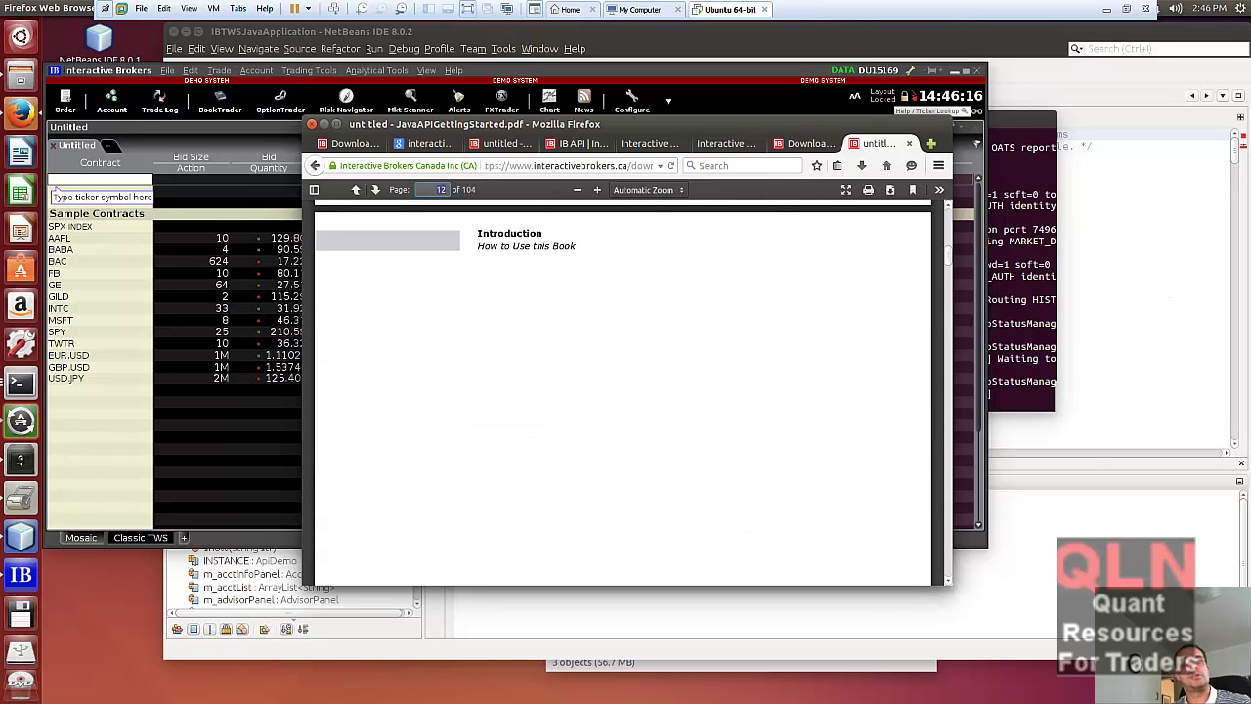
key(alt+Tab)
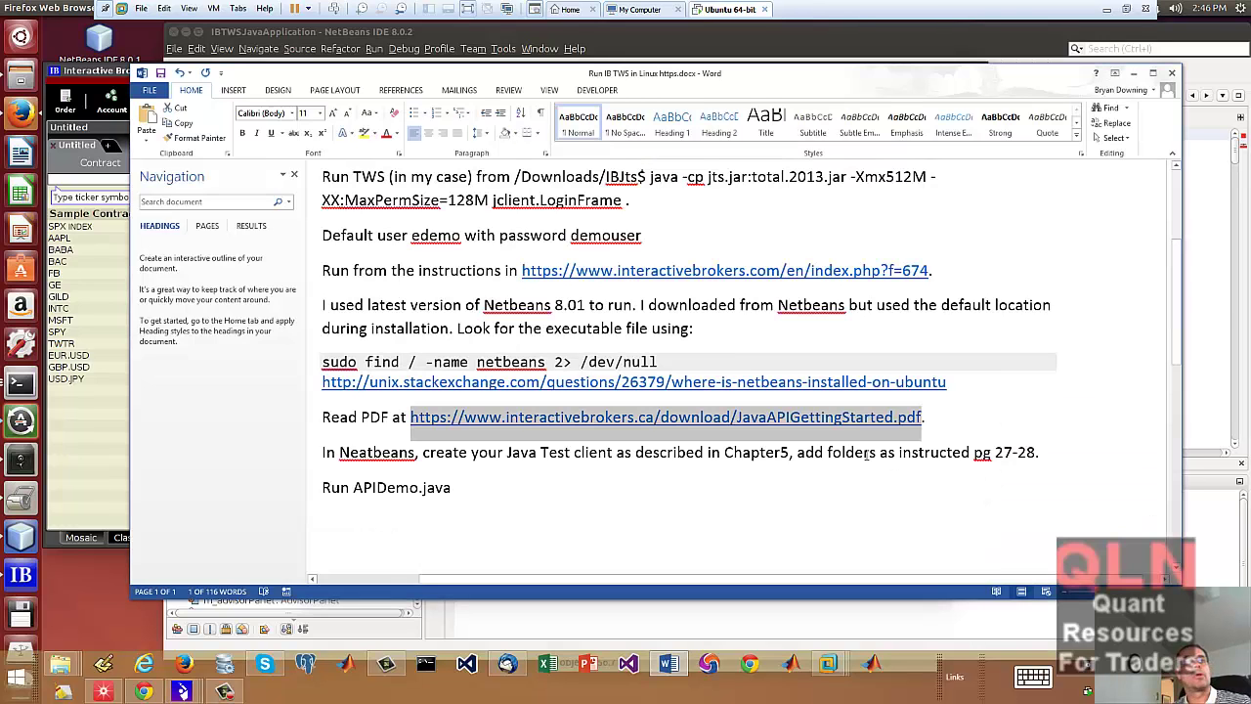
- Find the Word note pointing to Chapter 5, pages 27-28, then return to the PDF in Firefox
scroll(506, 472, down, 8)
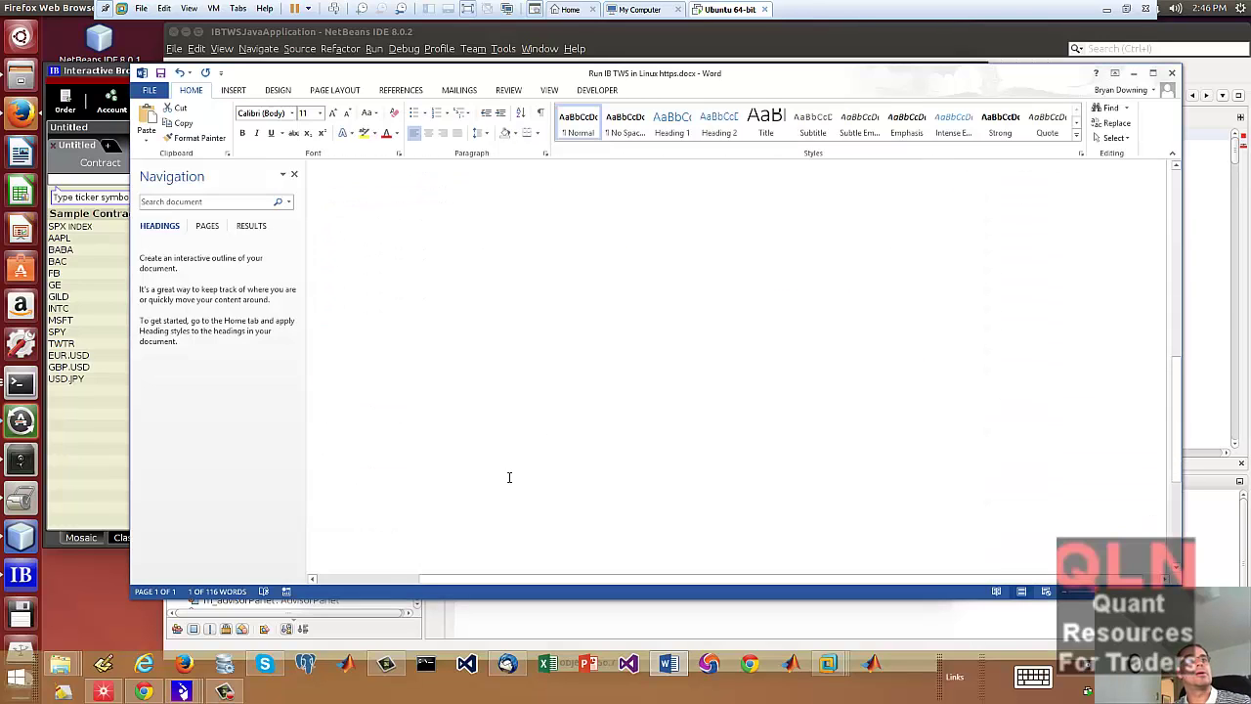
scroll(896, 369, up, 5)
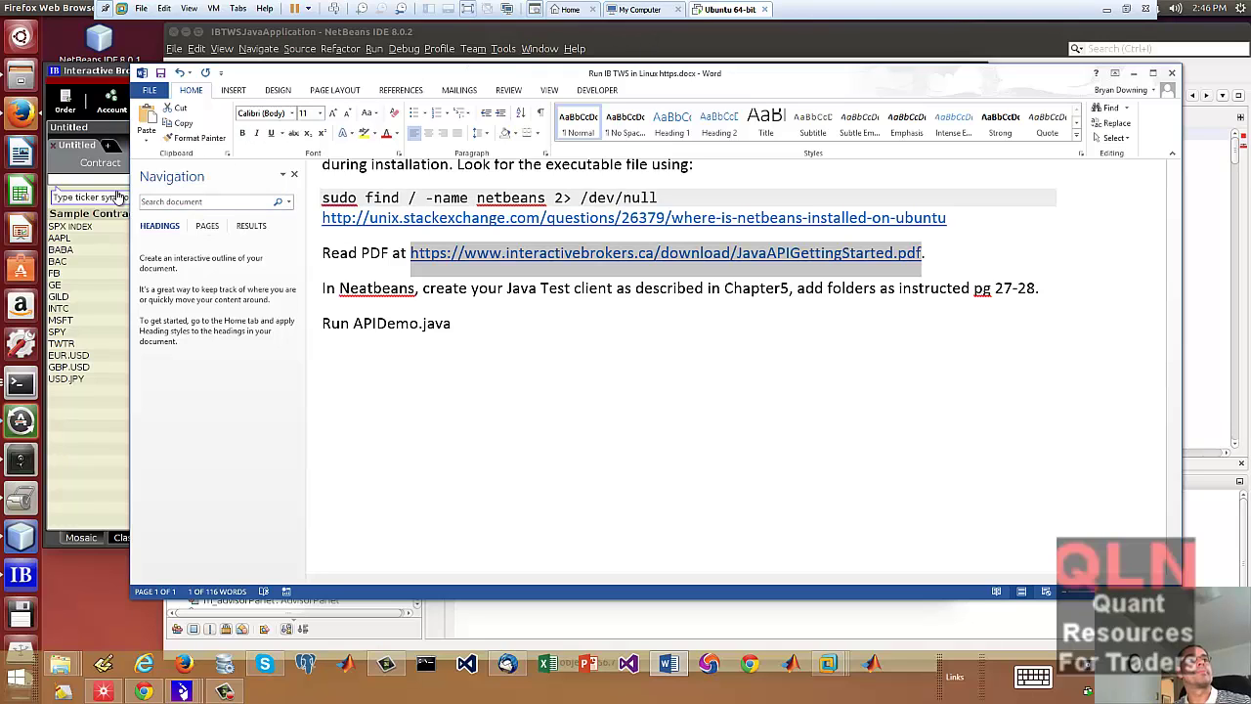
click(86, 313)
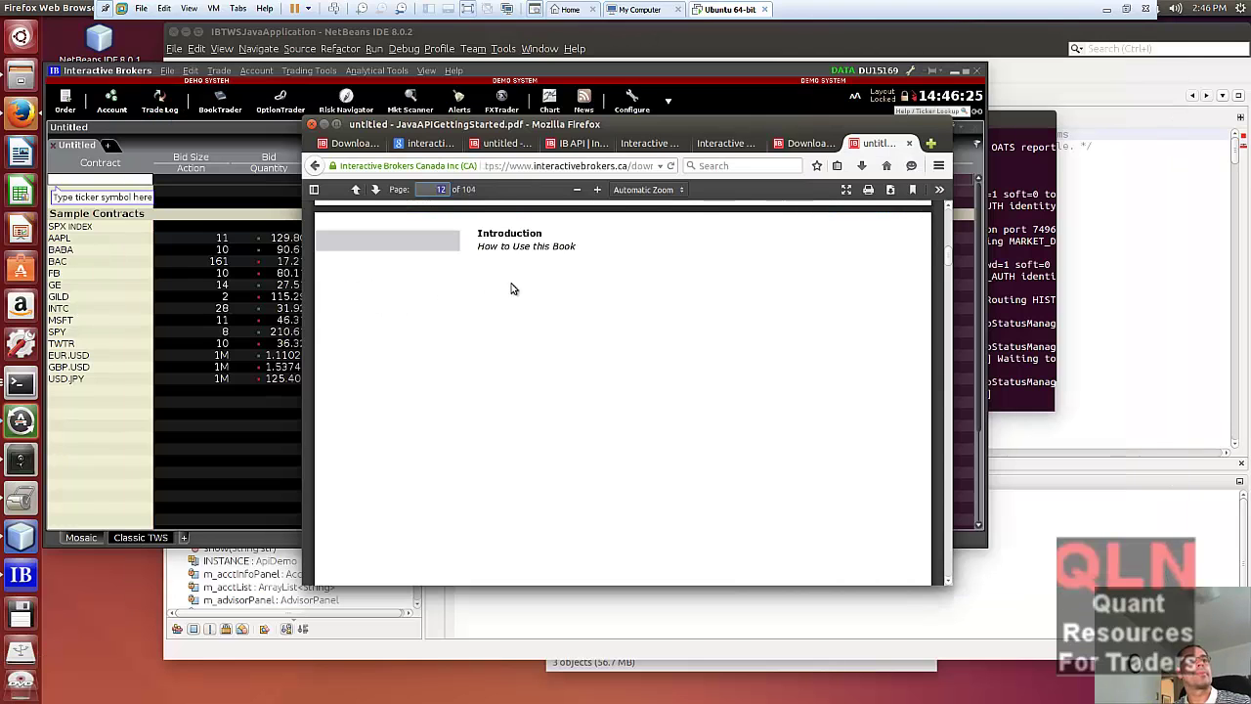
- Jump the PDF guide to page 27, Chapter 5's 'Set Up the Java Test Client' section
click(442, 191)
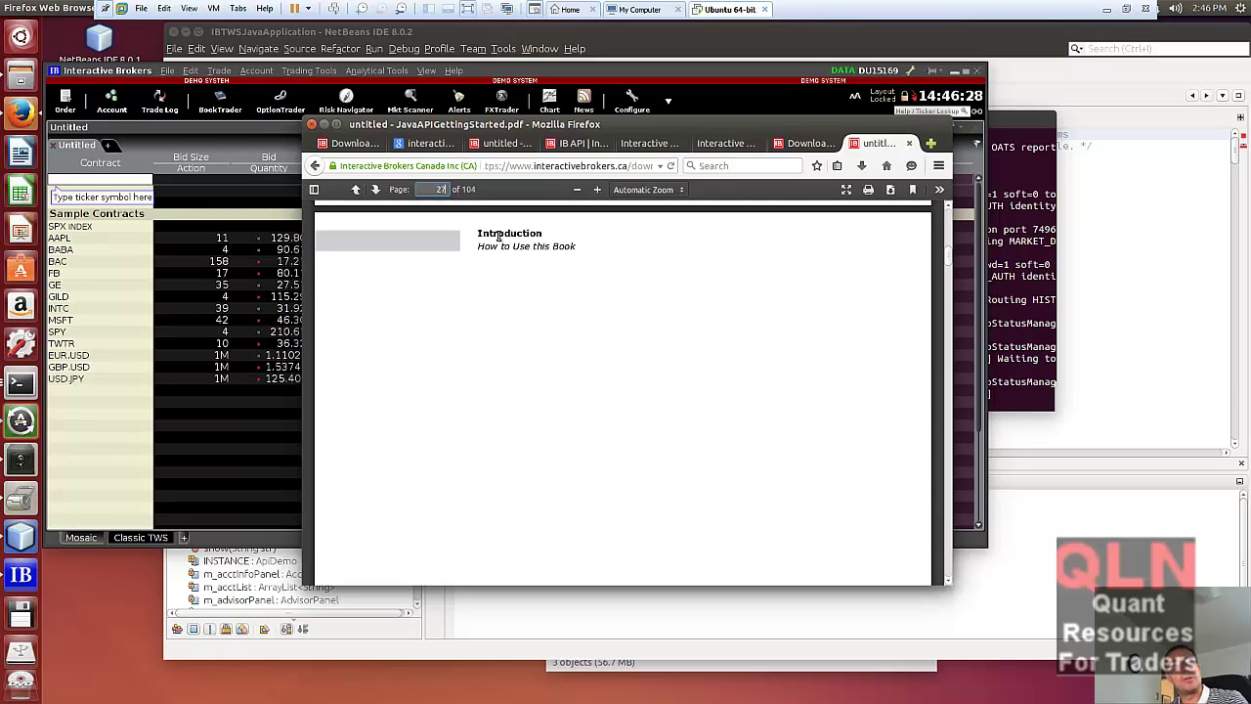
key(Return)
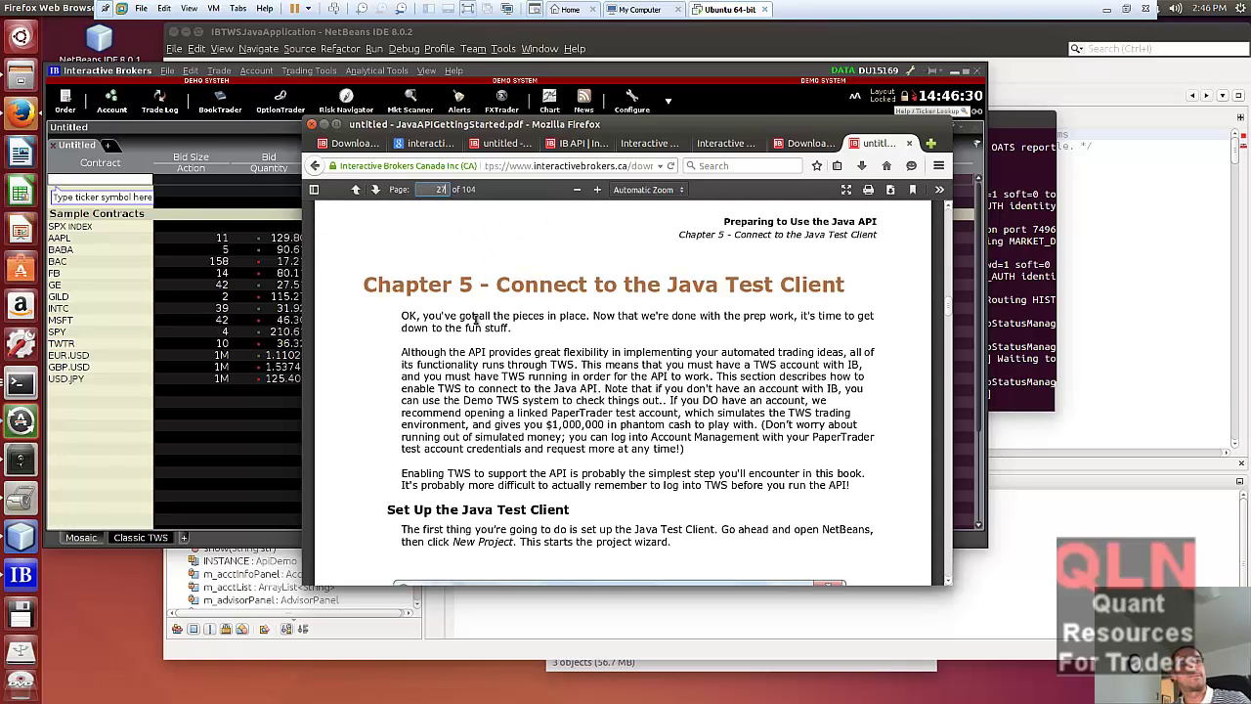
scroll(499, 322, down, 1)
scroll(500, 322, down, 2)
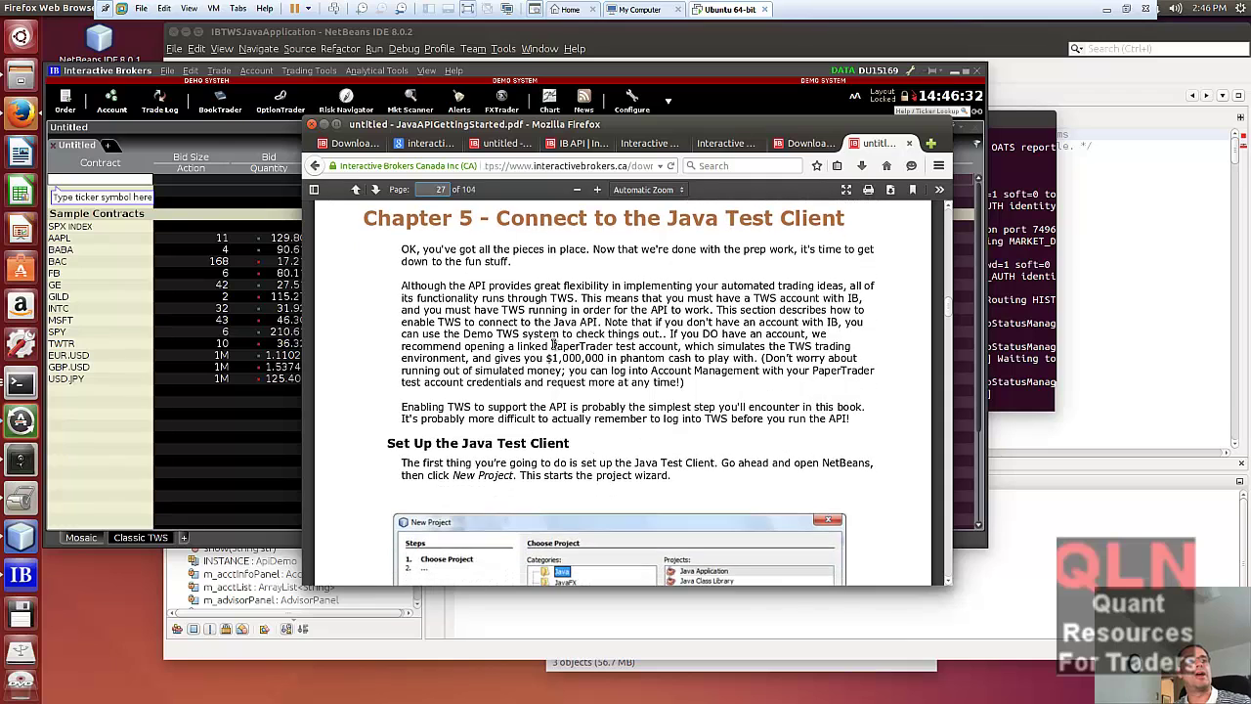
scroll(555, 348, down, 3)
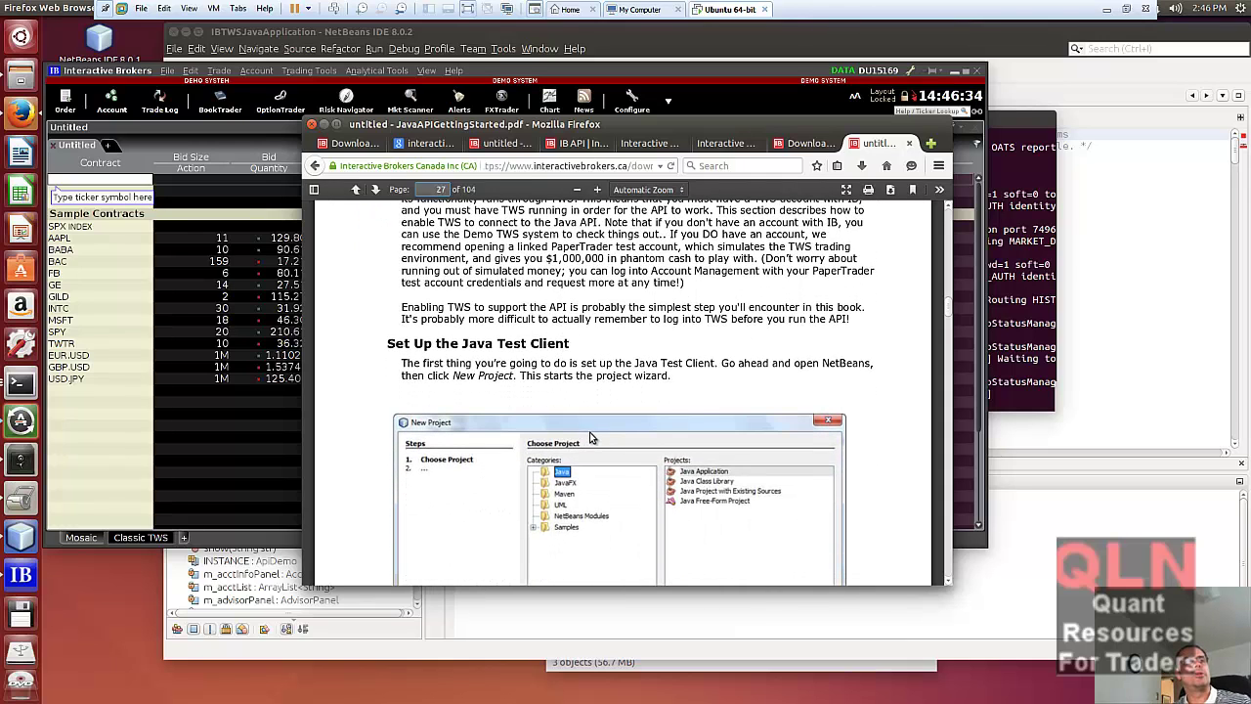
scroll(658, 432, up, 1)
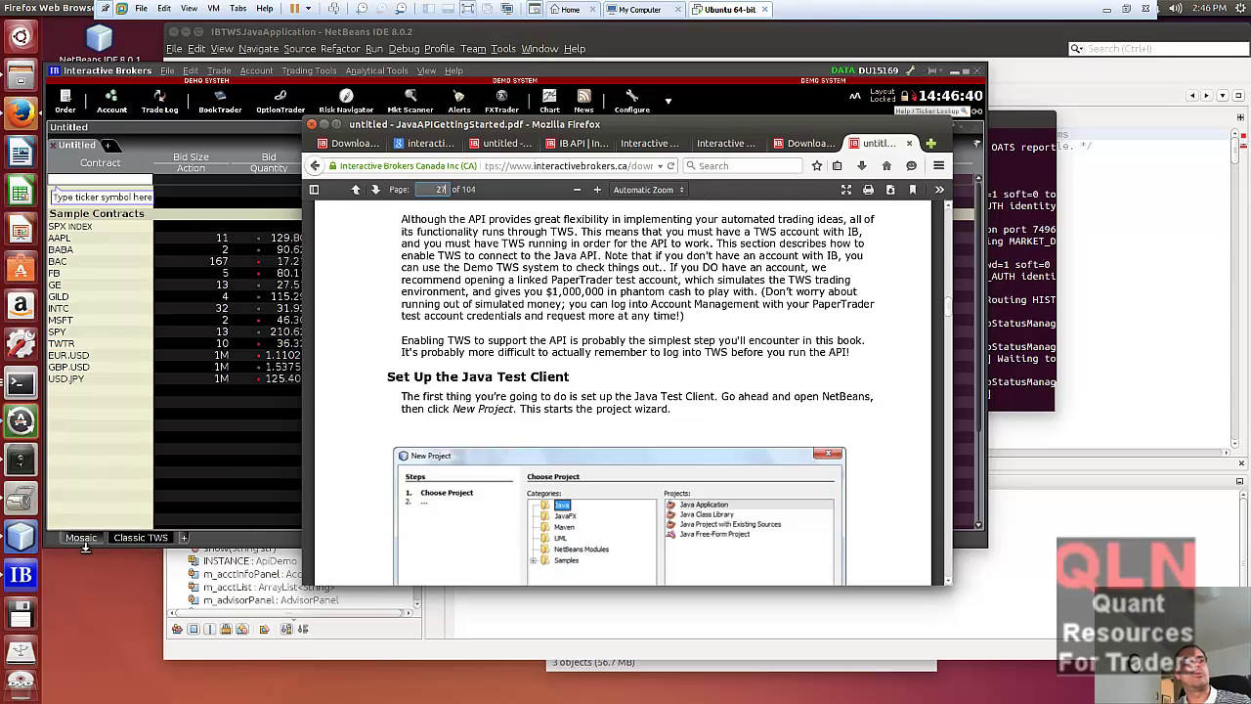
- Check the IBJts and Downloads terminals and NetBeans' ApiDemo.java build output, then return to Firefox
click(21, 537)
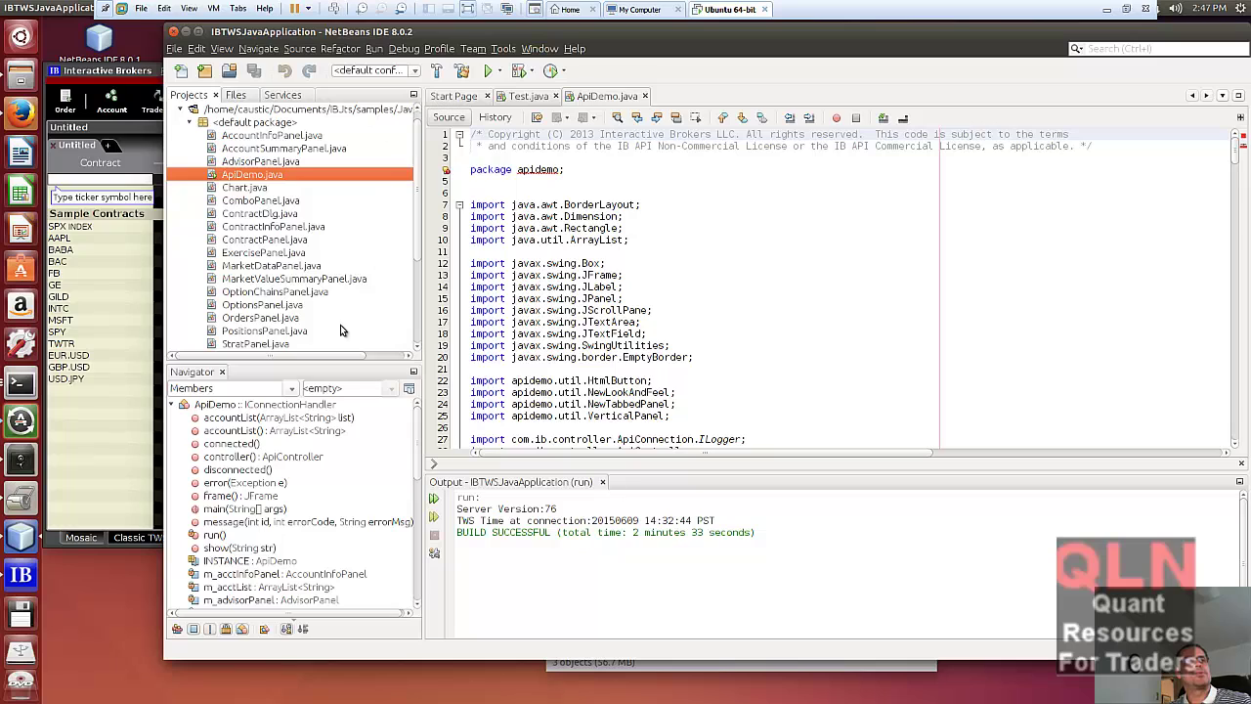
click(35, 388)
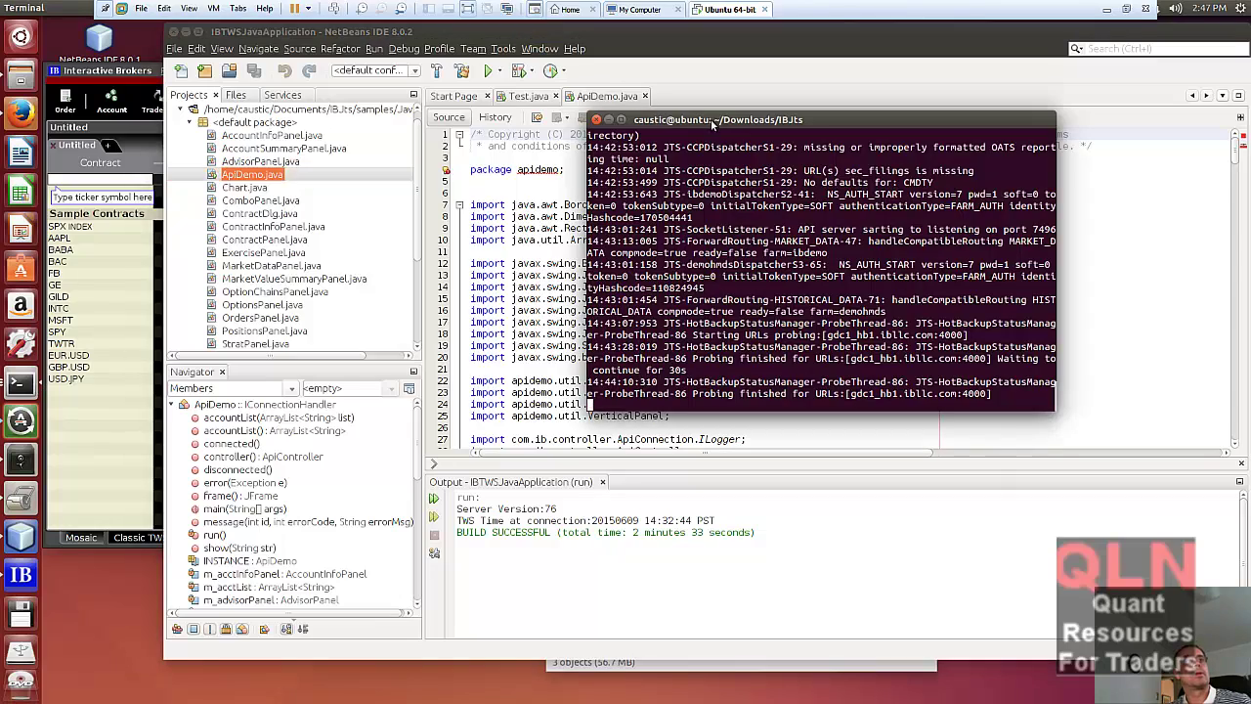
click(25, 383)
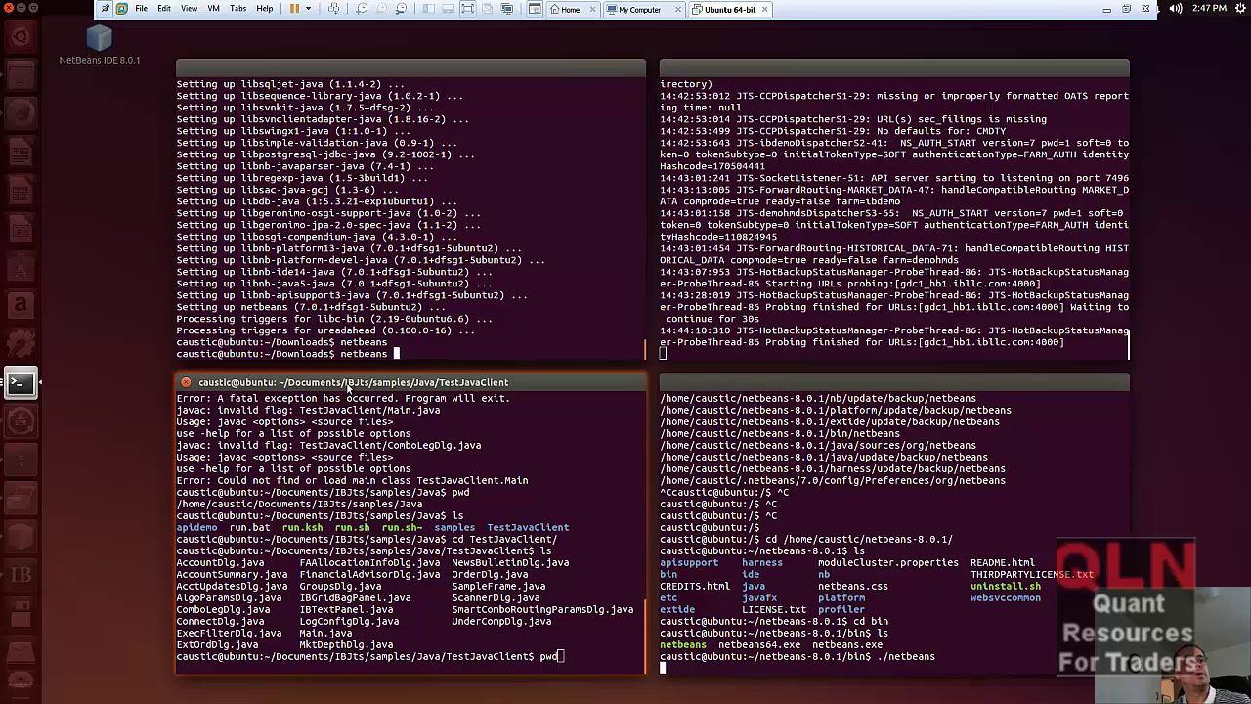
click(479, 328)
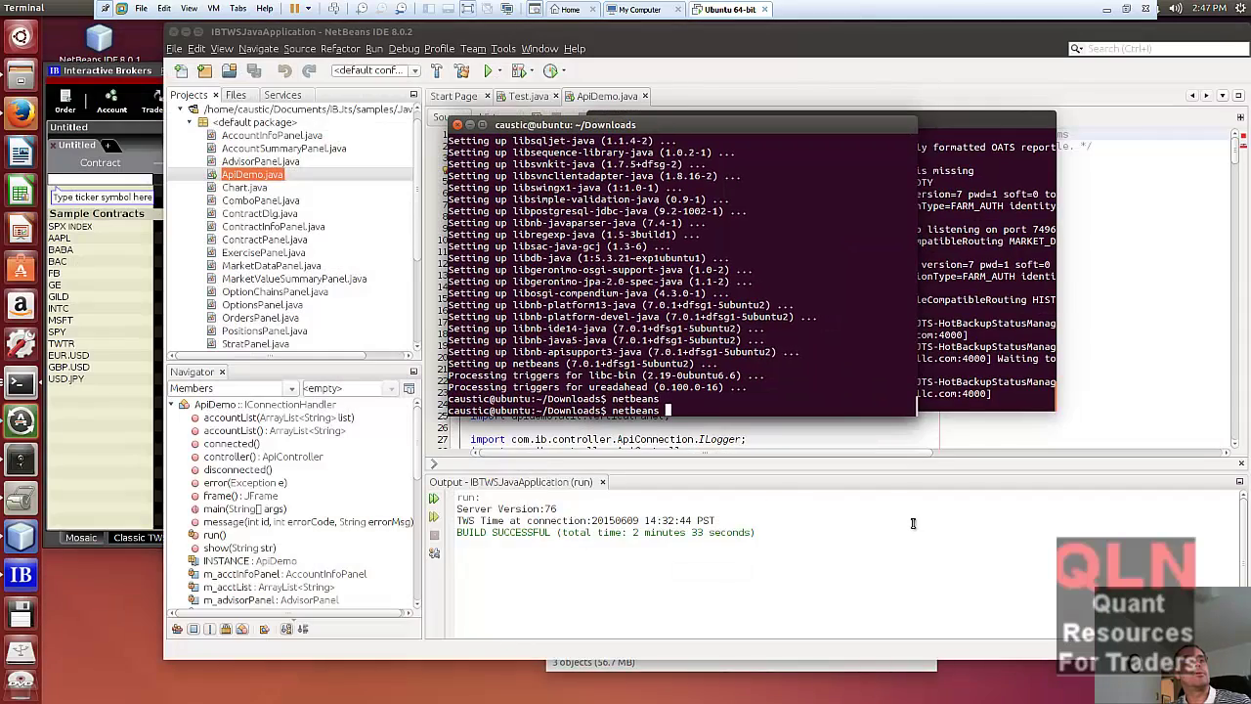
click(913, 523)
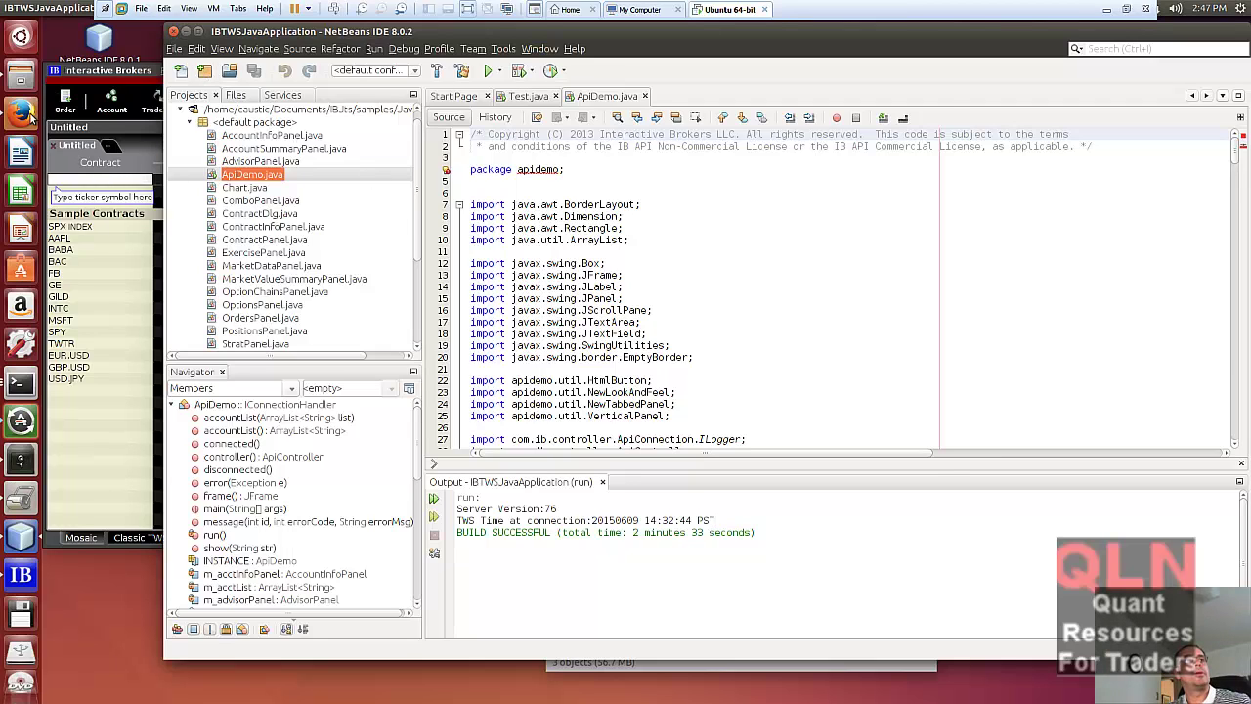
click(20, 113)
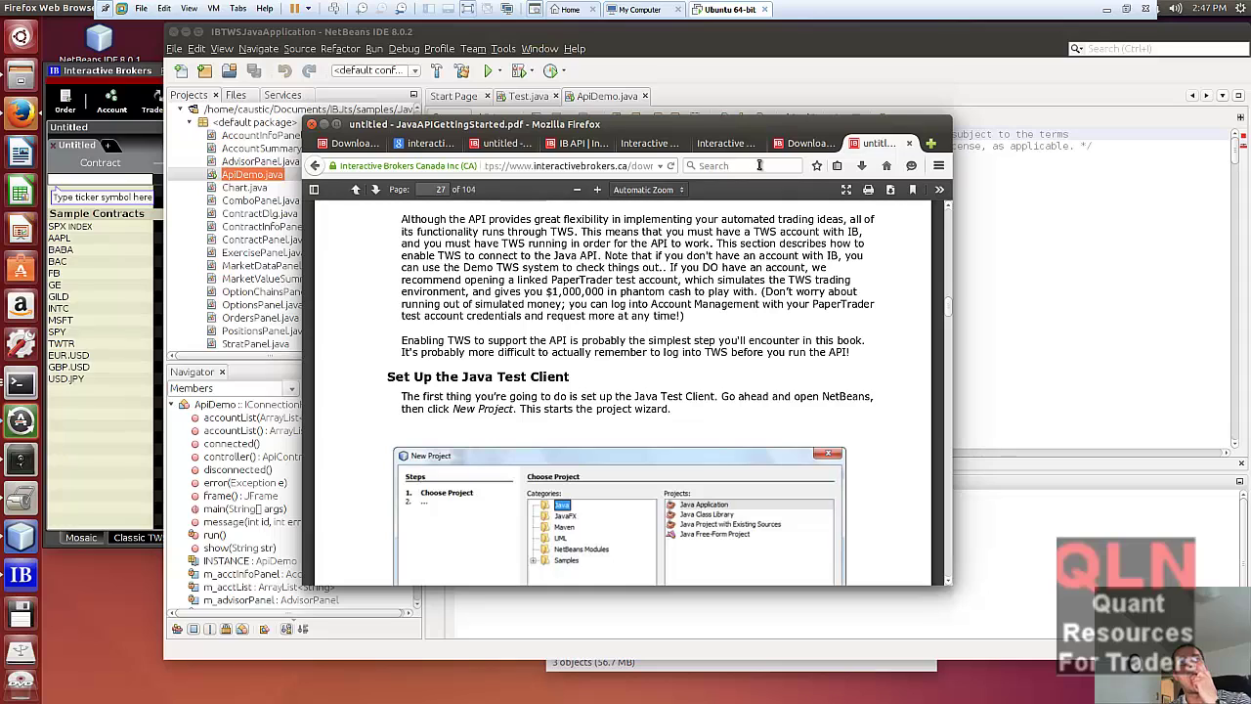
- Look through the open Firefox tabs: TWS Standalone download, IB API, PDF guide and Google results
click(787, 144)
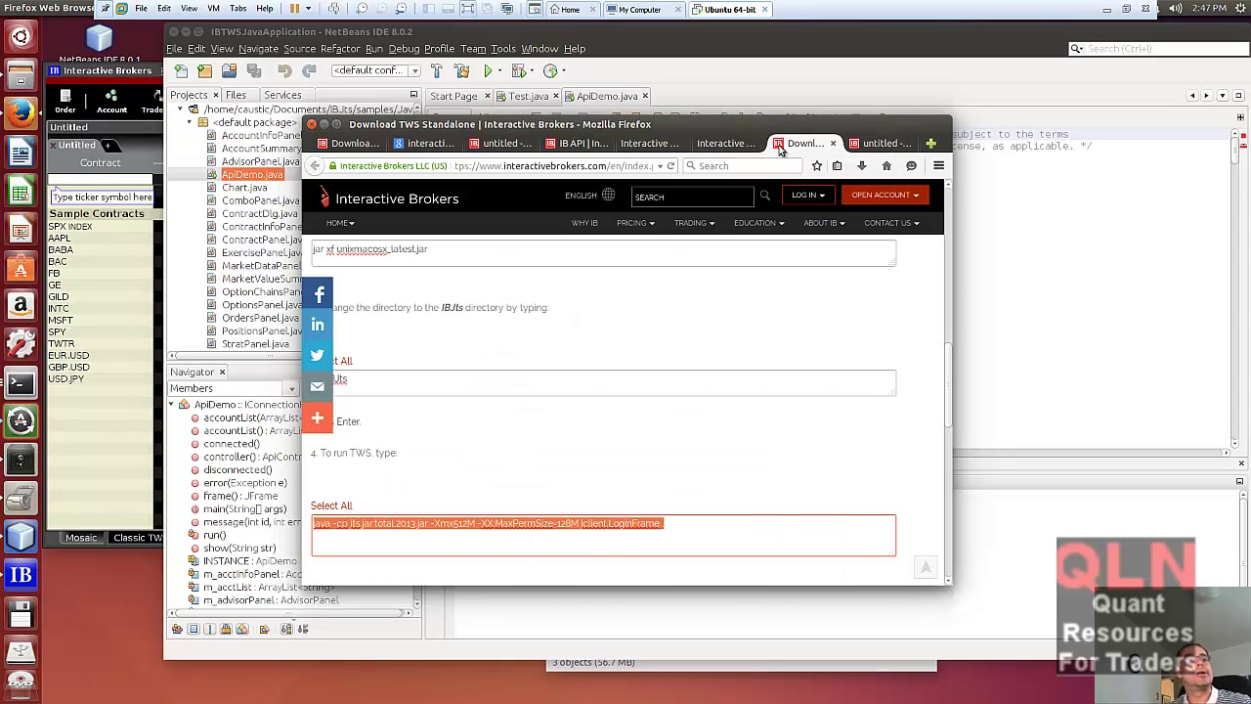
click(646, 145)
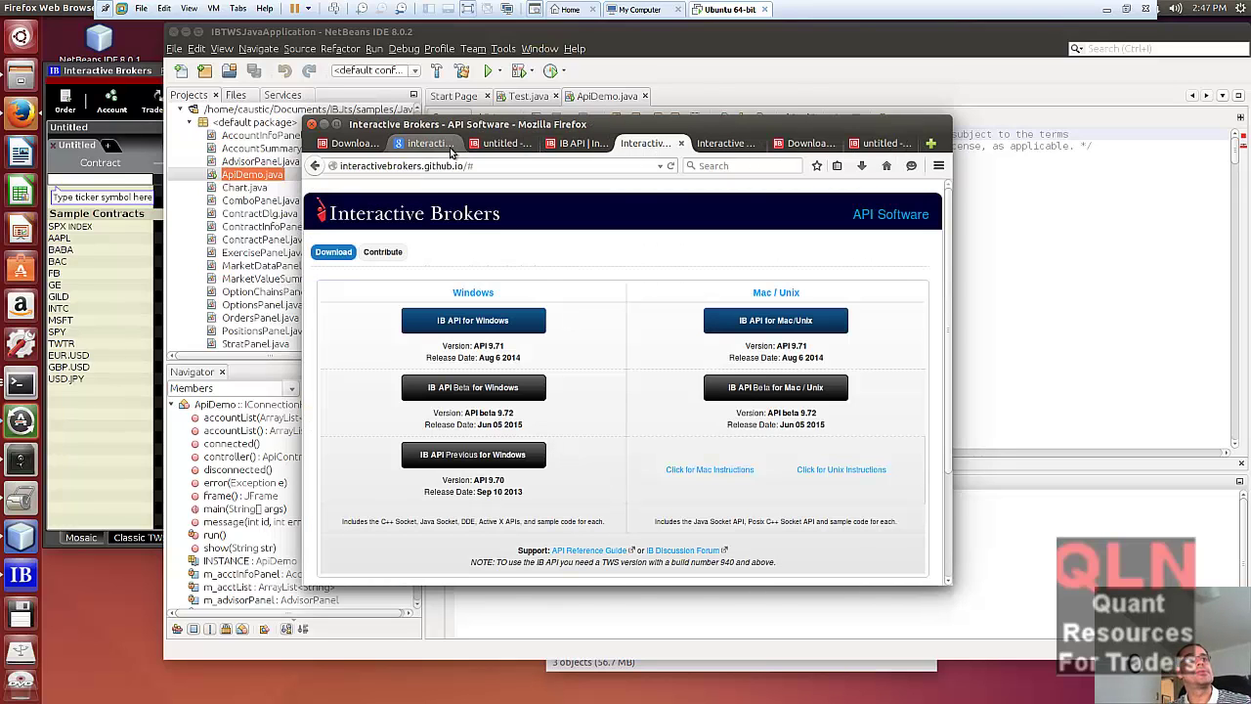
click(792, 145)
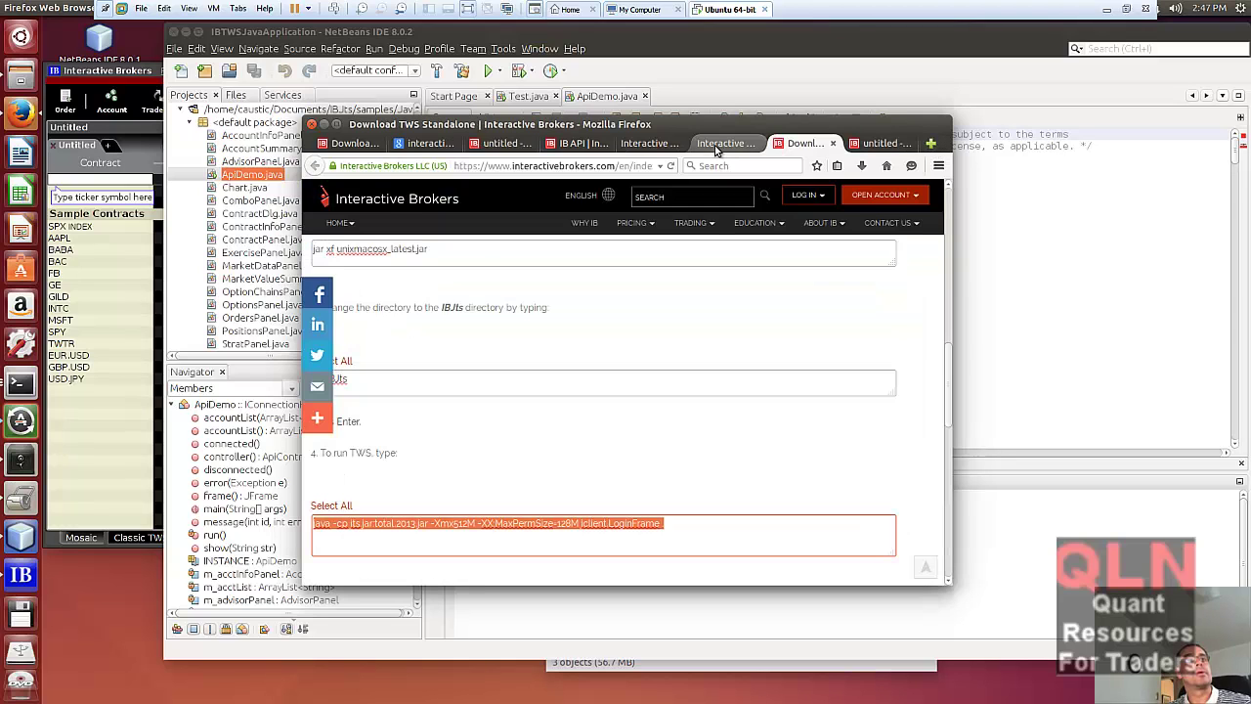
click(725, 144)
click(577, 144)
click(481, 146)
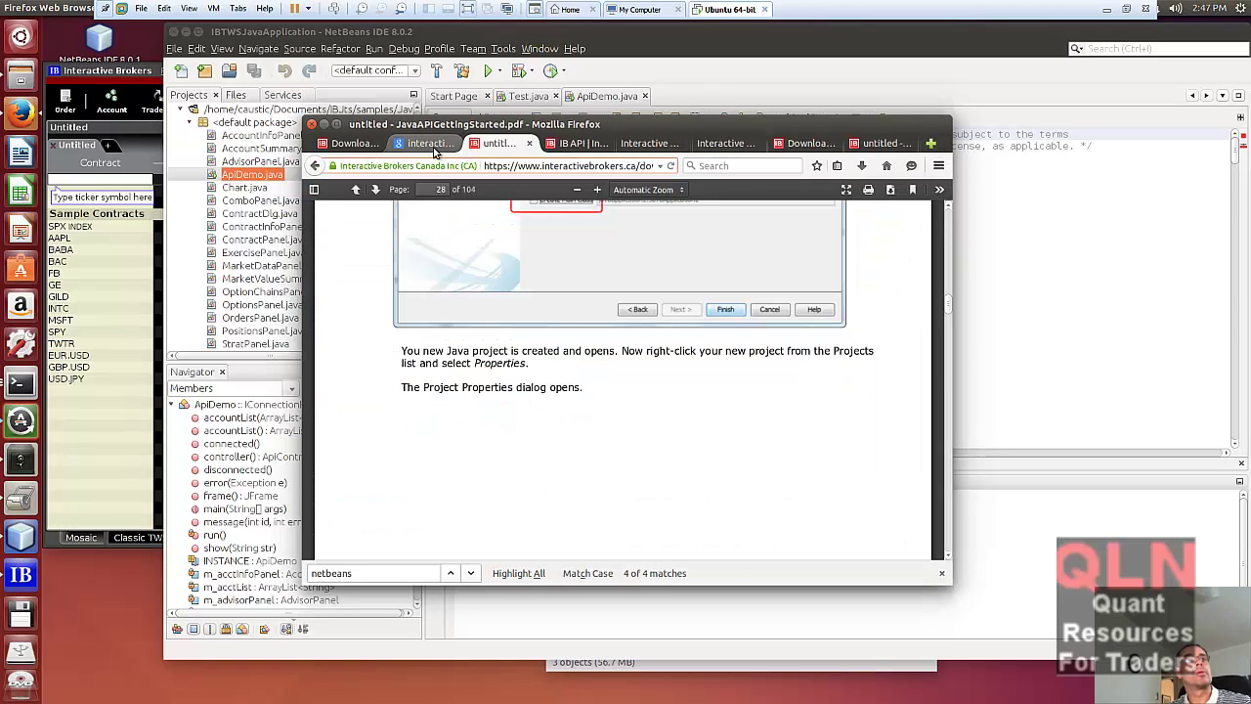
click(430, 144)
click(342, 146)
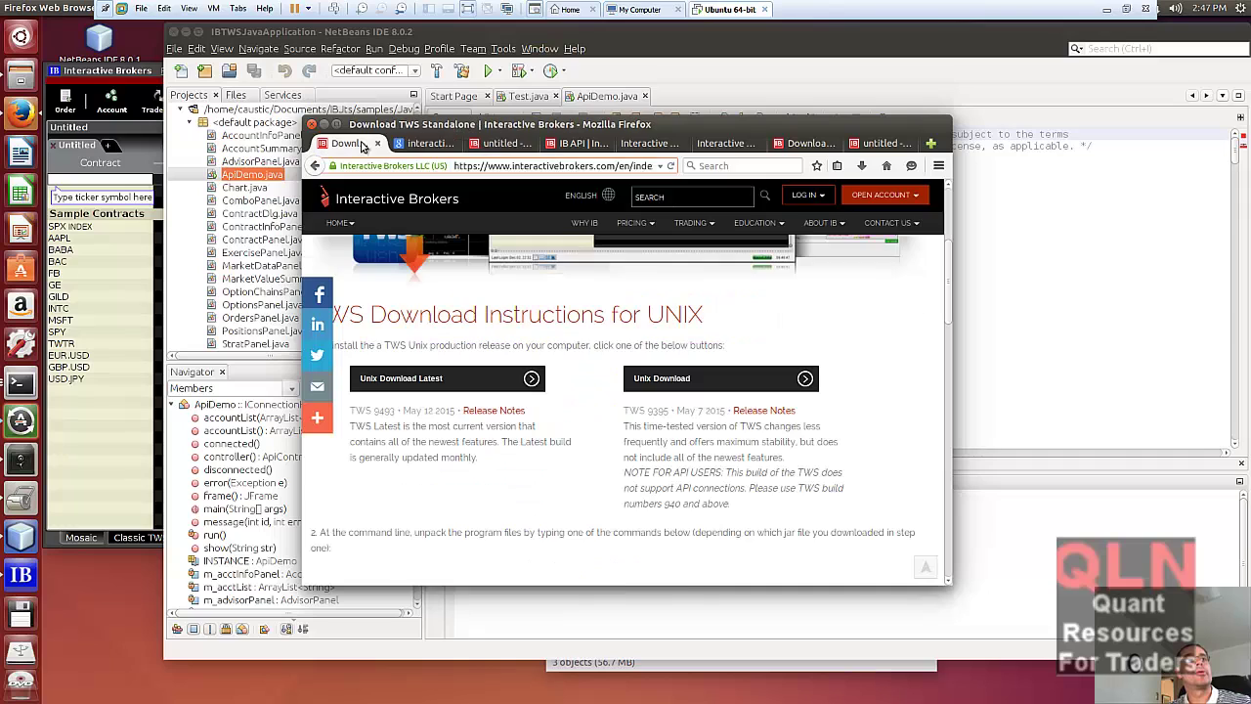
- In a new tab, start a web search for 'netbeans download'
click(930, 144)
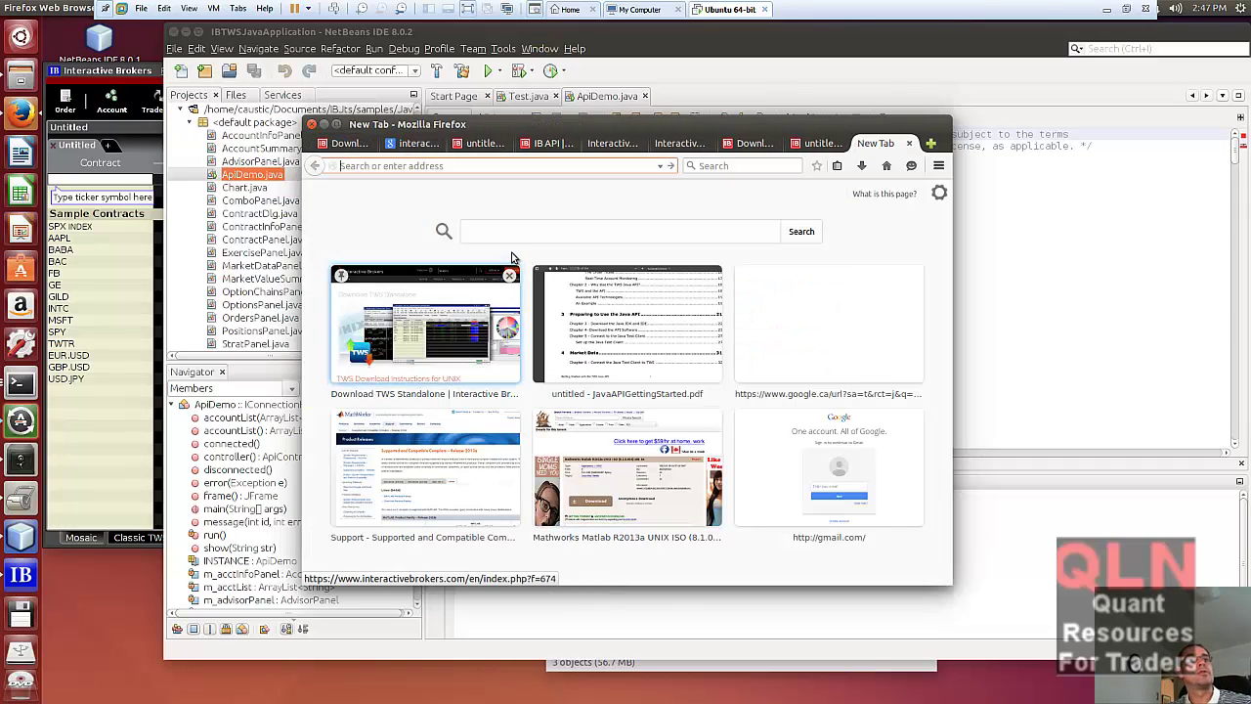
click(500, 231)
text(net)
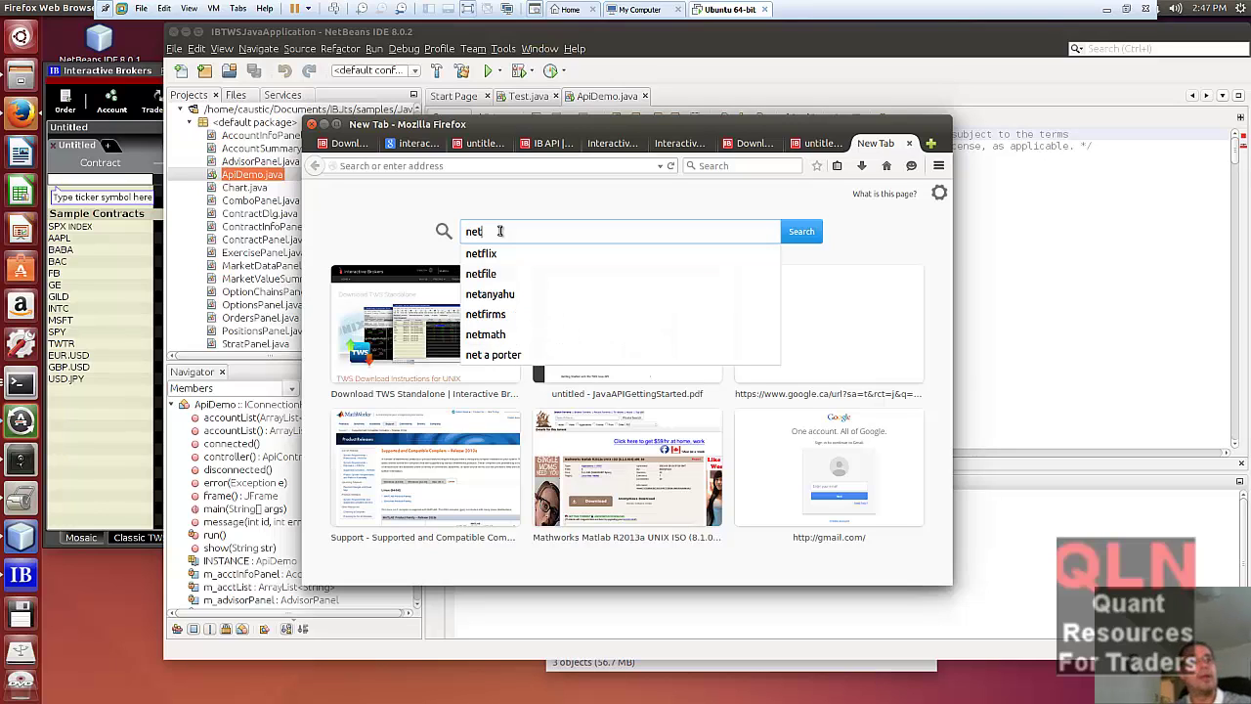
text(beans download)
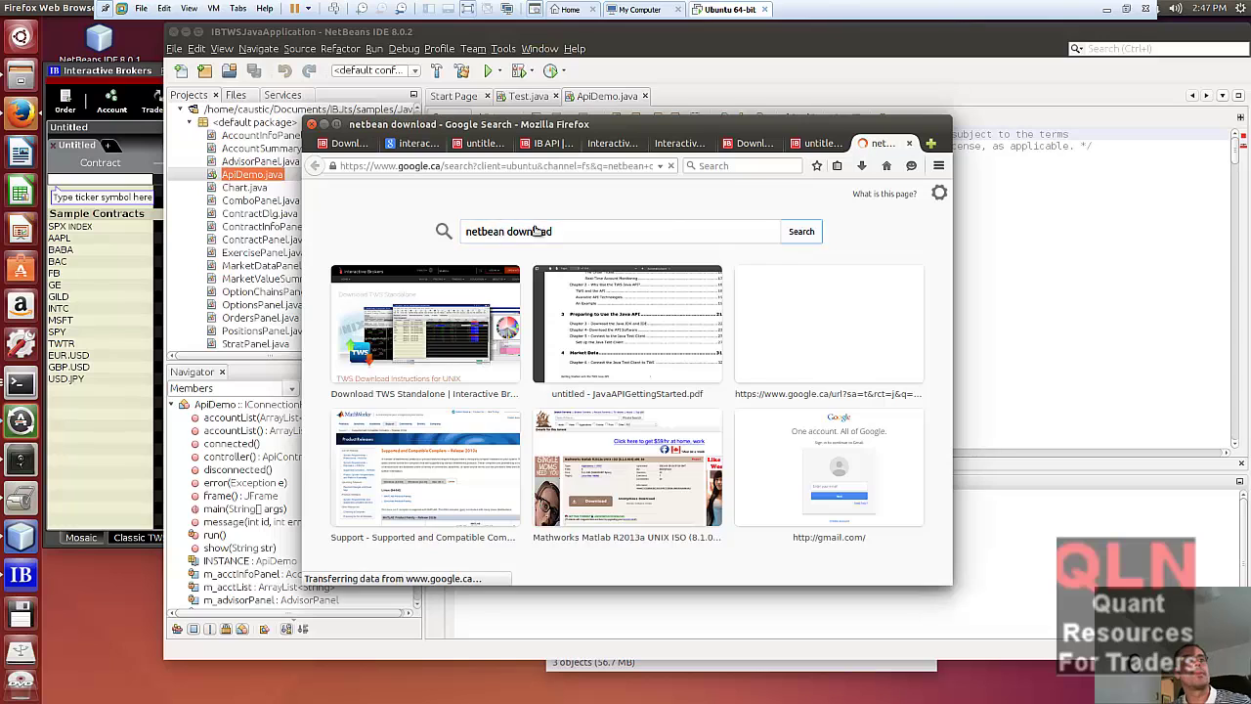
- Open the netbeans.org NetBeans IDE 8.0.1 download result and scroll to the bundle sizes
click(416, 354)
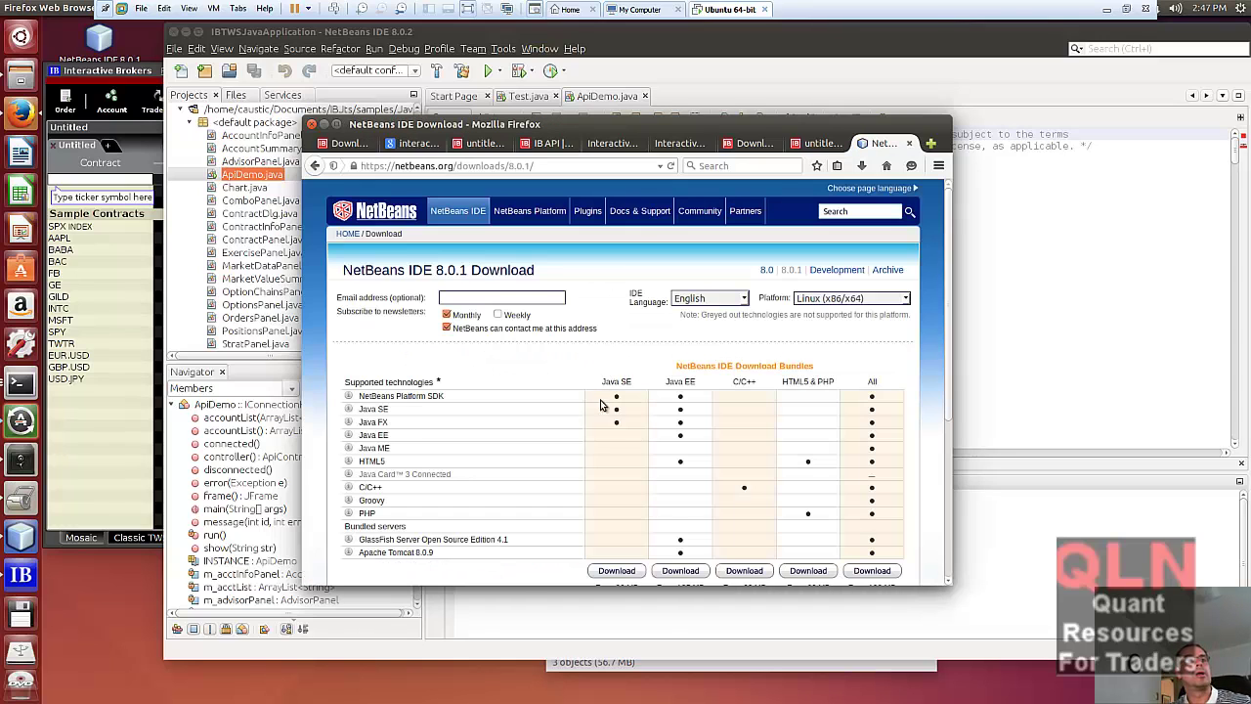
scroll(606, 401, down, 2)
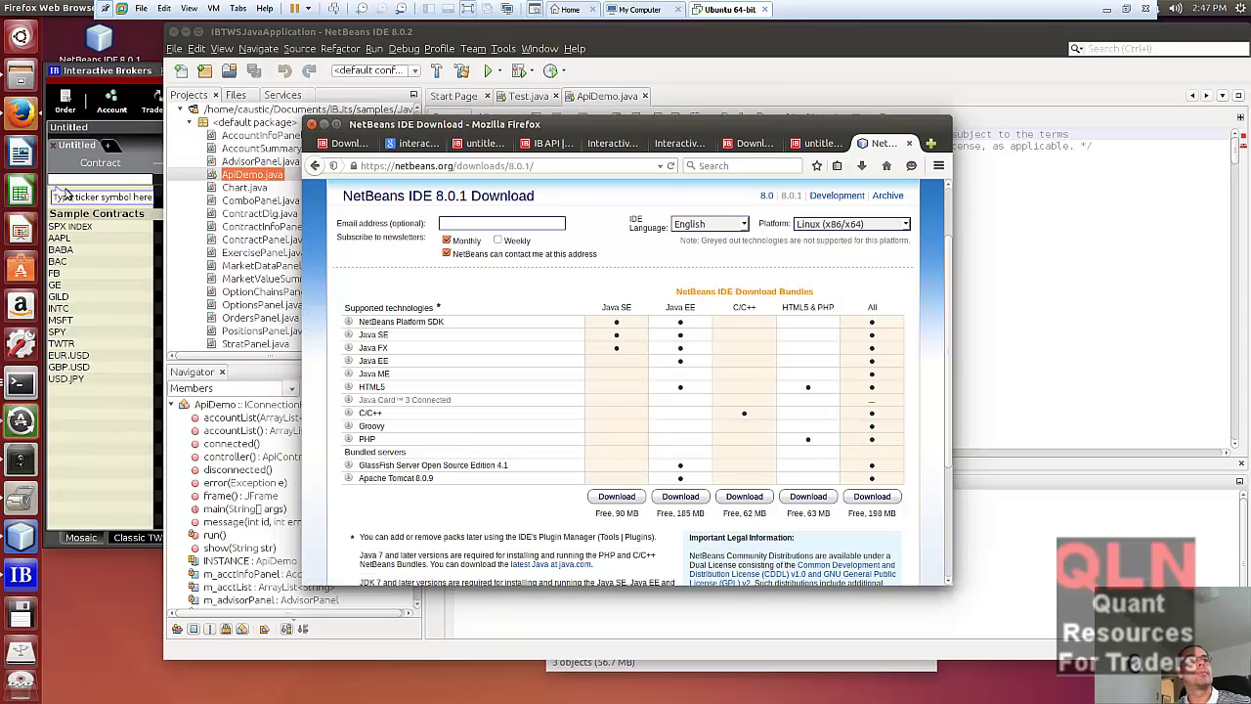
key(alt+Tab)
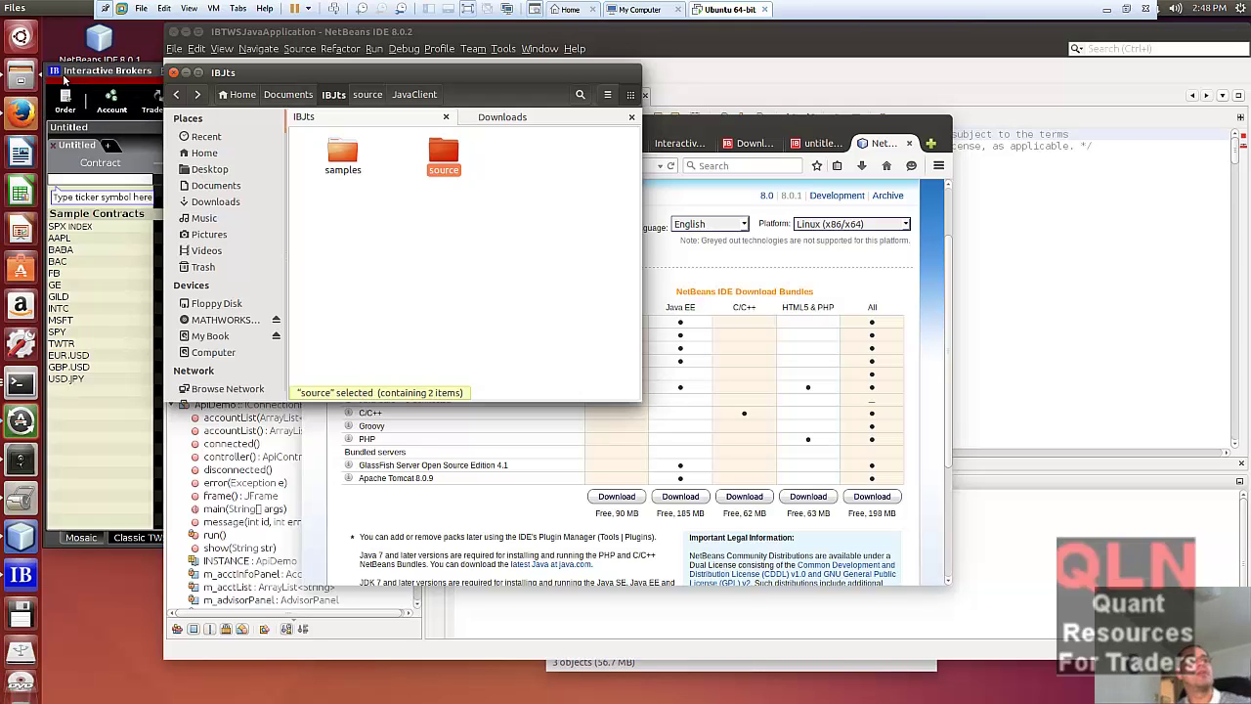
- Open Downloads in Files, showing netbeans-8.0.1-javase-linux.sh, and move the window to the right
right_click(21, 79)
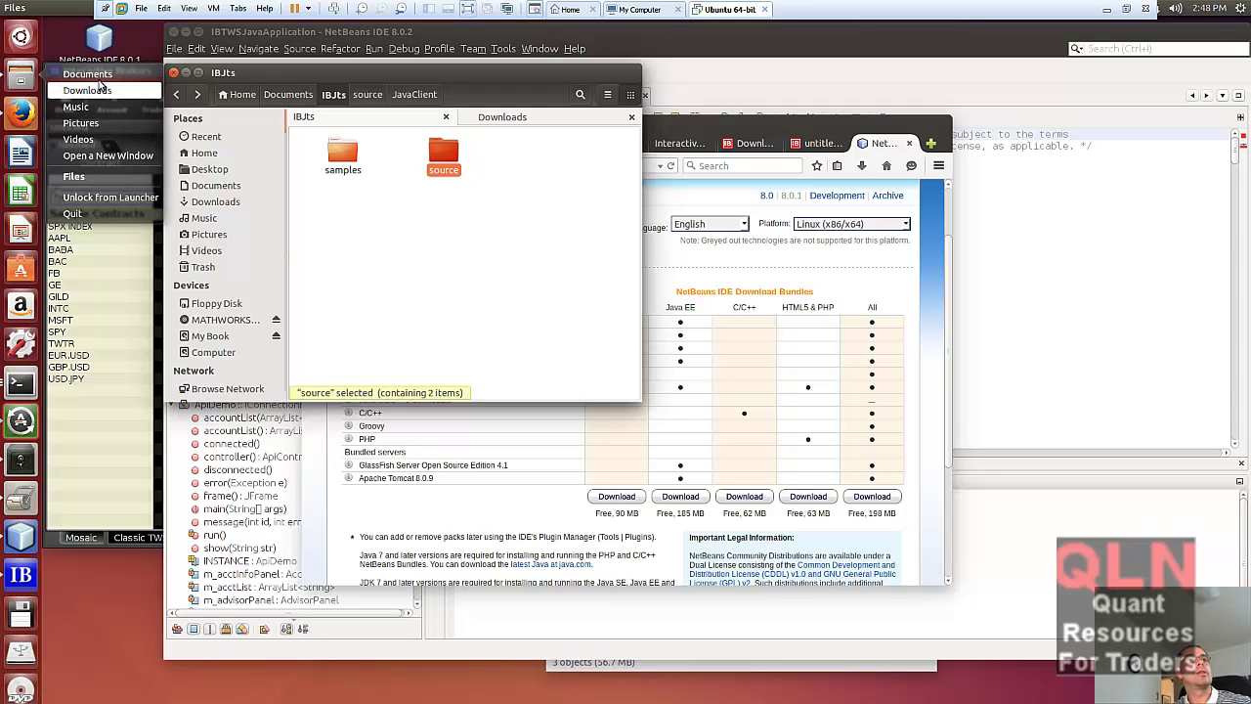
click(106, 91)
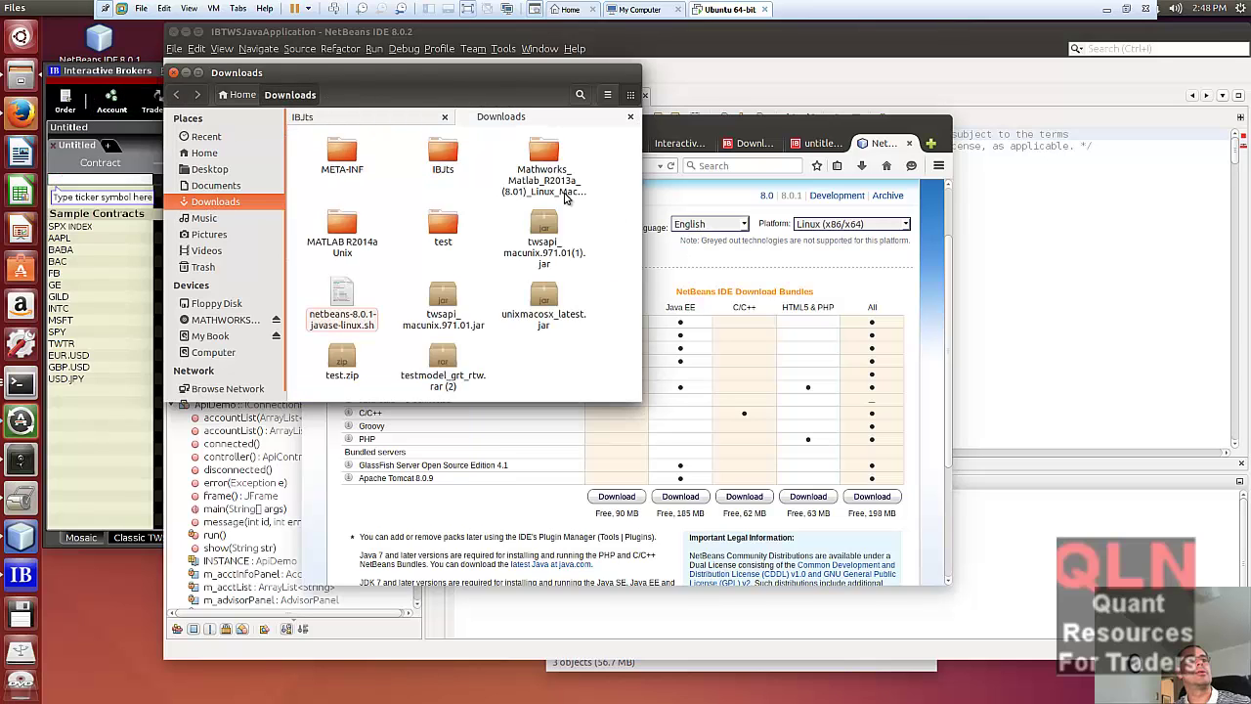
drag(288, 86, 596, 110)
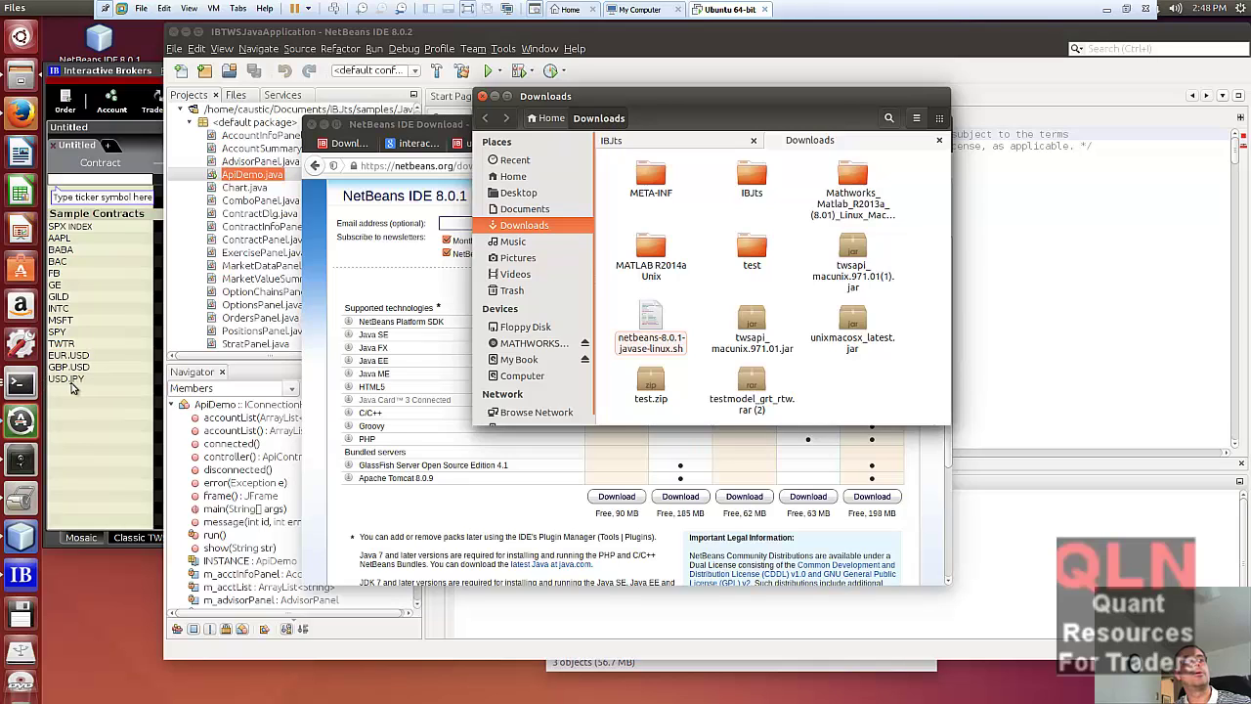
right_click(21, 383)
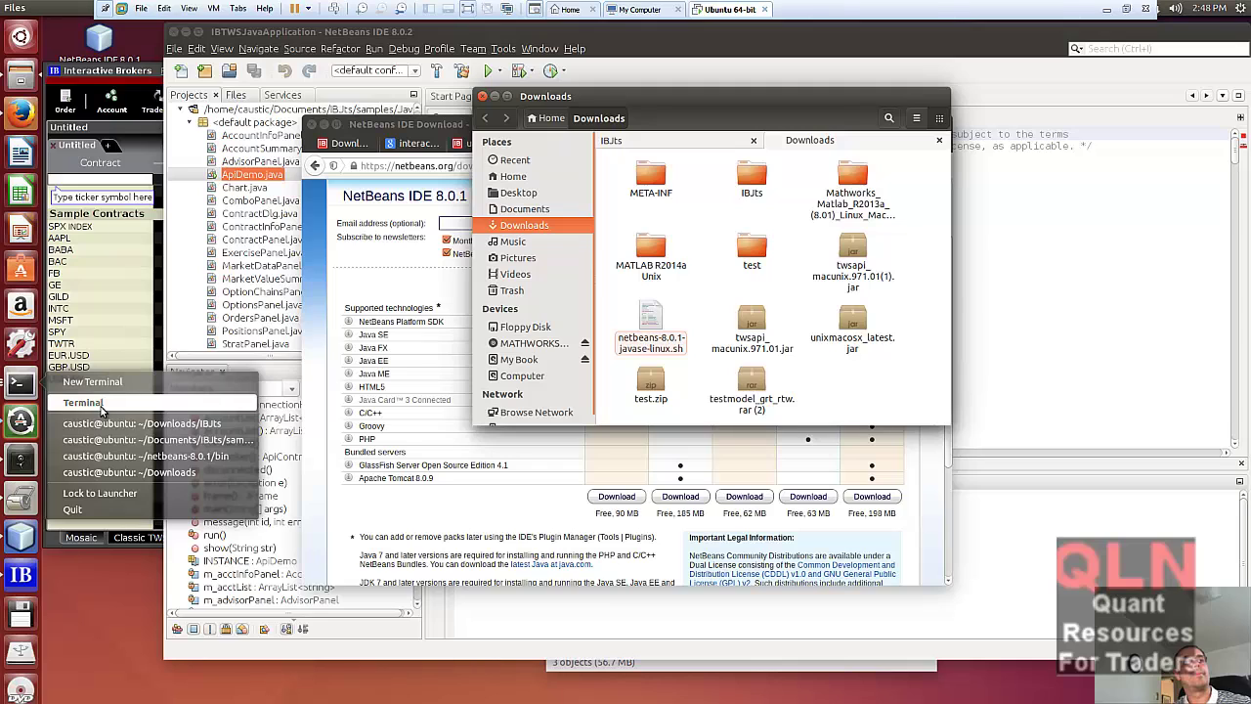
- Bring the Downloads terminal to the front and clear the leftover command at its prompt
click(176, 464)
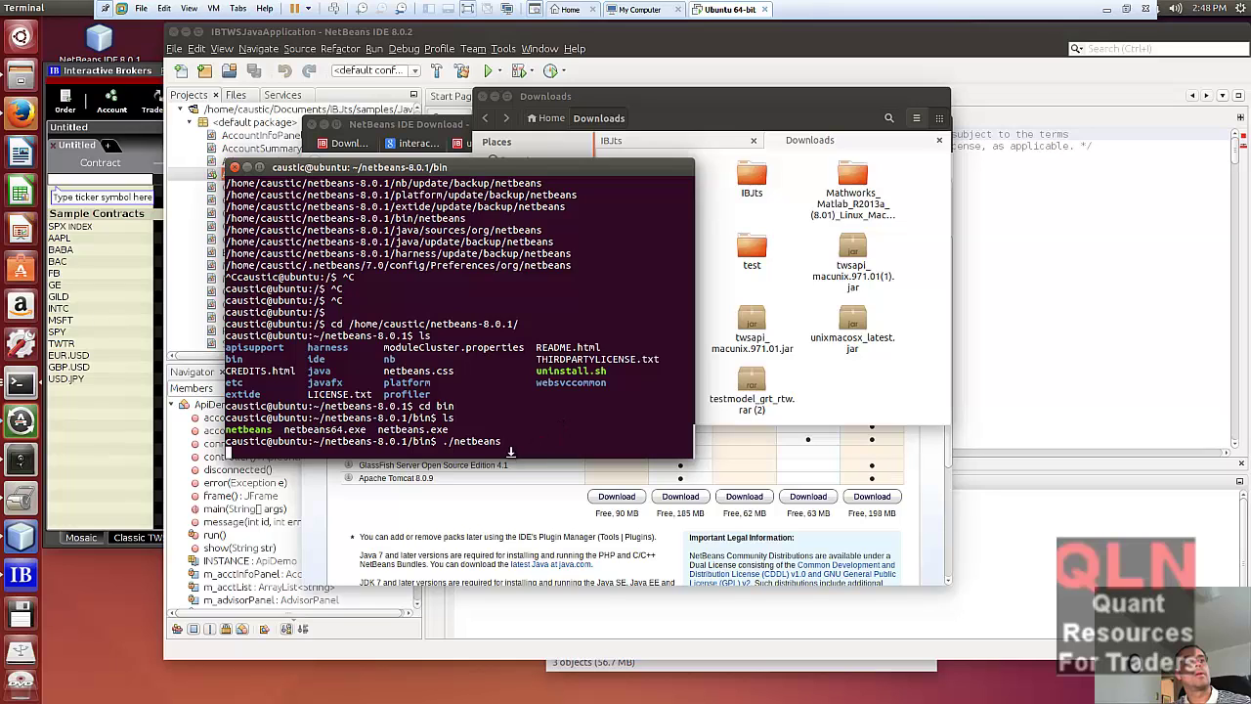
right_click(29, 383)
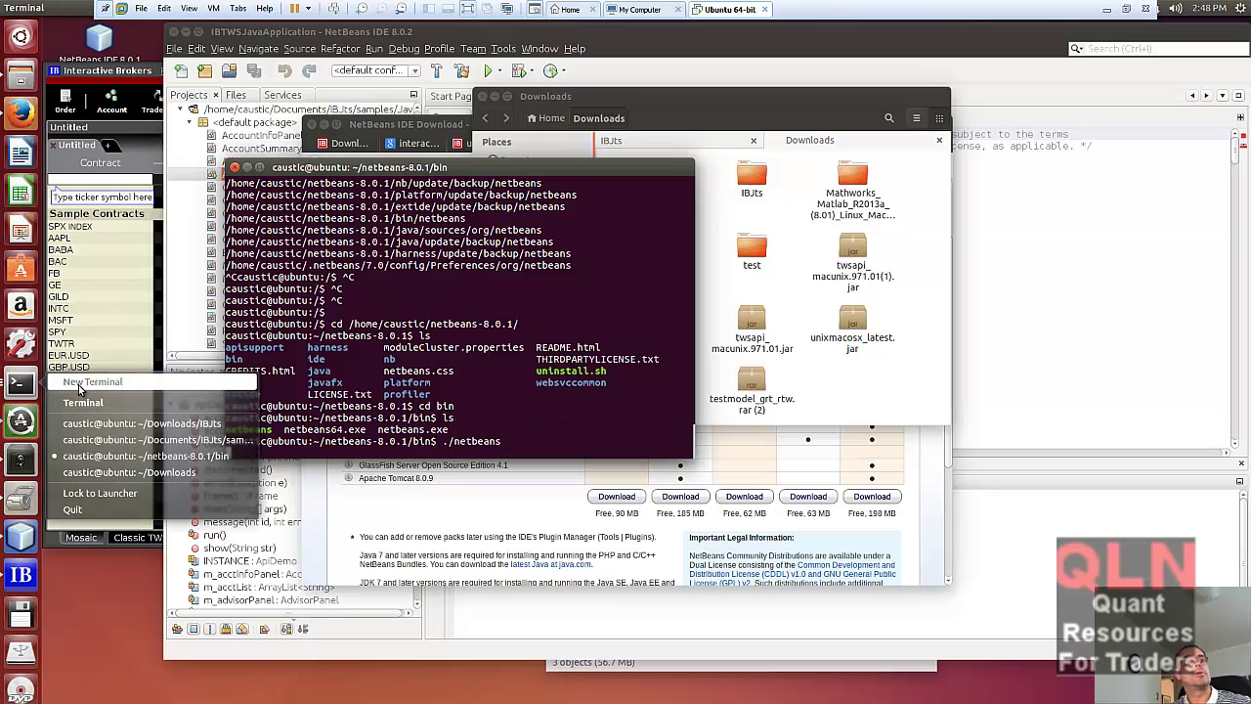
click(146, 473)
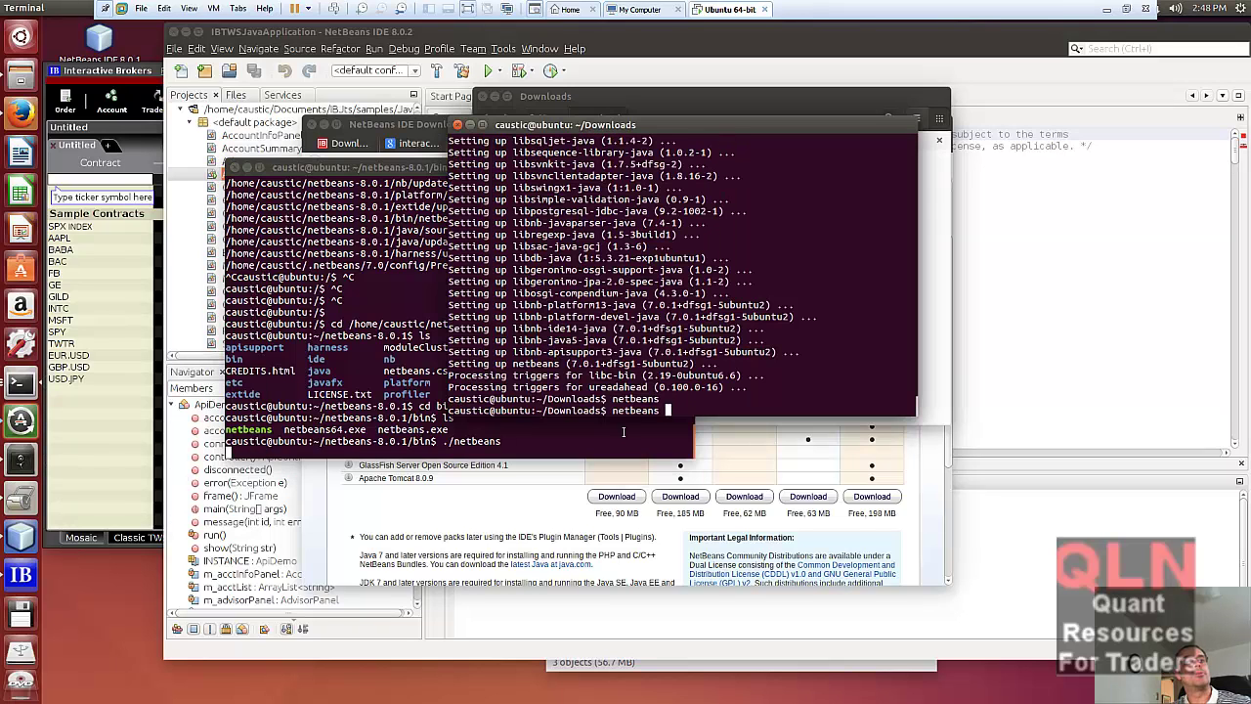
key(BackSpace)
key(BackSpace)
key(BackSpace)
key(BackSpace)
key(BackSpace)
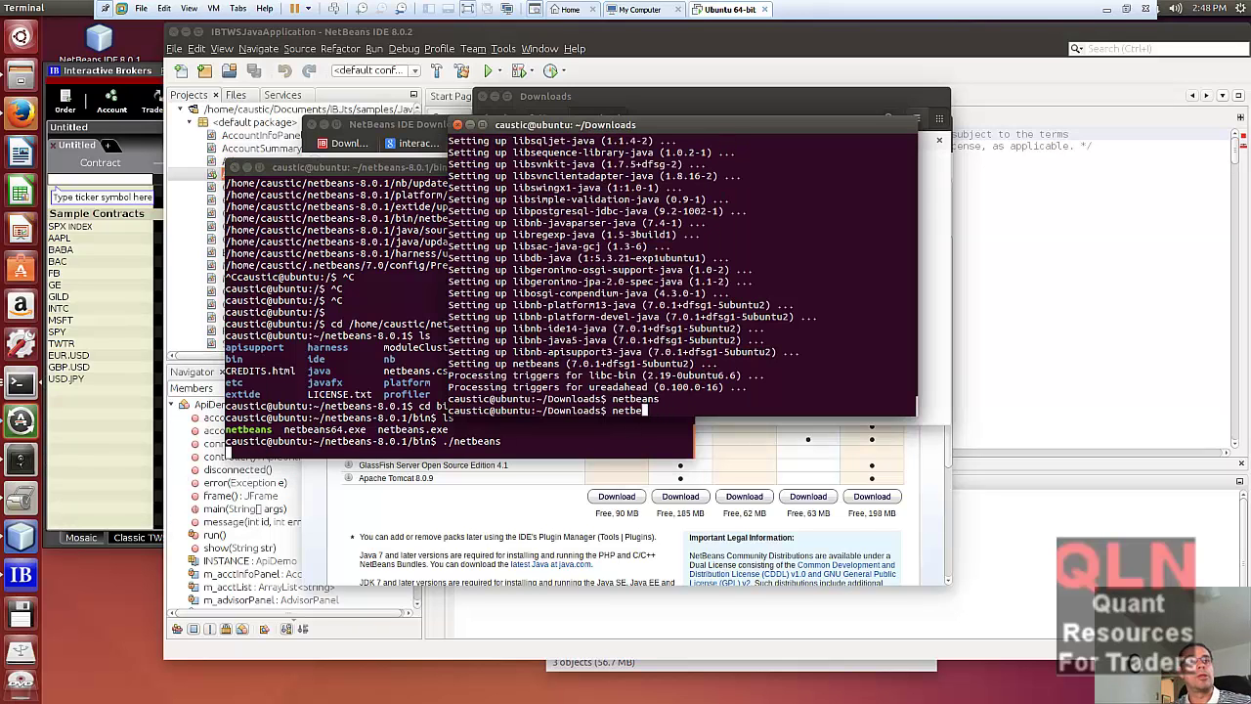
key(BackSpace)
key(BackSpace)
key(BackSpace)
key(BackSpace)
- Run pwd and ls to confirm the Downloads folder and list its files
text(pwd)
key(Return)
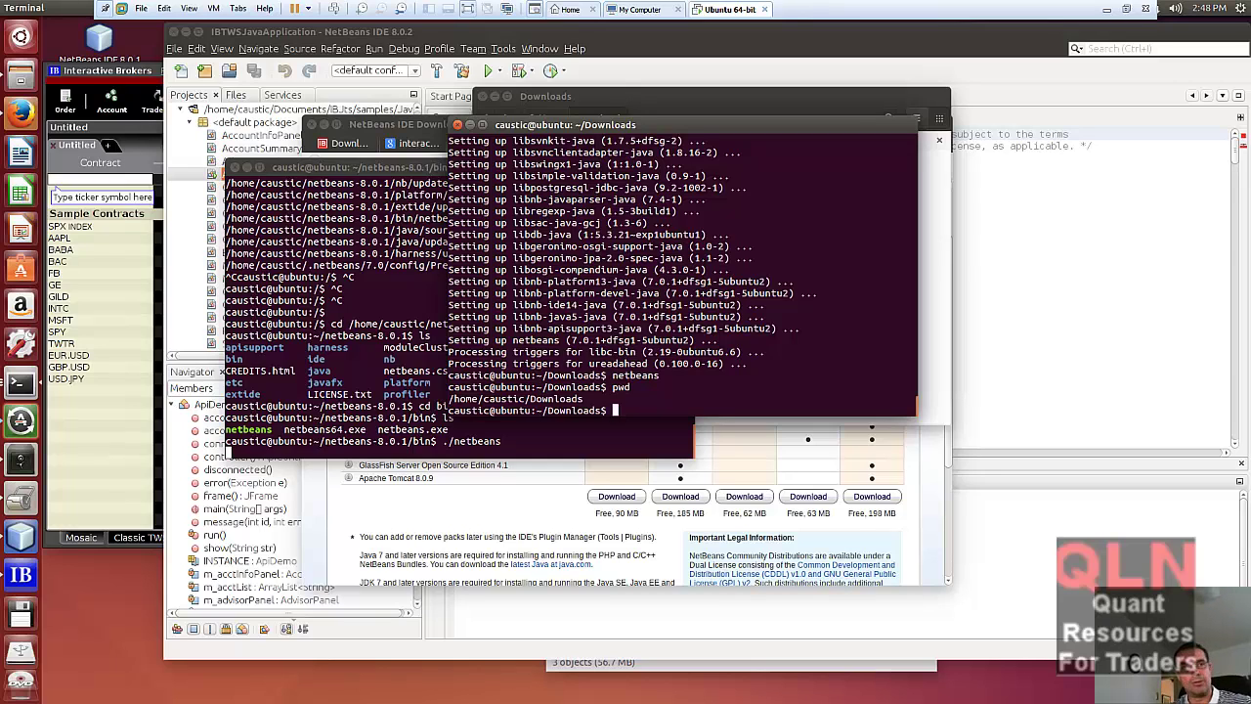
text(ls)
key(Return)
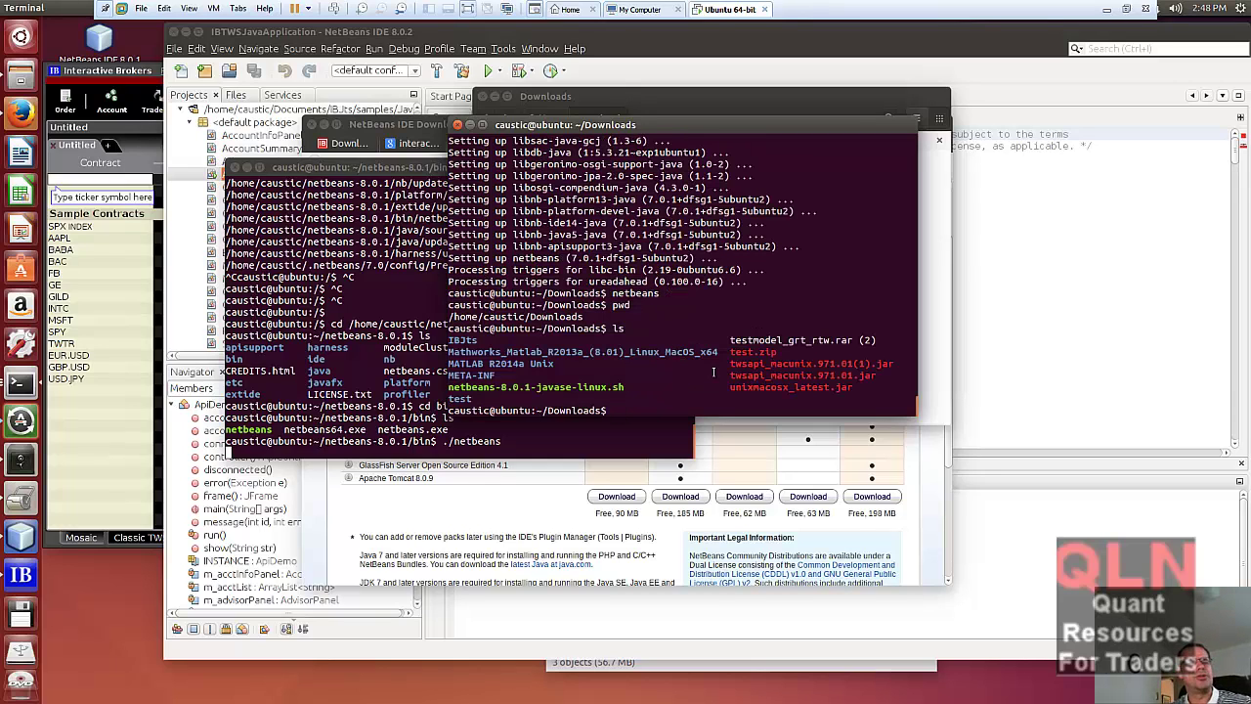
- Highlight netbeans-8.0.1-javase-linux.sh in the listing to identify the installer script
drag(626, 388, 448, 387)
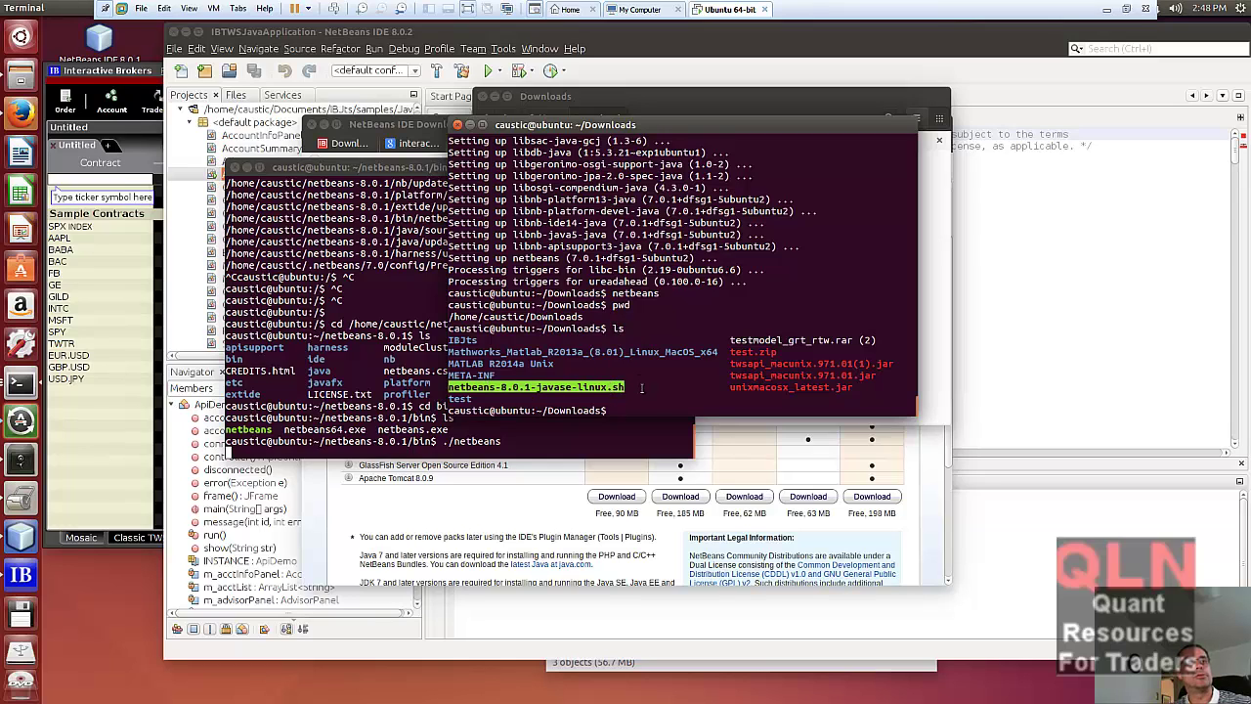
click(622, 393)
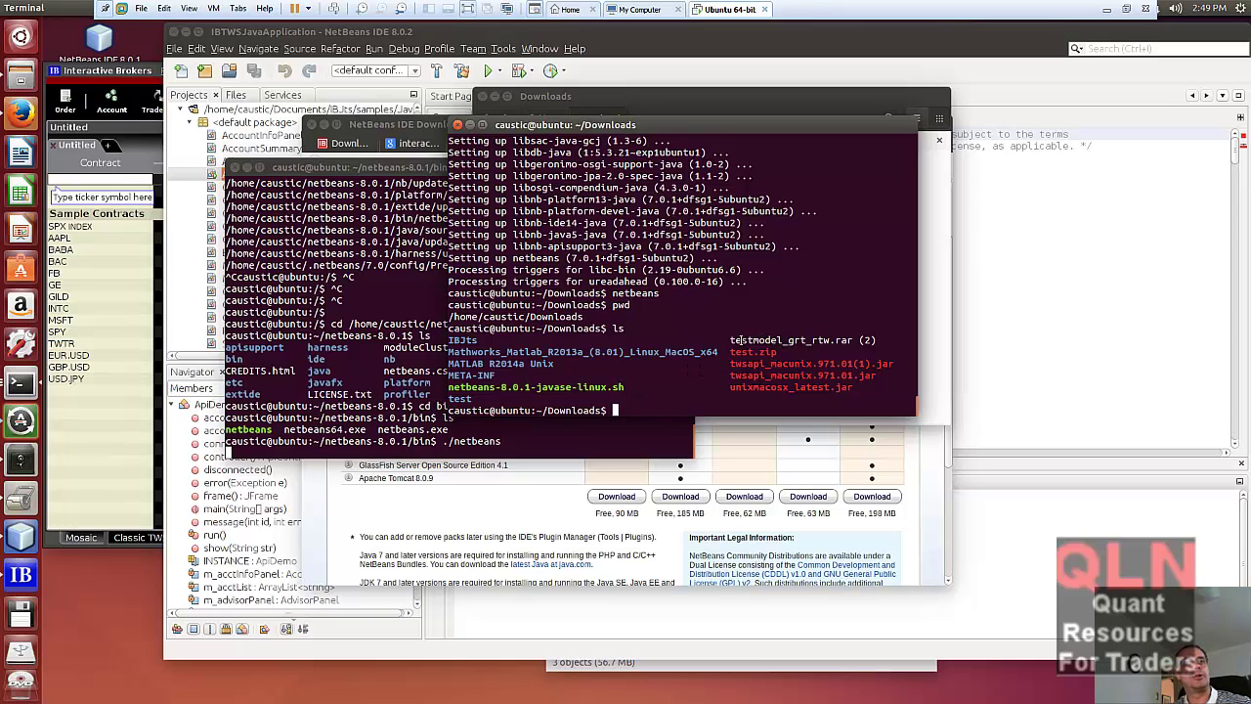
drag(731, 340, 852, 340)
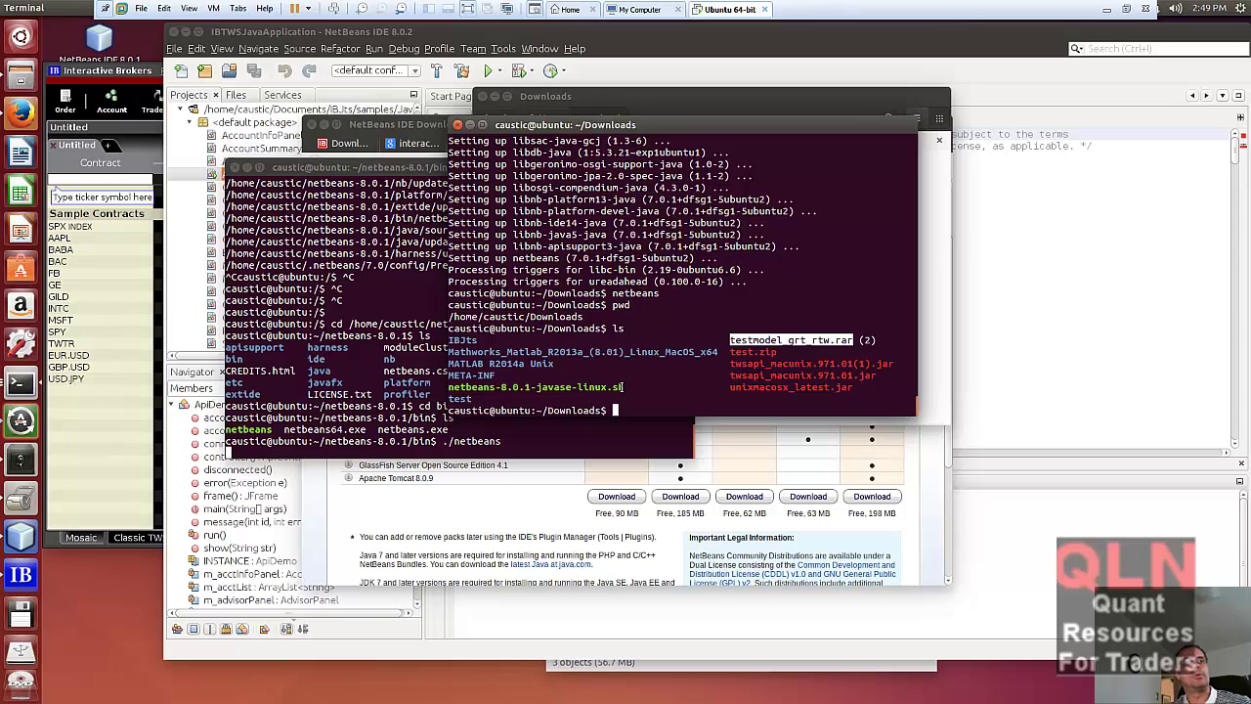
drag(625, 387, 448, 388)
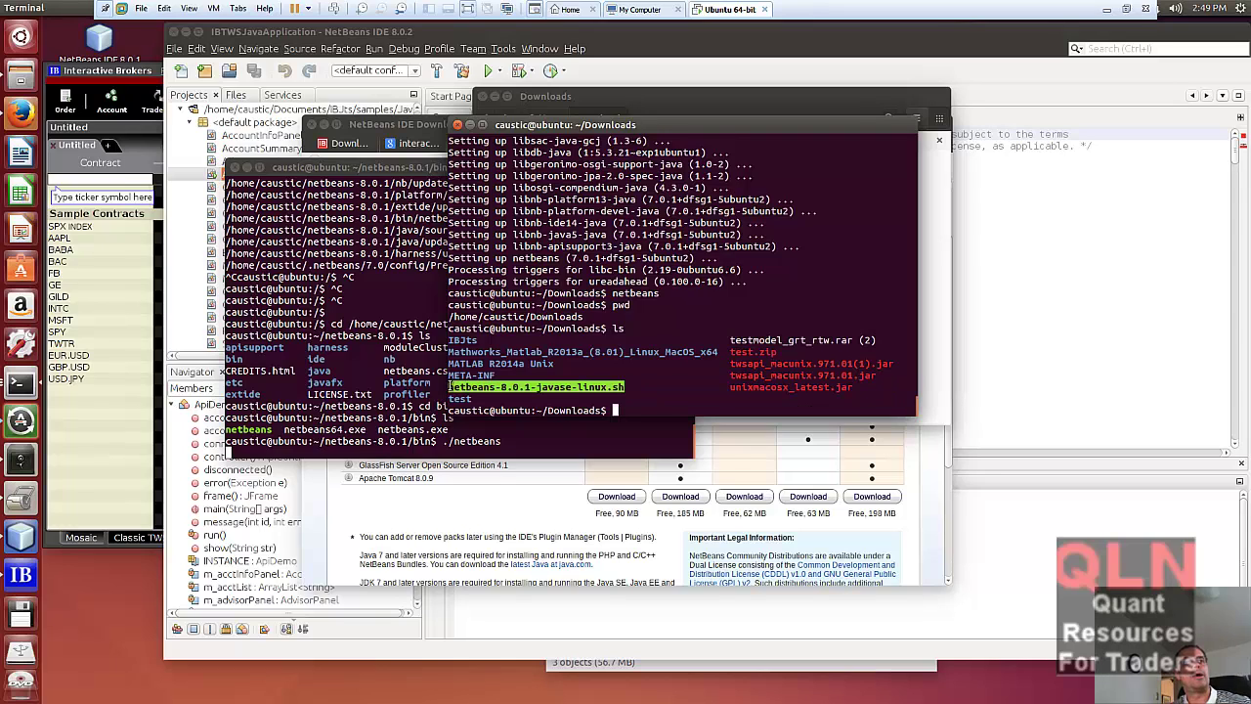
click(682, 412)
- Abandon the chmod +x command and run ls -l to check file permissions
text(ch)
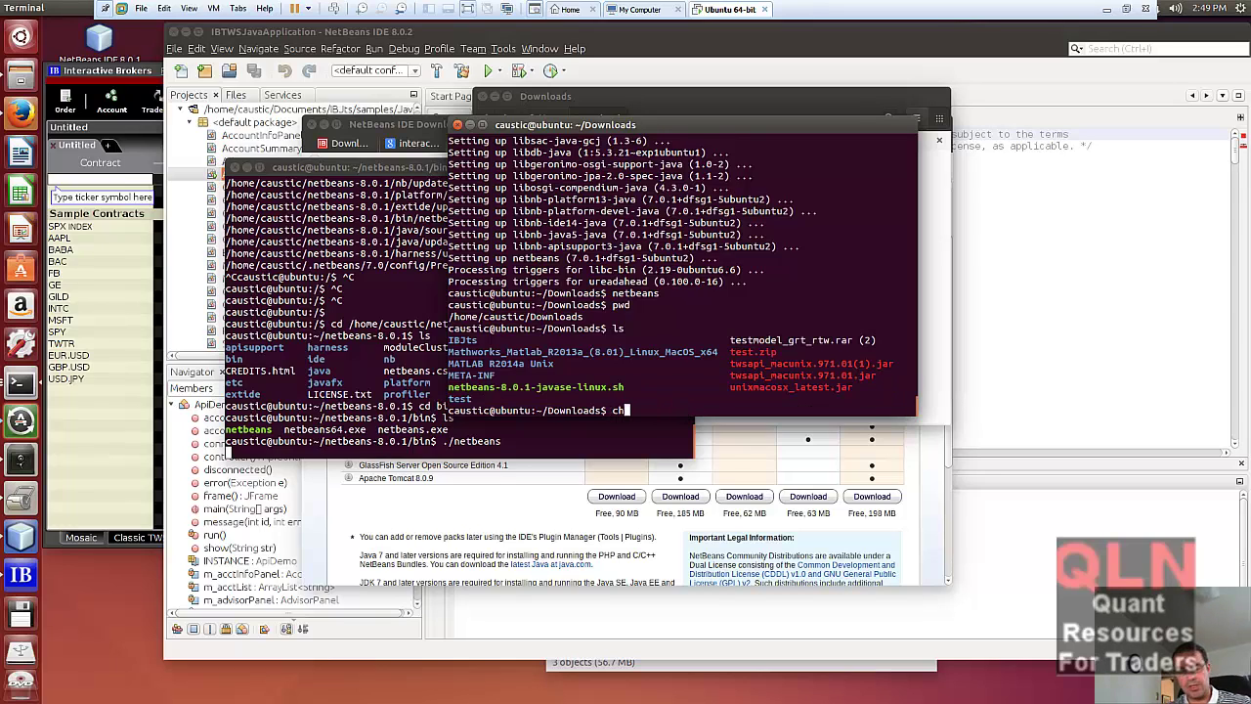
text(mod )
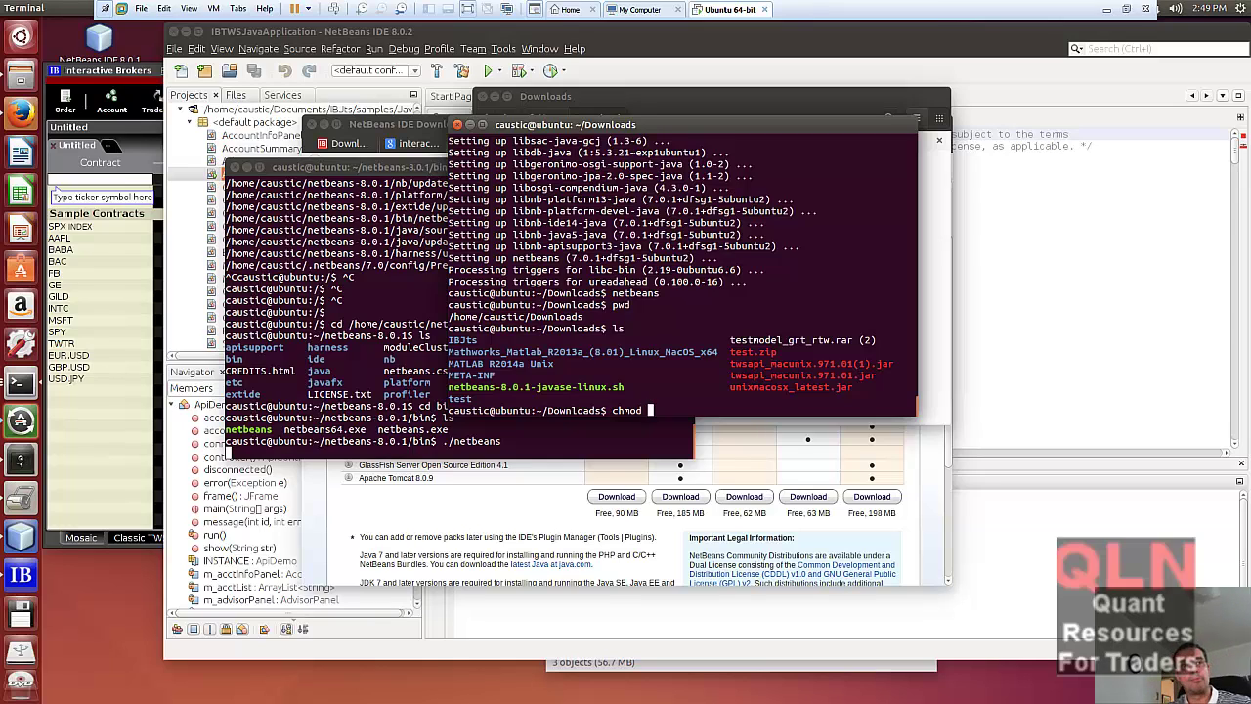
text(+xx)
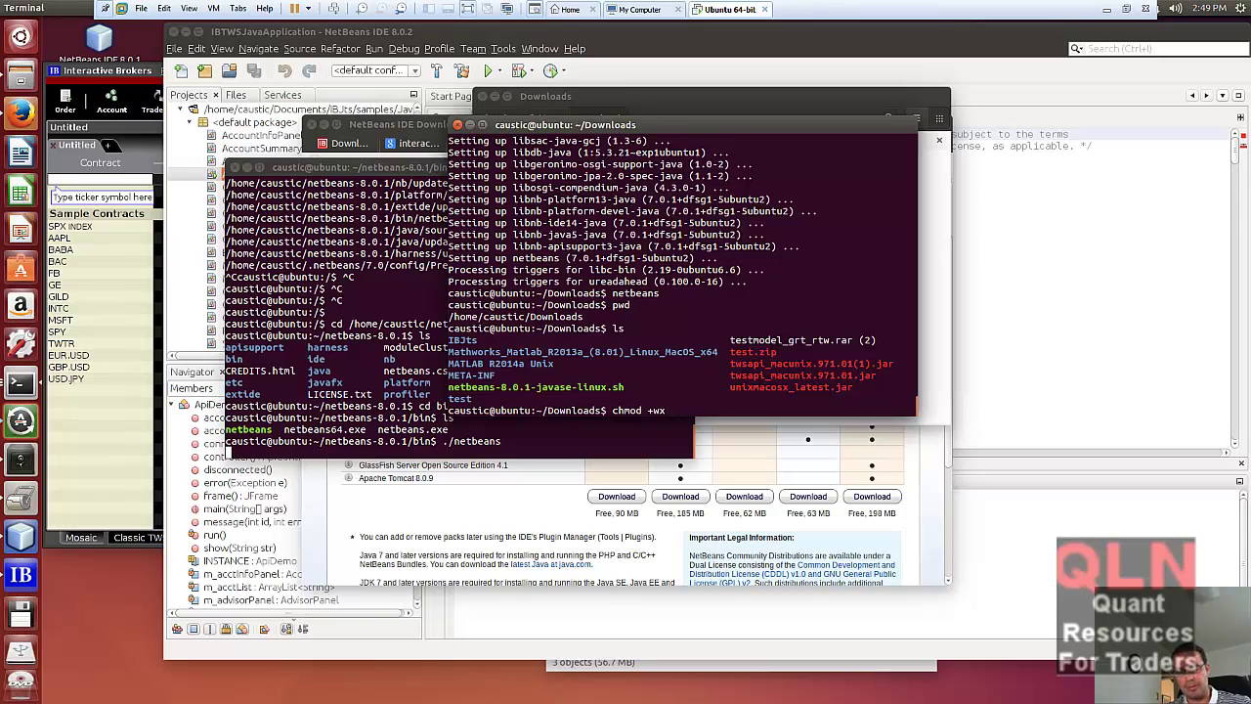
text( net)
key(Tab)
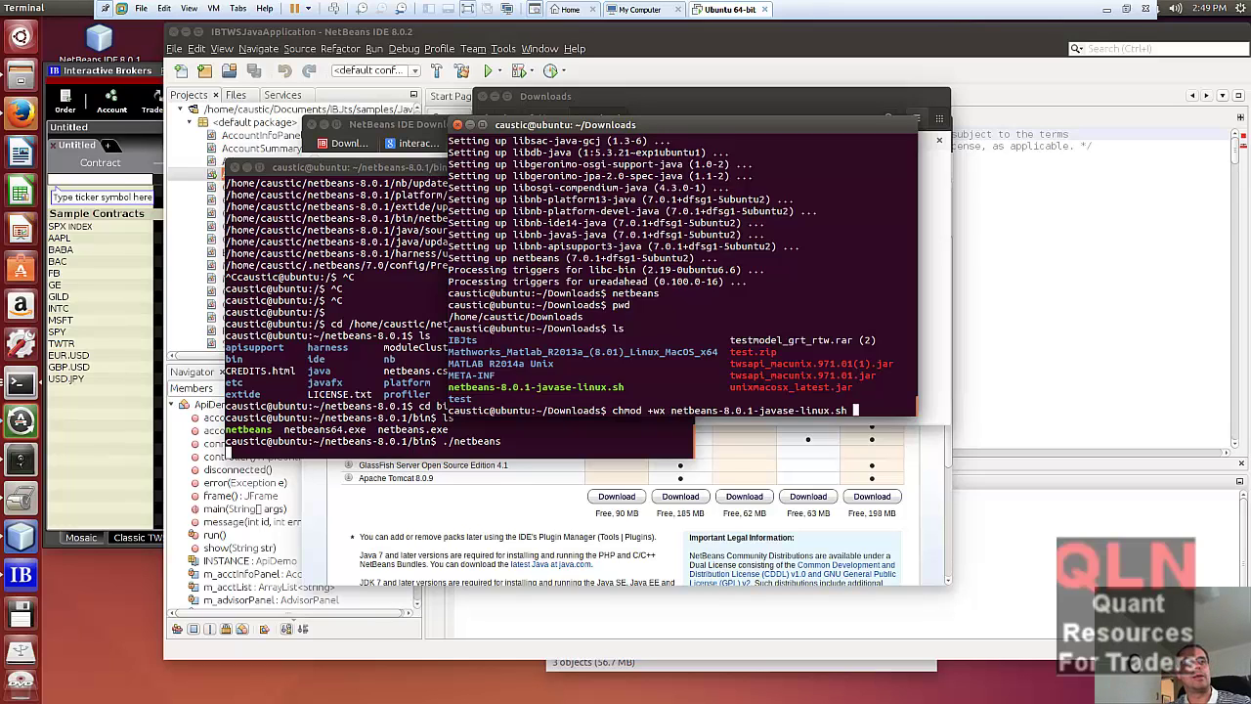
key(BackSpace)
key(BackSpace)
key(BackSpace)
key(BackSpace)
key(BackSpace)
key(BackSpace)
key(BackSpace)
key(BackSpace)
key(BackSpace)
key(BackSpace)
key(BackSpace)
key(BackSpace)
key(BackSpace)
key(BackSpace)
key(BackSpace)
key(BackSpace)
key(BackSpace)
key(BackSpace)
key(BackSpace)
key(BackSpace)
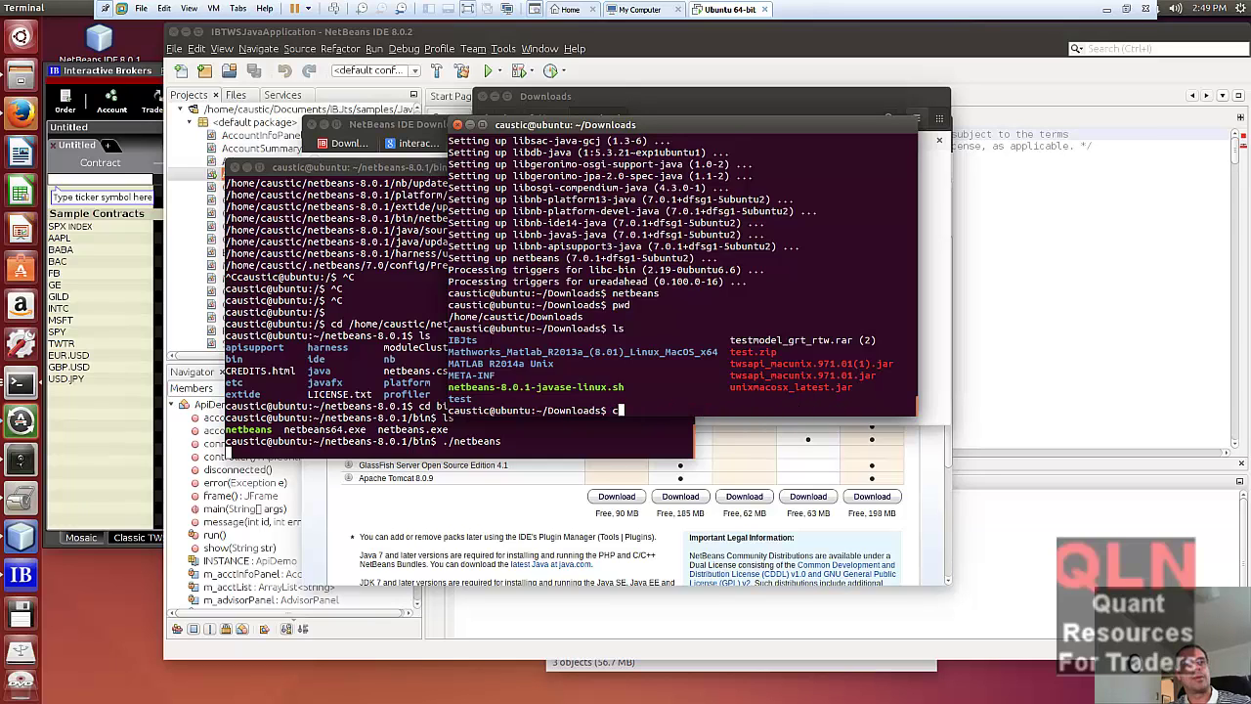
key(BackSpace)
text(ls -l)
key(Return)
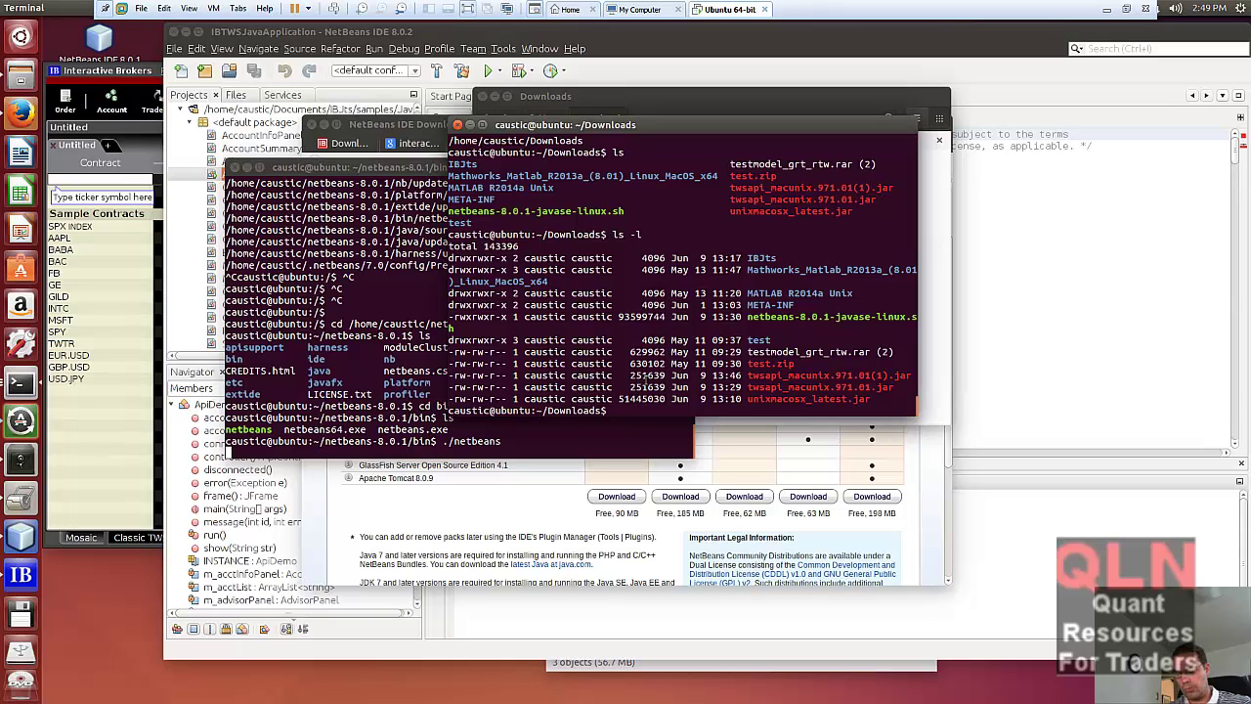
- Run ./netbeans-8.0.1-javase-linux.sh to launch the NetBeans 8.0.1 installer
text(./)
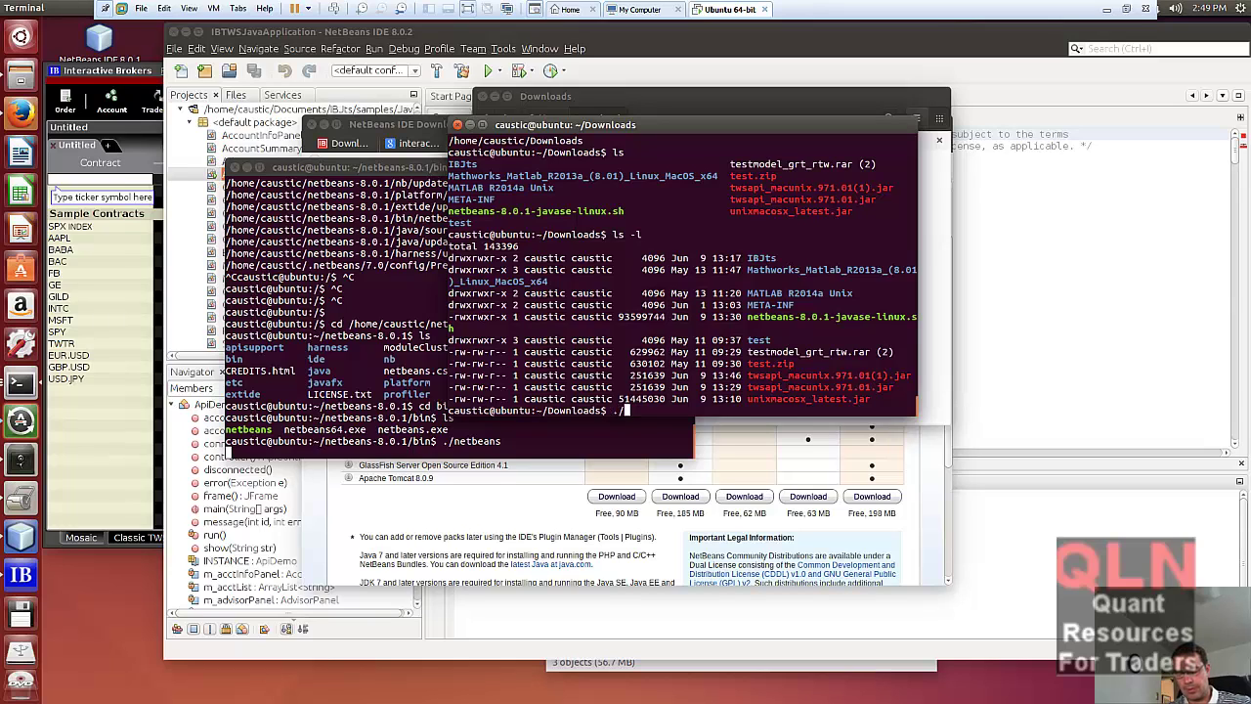
text(net)
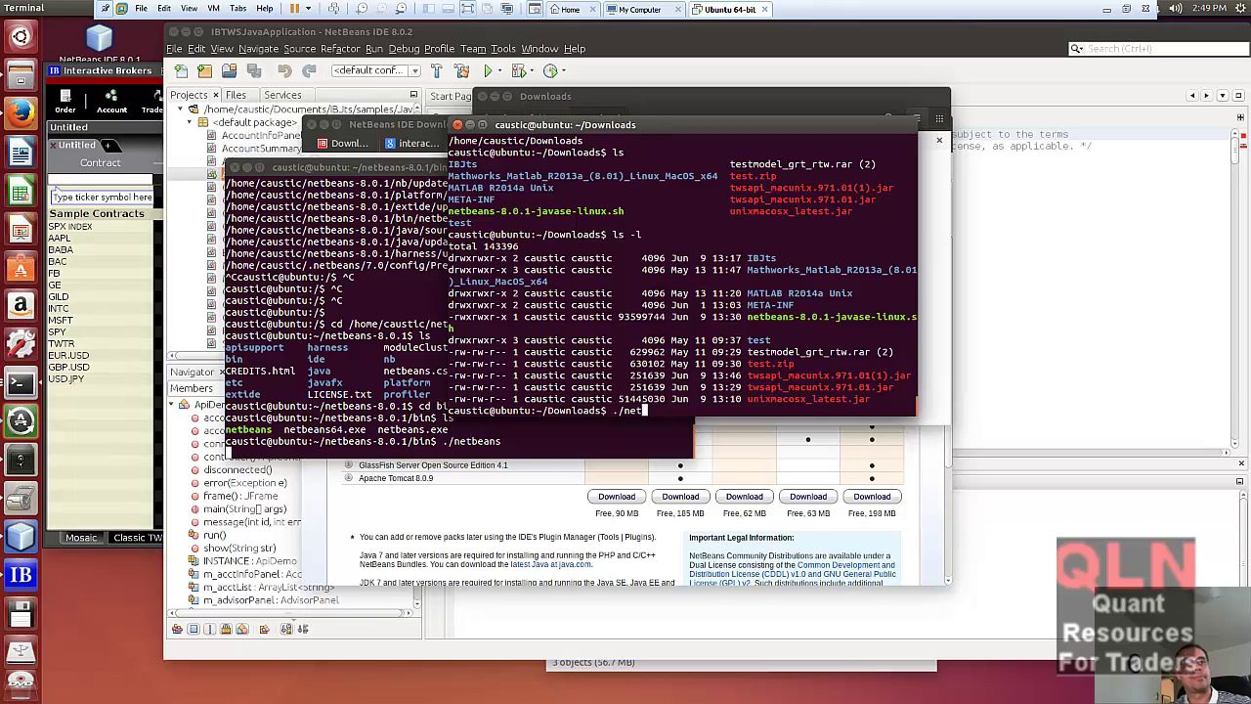
key(Tab)
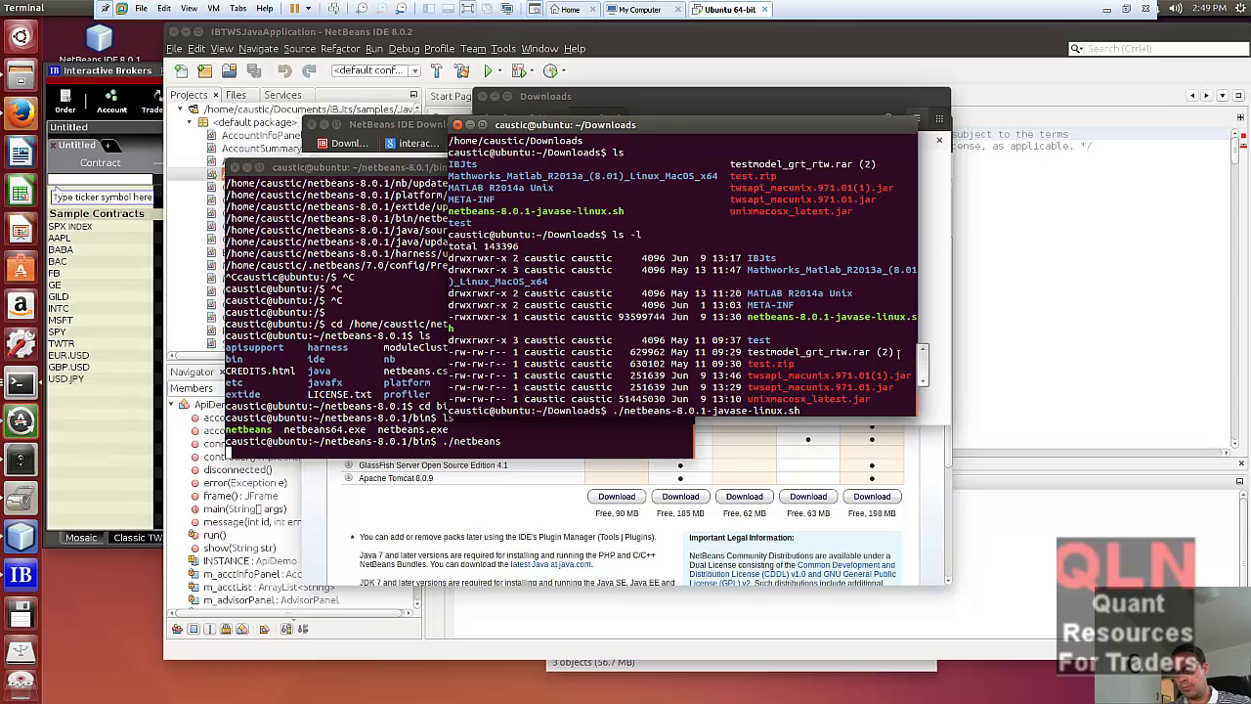
key(Return)
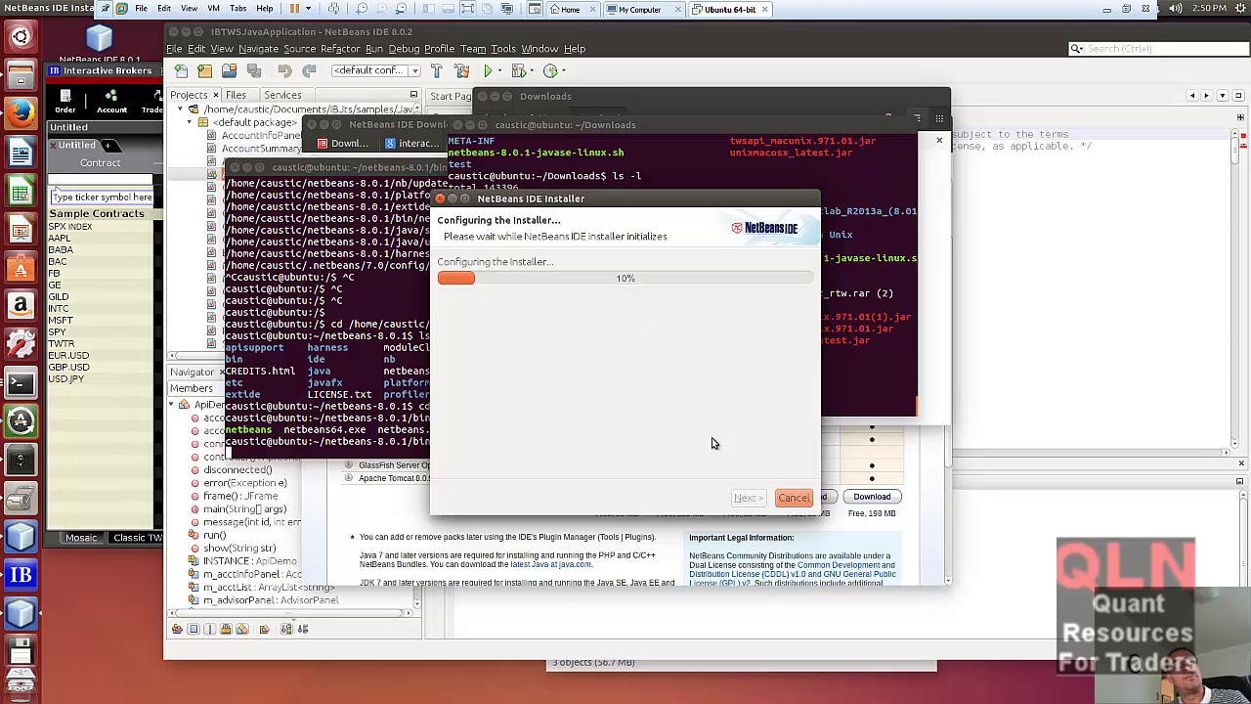
- Cancel the NetBeans 8.0.1 installer and confirm Yes to close it
click(794, 498)
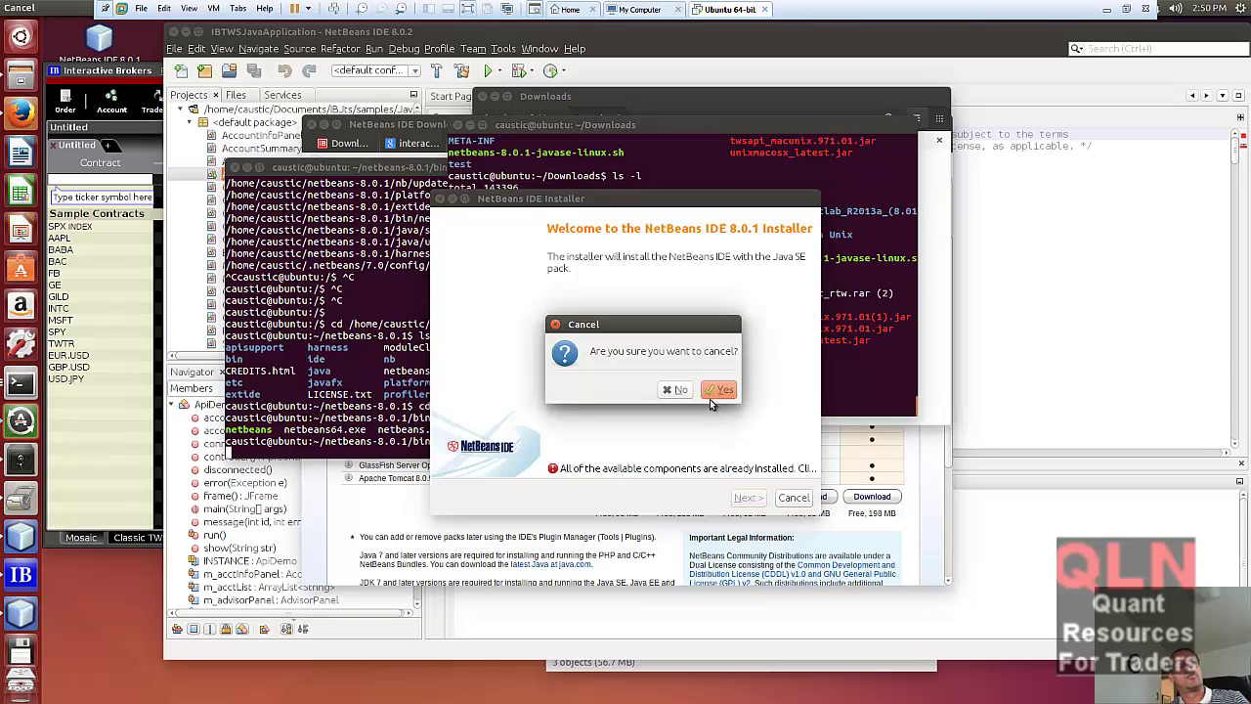
click(716, 390)
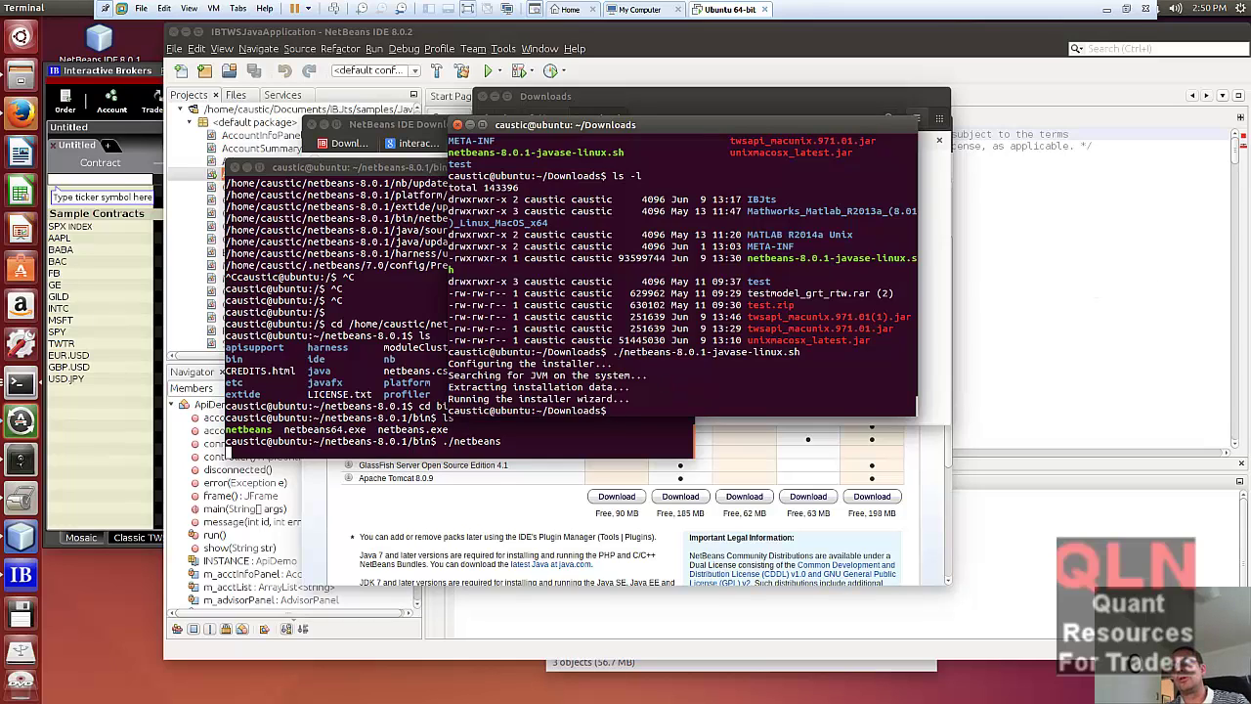
- In the Word notes, review the NetBeans version and default install location sentences
key(alt+Tab)
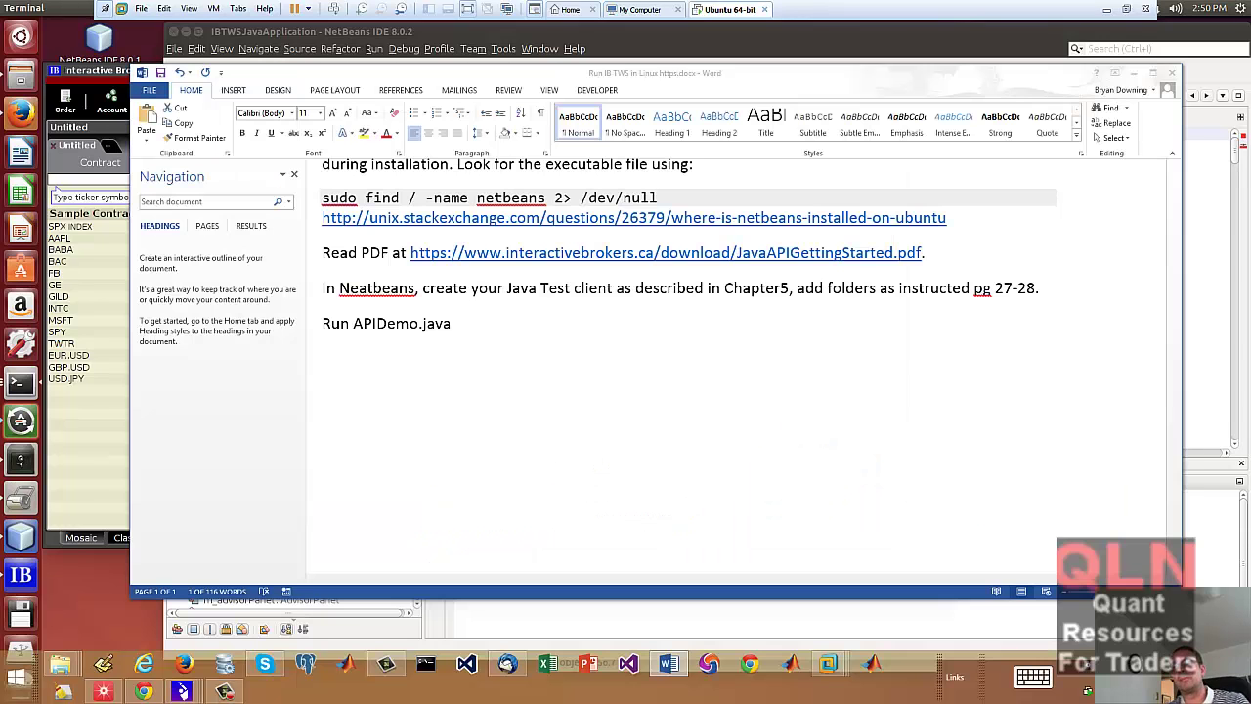
scroll(531, 403, up, 2)
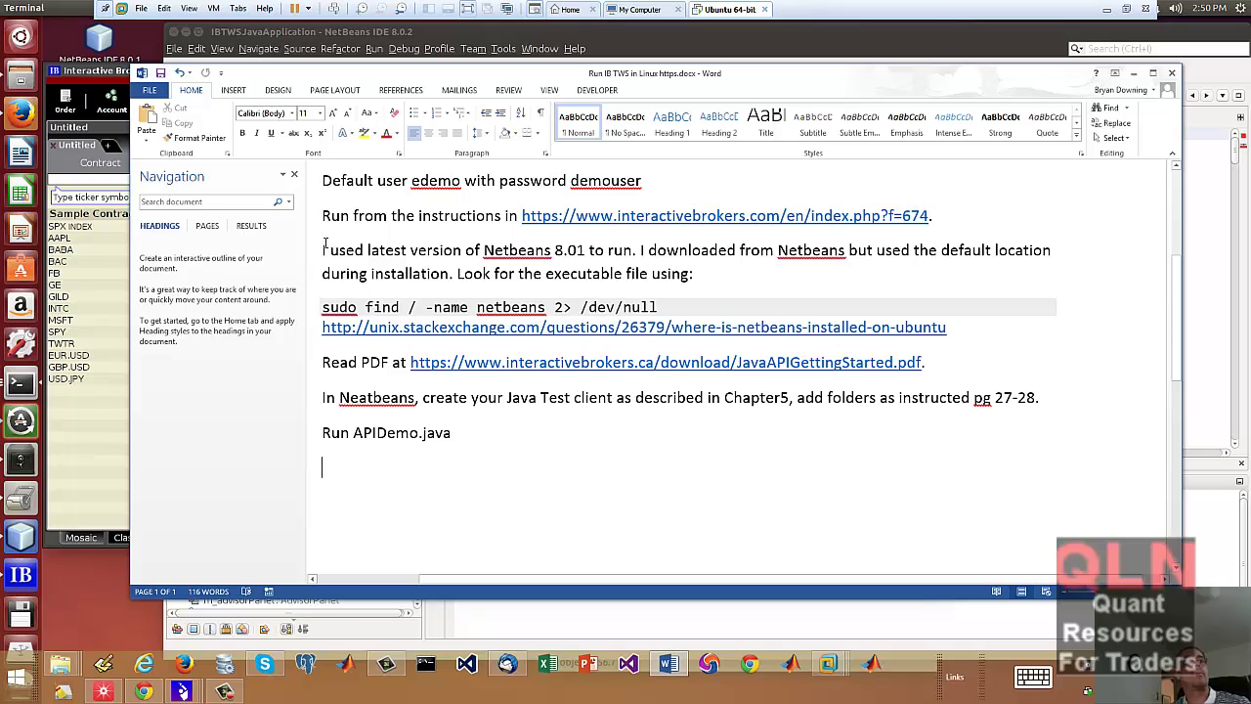
drag(323, 251, 652, 252)
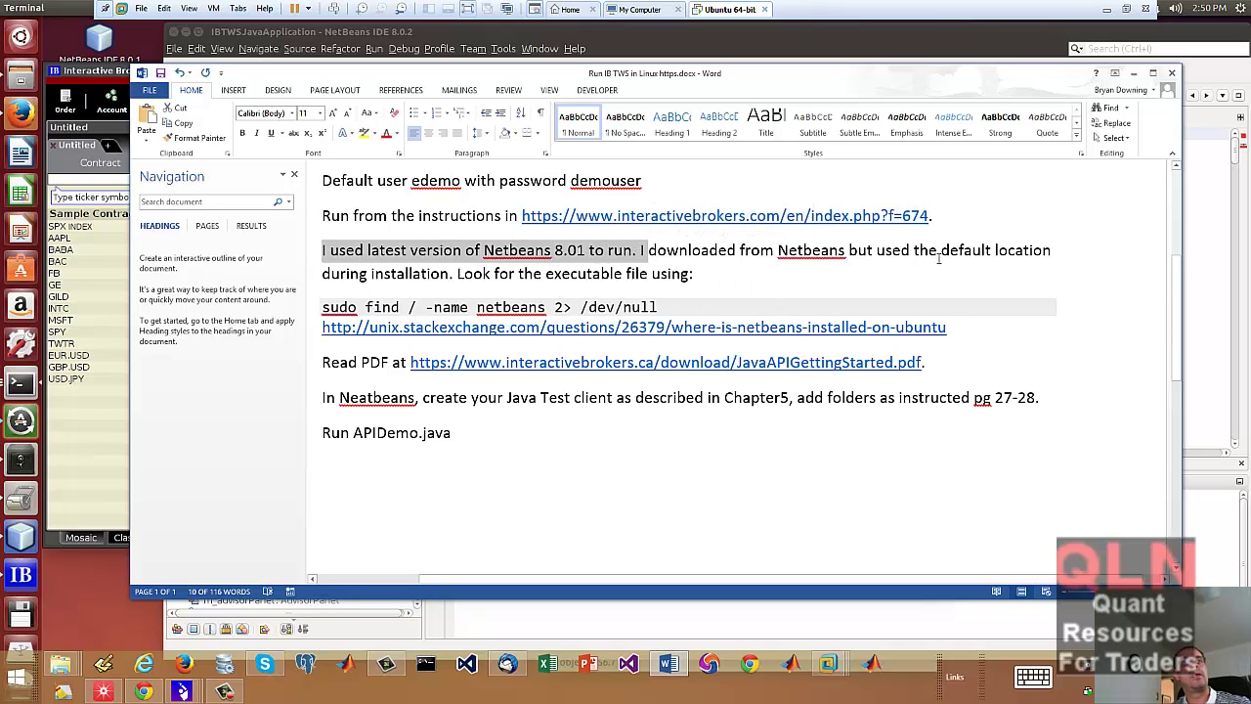
click(973, 252)
drag(778, 252, 1009, 258)
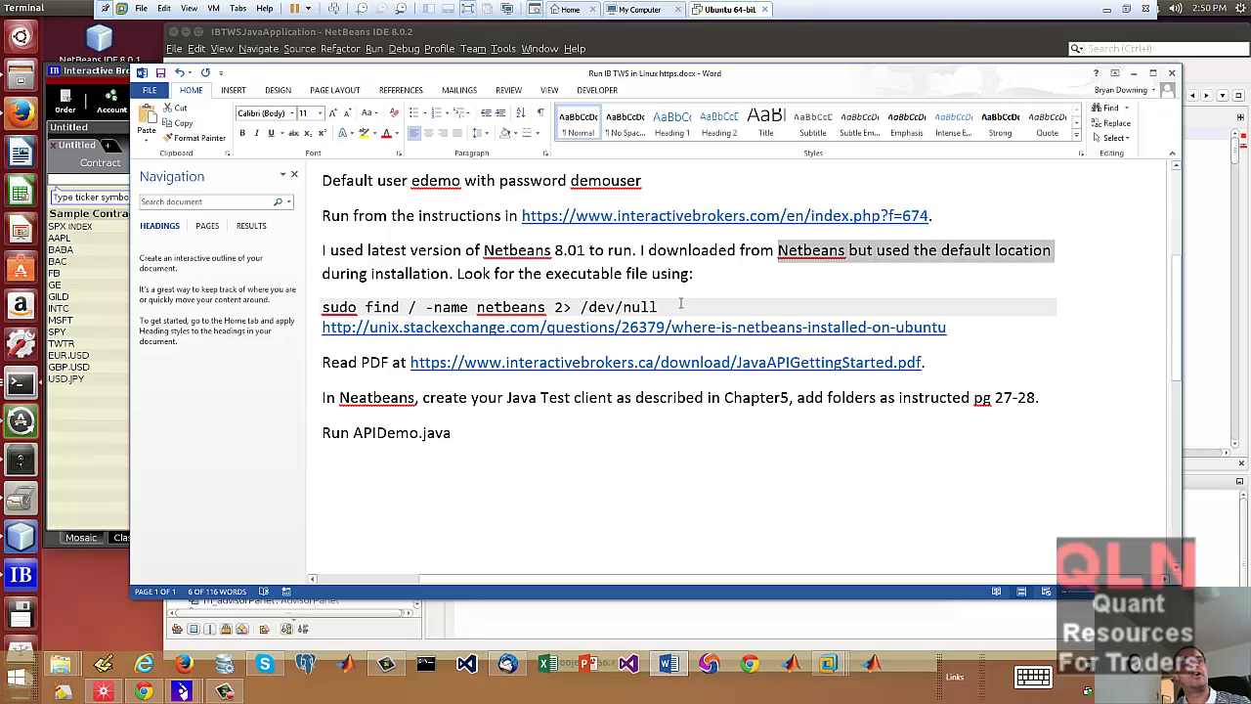
- Copy the sudo find / -name netbeans 2> /dev/null command and return to the terminal
click(681, 304)
shift+click(310, 309)
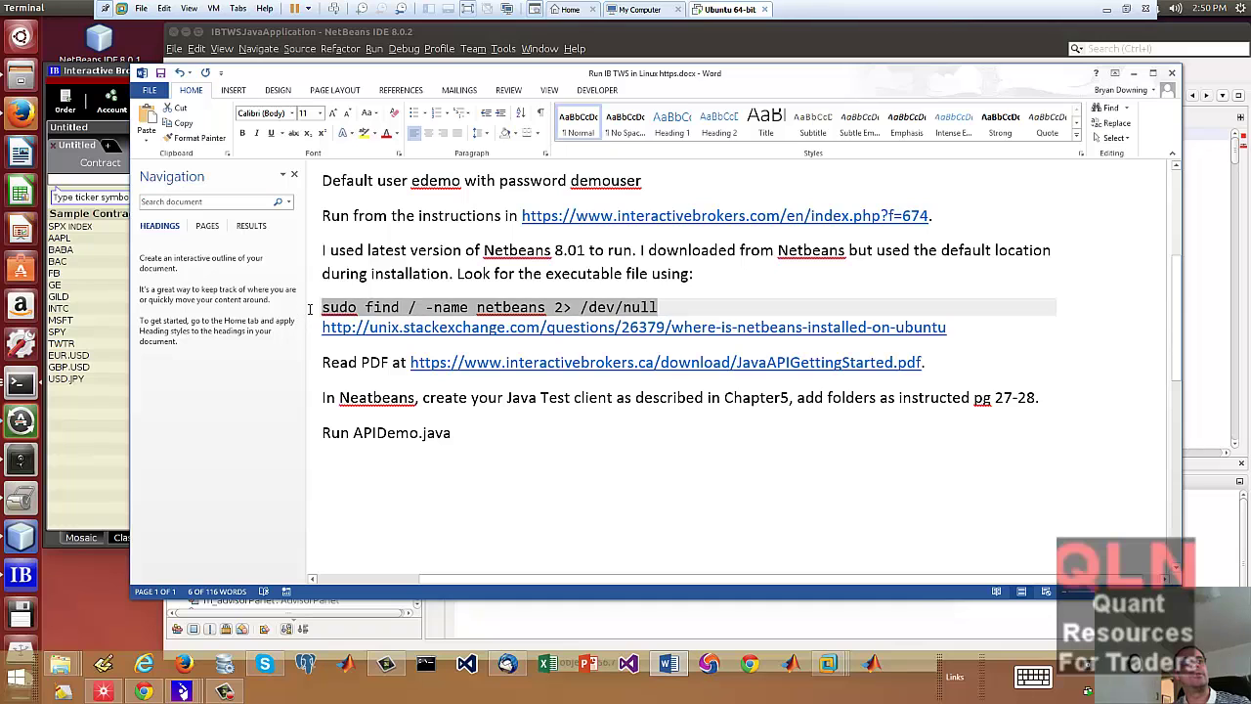
right_click(412, 309)
click(435, 332)
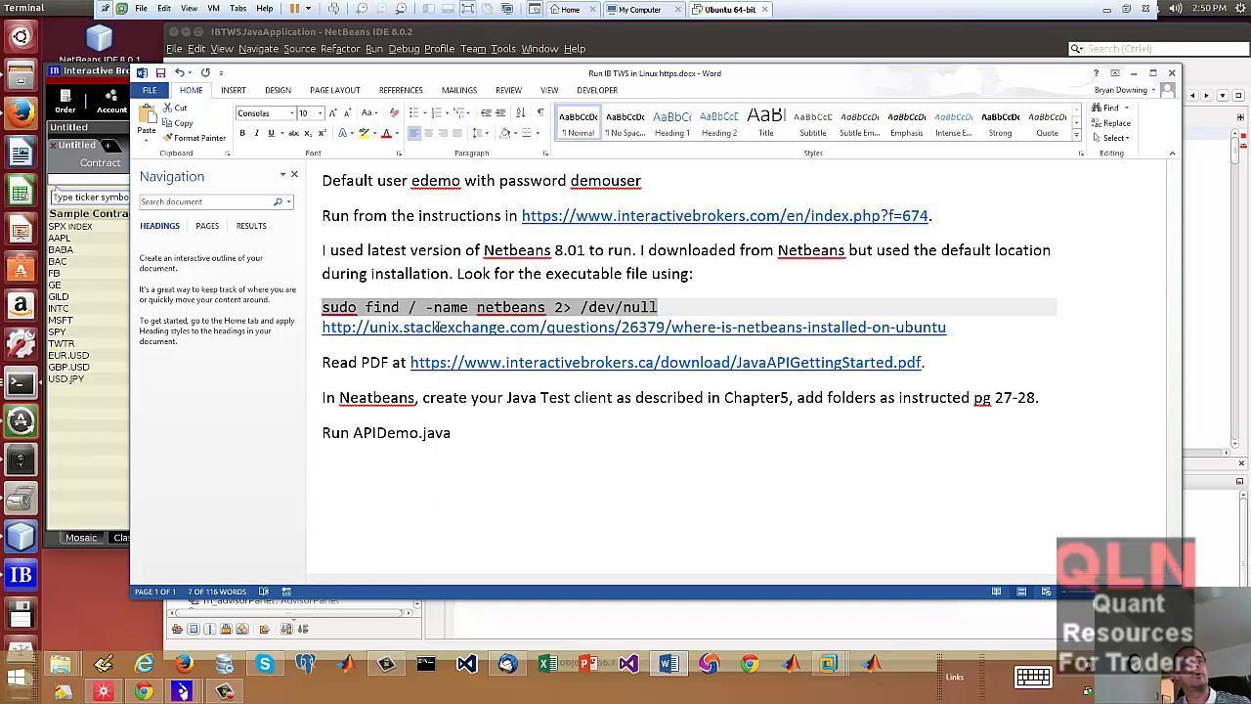
key(alt+Tab)
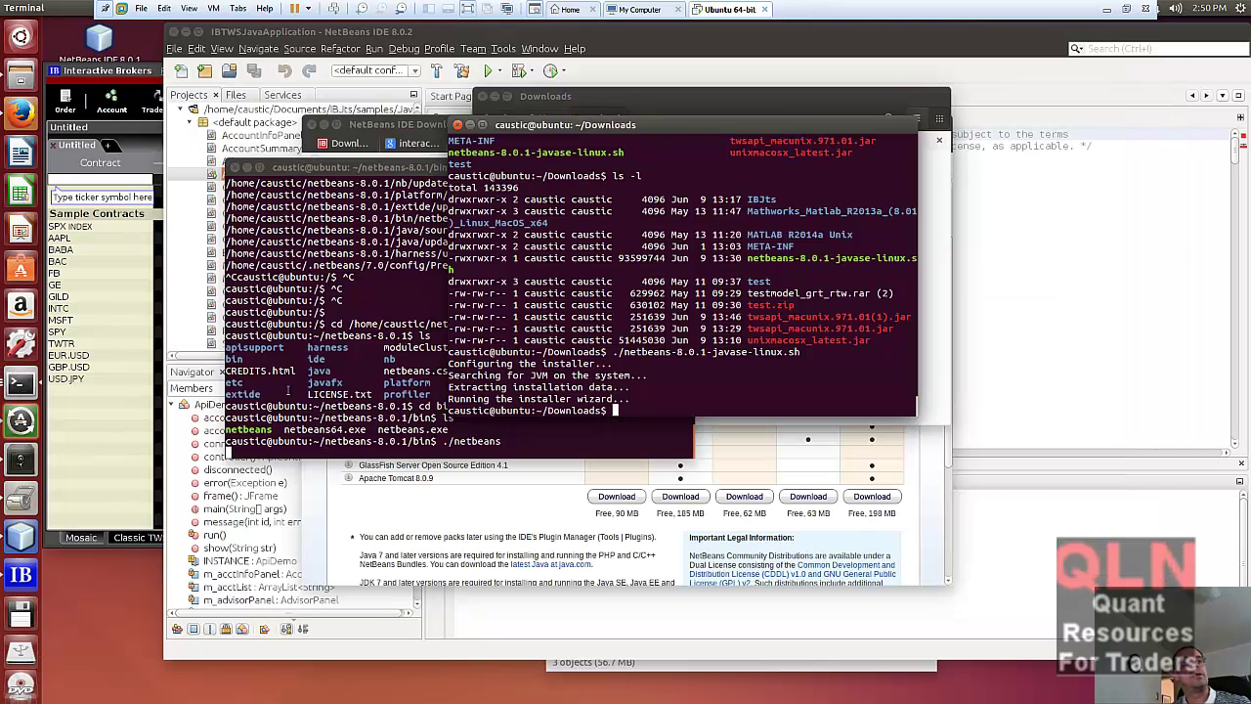
- Paste and run the sudo find command for netbeans, entering the sudo password, then stop it
text(cd)
right_click(670, 389)
click(700, 467)
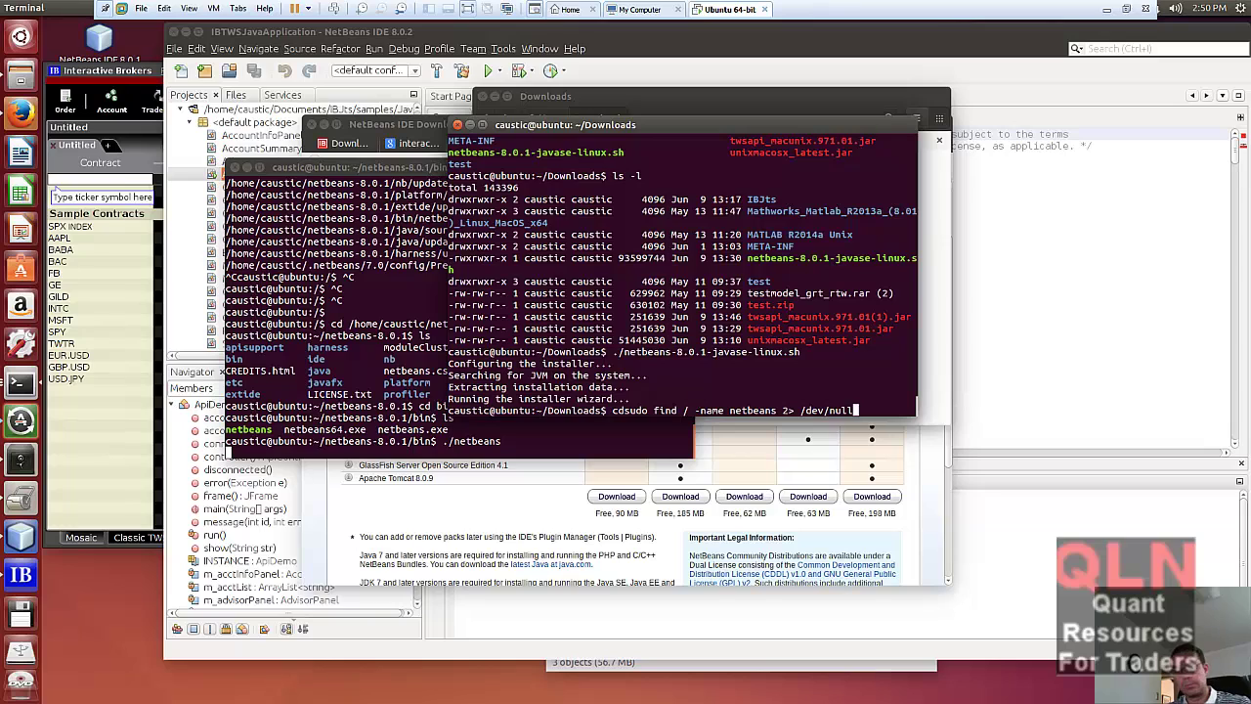
key(Left)
key(Left)
key(Left)
key(Left)
key(Left)
key(Left)
key(Left)
key(Left)
key(Left)
key(Left)
key(Left)
key(Left)
key(Left)
key(Left)
key(Left)
key(Left)
key(Left)
key(Left)
key(Left)
key(Left)
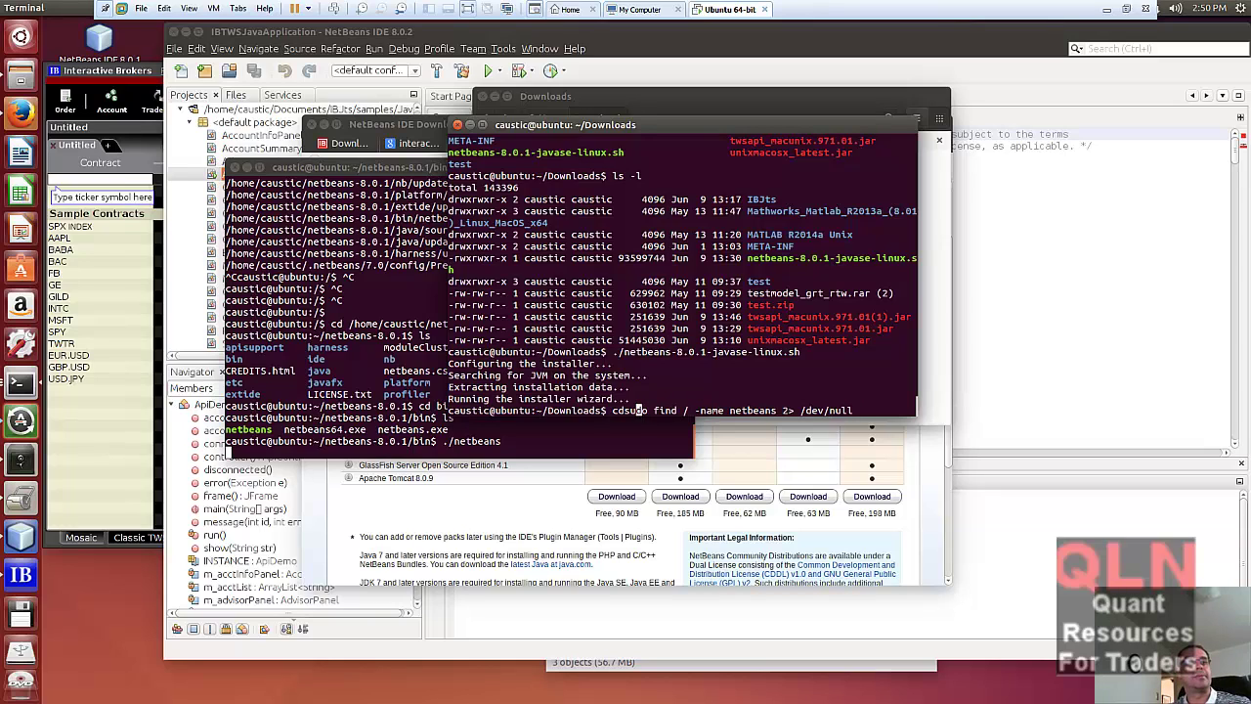
key(Left)
key(Left)
key(BackSpace)
key(BackSpace)
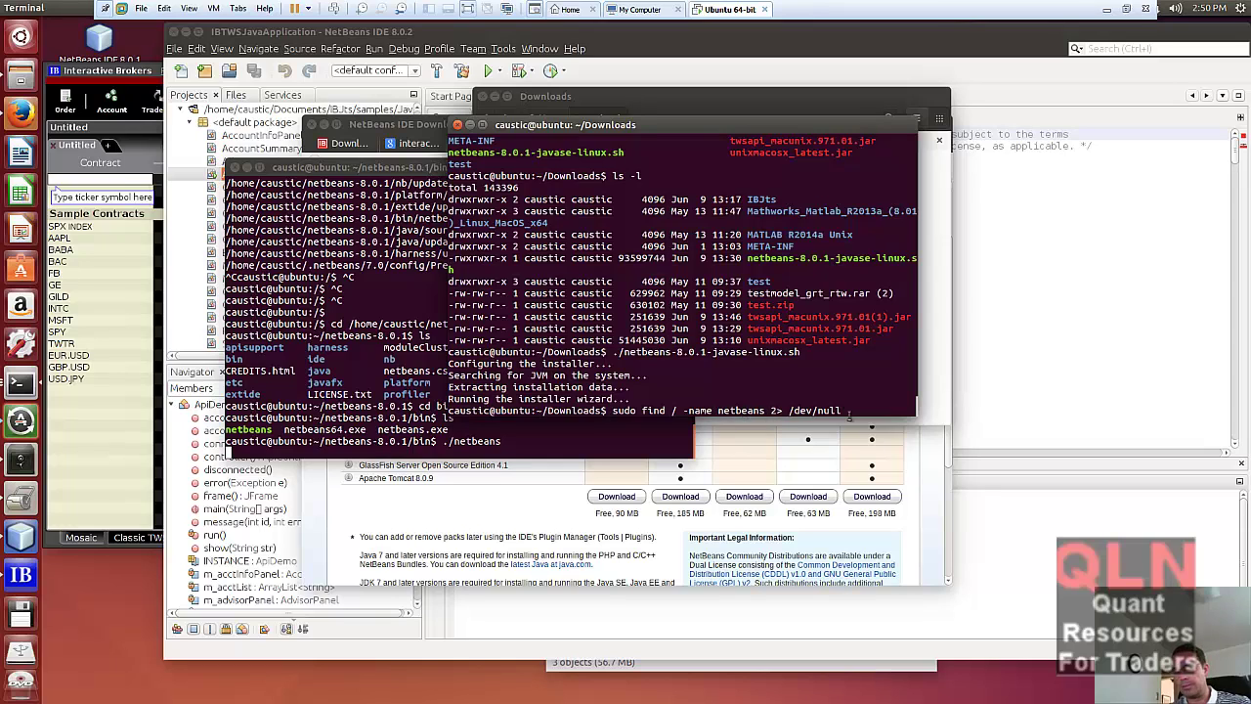
key(Return)
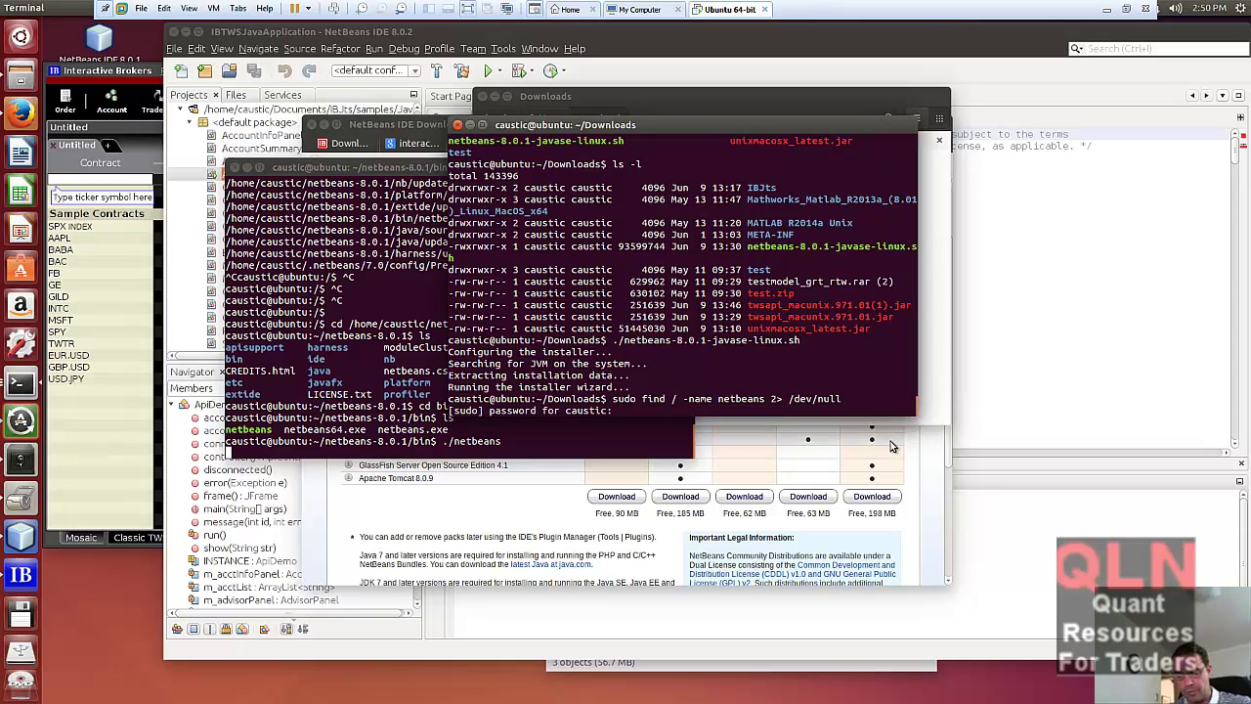
key(Return)
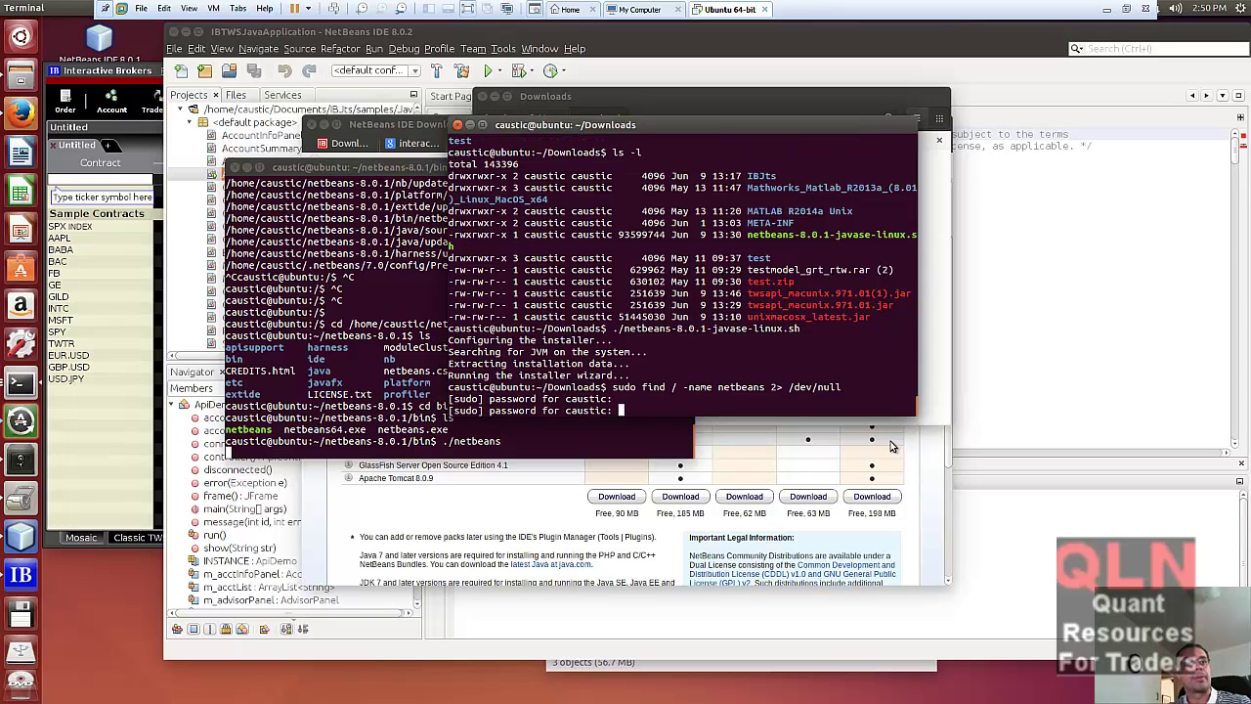
key(Return)
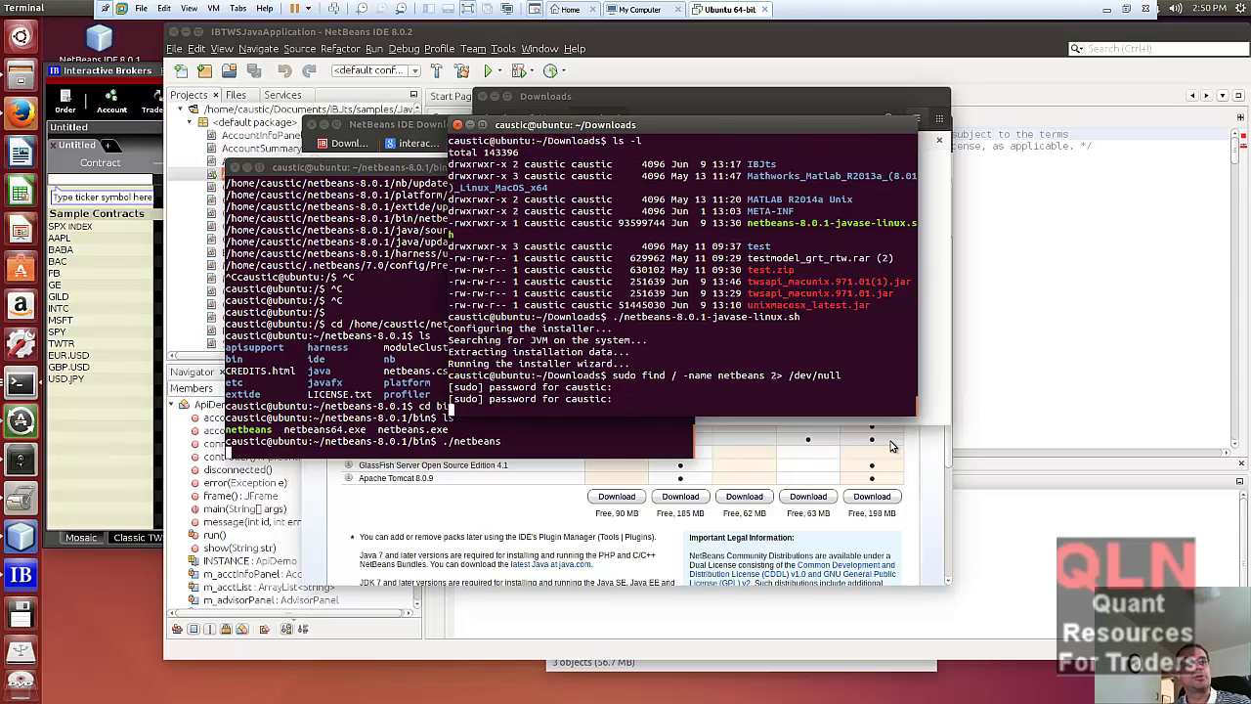
key(ctrl+c)
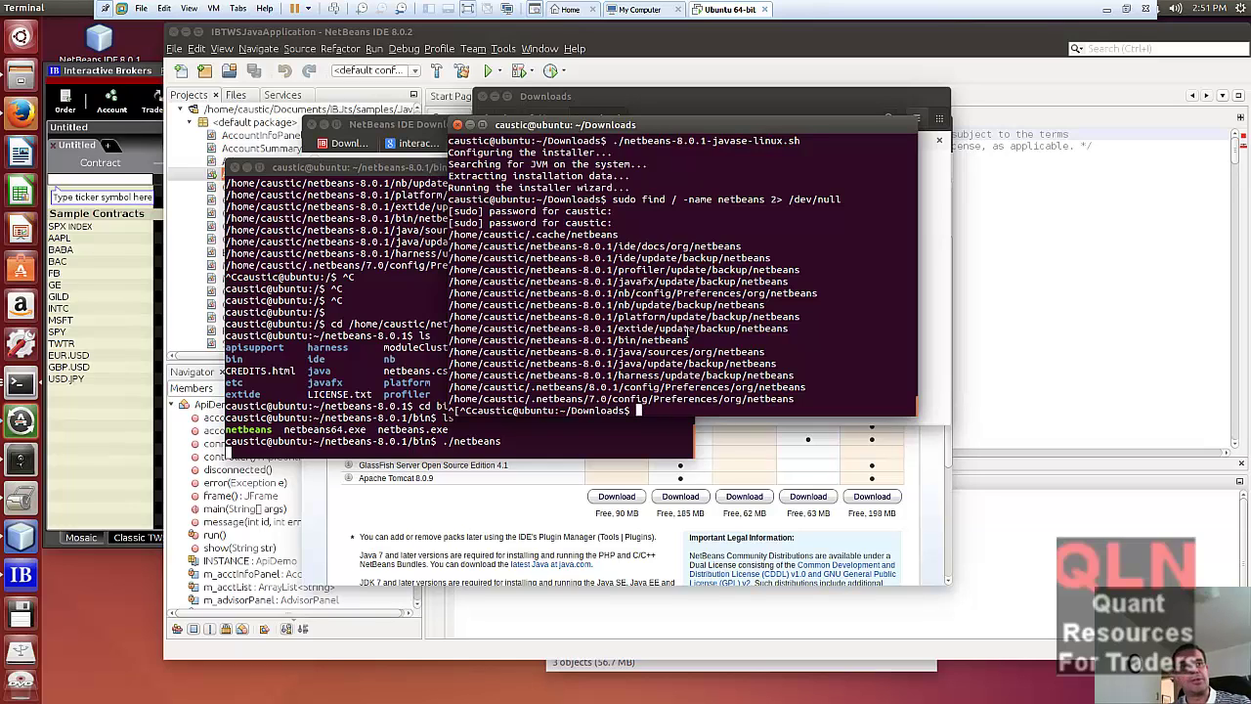
- Return to the home folder with cd ~ and list the hidden .netbeans folder
text(cd )
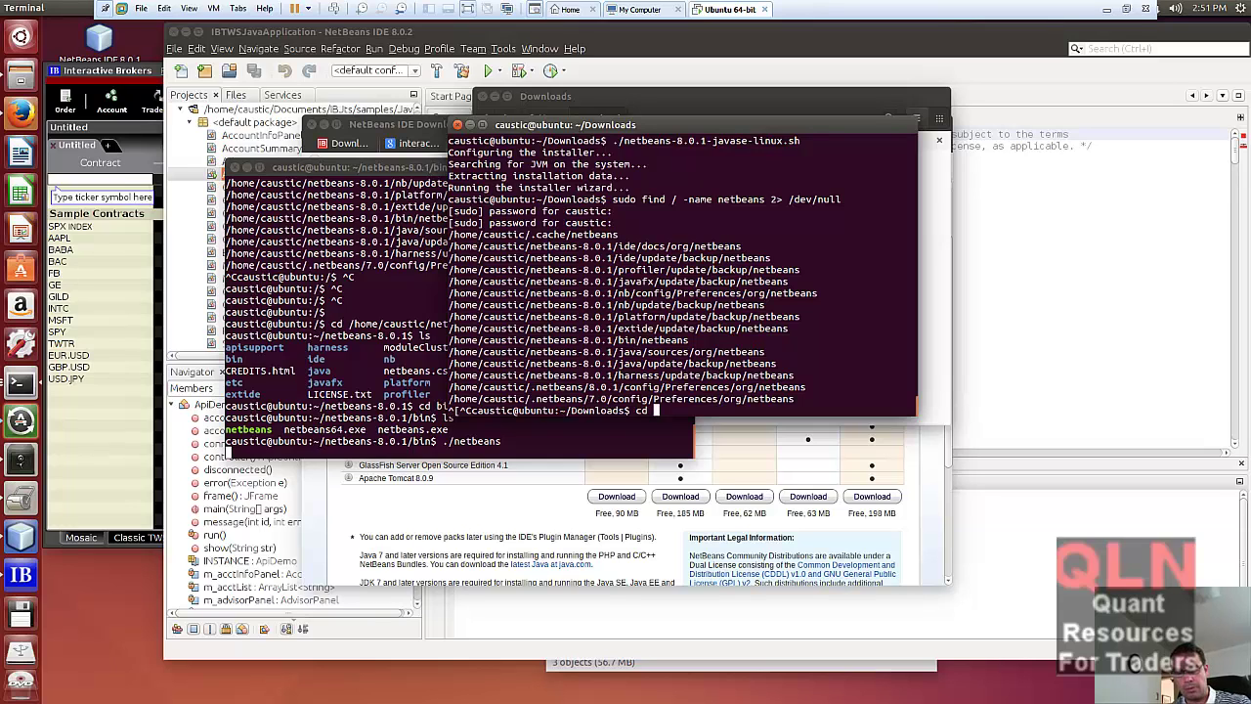
text(~)
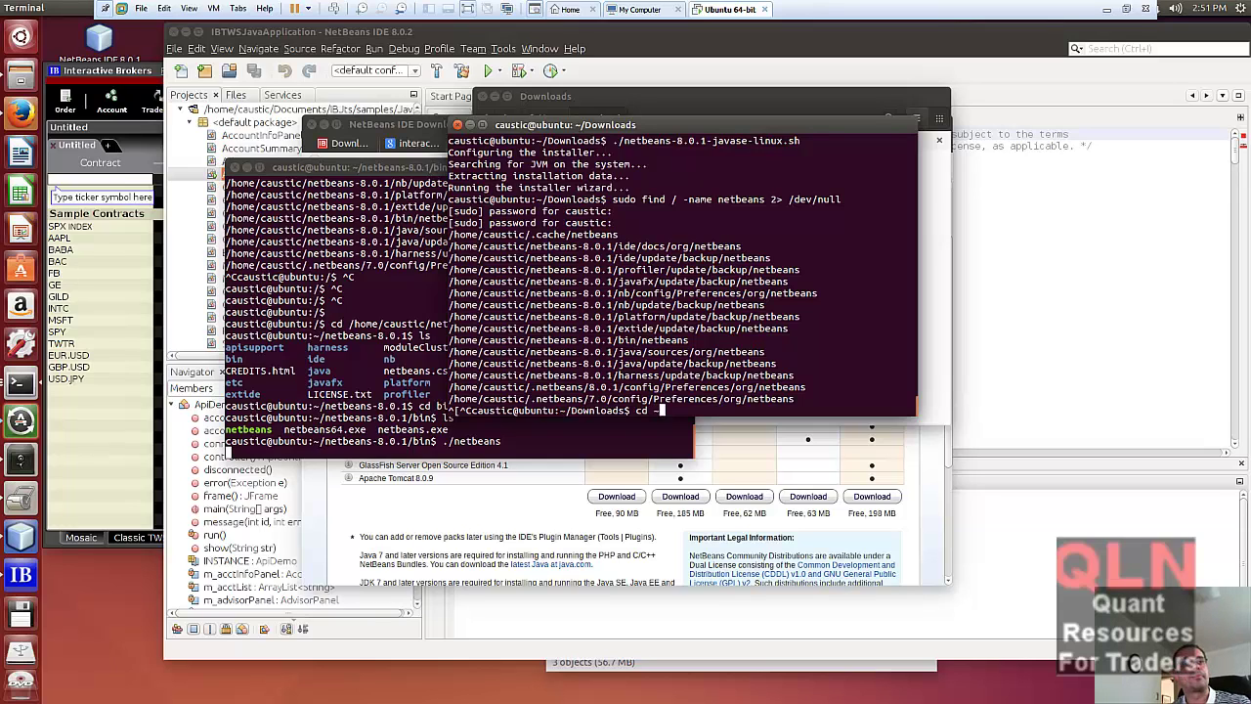
text(/)
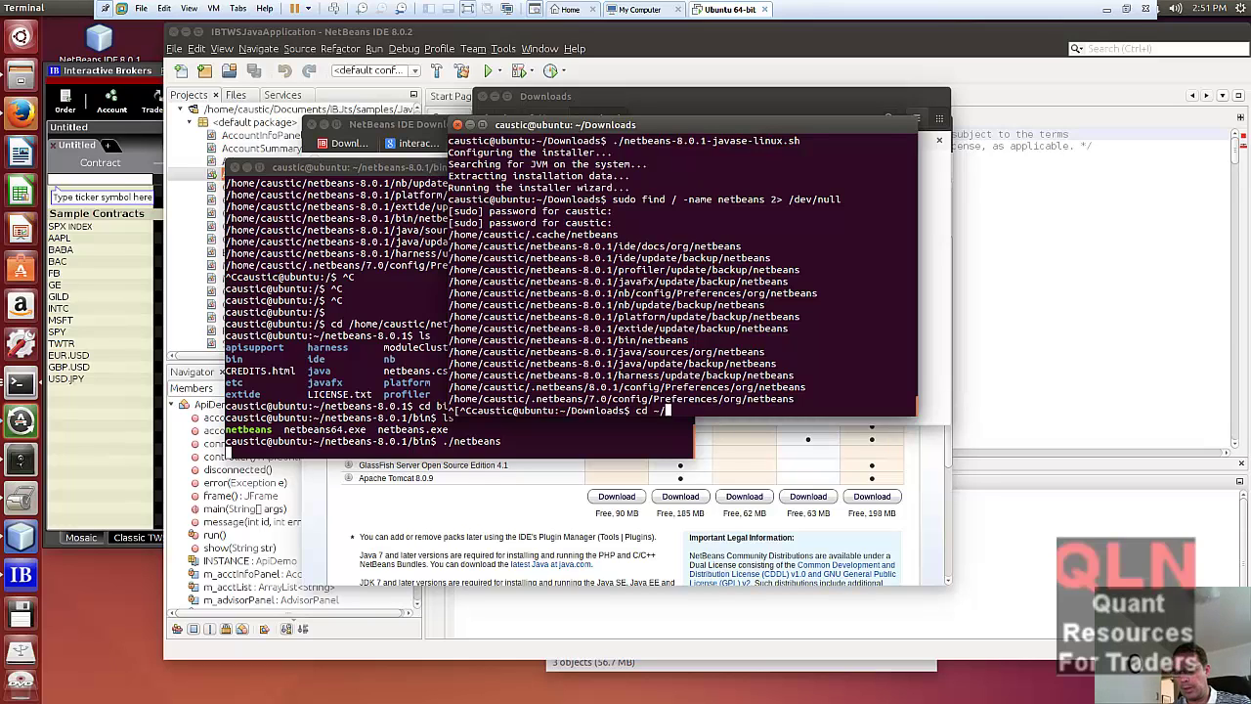
key(BackSpace)
key(BackSpace)
key(BackSpace)
key(BackSpace)
key(BackSpace)
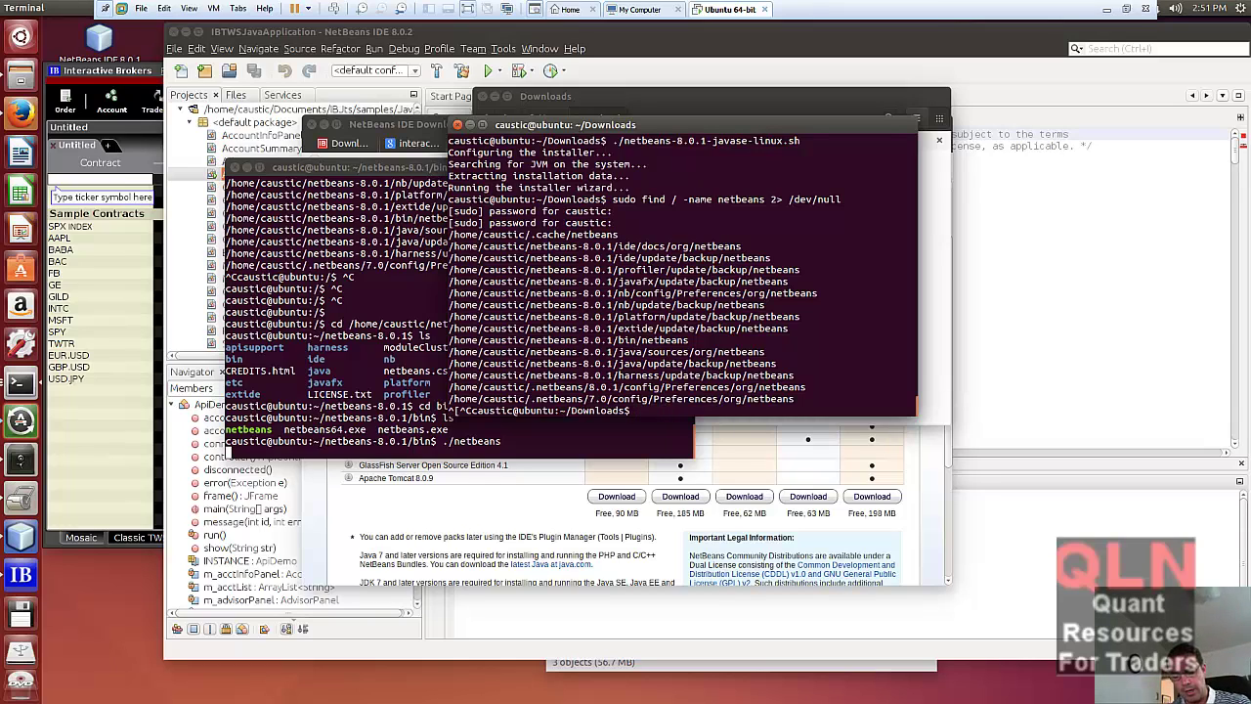
text(cd )
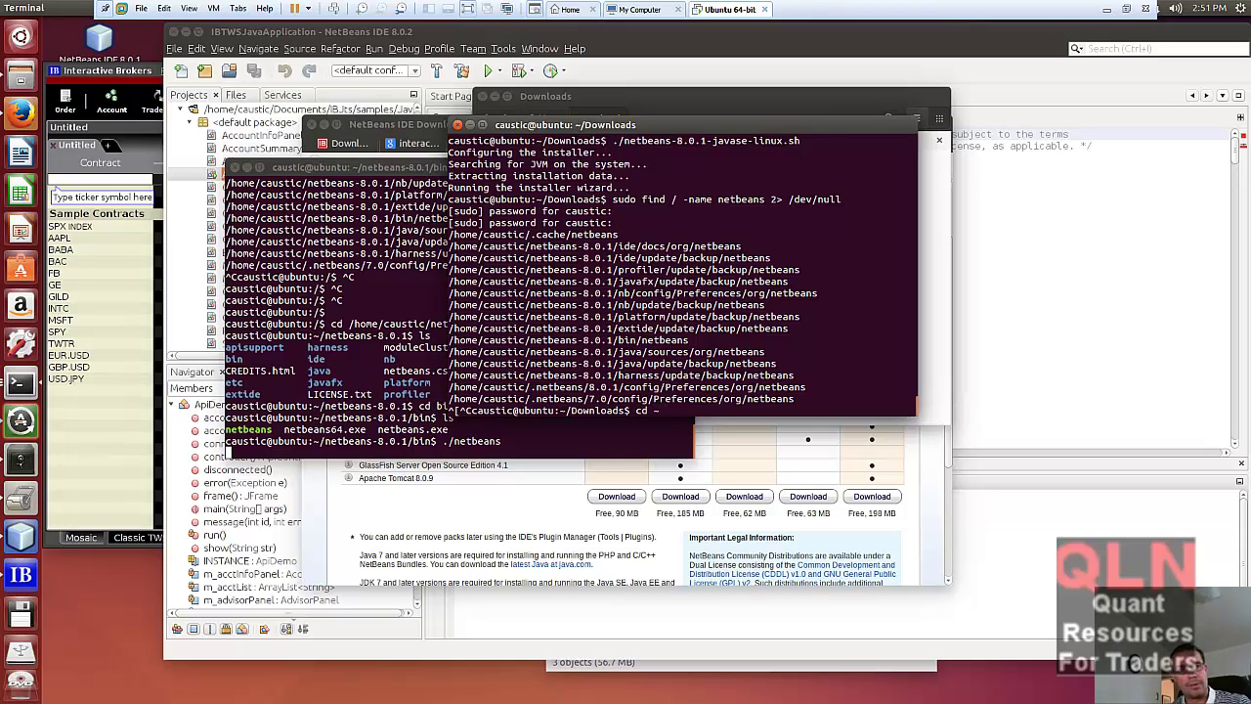
text(~)
key(Return)
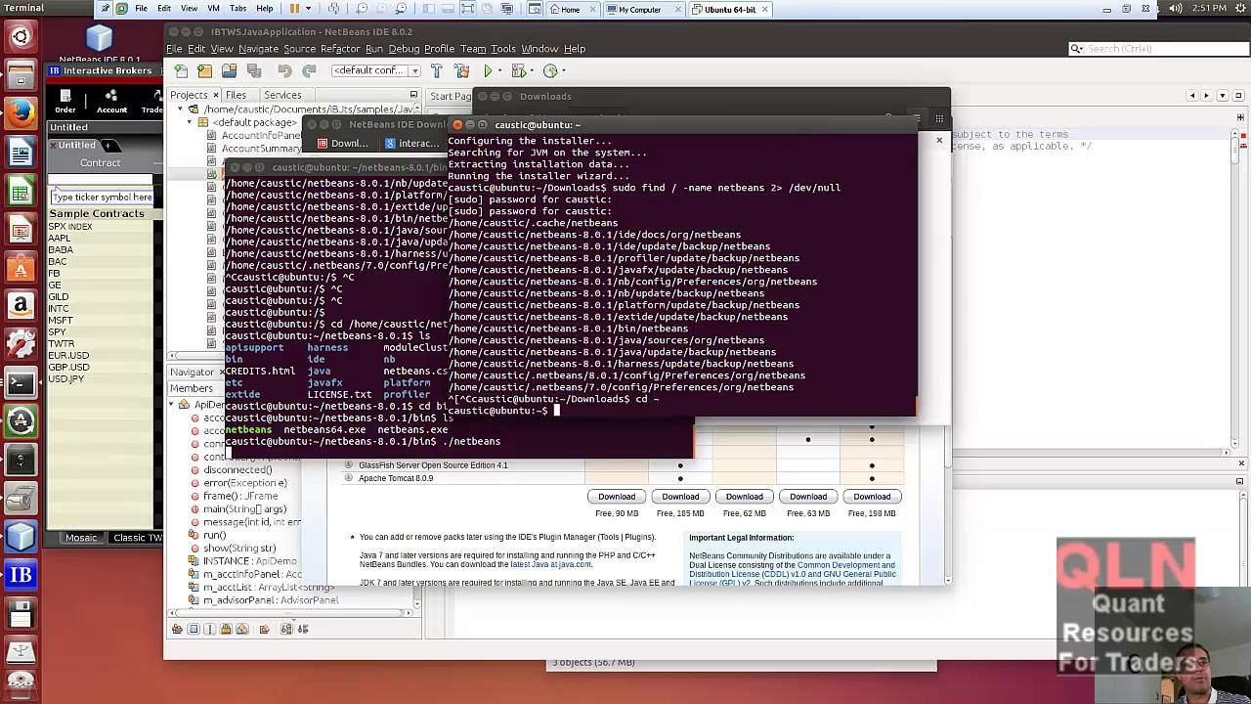
text(ls .)
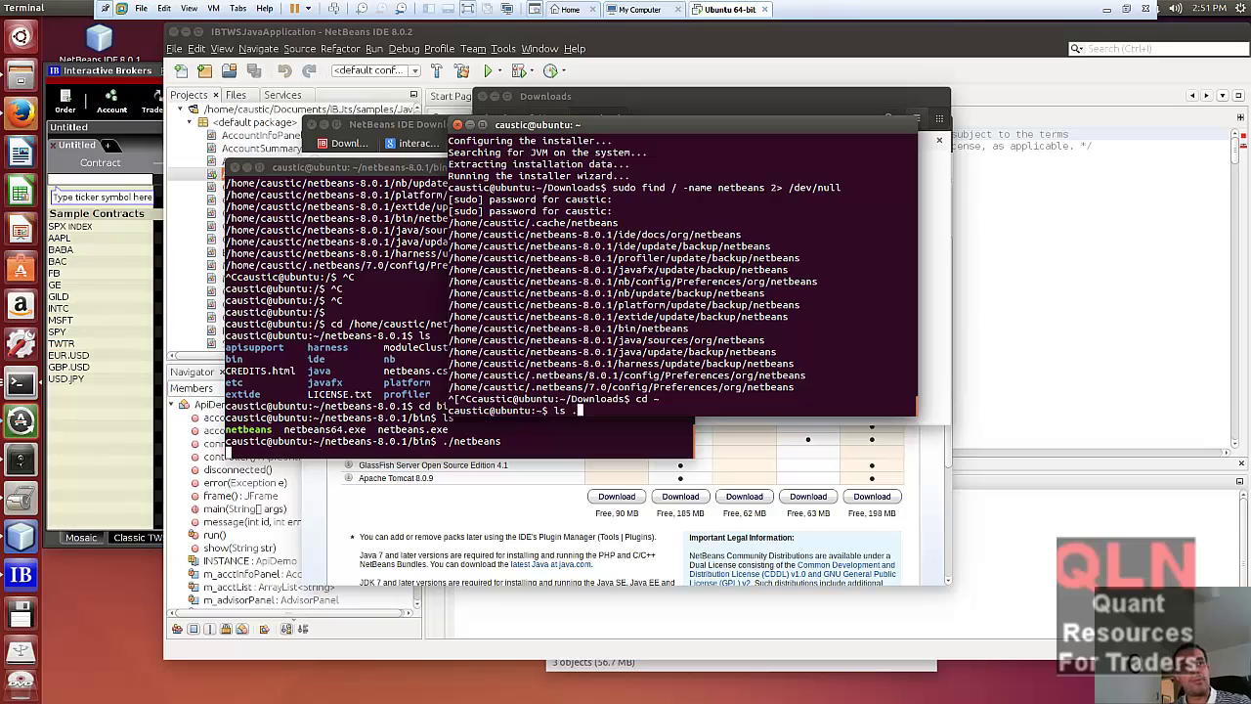
text(netbeans/)
key(Return)
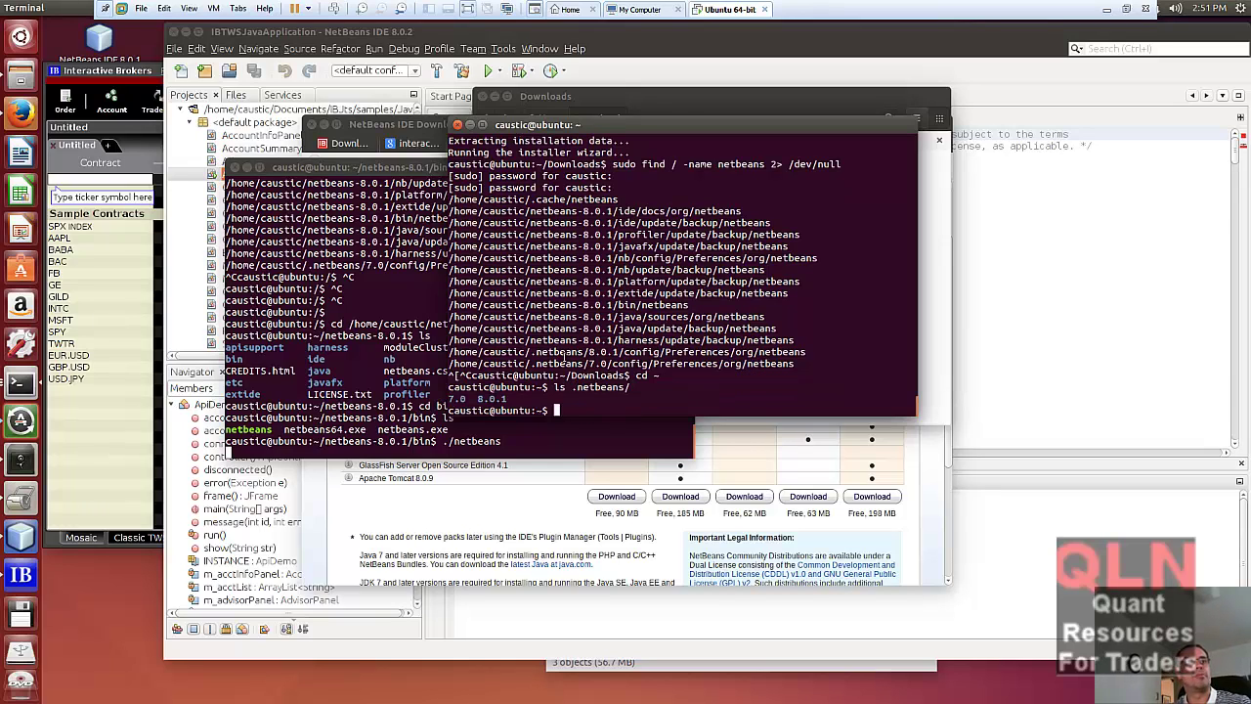
- Try cd 8.0.1, which fails with no such directory, and clear the prompt
text(cd)
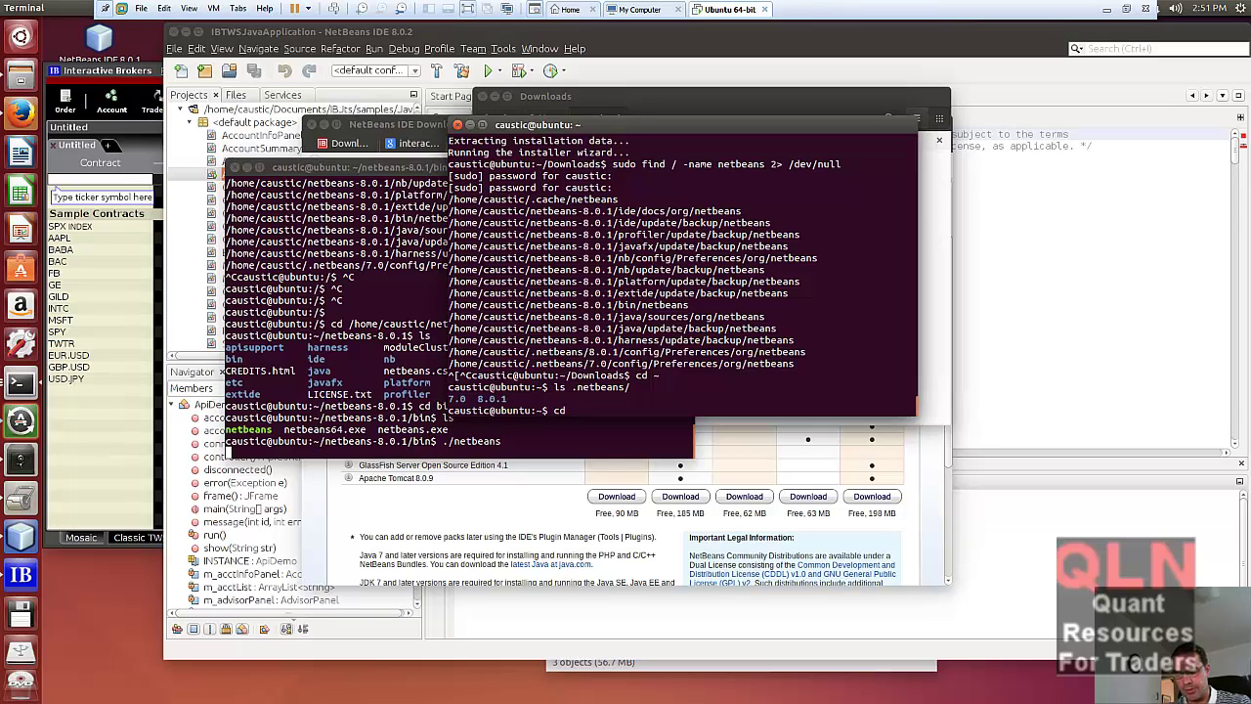
text( 8.)
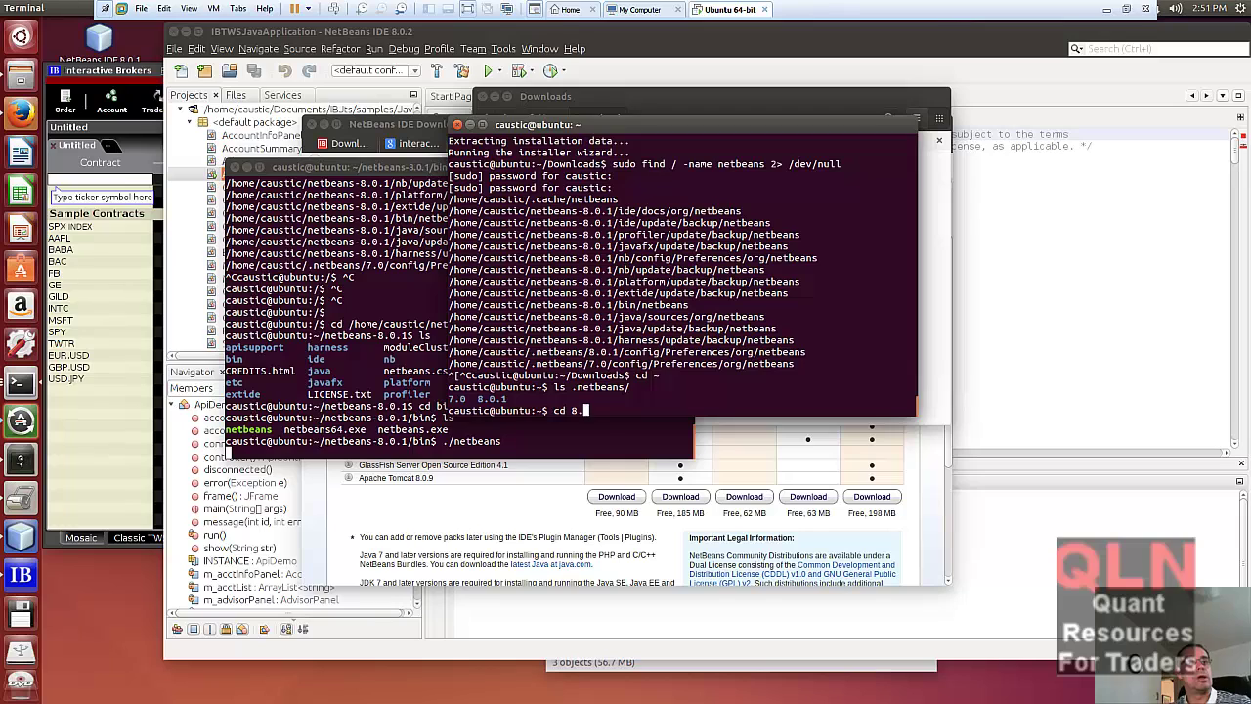
text(0.1)
key(BackSpace)
text(.1)
key(Return)
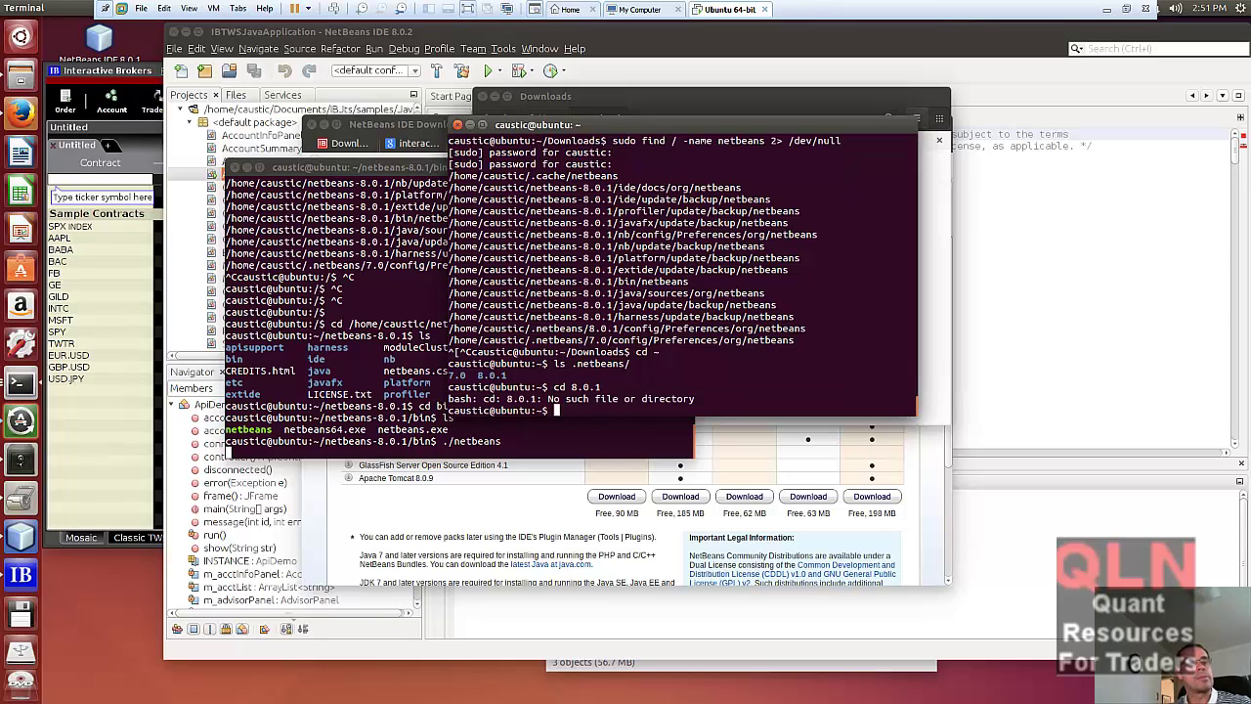
text(cd)
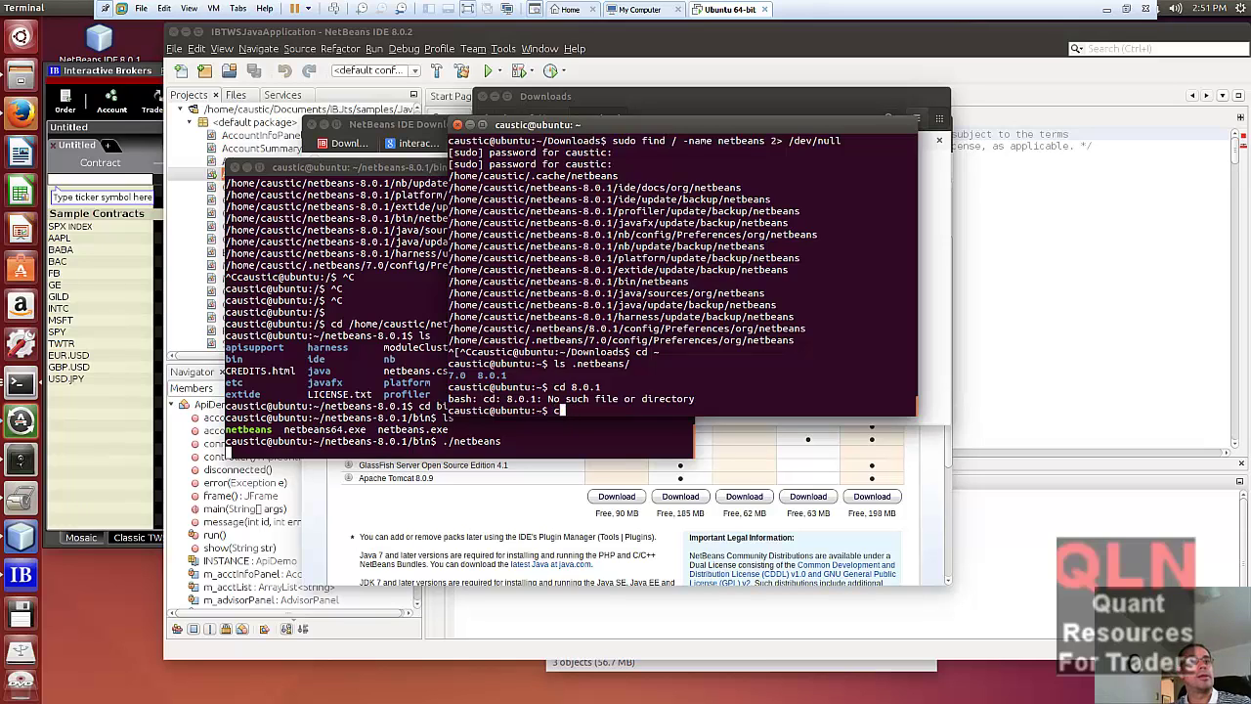
key(BackSpace)
- List the home folder, then enter netbeans-8.0.1 and list its contents
text(ls)
key(Return)
text(pwd)
key(Return)
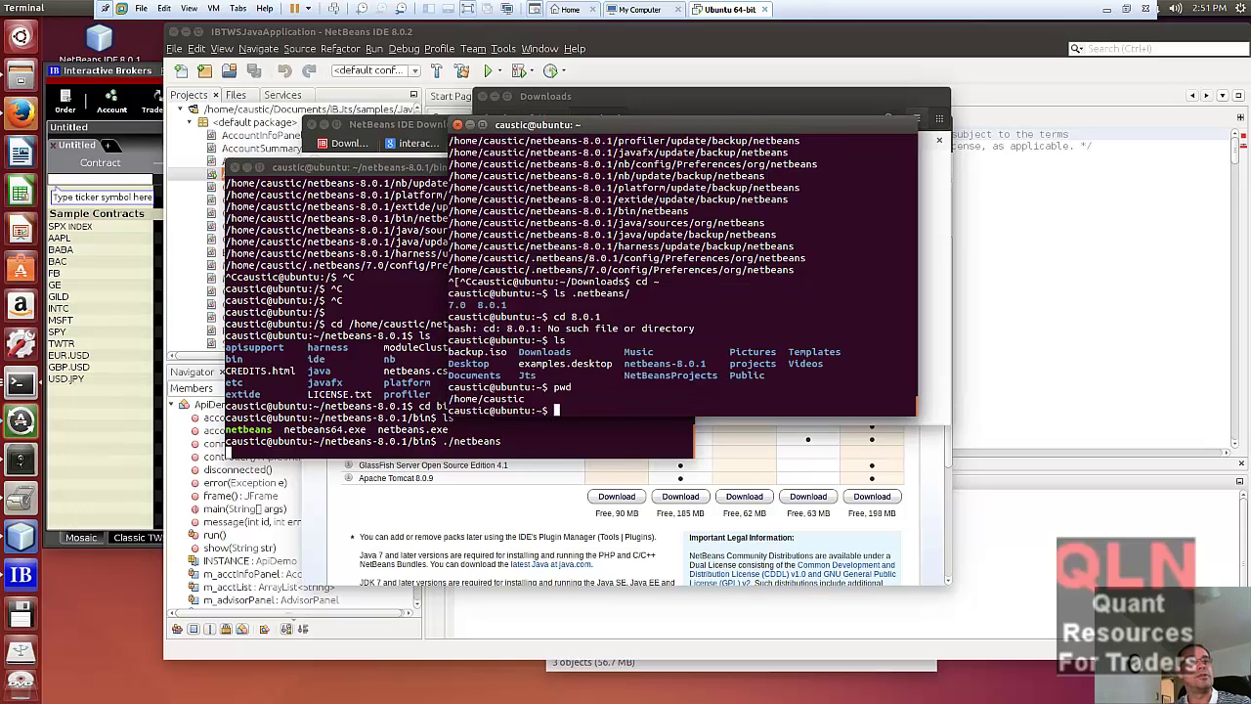
text(cd )
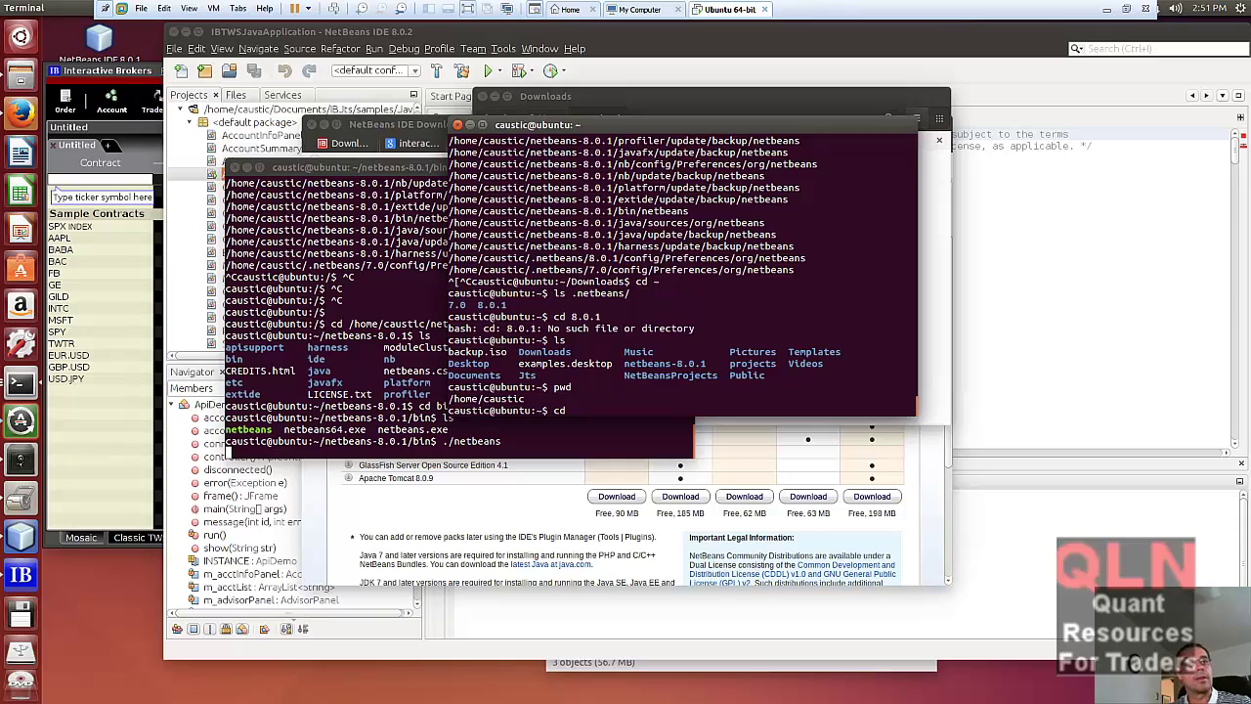
text(net)
key(Tab)
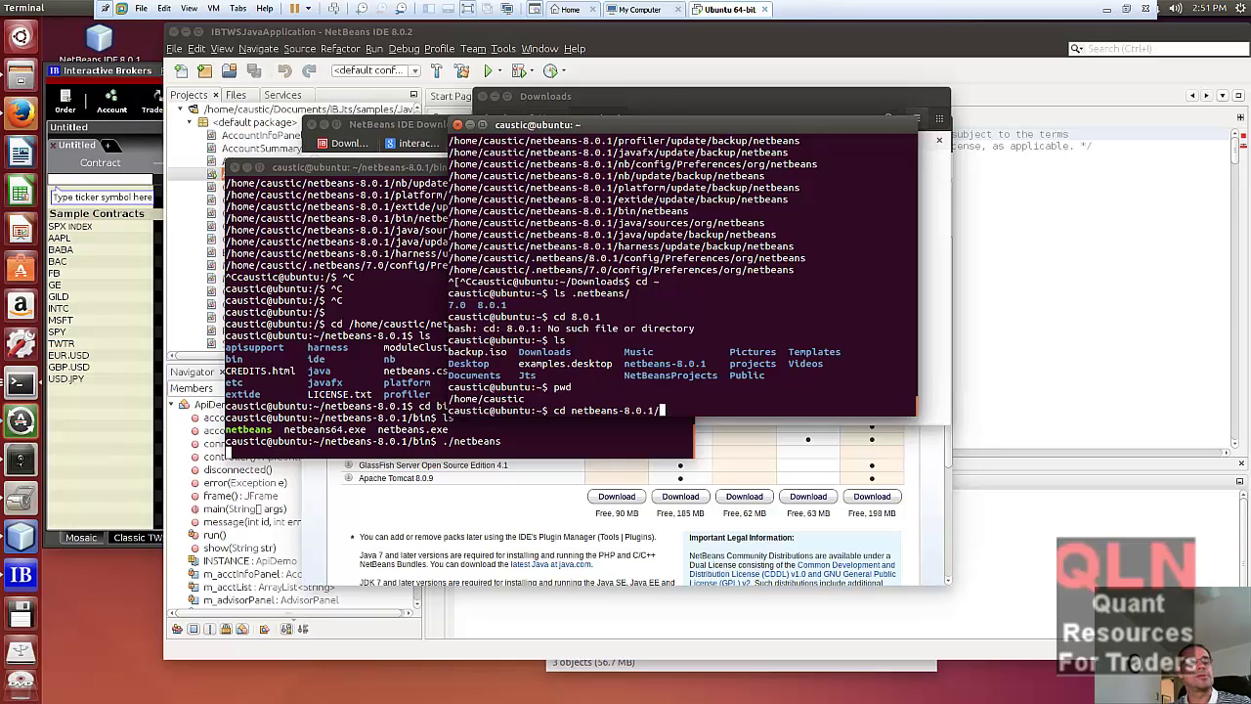
key(Return)
text(ls)
key(Return)
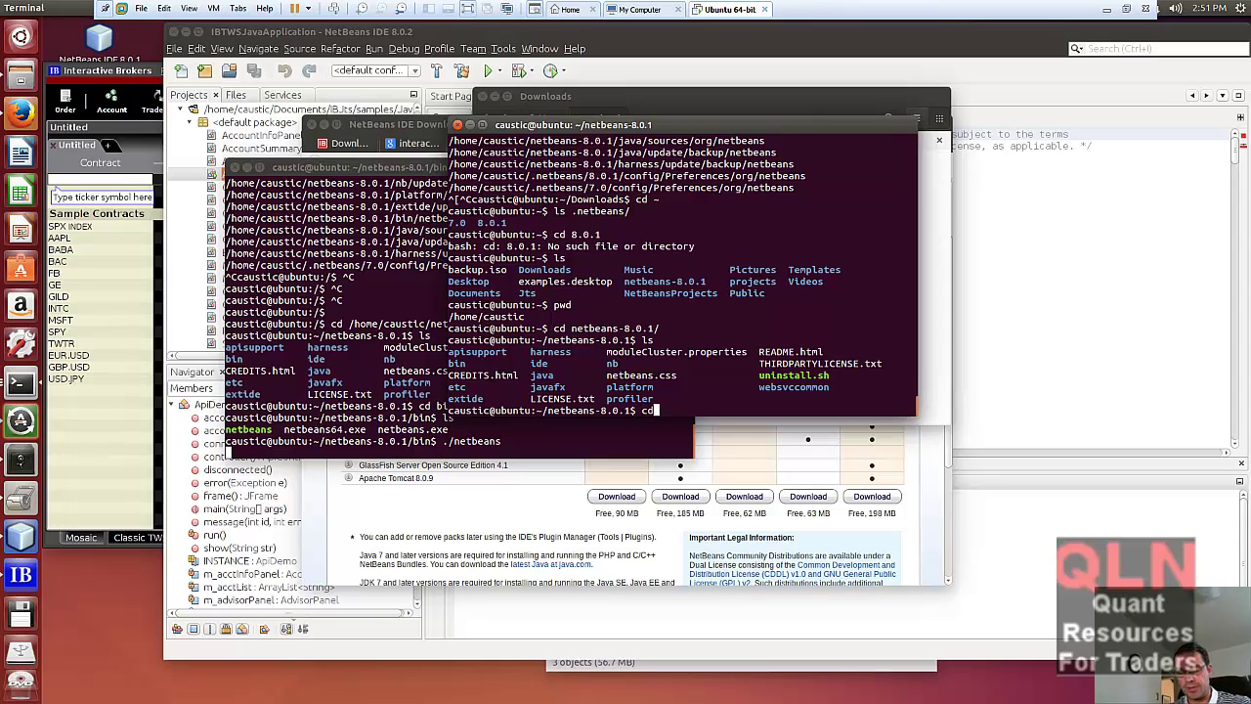
- Enter the bin folder, list its launchers, type ./netbeans, and raise the NetBeans IDE window
text(cd bin)
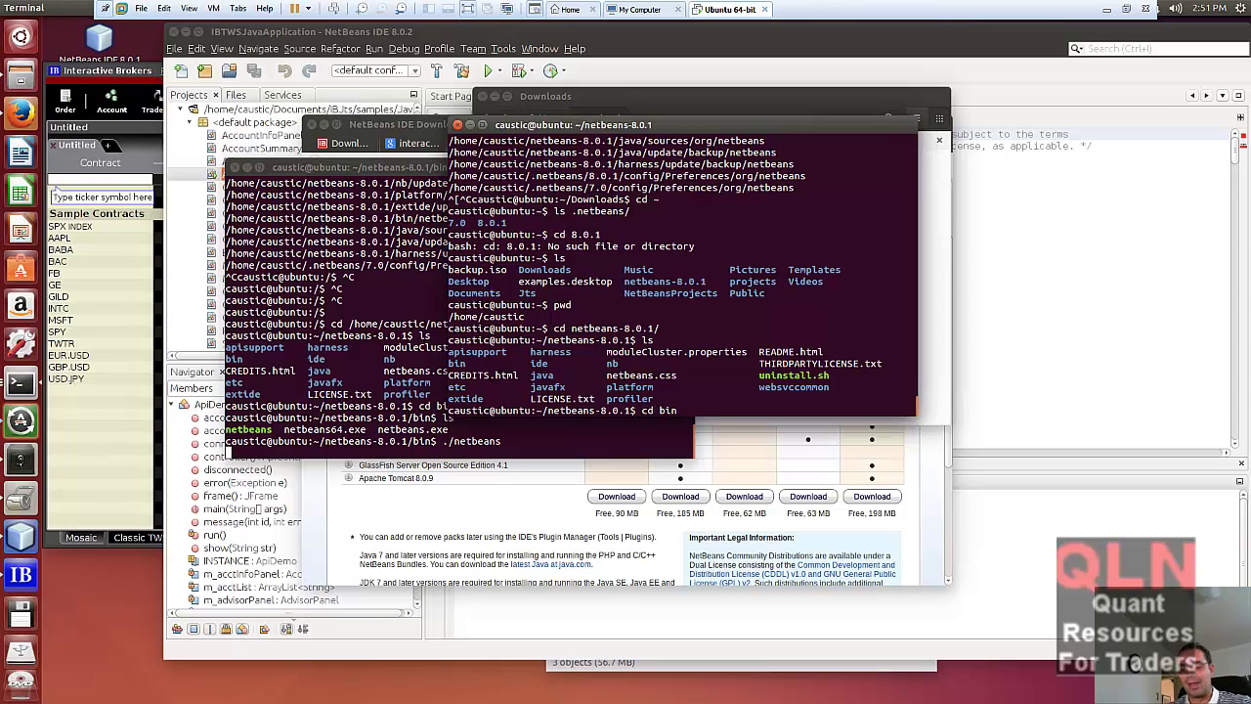
key(Return)
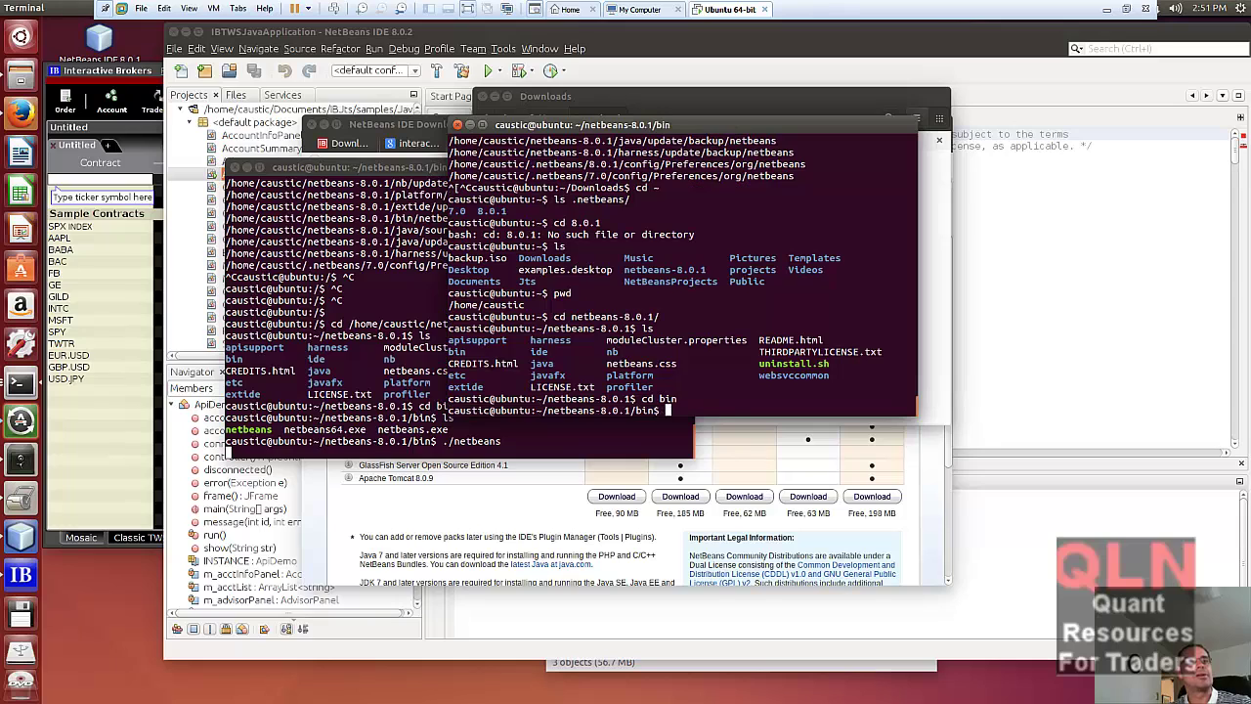
text(ls)
key(Return)
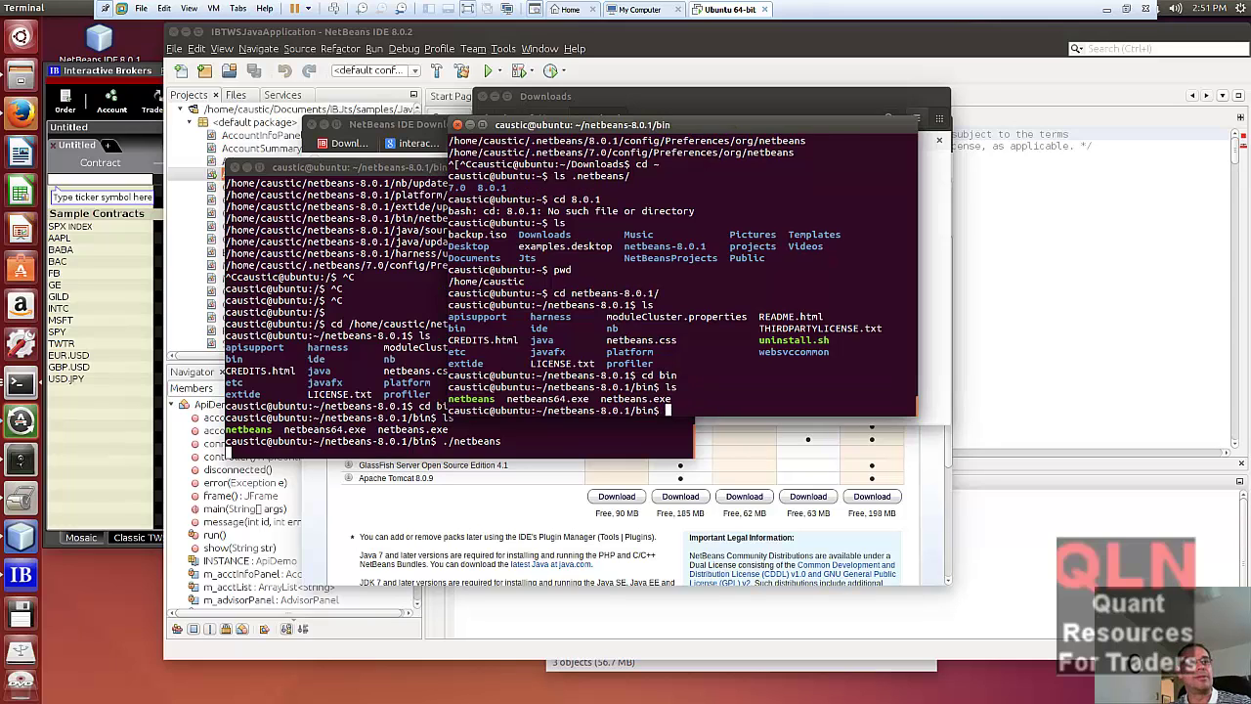
text(./ne)
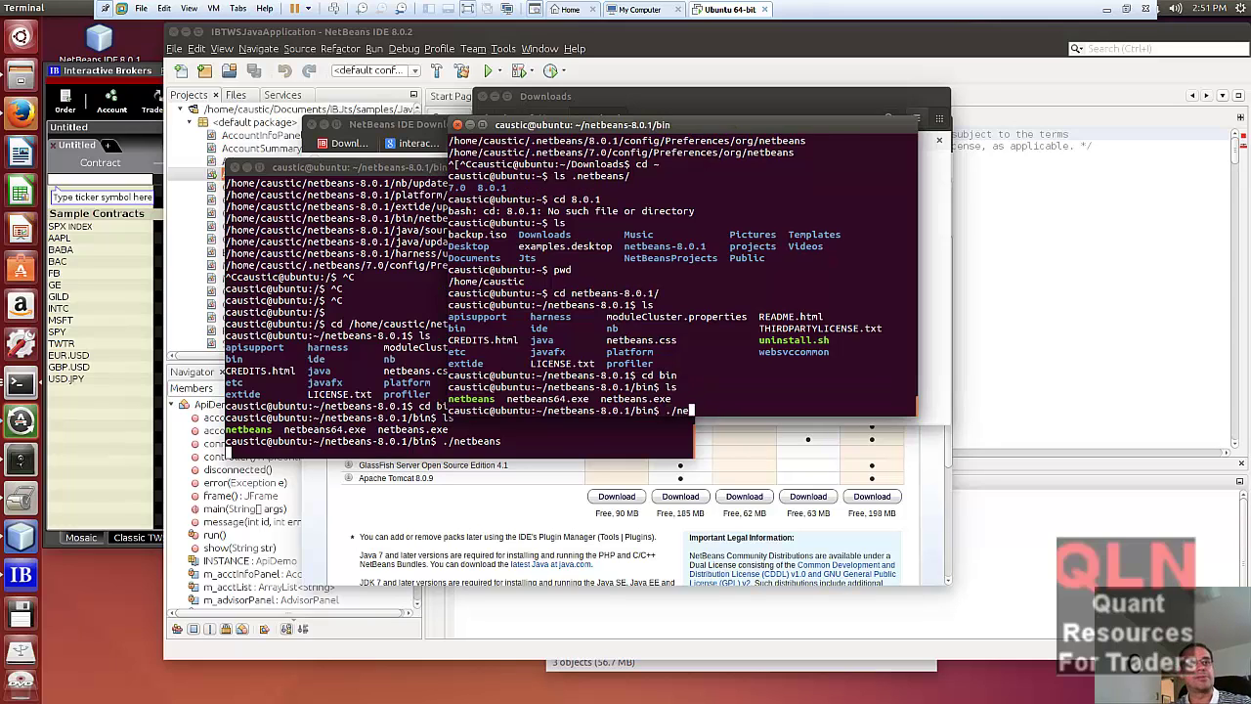
text(tbean)
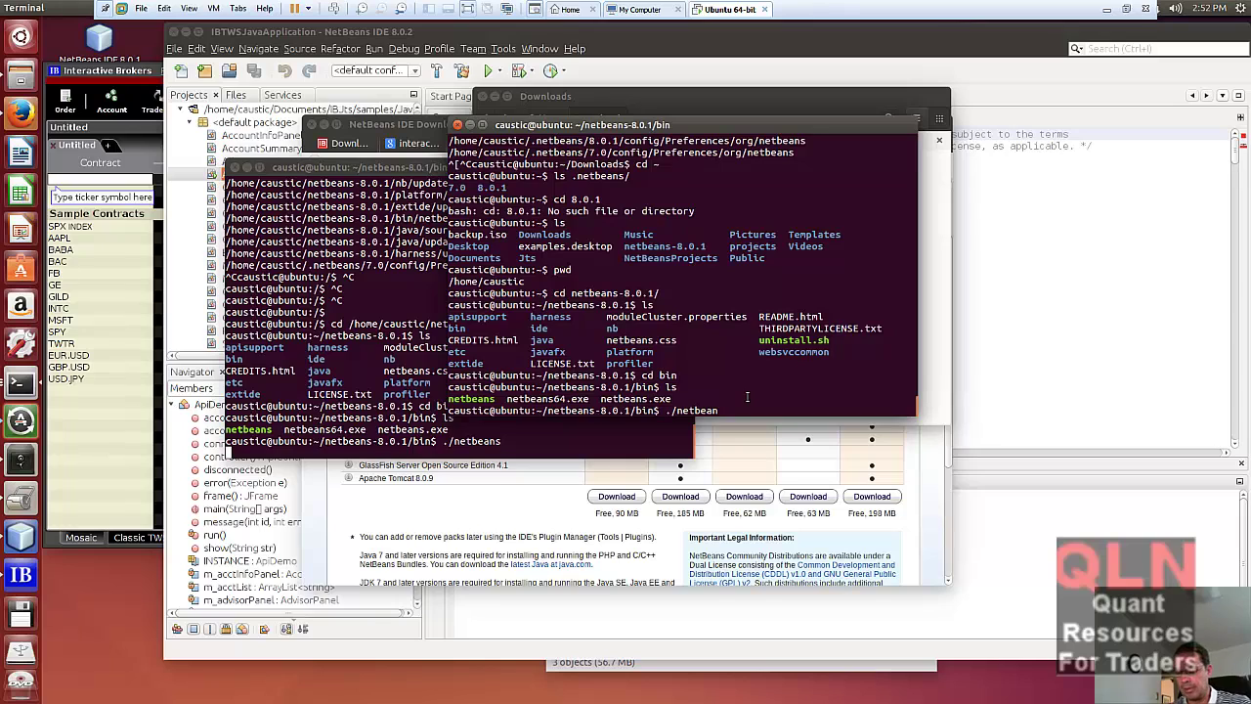
text(s)
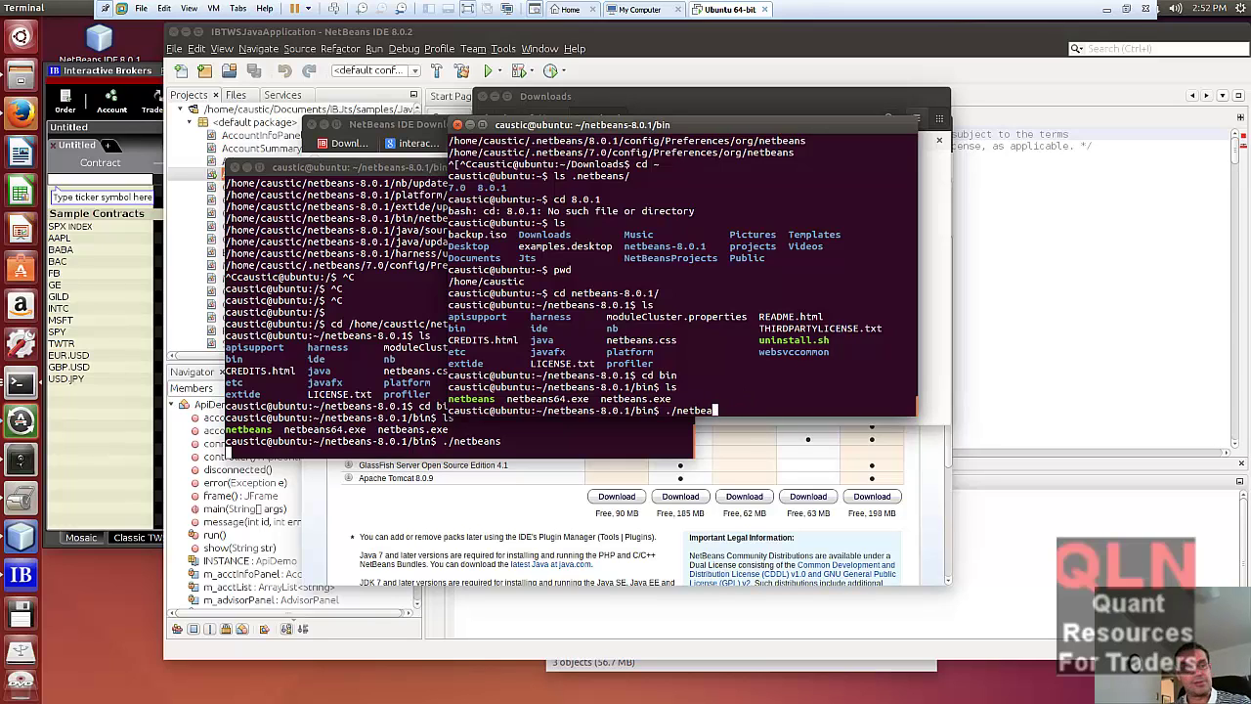
text(ns)
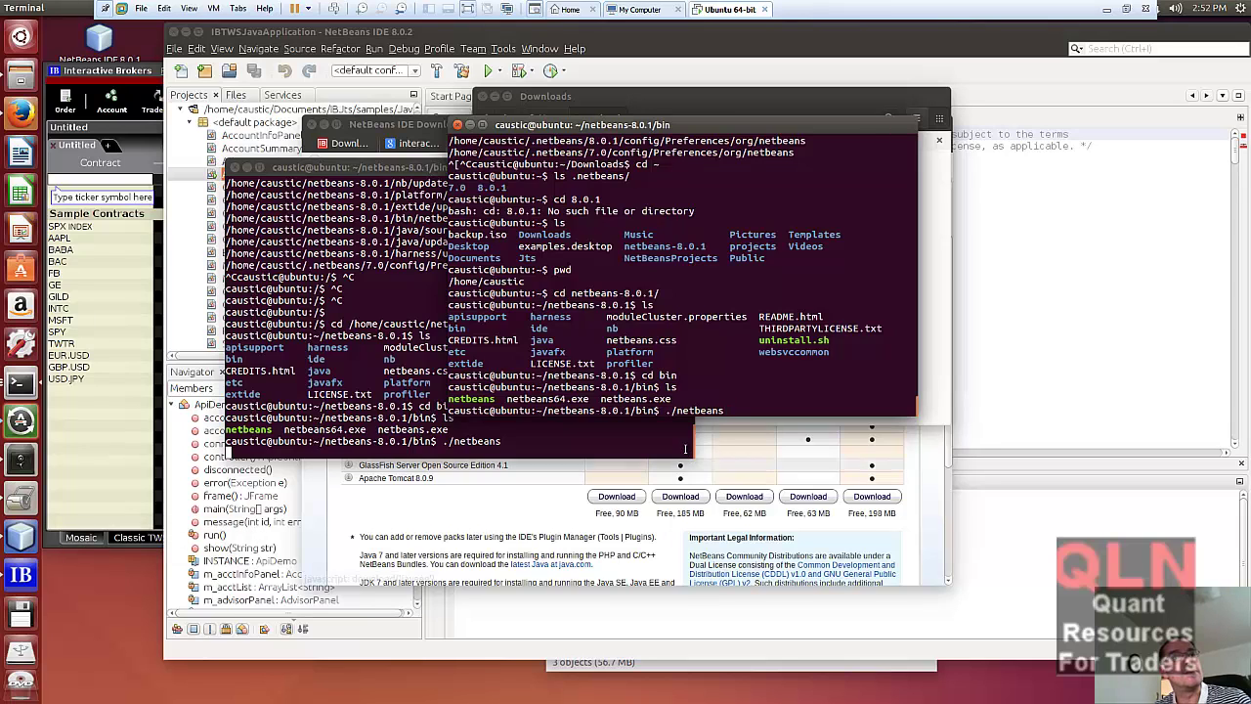
click(21, 536)
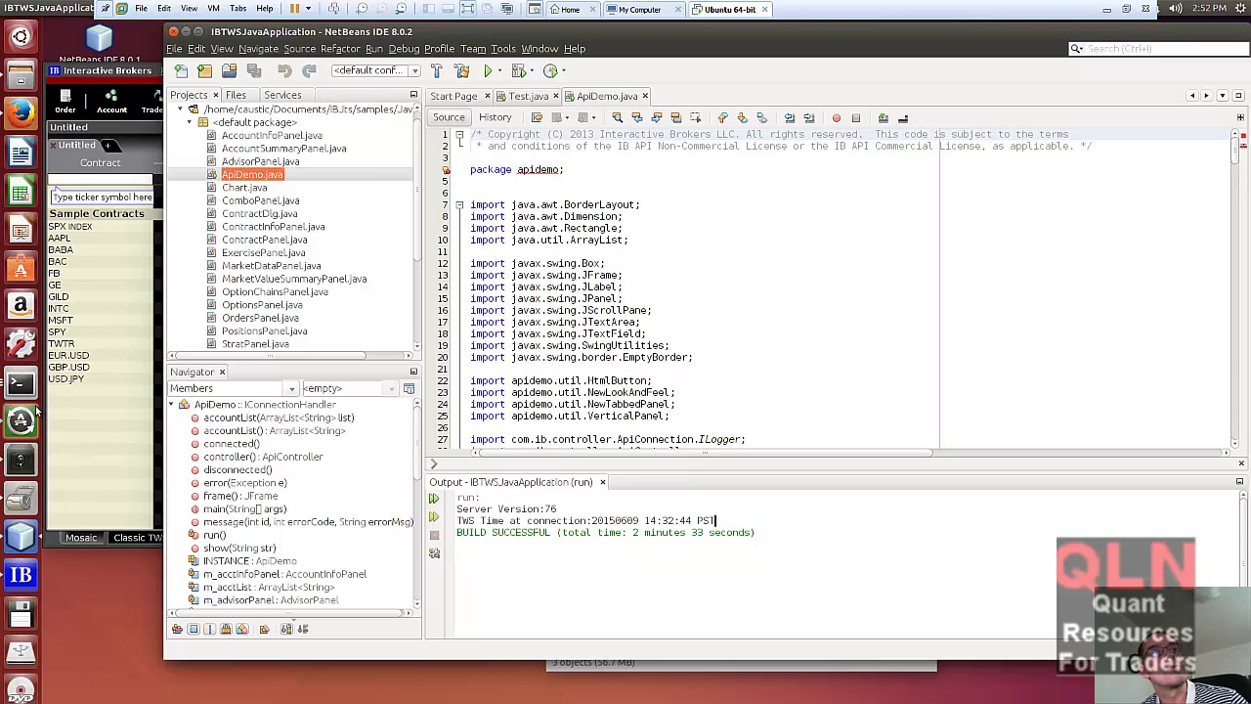
- Bring Firefox forward and open the JavaAPIGettingStarted.pdf tab at Chapter 5 on page 27
click(20, 112)
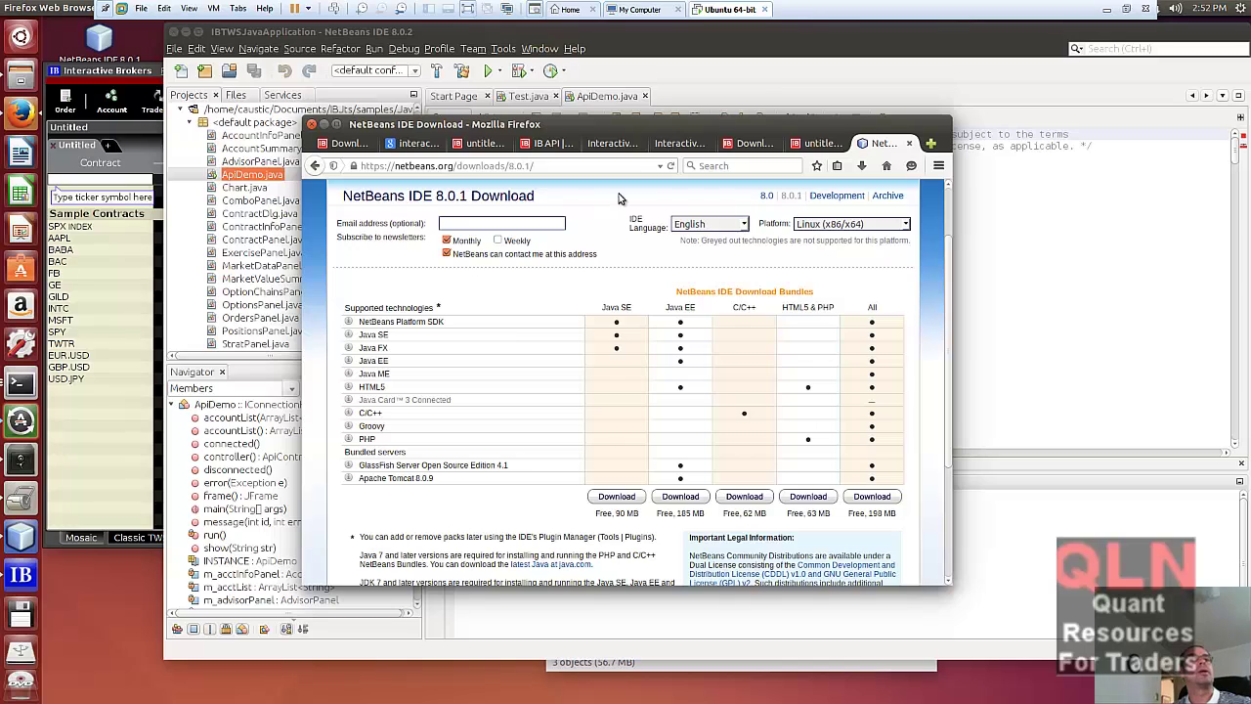
mouse_move(671, 149)
mouse_down()
mouse_move(410, 147)
mouse_move(682, 145)
mouse_up()
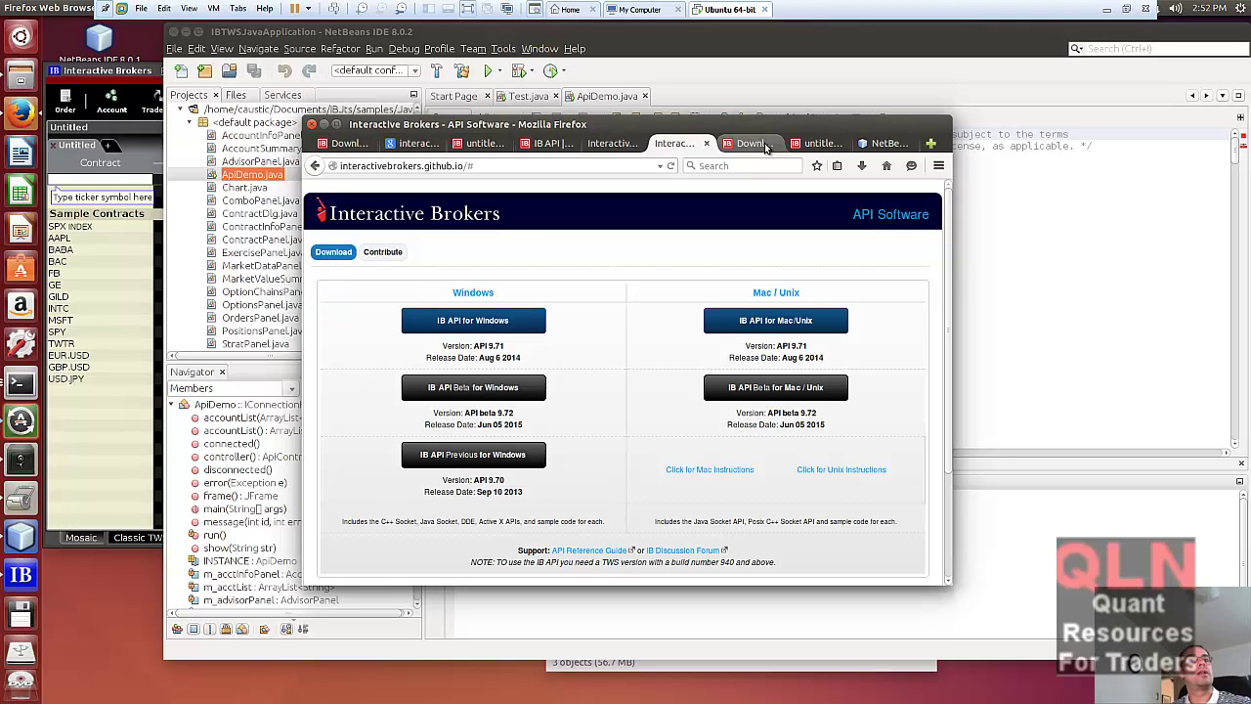
click(883, 144)
click(818, 144)
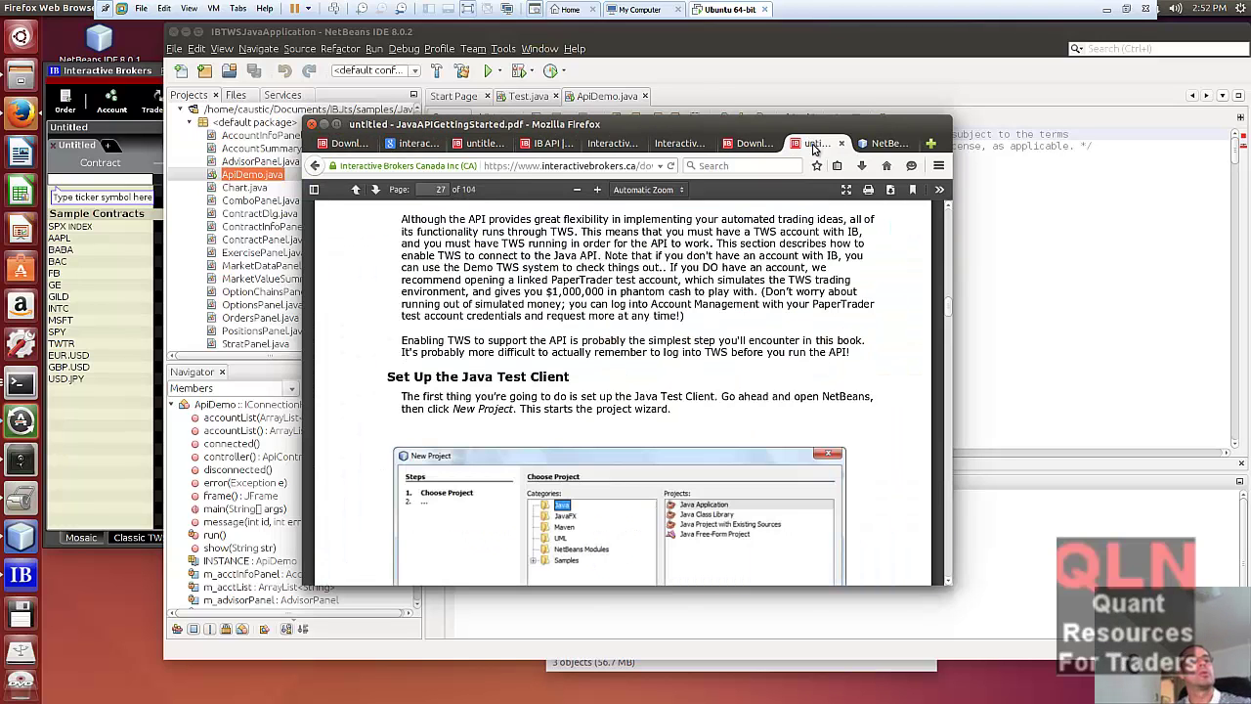
scroll(645, 400, down, 3)
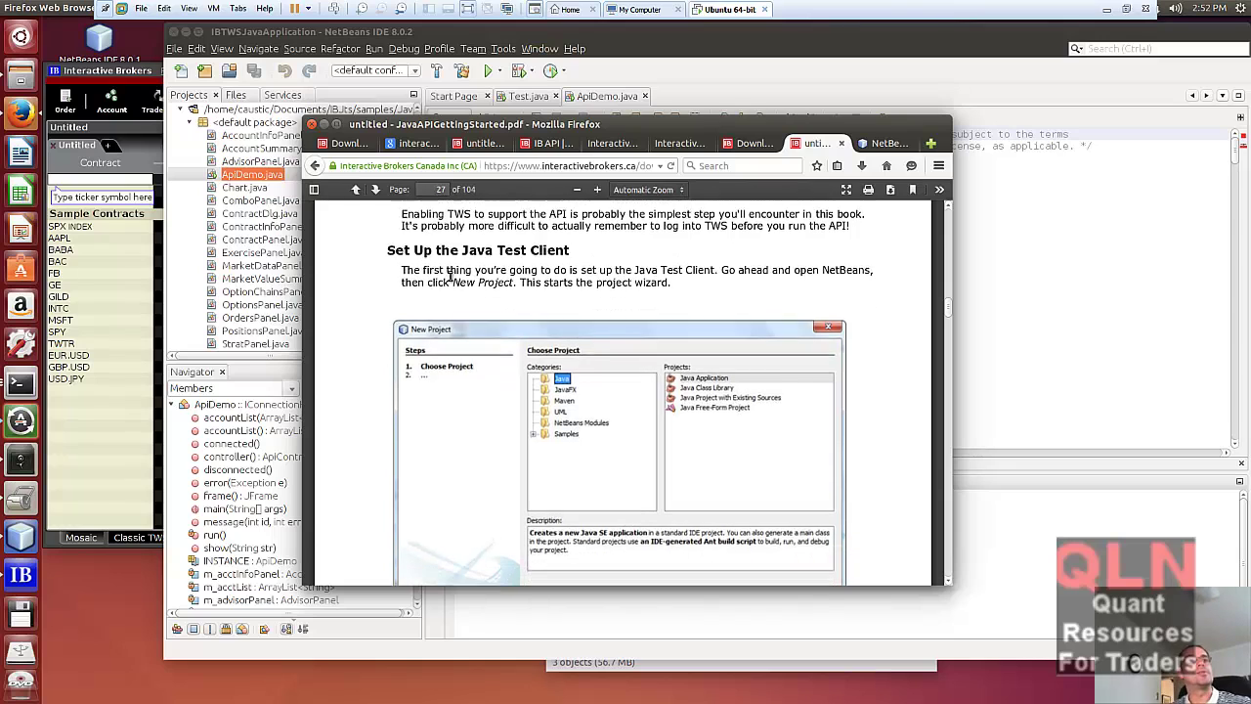
scroll(582, 401, down, 1)
scroll(582, 401, up, 3)
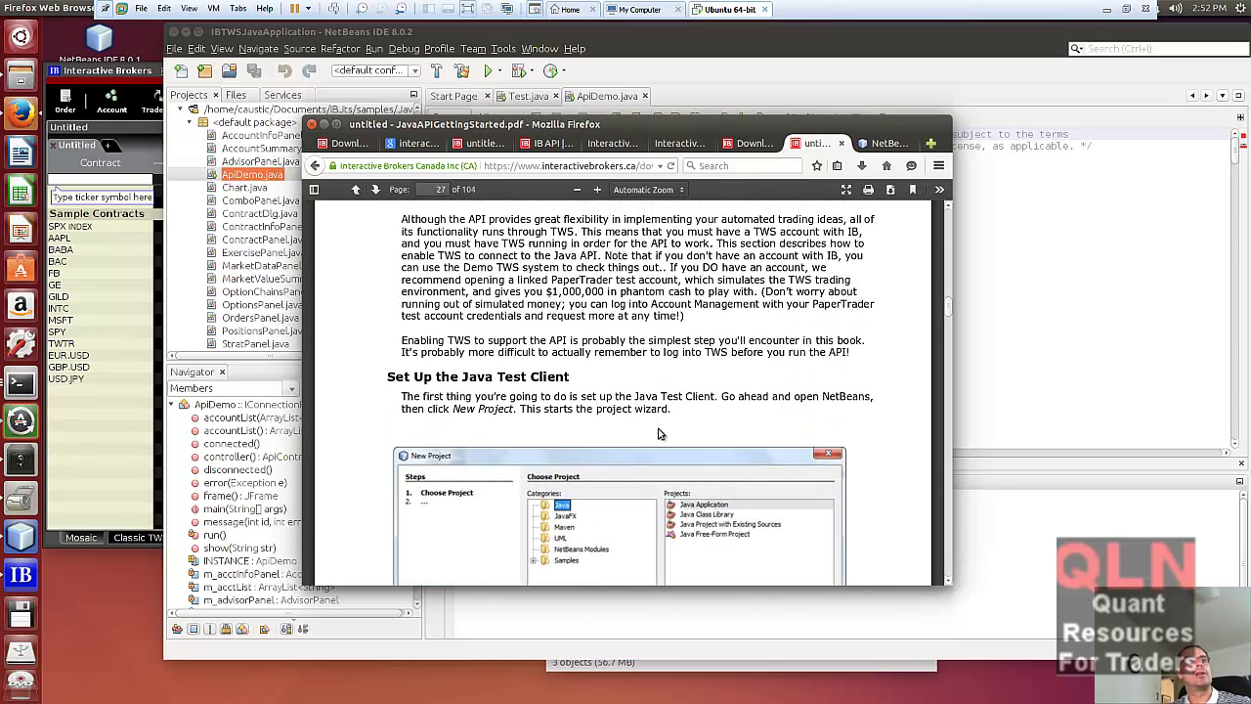
scroll(645, 419, up, 1)
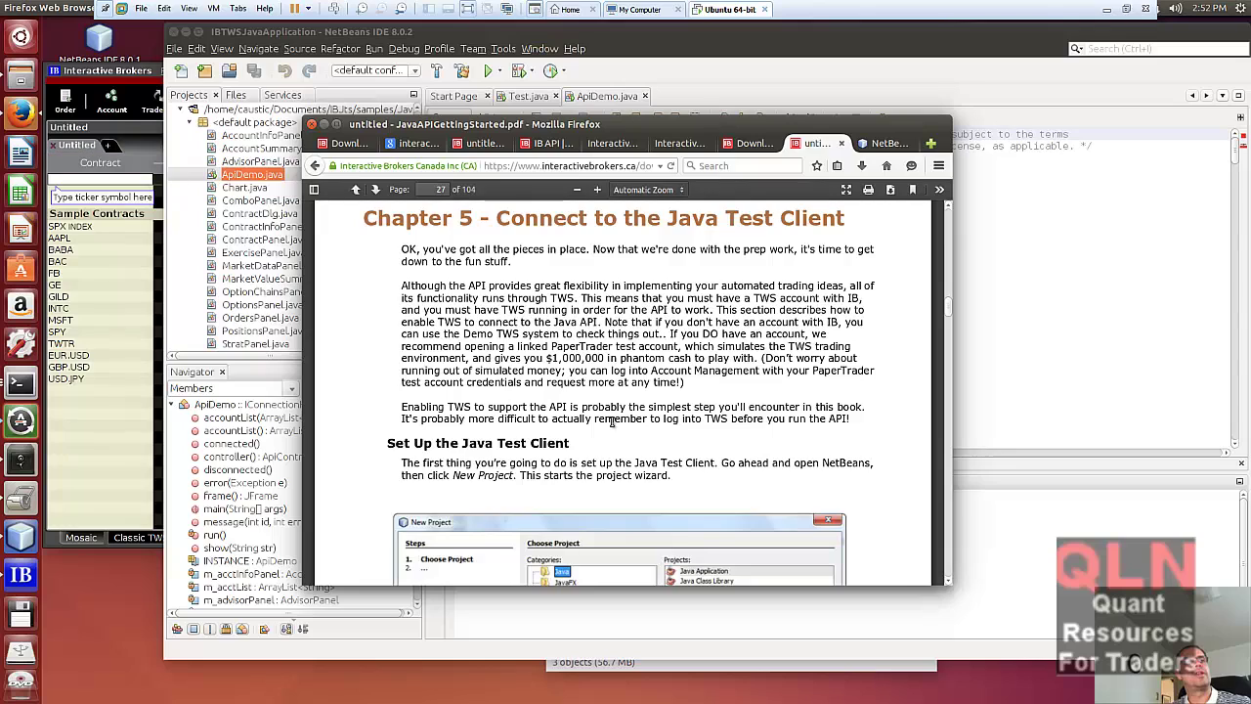
- Scroll through pages 26–27 to read Chapter 5's Set Up the Java Test Client section
scroll(617, 423, up, 1)
scroll(618, 428, up, 12)
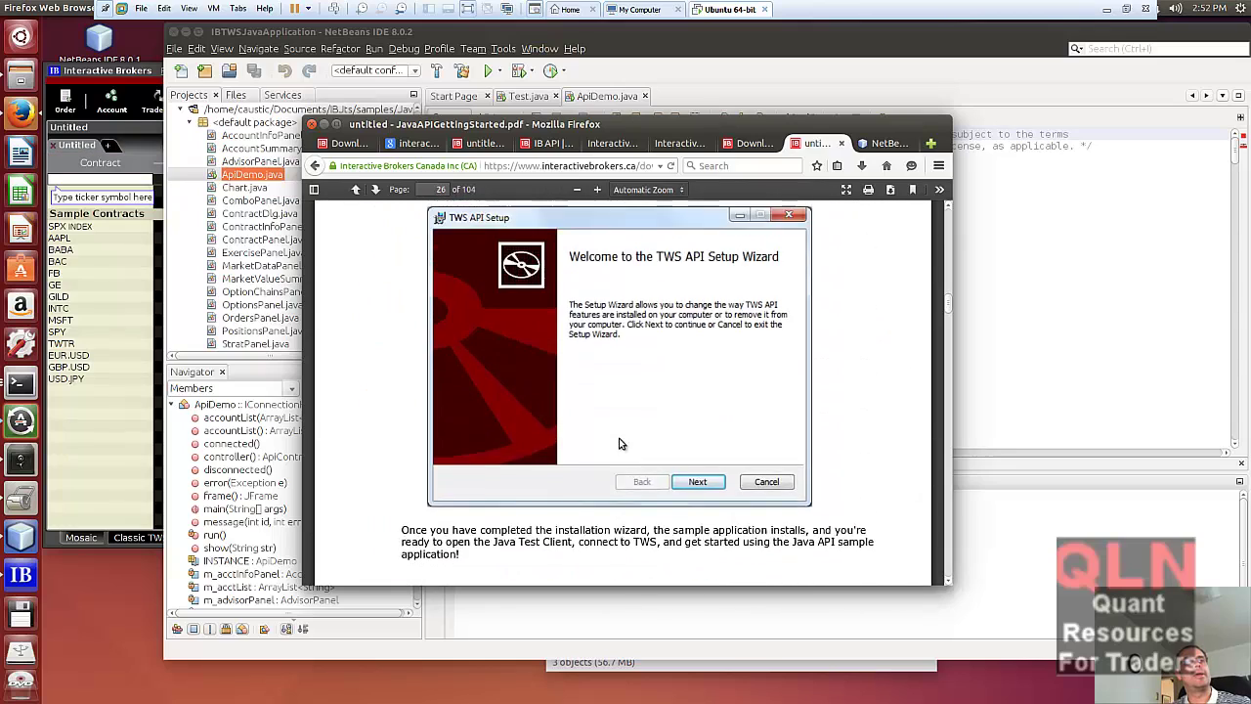
scroll(616, 437, up, 12)
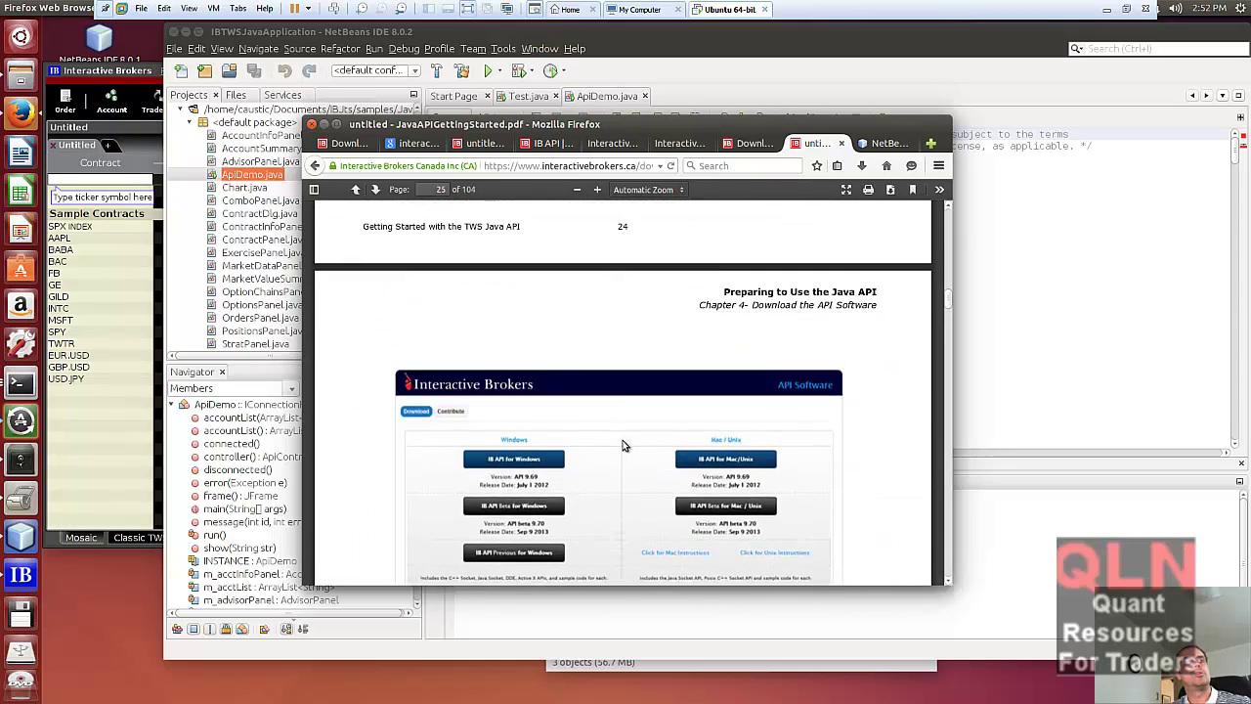
scroll(624, 445, up, 5)
scroll(625, 446, down, 8)
scroll(629, 450, up, 8)
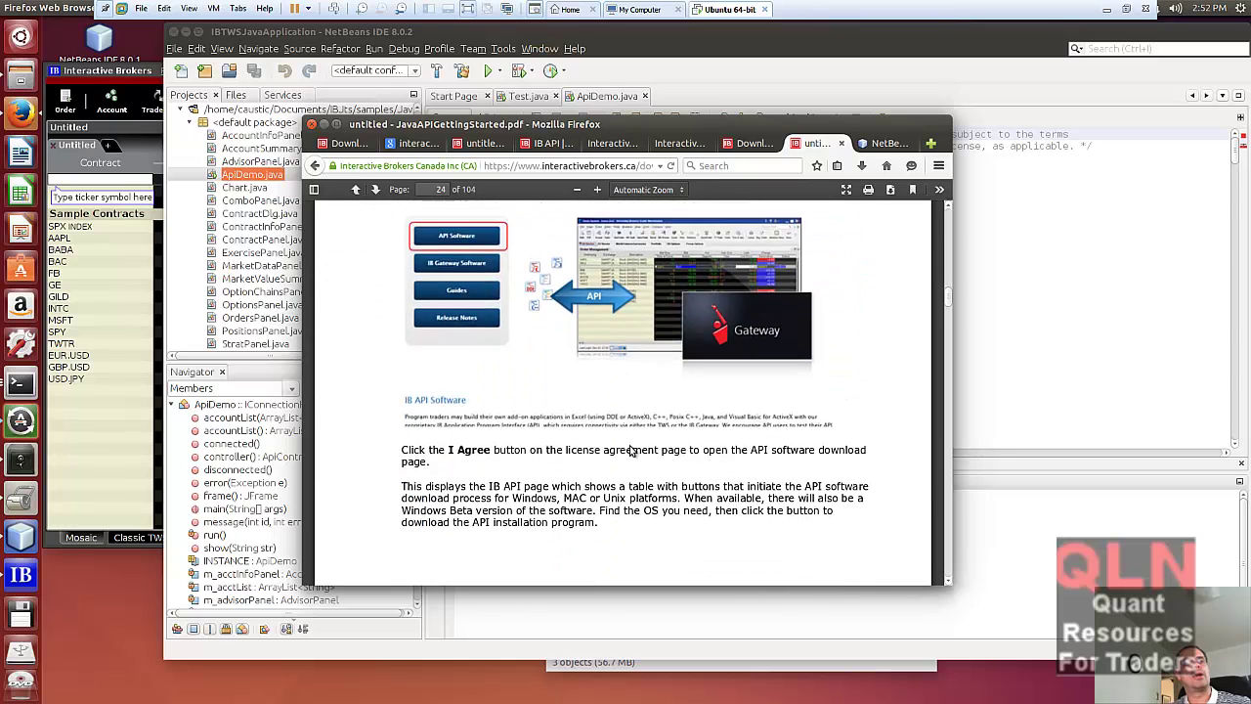
scroll(636, 454, down, 3)
scroll(635, 452, down, 10)
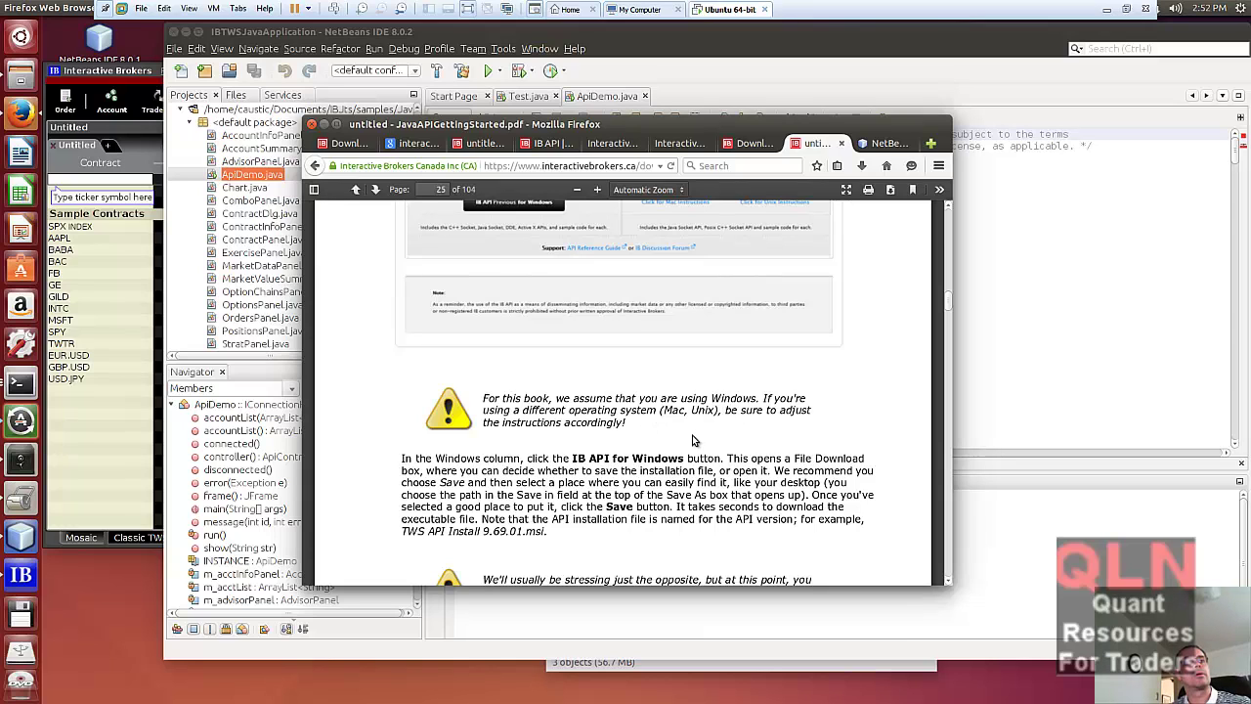
scroll(694, 441, down, 2)
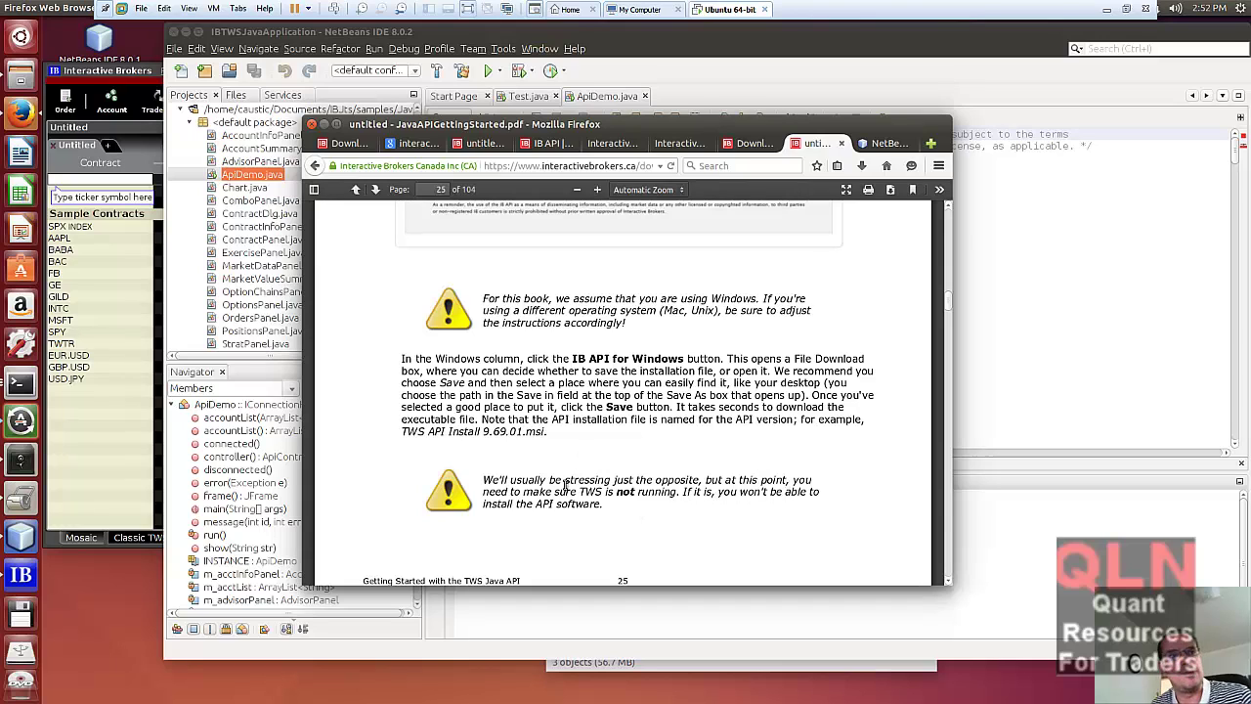
scroll(585, 468, down, 10)
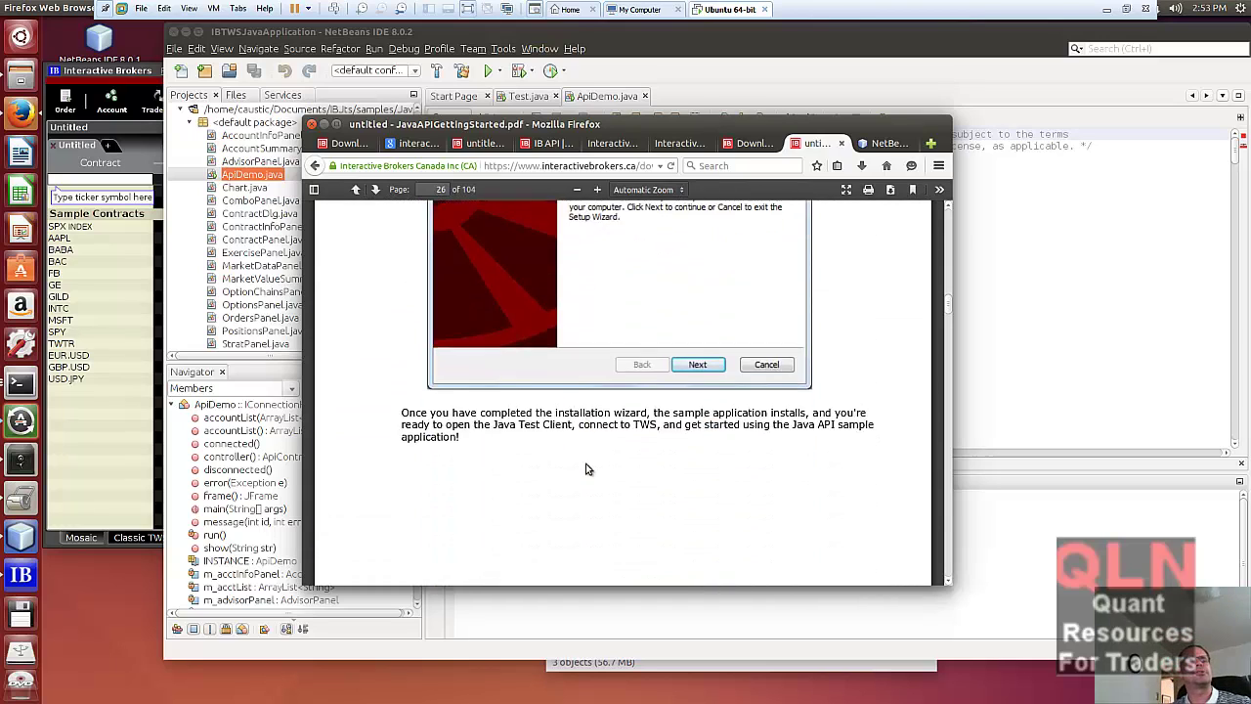
scroll(586, 469, down, 12)
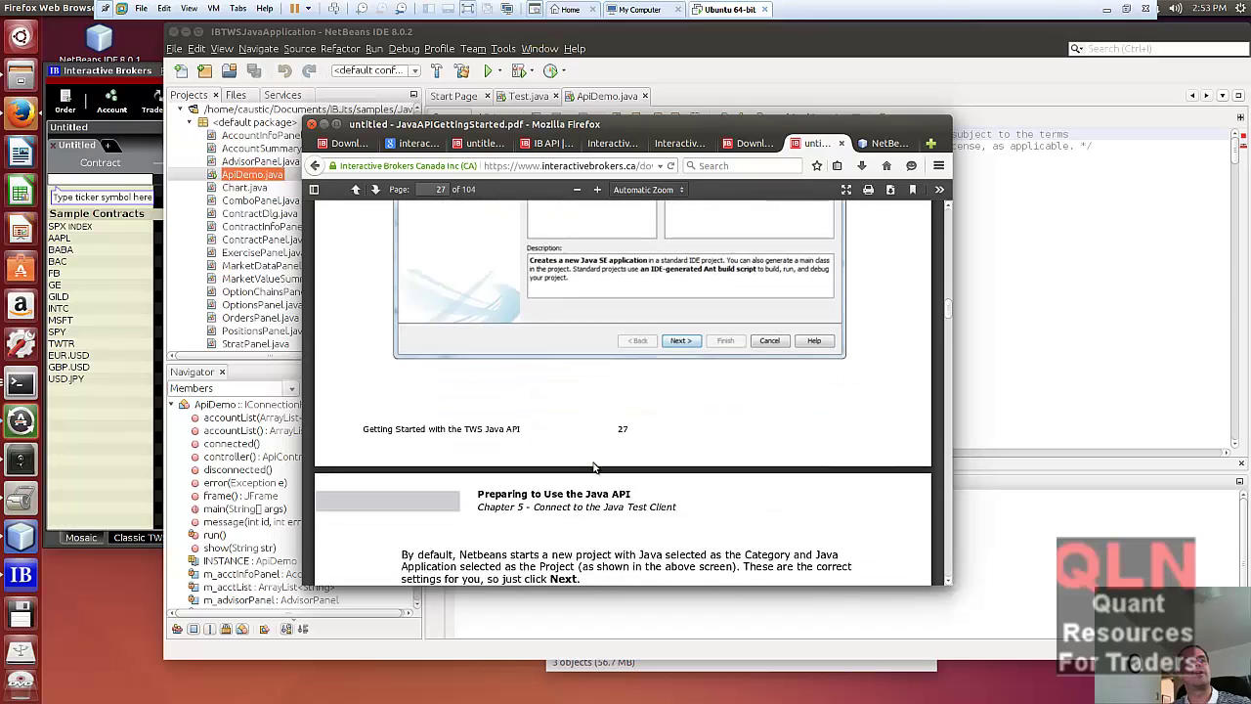
scroll(594, 467, down, 8)
scroll(587, 467, up, 11)
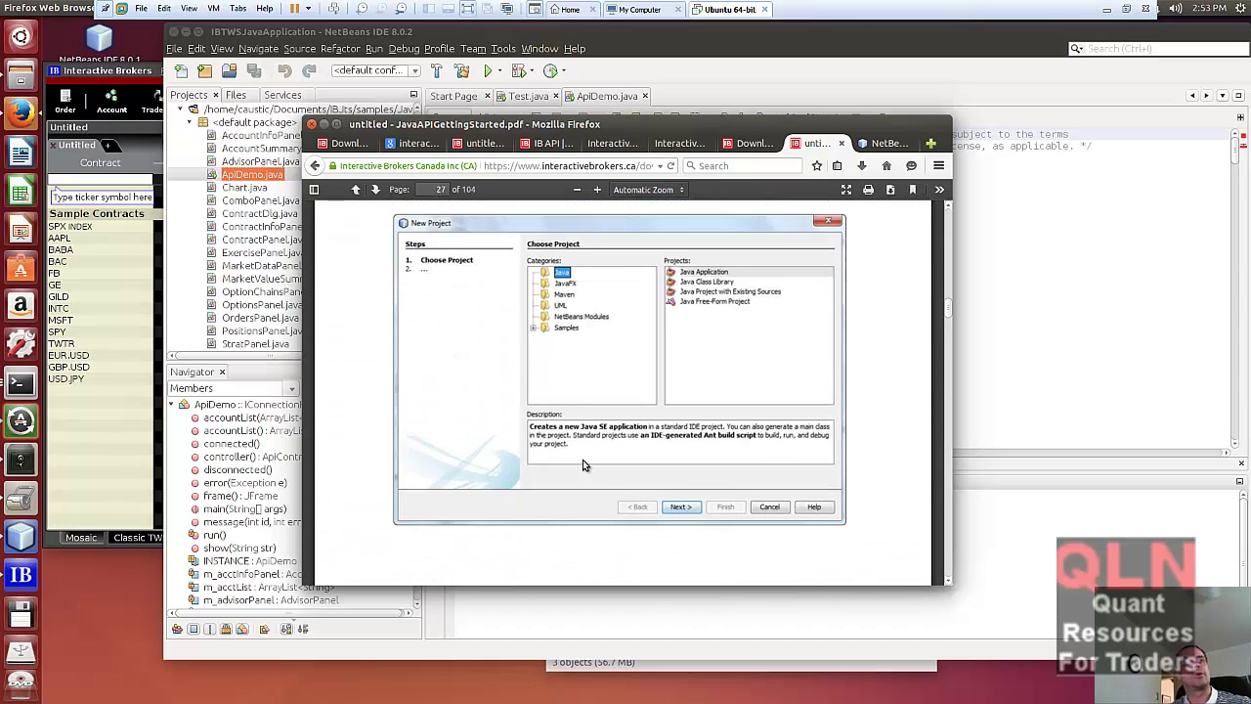
scroll(582, 465, up, 3)
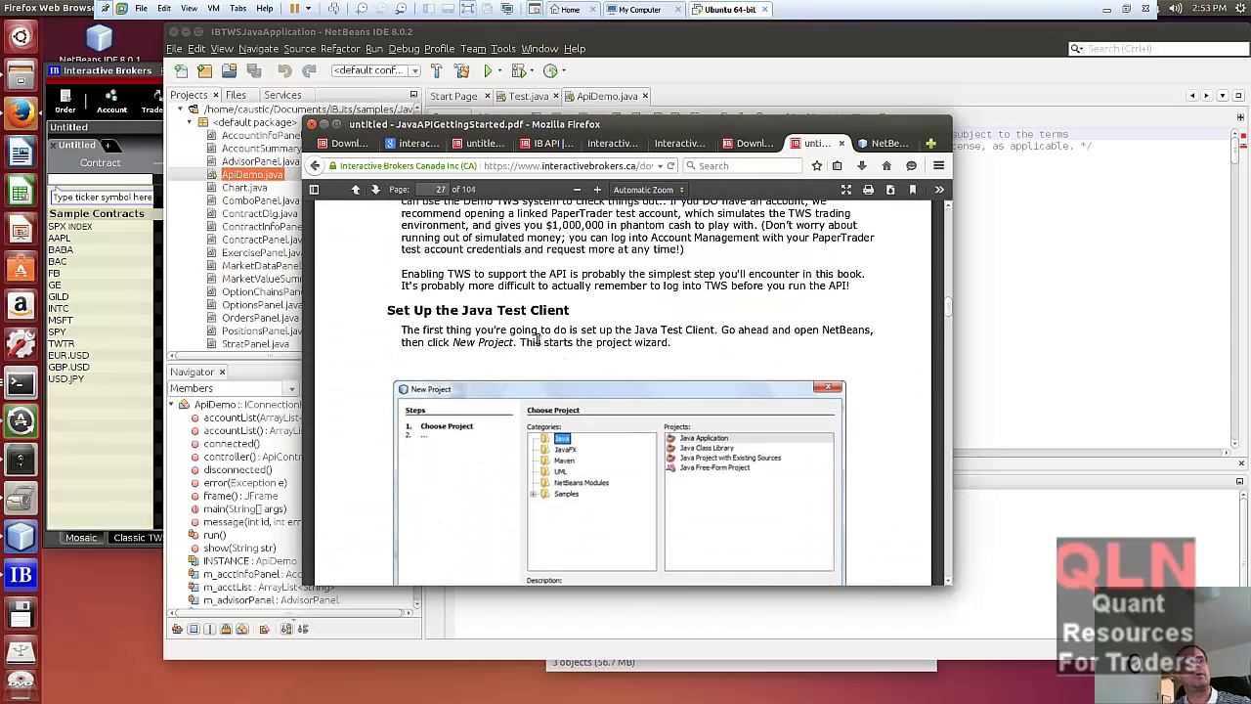
scroll(733, 400, down, 1)
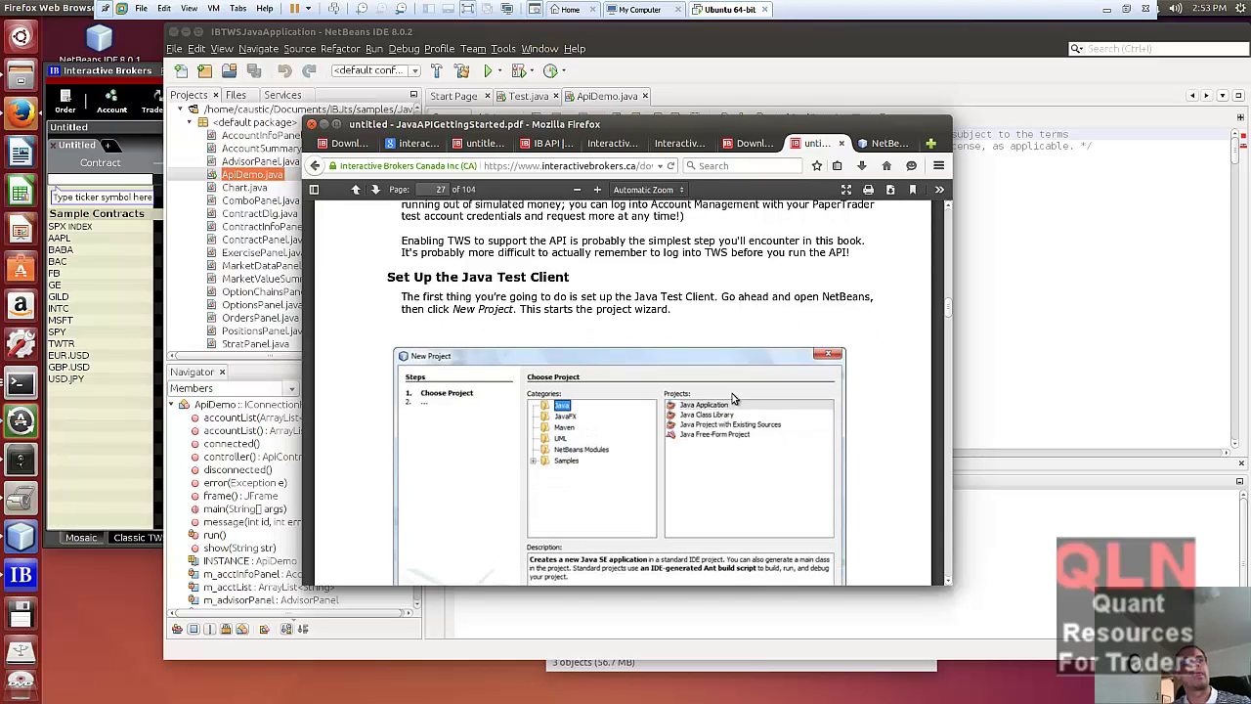
scroll(732, 395, up, 5)
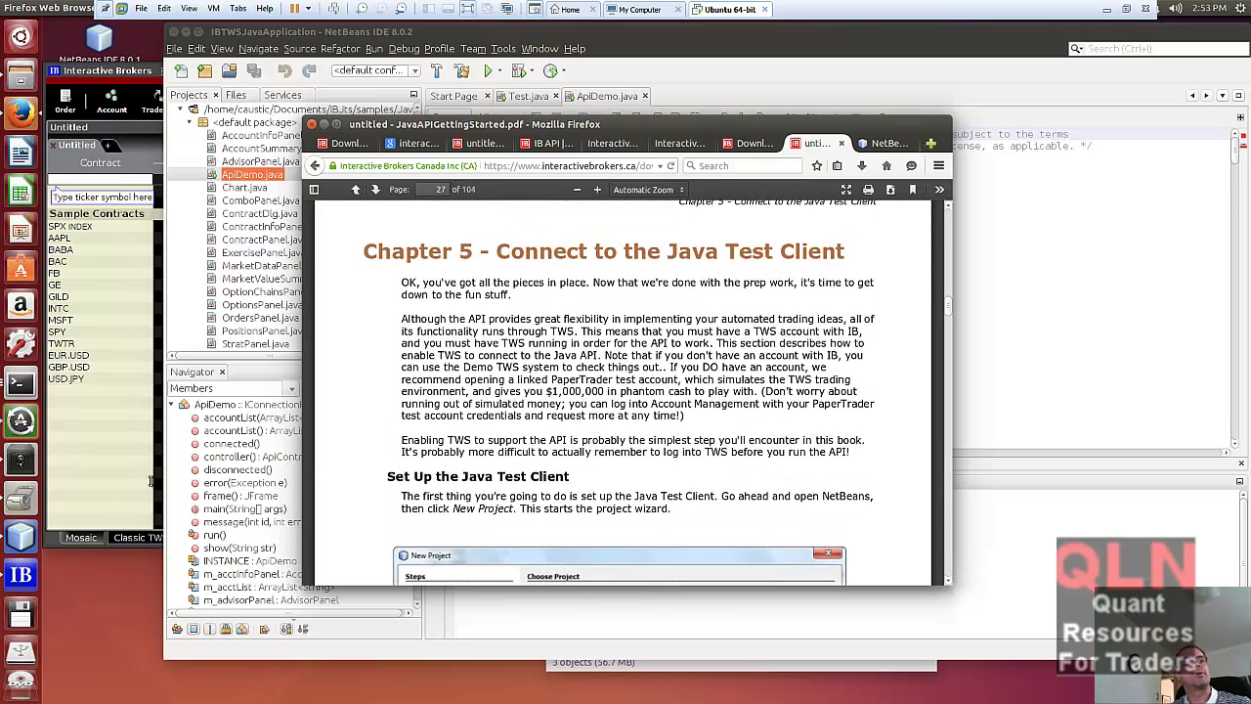
- Raise NetBeans, scroll the Projects tree to its root, then go back to the PDF guide
click(33, 537)
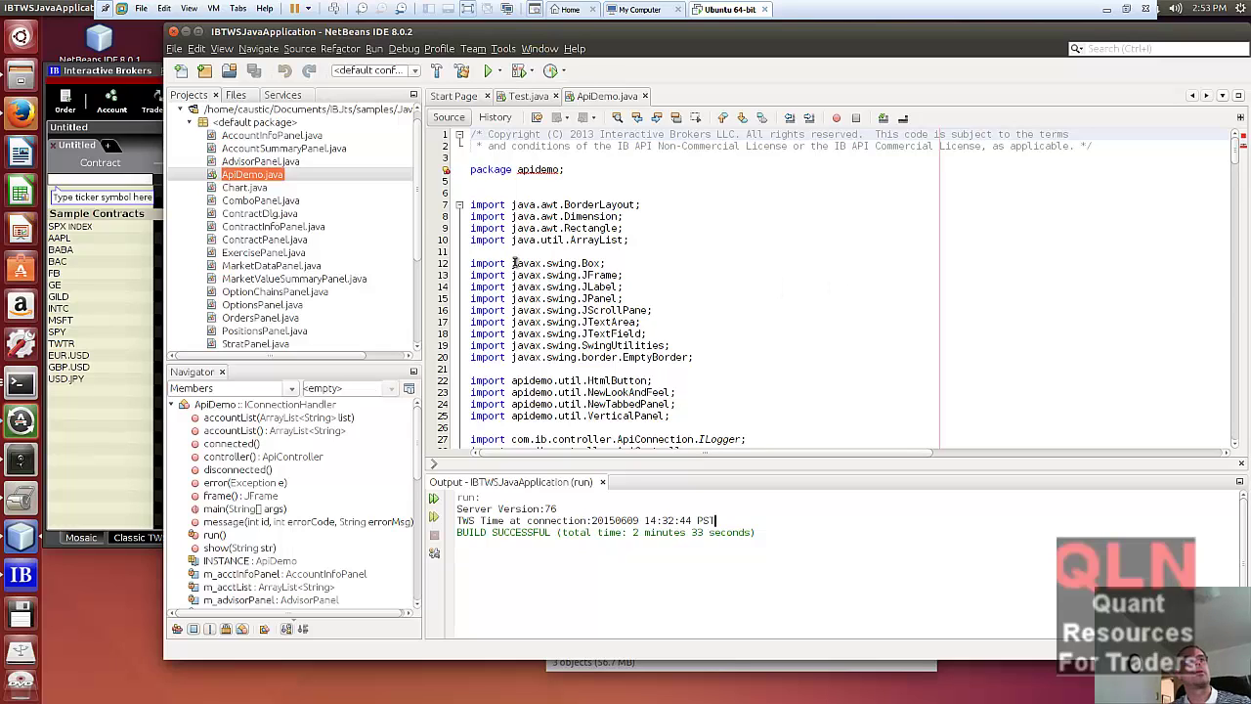
scroll(313, 213, up, 1)
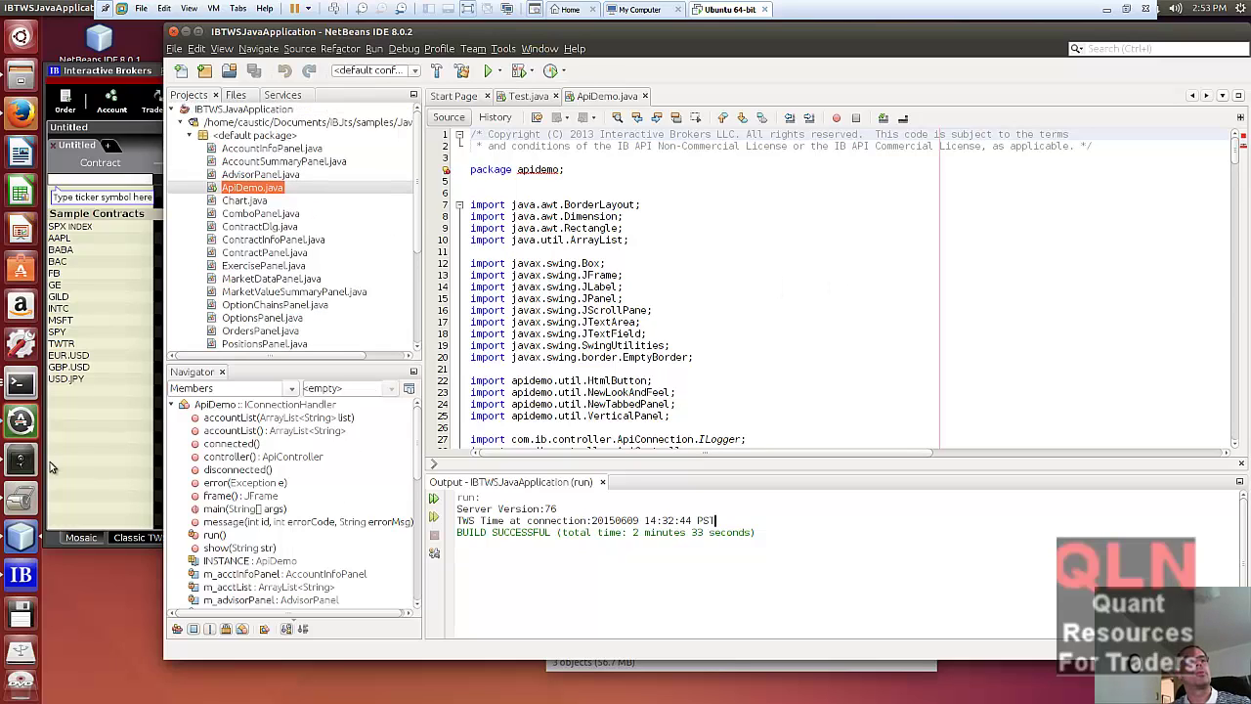
click(22, 117)
- Scroll the PDF to page 29 and highlight the Add Folder step with \samples\Java\apidemo
scroll(598, 479, down, 3)
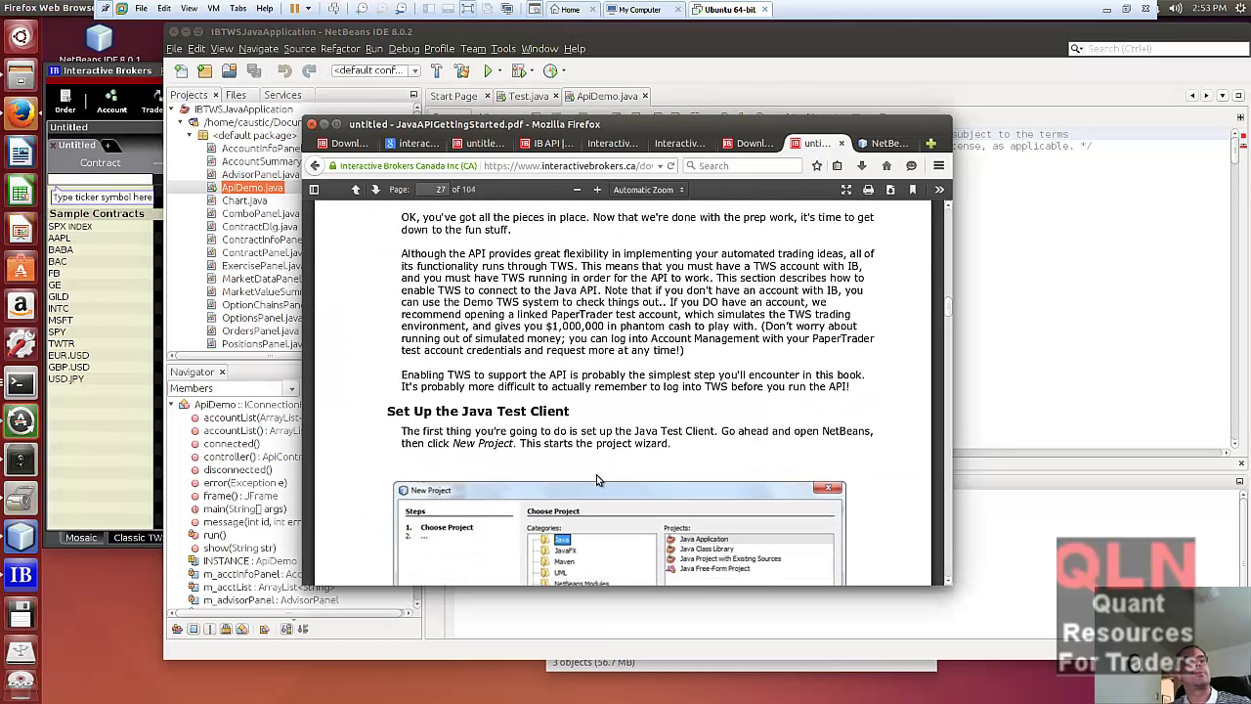
scroll(599, 479, down, 5)
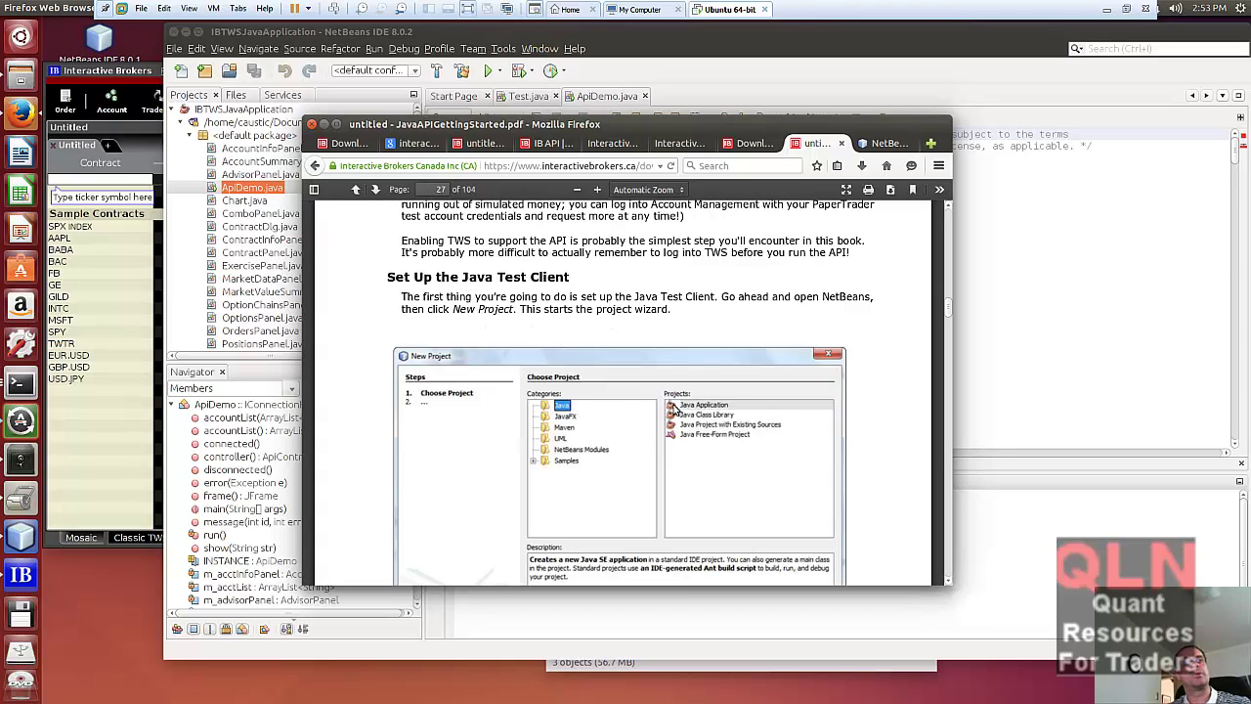
scroll(718, 445, down, 5)
scroll(712, 467, down, 8)
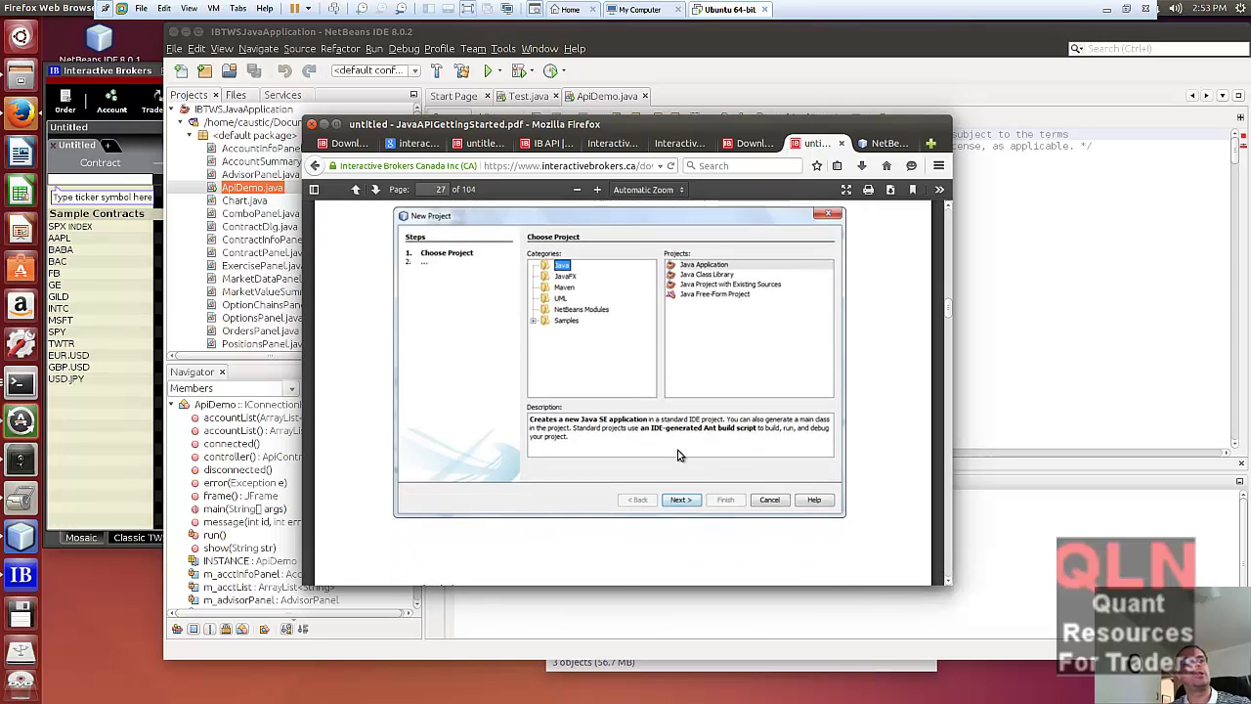
scroll(660, 487, down, 1)
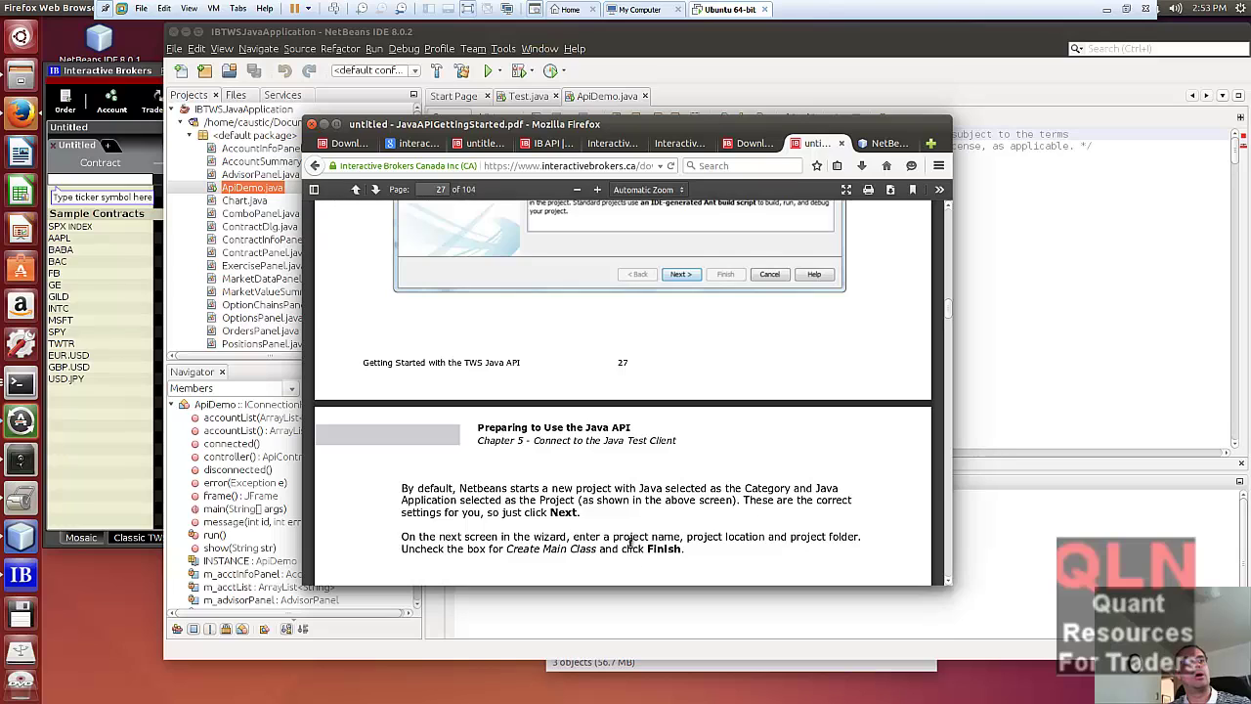
scroll(631, 545, down, 1)
scroll(630, 545, down, 1)
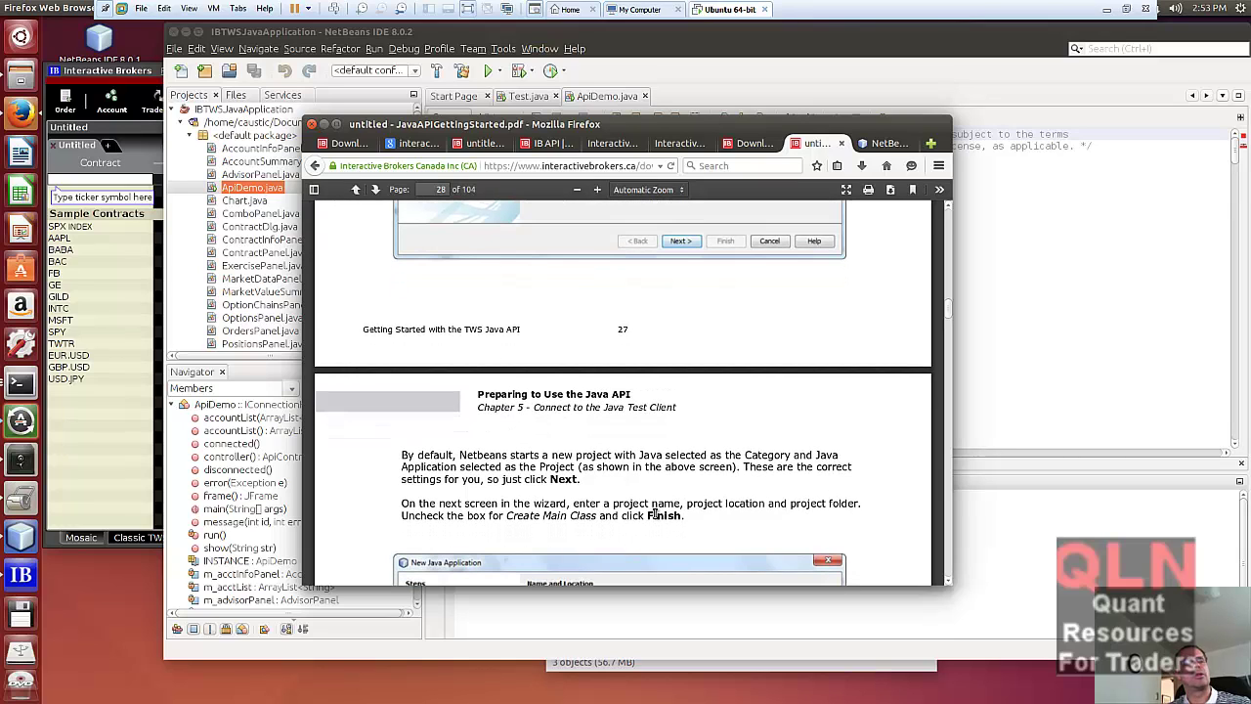
scroll(735, 340, up, 2)
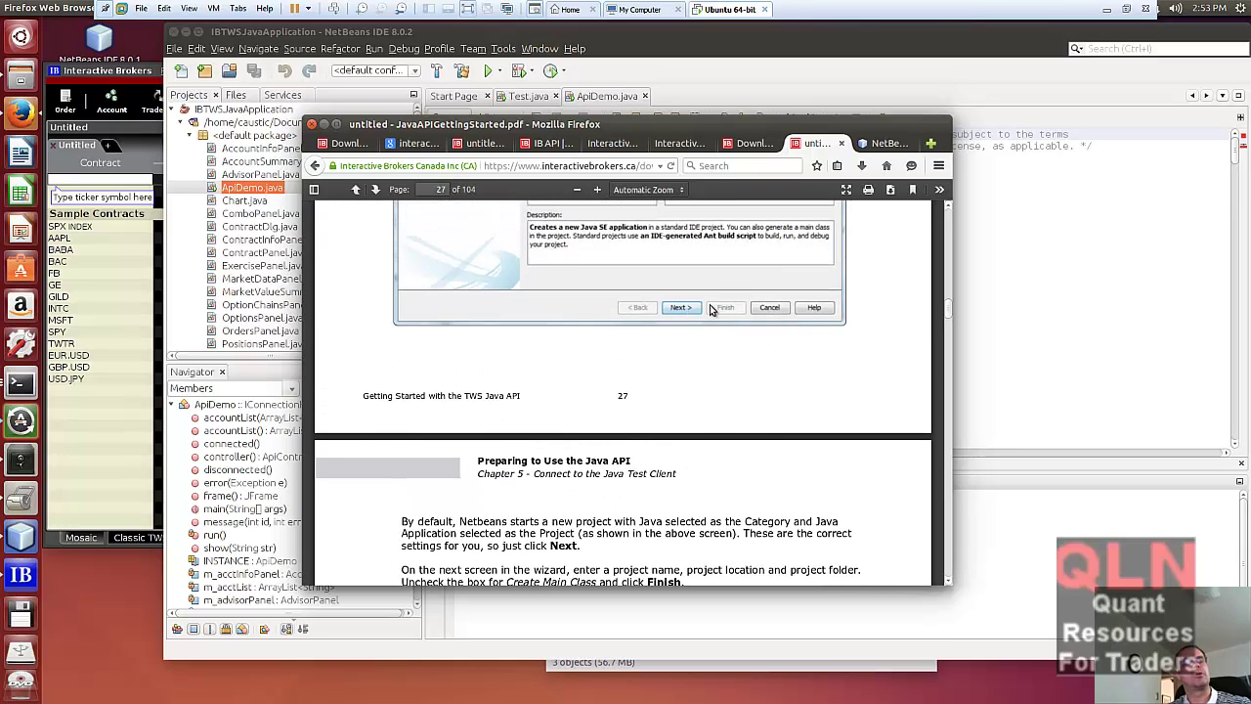
scroll(698, 506, down, 3)
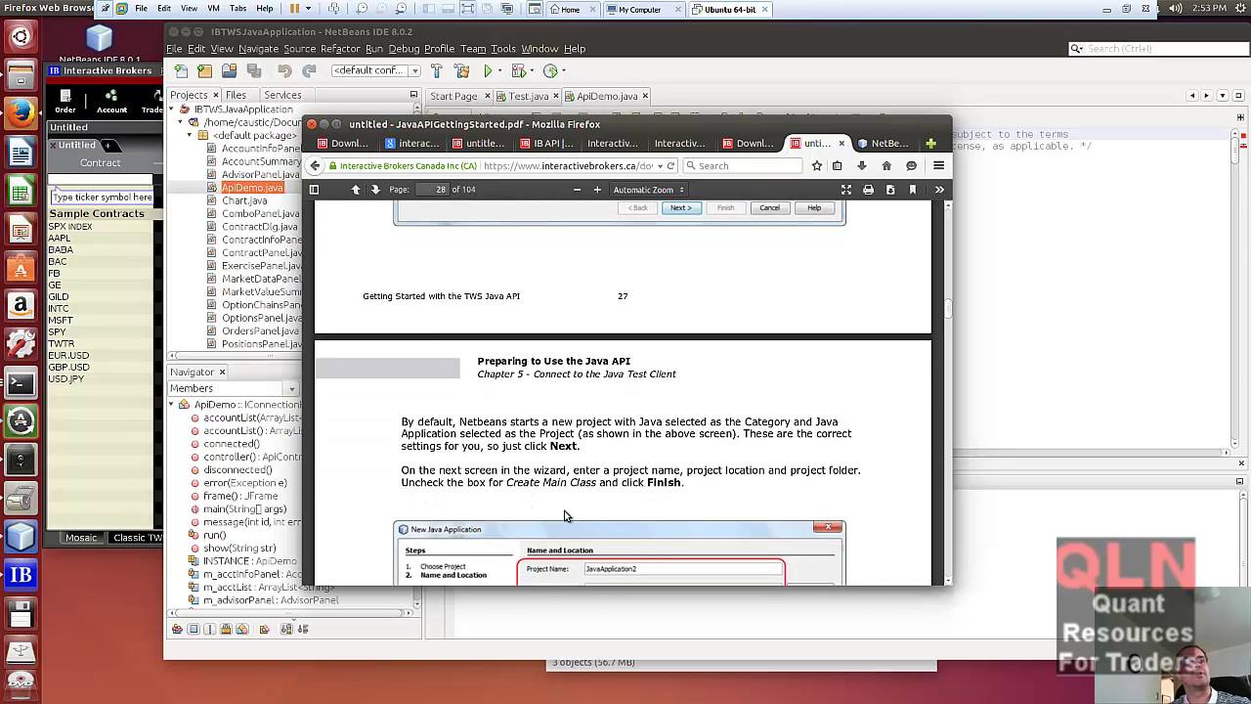
scroll(564, 515, down, 4)
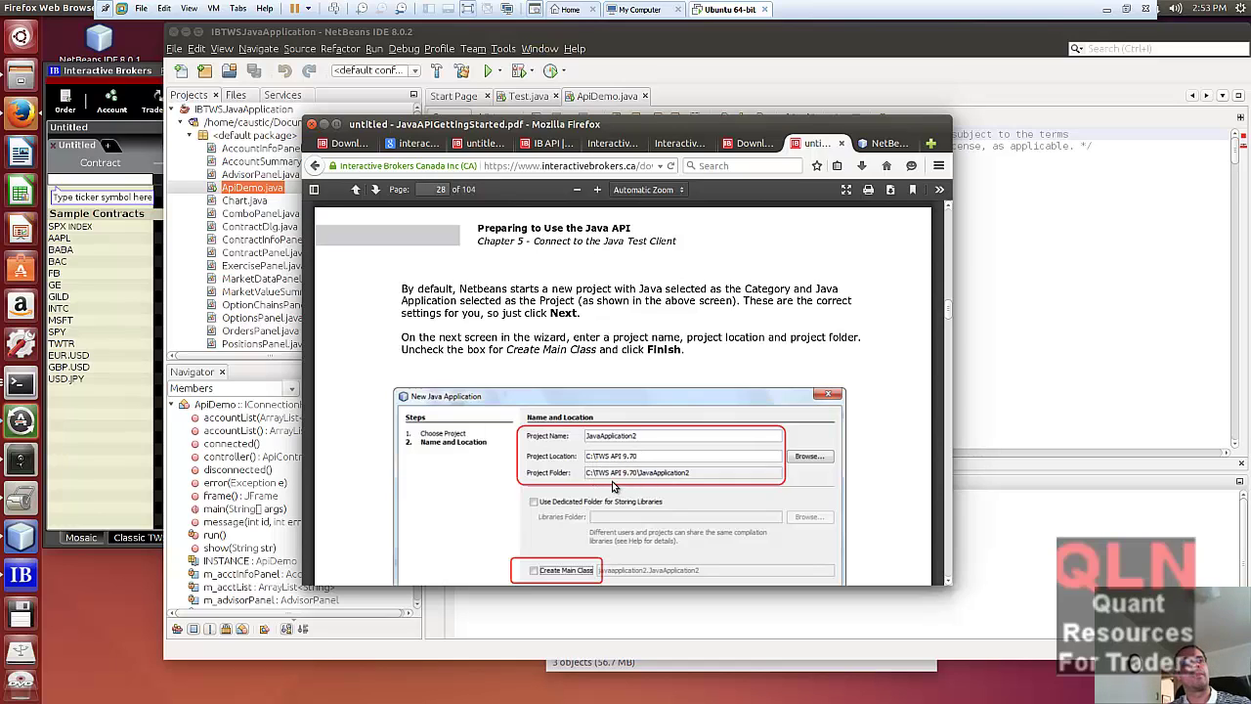
scroll(587, 484, down, 5)
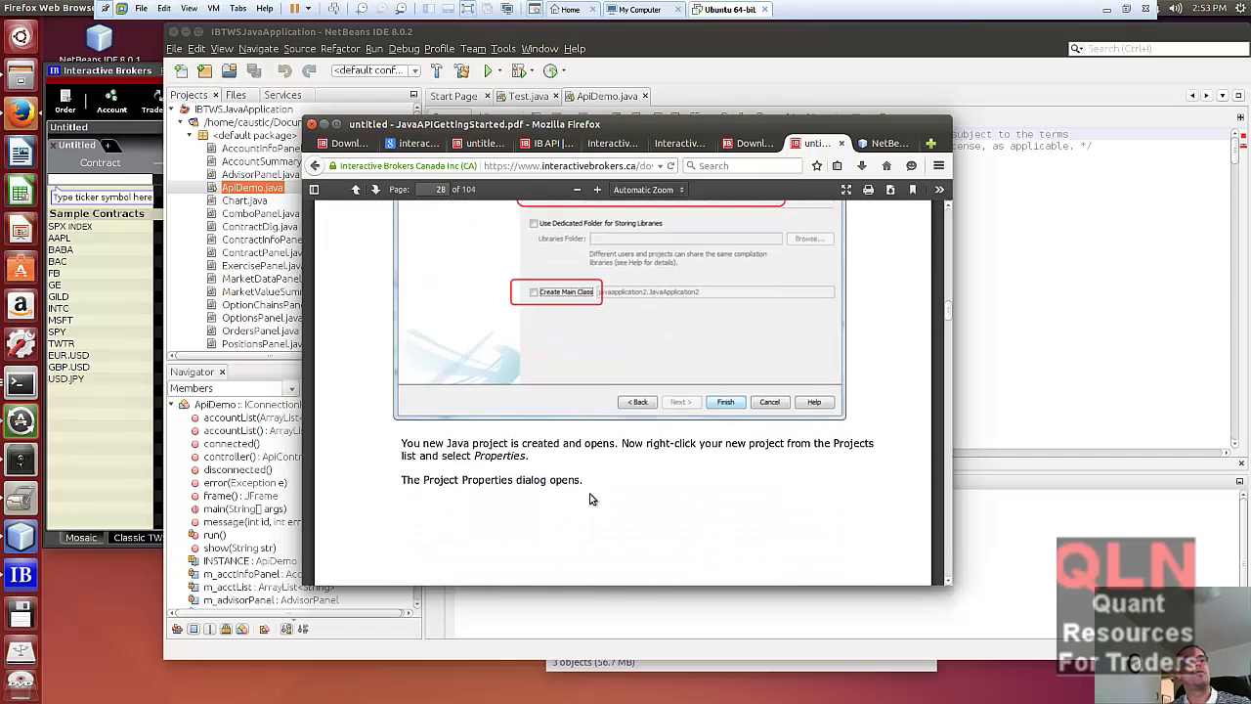
scroll(589, 500, down, 15)
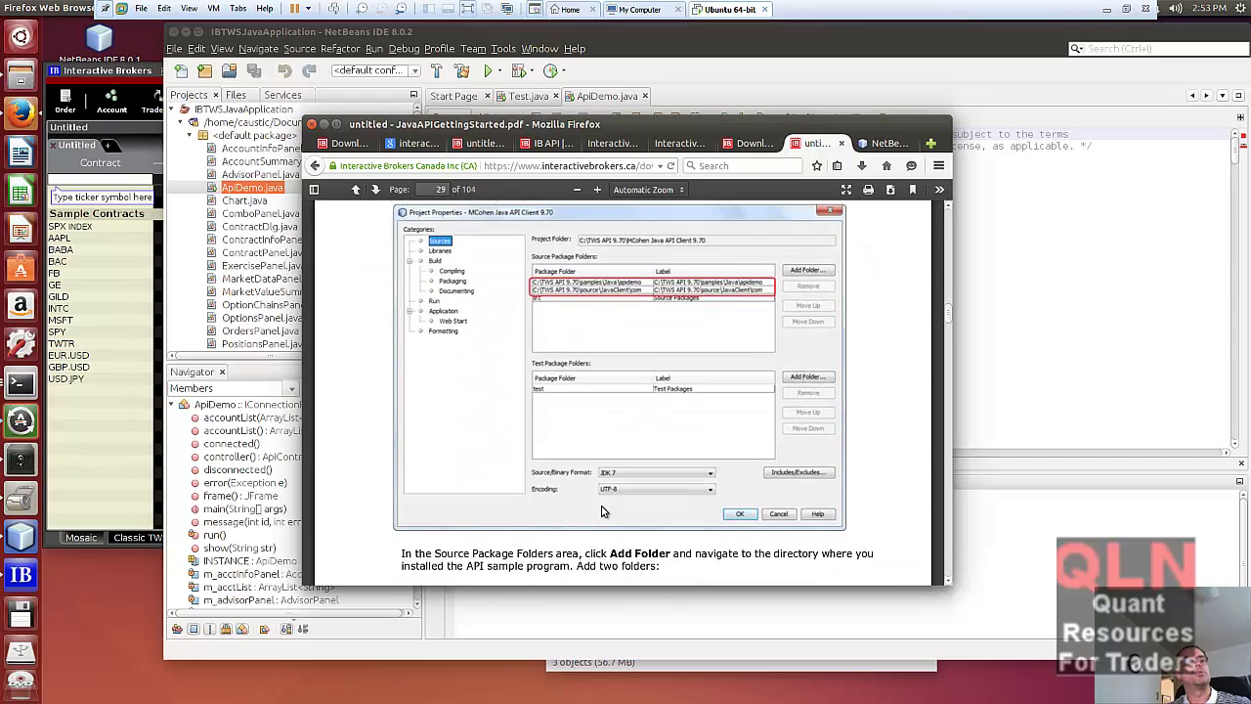
scroll(602, 511, down, 4)
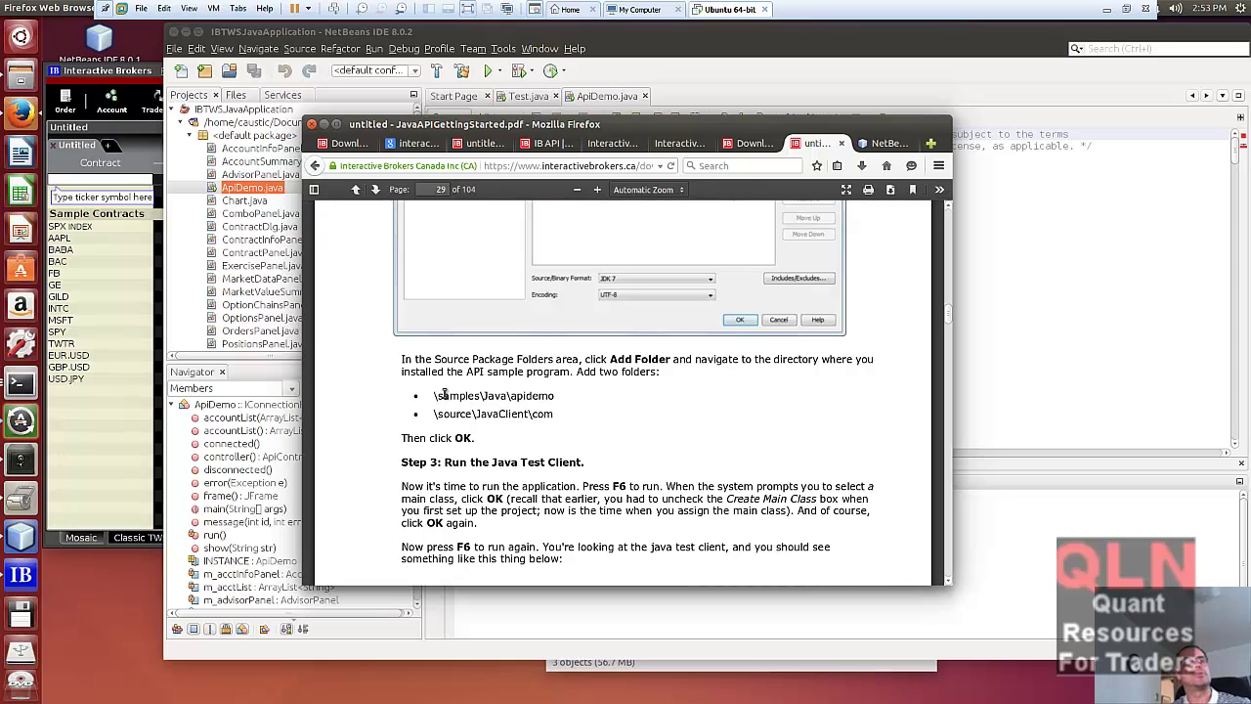
drag(443, 394, 550, 401)
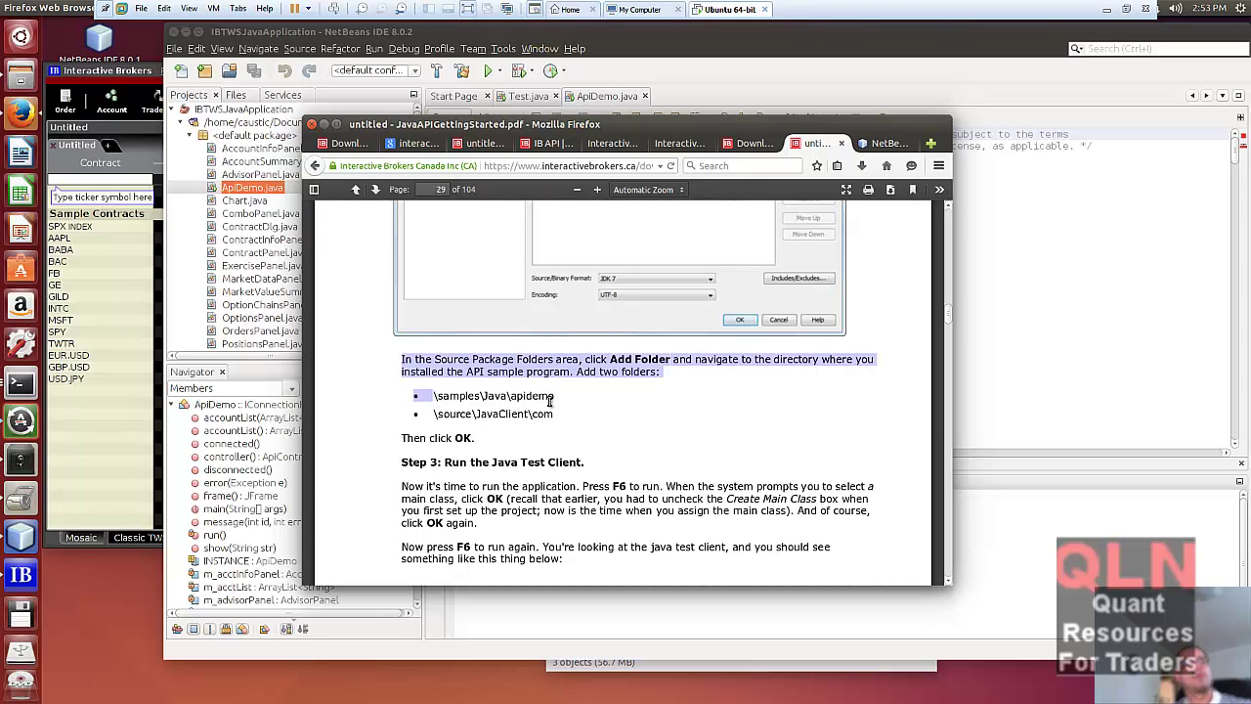
- Show IBTWSJavaApplication's Project Properties, listing src and the two IBJts source package folders
click(27, 539)
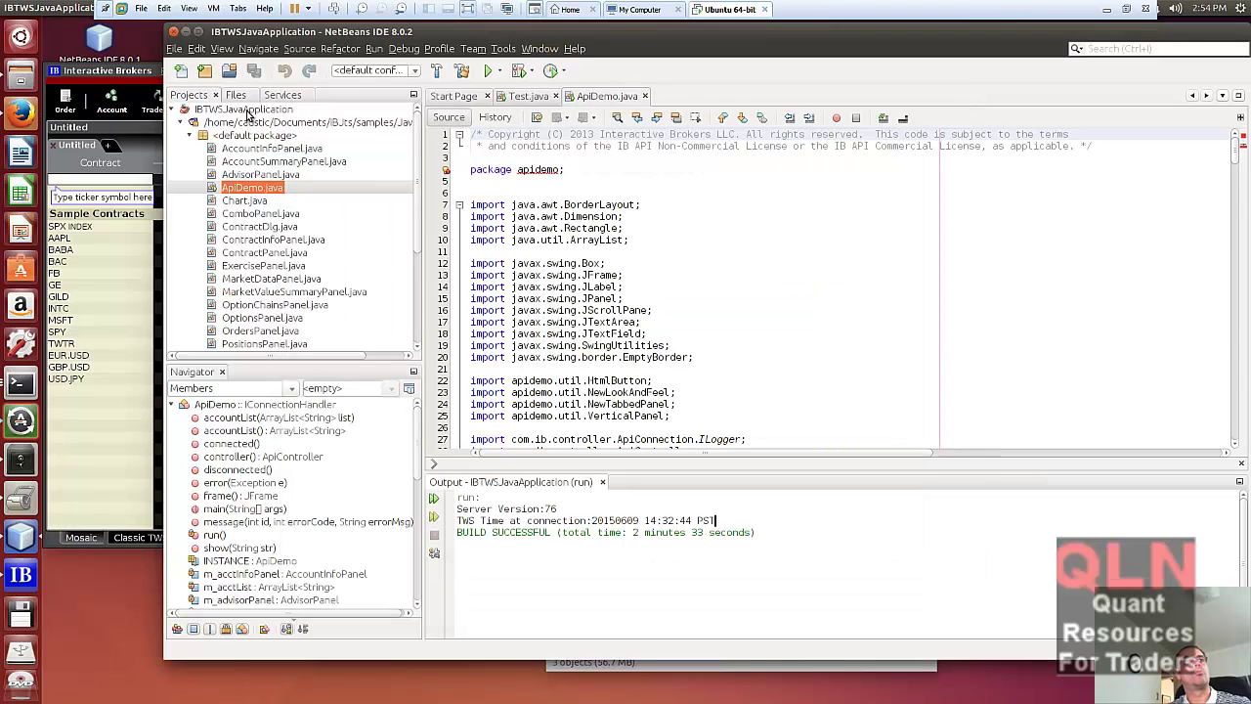
right_click(247, 110)
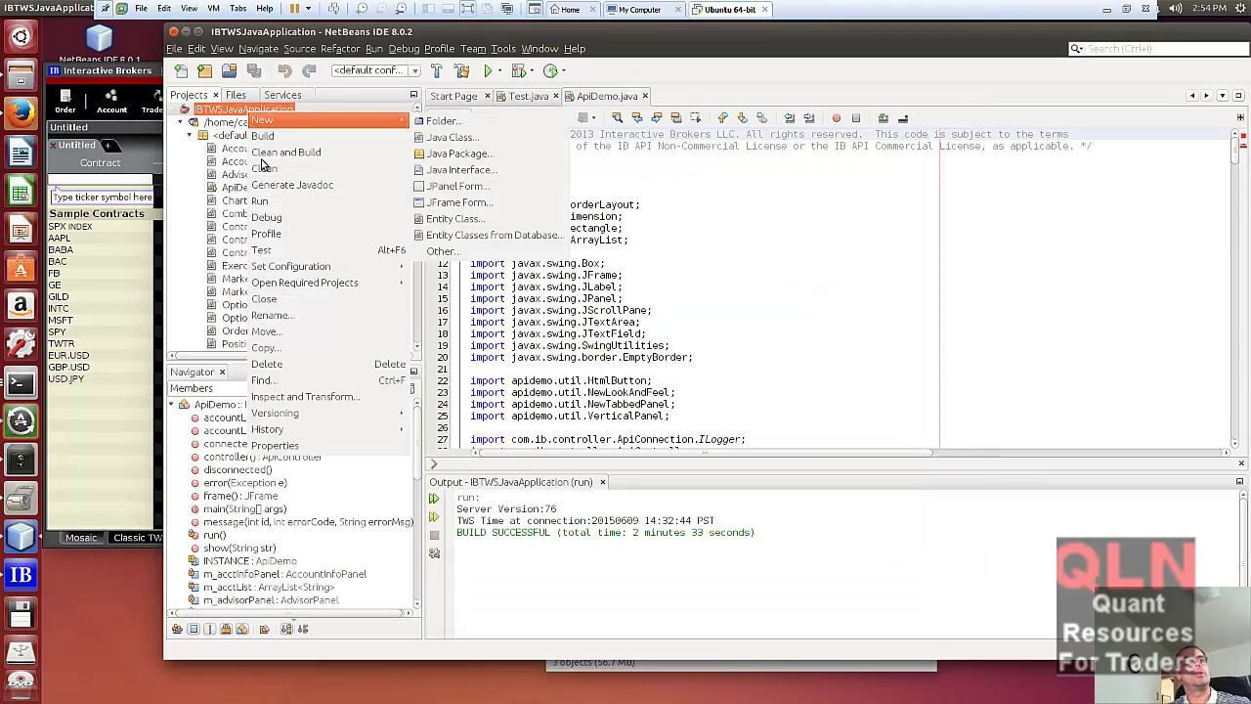
click(292, 445)
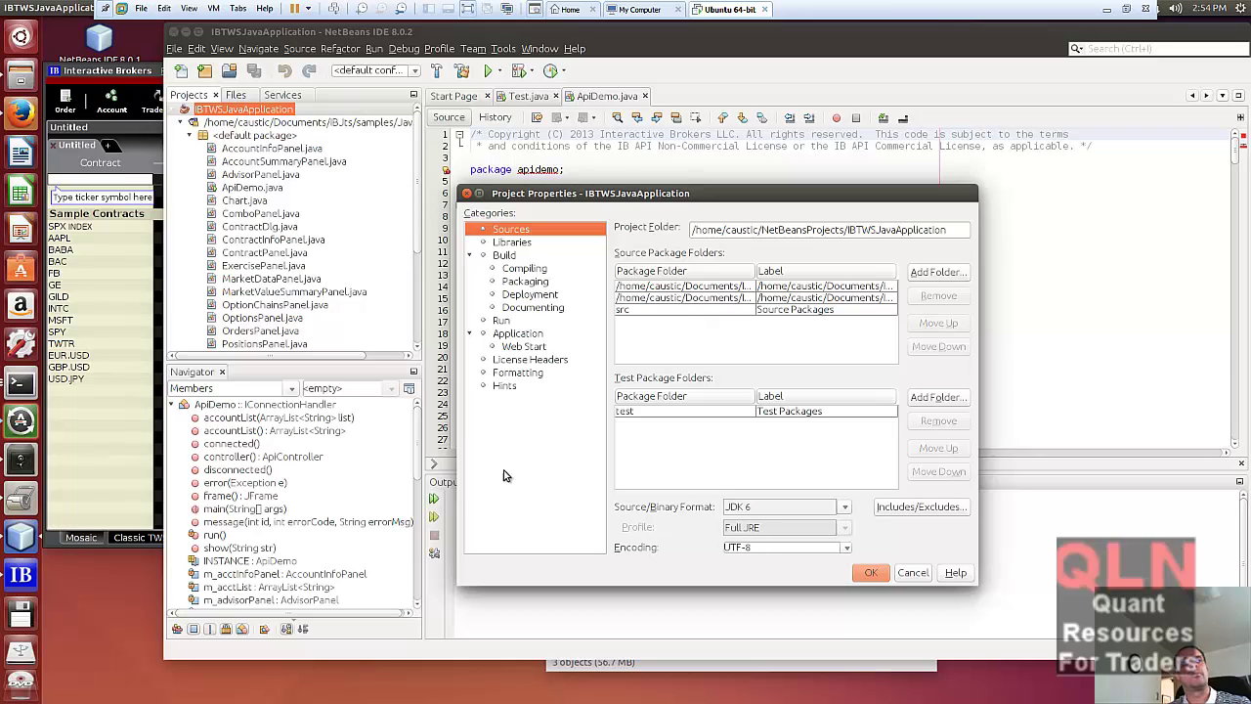
- Highlight the two source folder paths in the PDF guide and scroll back to page 28
click(23, 117)
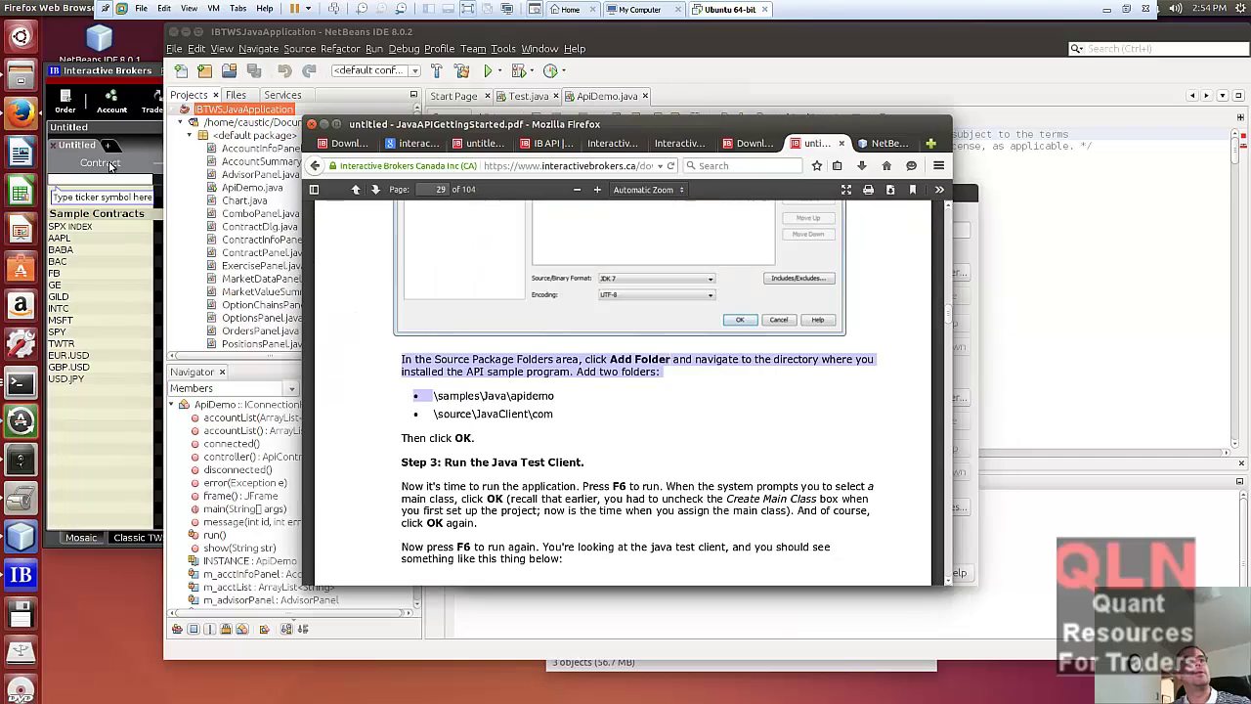
click(437, 396)
drag(437, 396, 564, 426)
scroll(659, 418, up, 5)
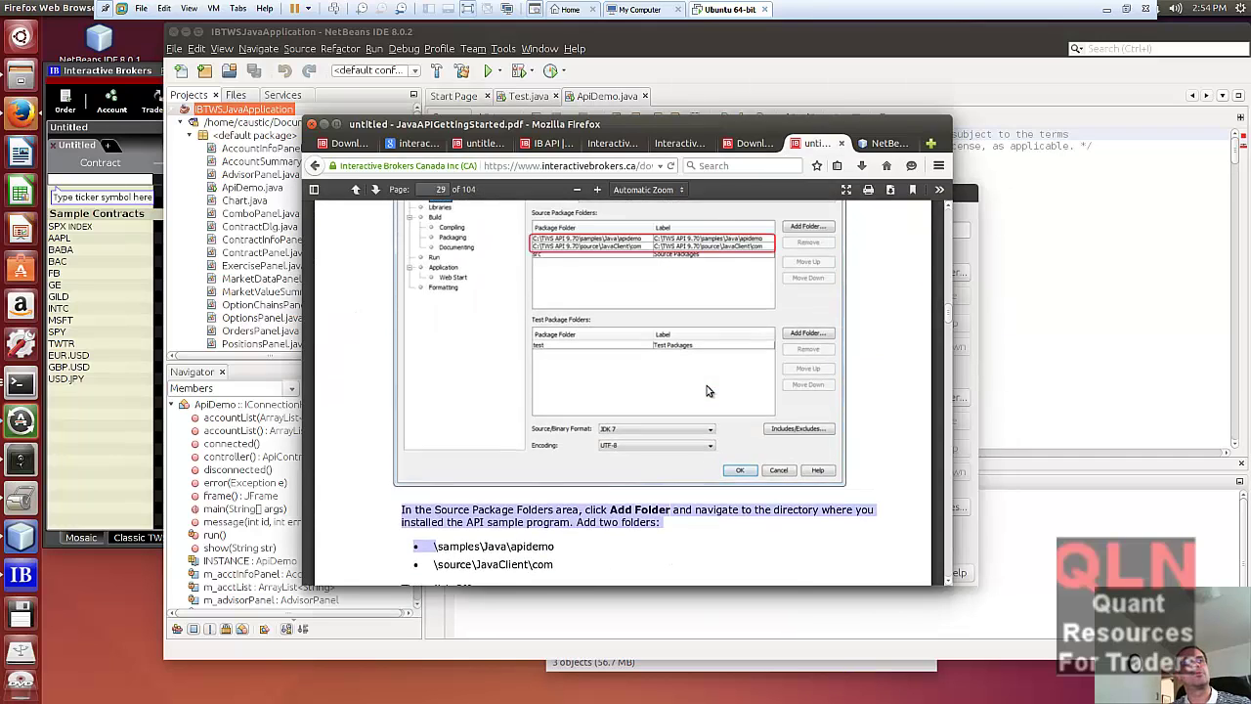
scroll(707, 388, up, 6)
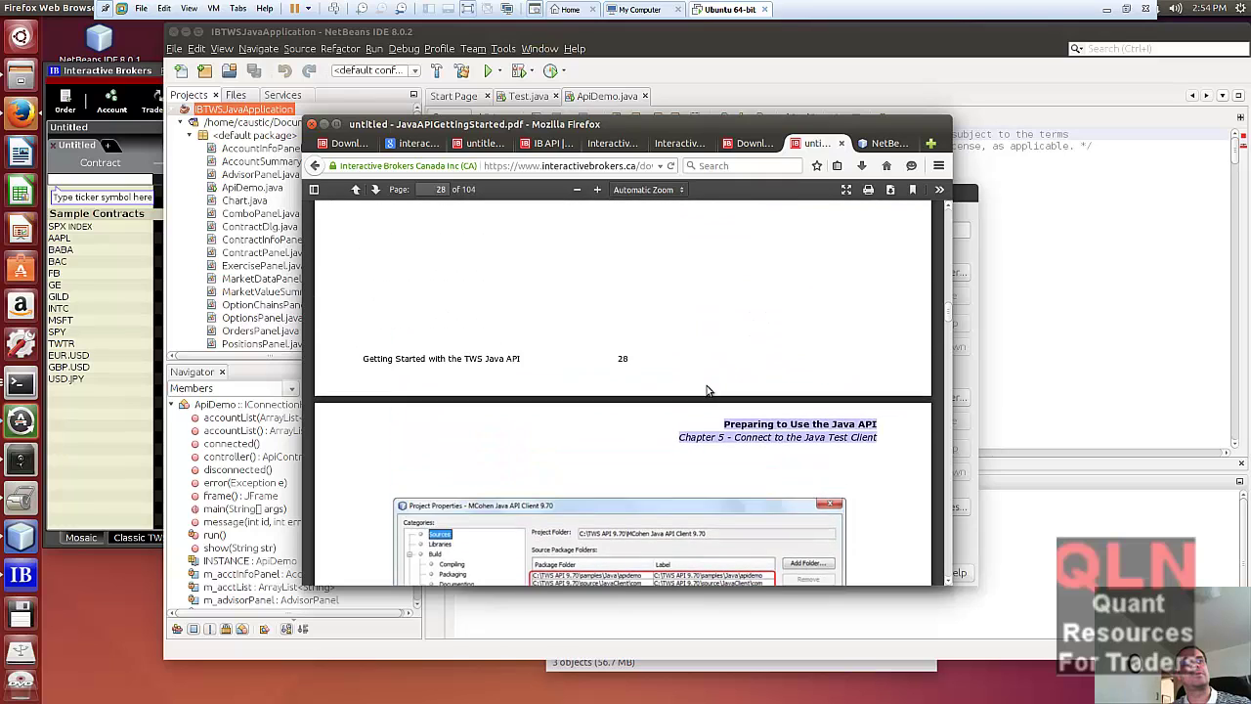
click(27, 77)
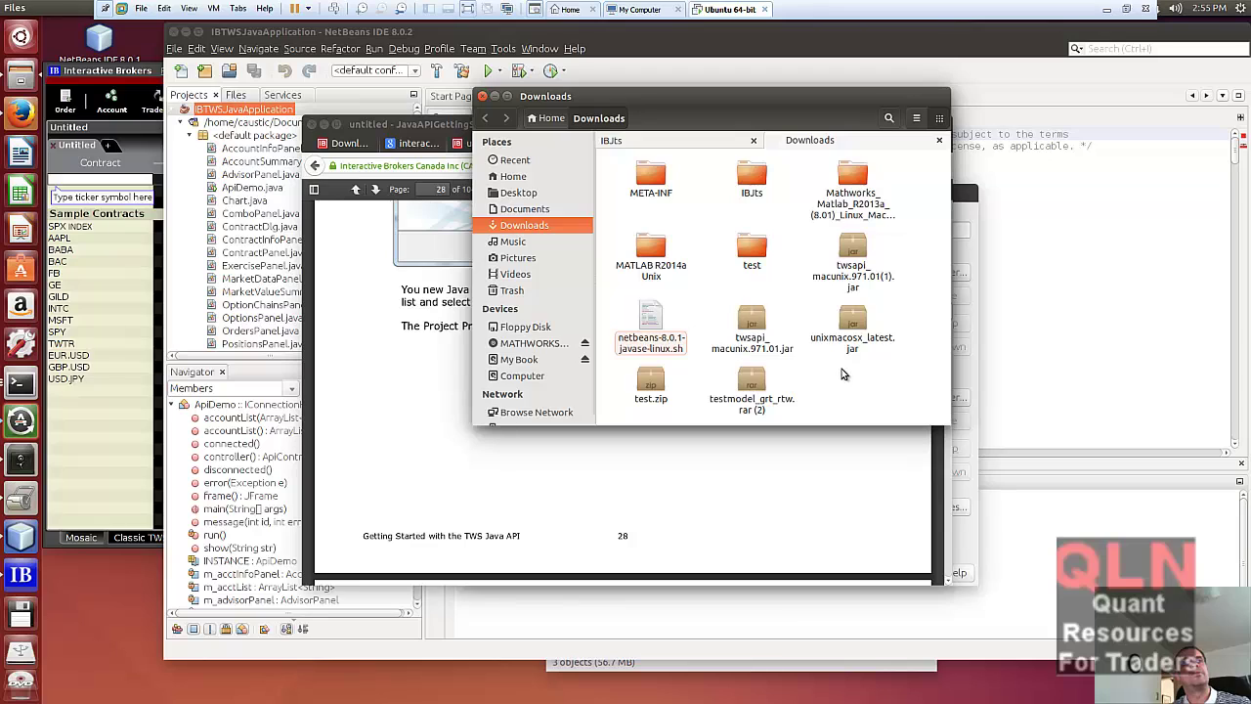
- Inspect the IBJts folder's contents in Downloads, then bring the PDF guide back in front
double_click(757, 181)
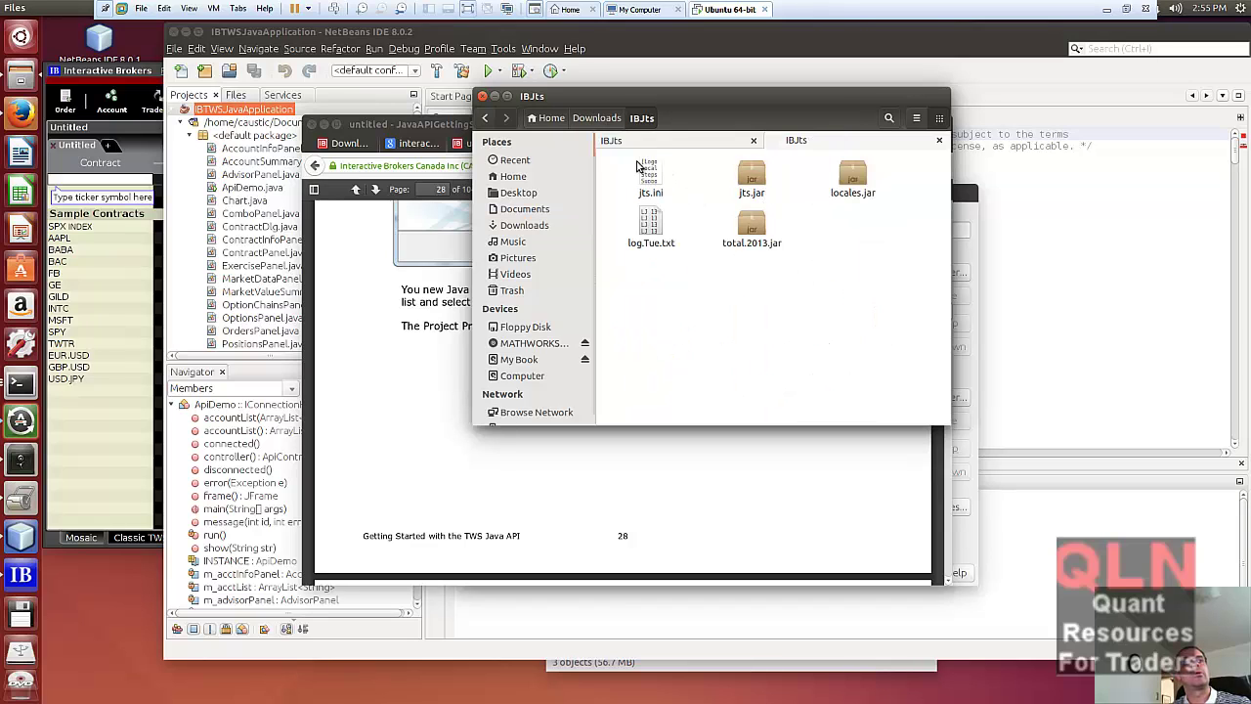
click(486, 118)
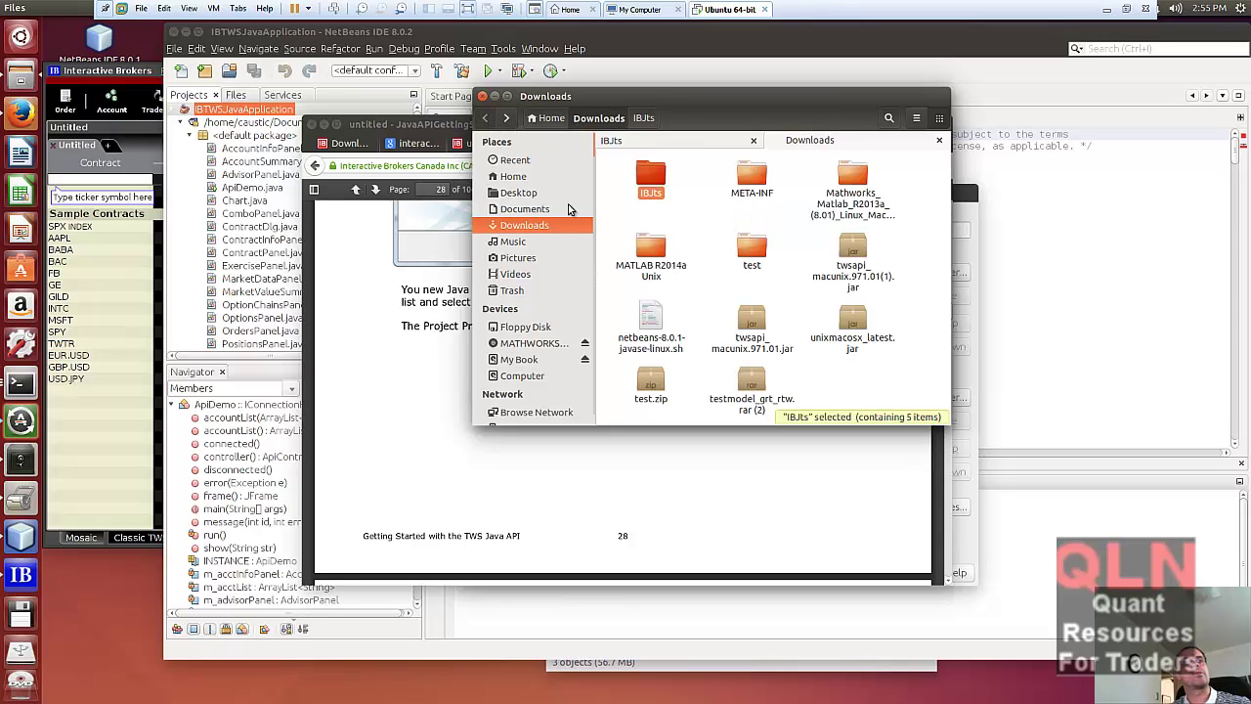
click(397, 337)
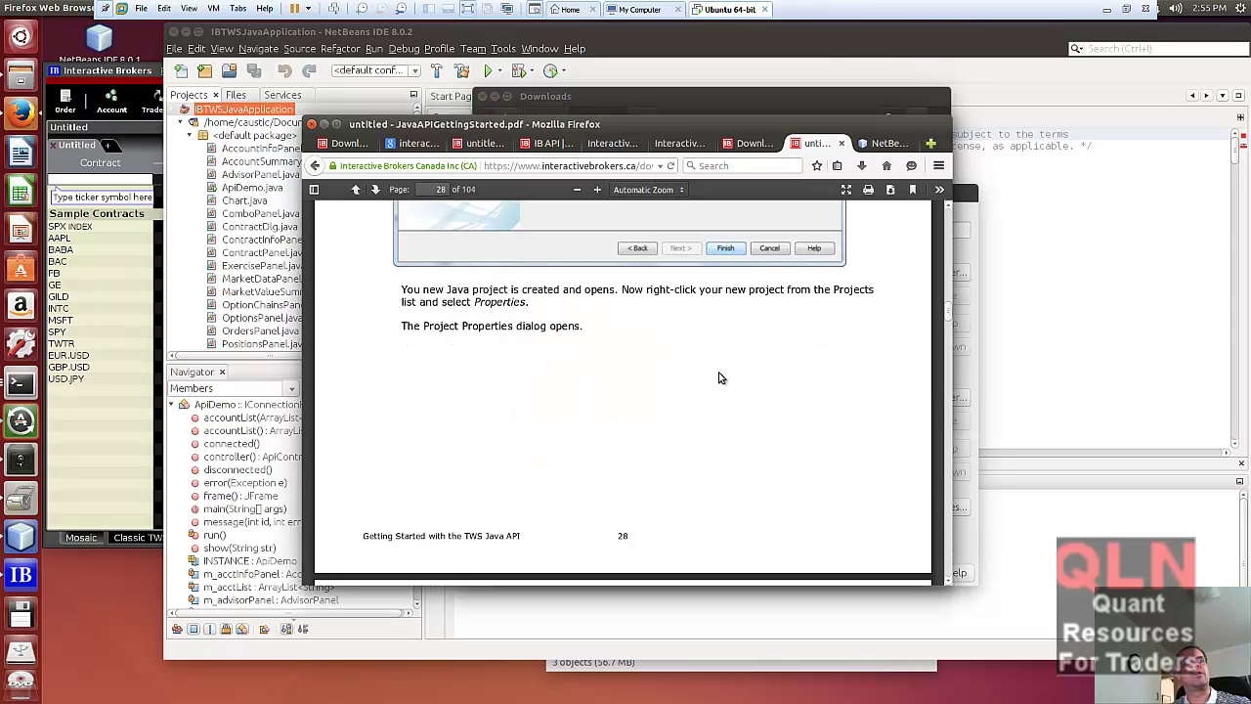
- Scroll the guide to Step 3 on running the Java test client and cancel NetBeans' Project Properties
scroll(718, 377, down, 5)
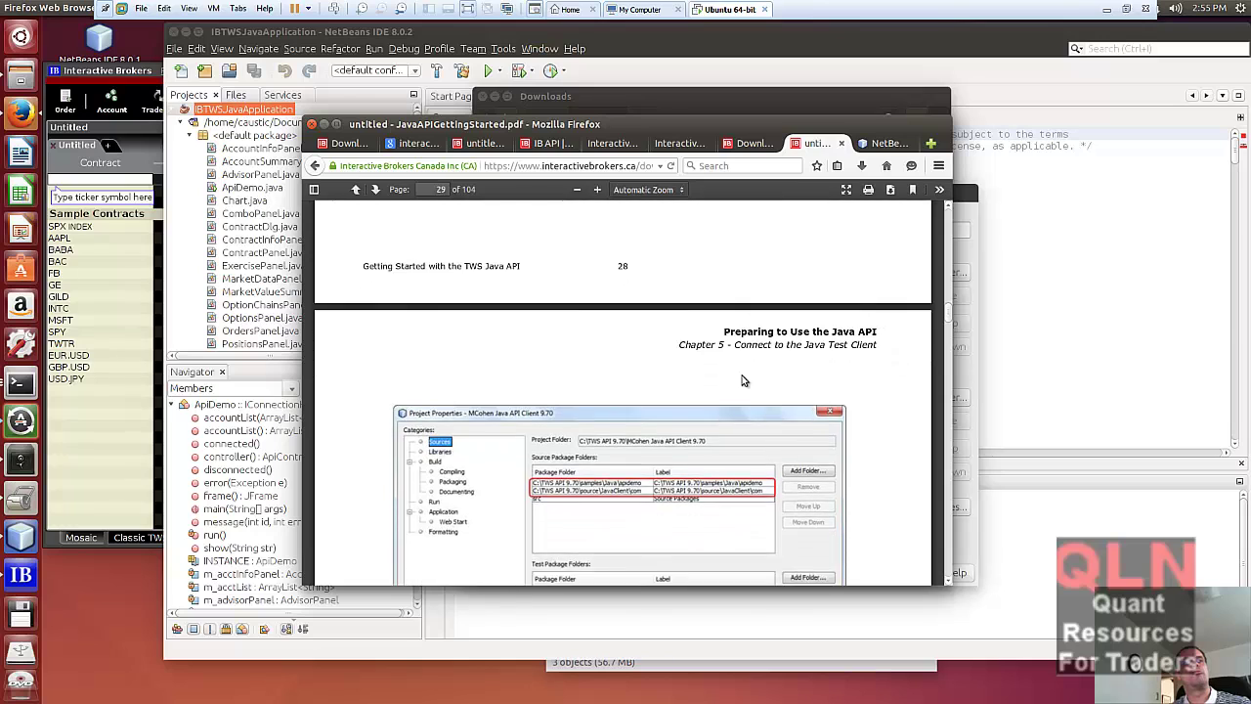
scroll(743, 381, down, 5)
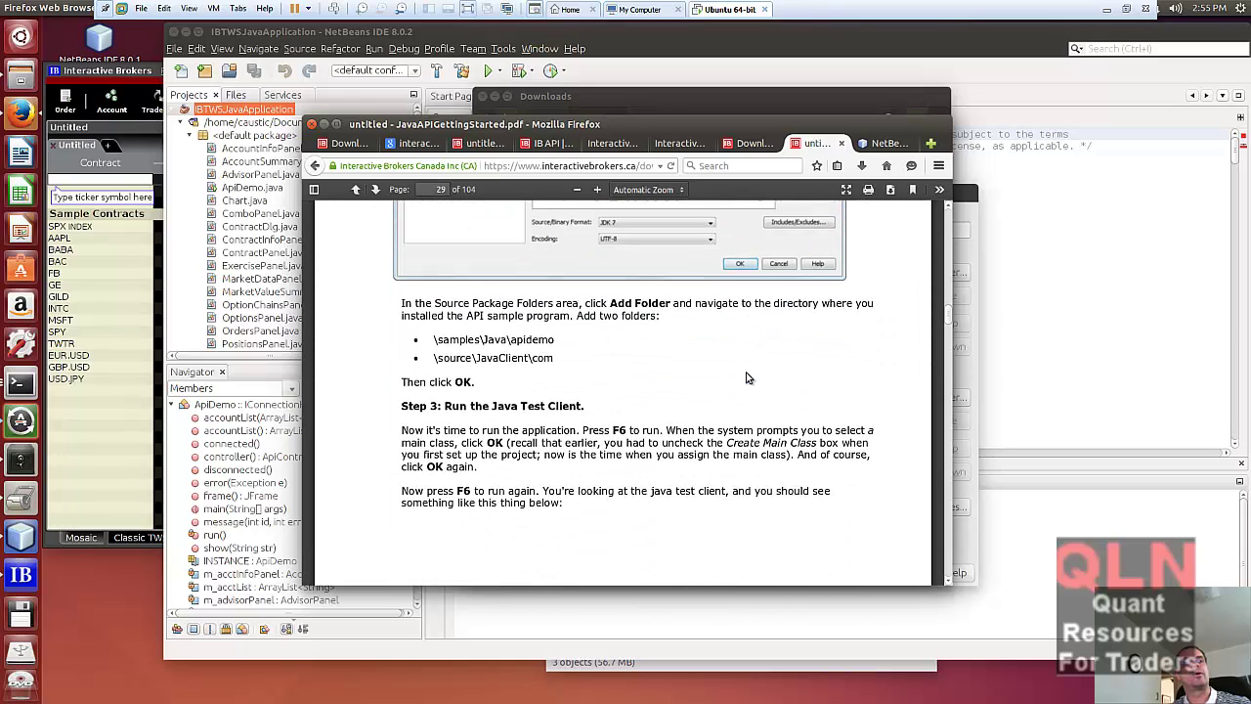
scroll(746, 377, down, 2)
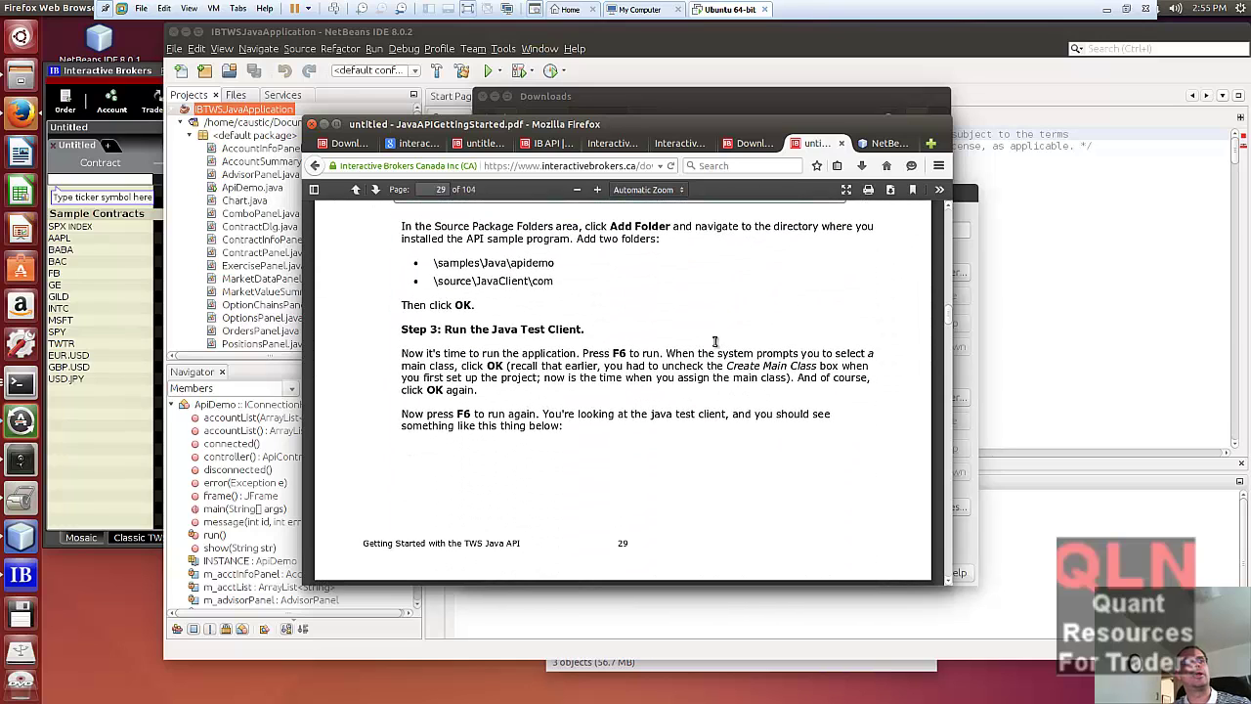
click(948, 60)
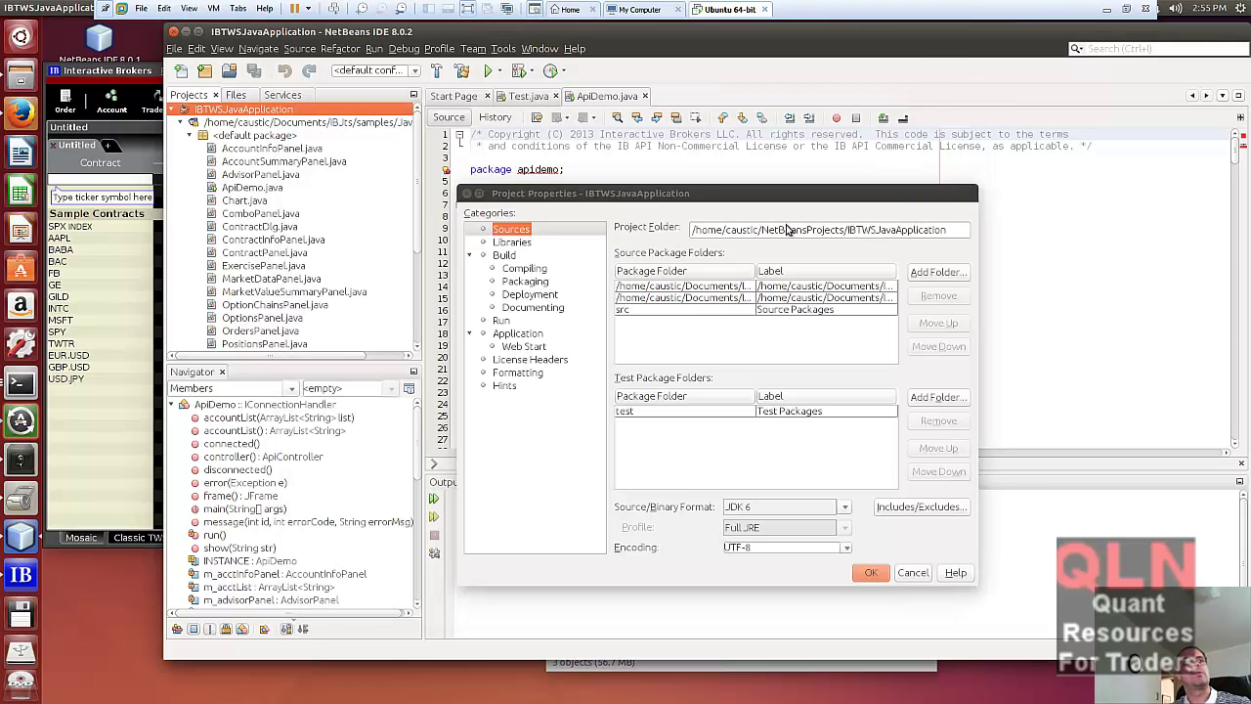
click(924, 572)
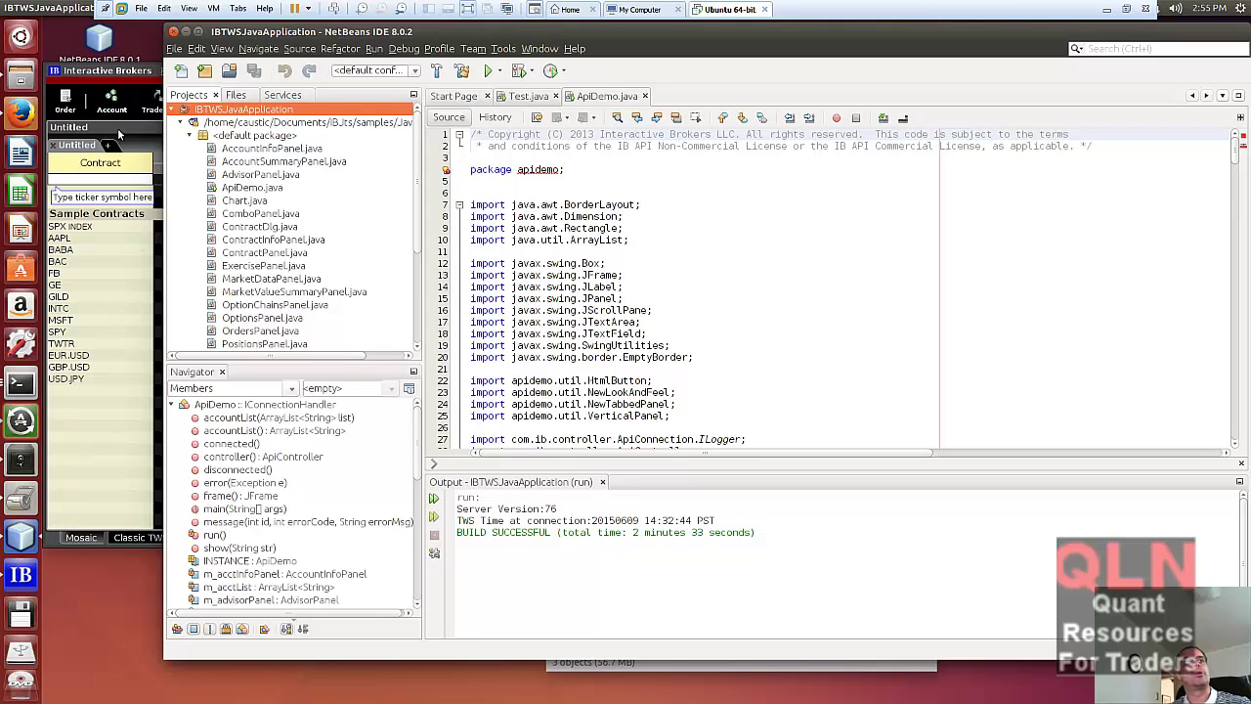
- Verify TWS API settings allow socket clients on port 7496, trusting 127.0.0.1 and localhost
click(118, 74)
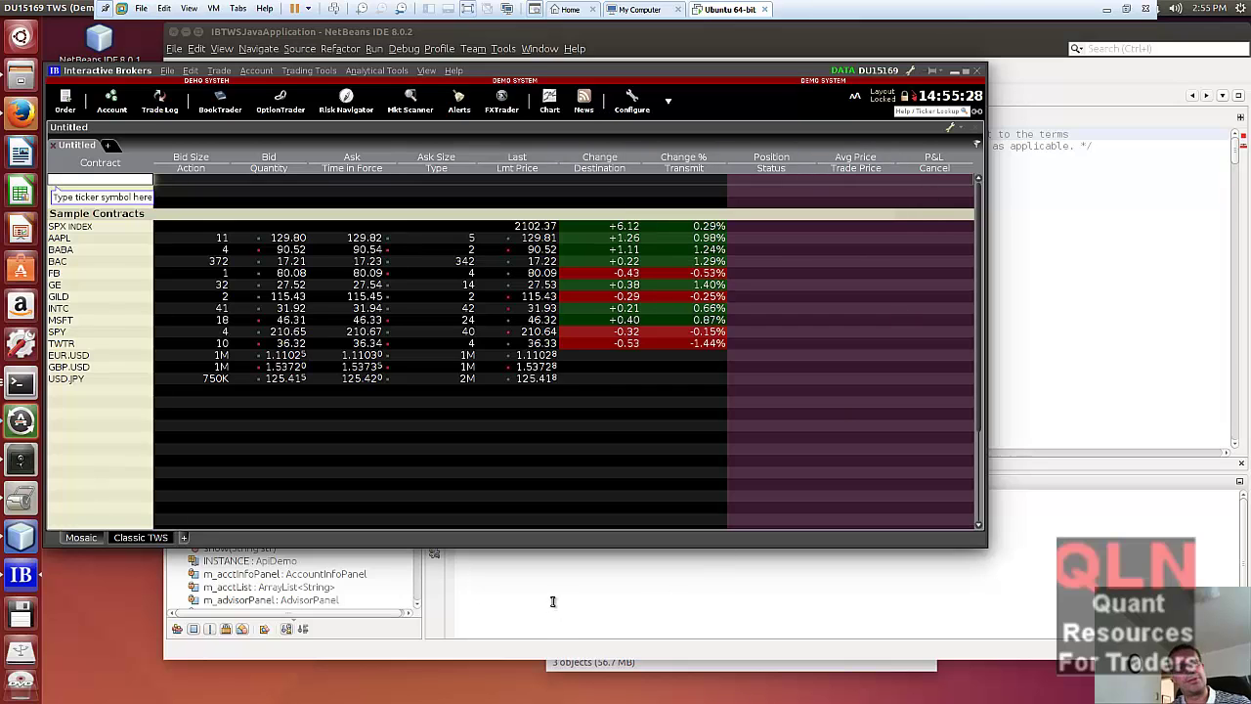
click(22, 535)
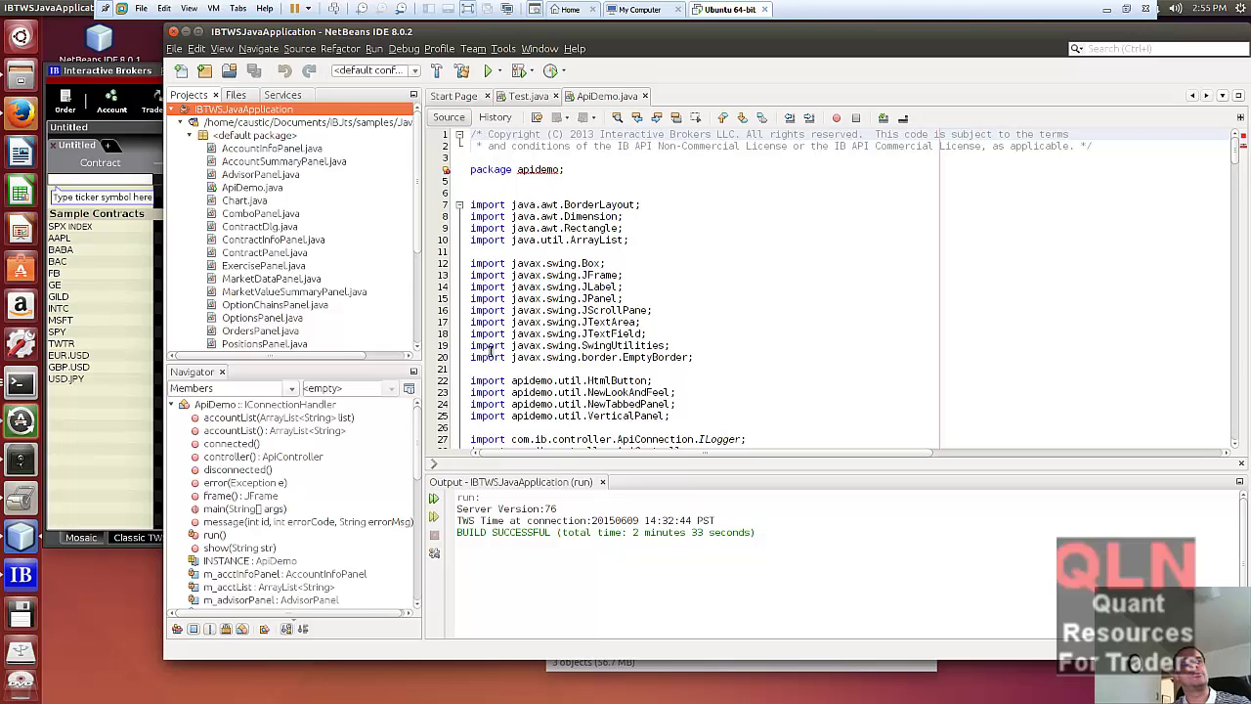
scroll(702, 307, down, 1)
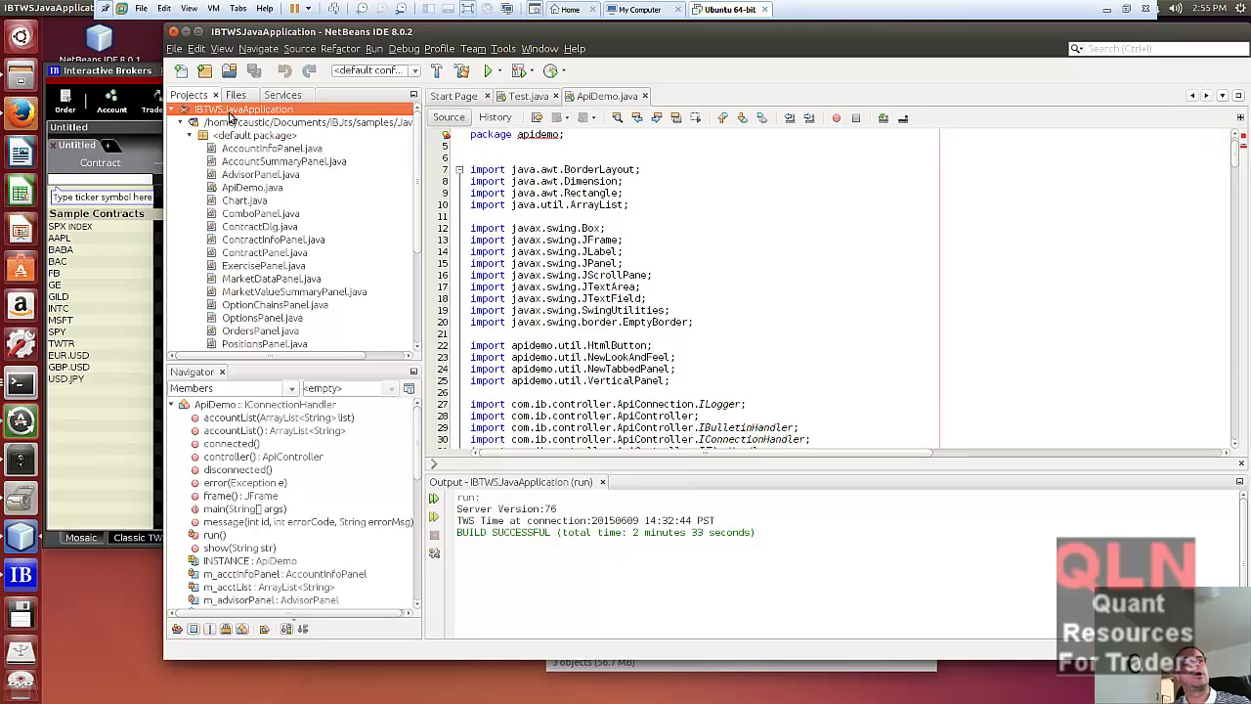
click(131, 76)
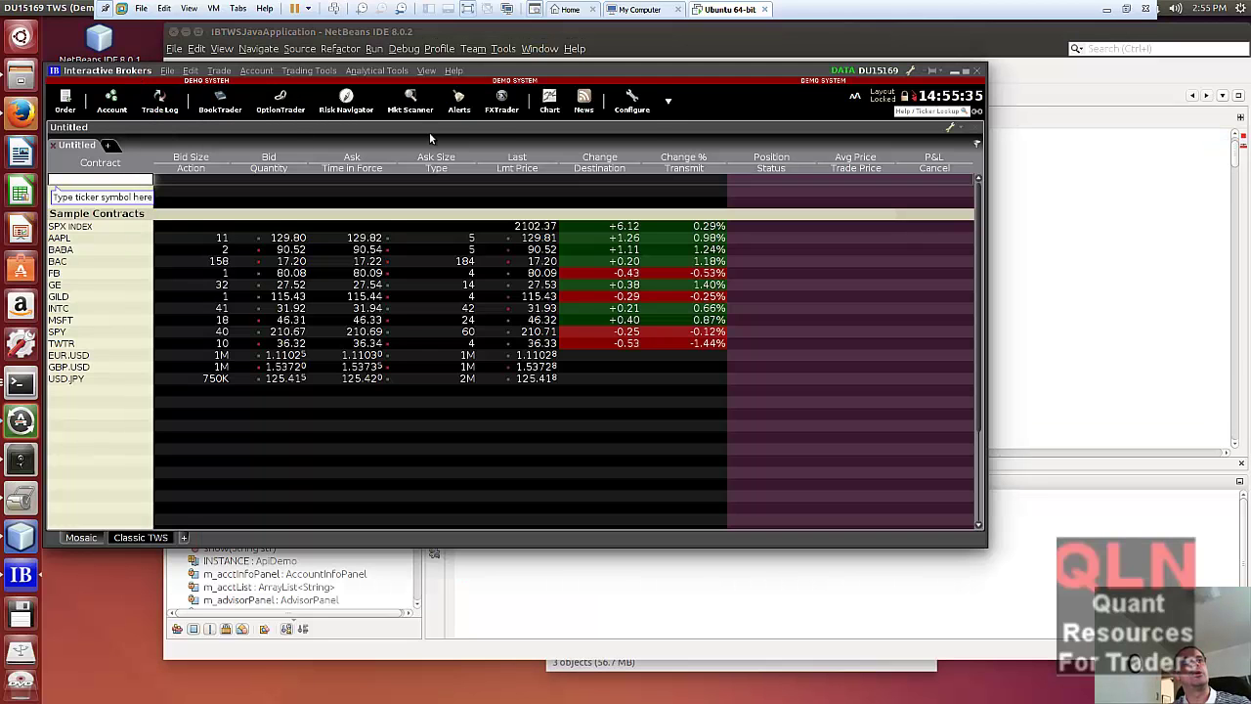
click(630, 103)
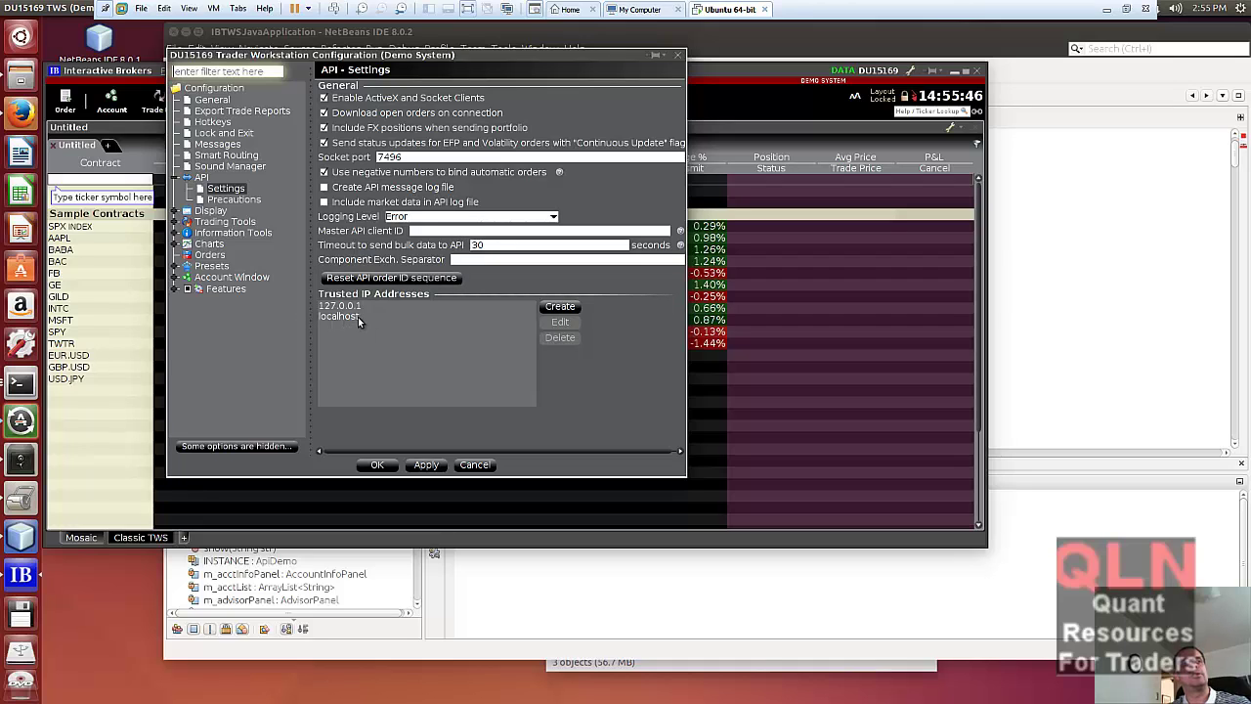
click(1052, 309)
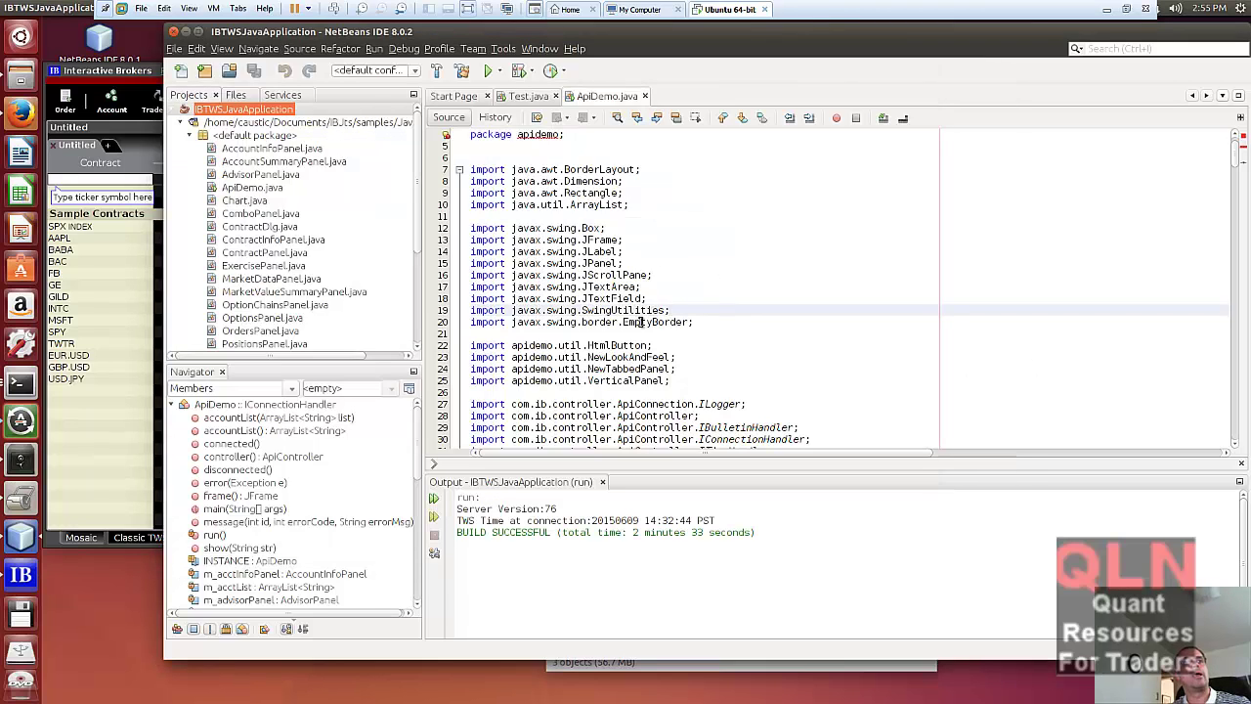
- Run ApiDemo.java with Run File, launching the test client connected on port 7496
right_click(252, 191)
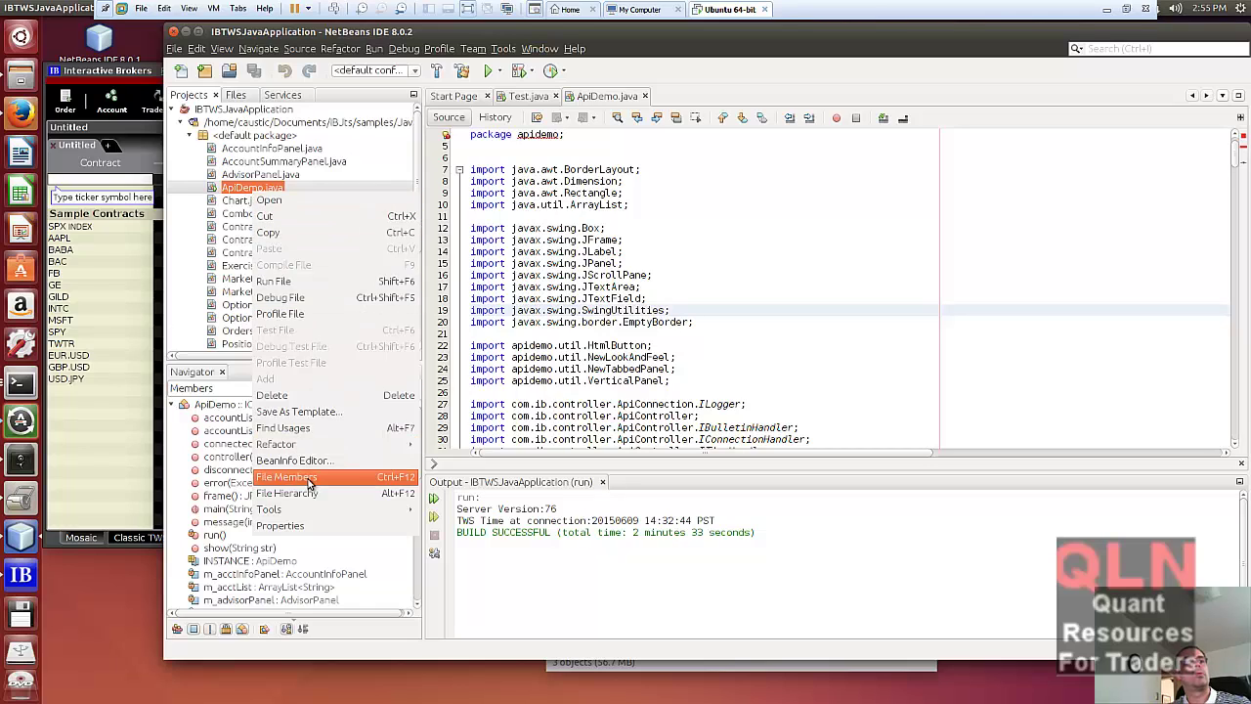
click(295, 281)
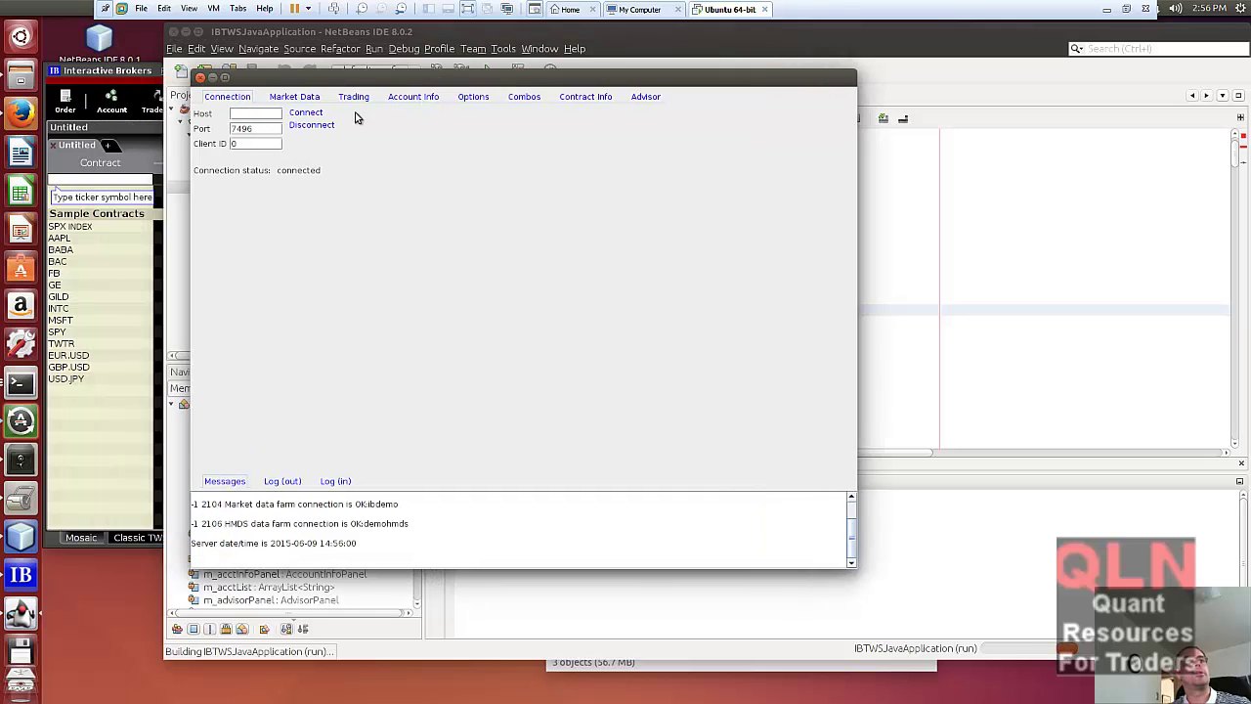
- Confirm ApiDemo stays connected to TWS on port 7496 and bring up the IBM Market Data form
click(305, 112)
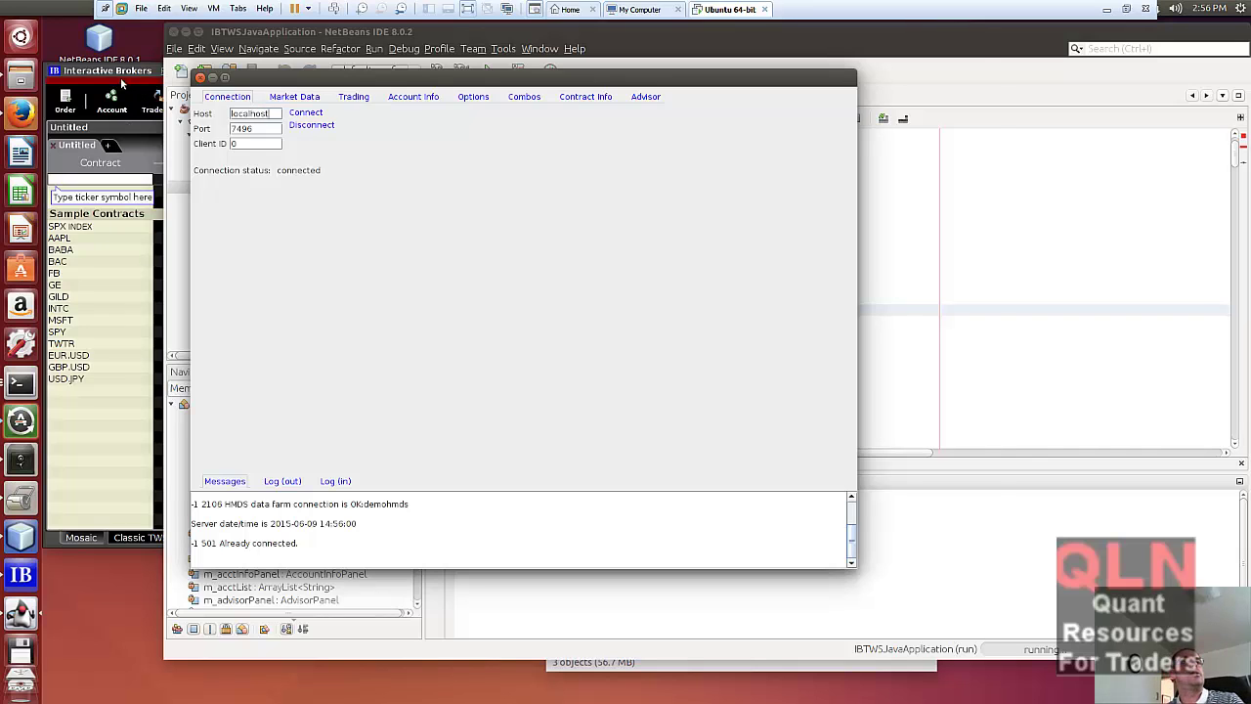
click(122, 84)
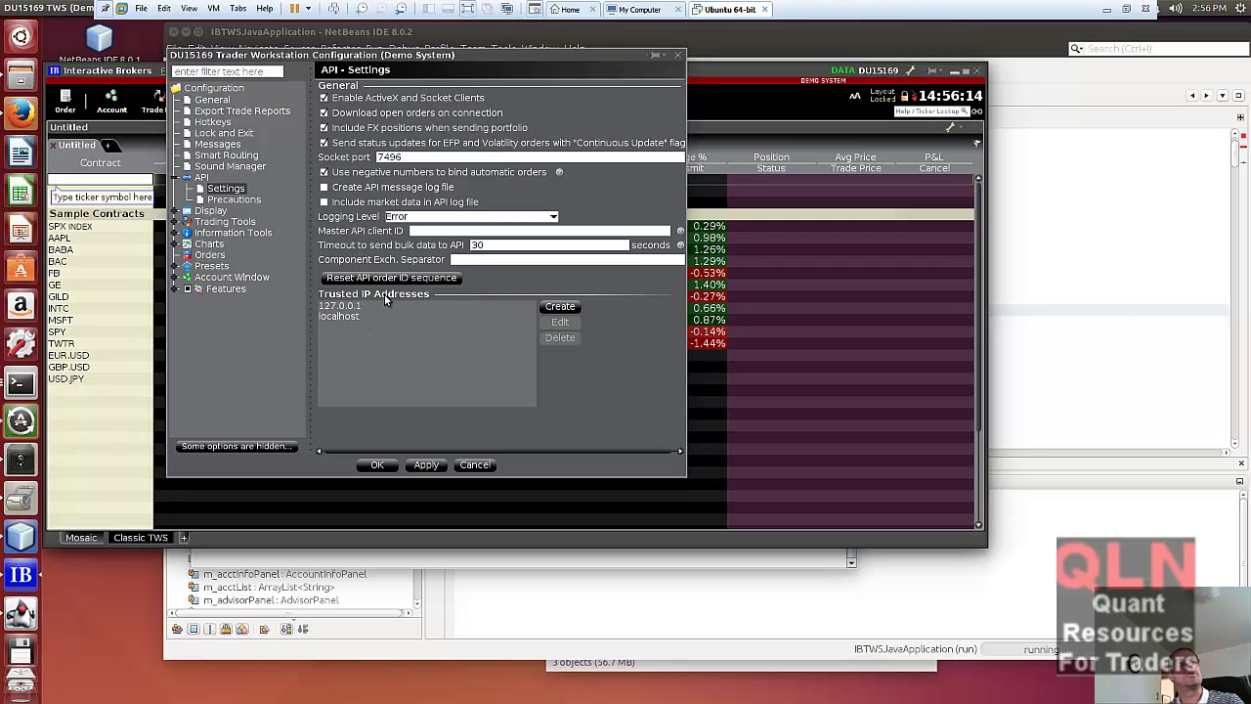
click(1021, 181)
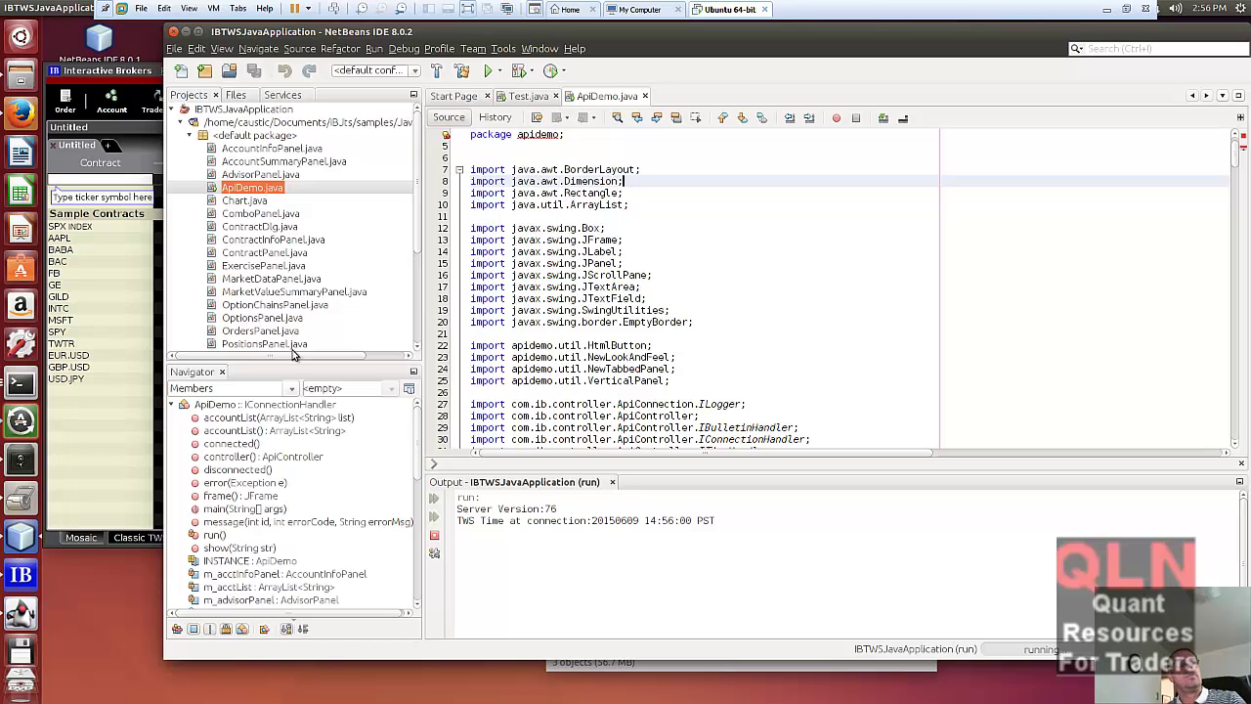
click(22, 614)
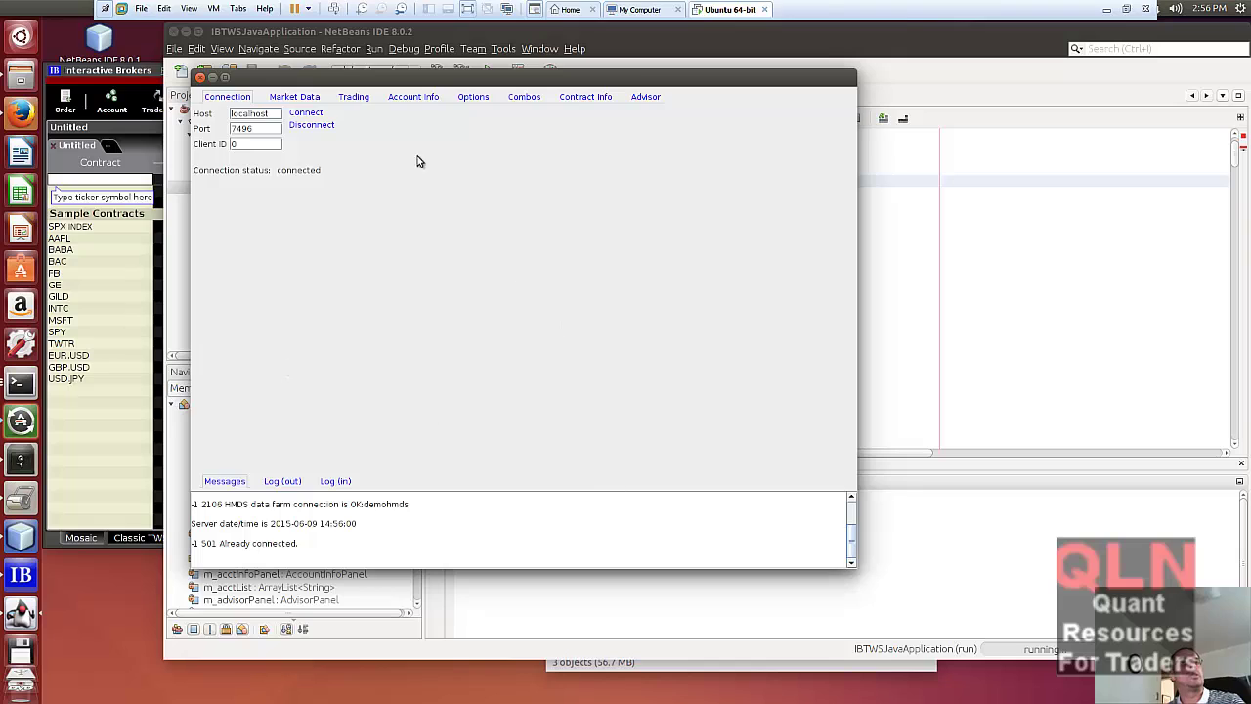
click(310, 114)
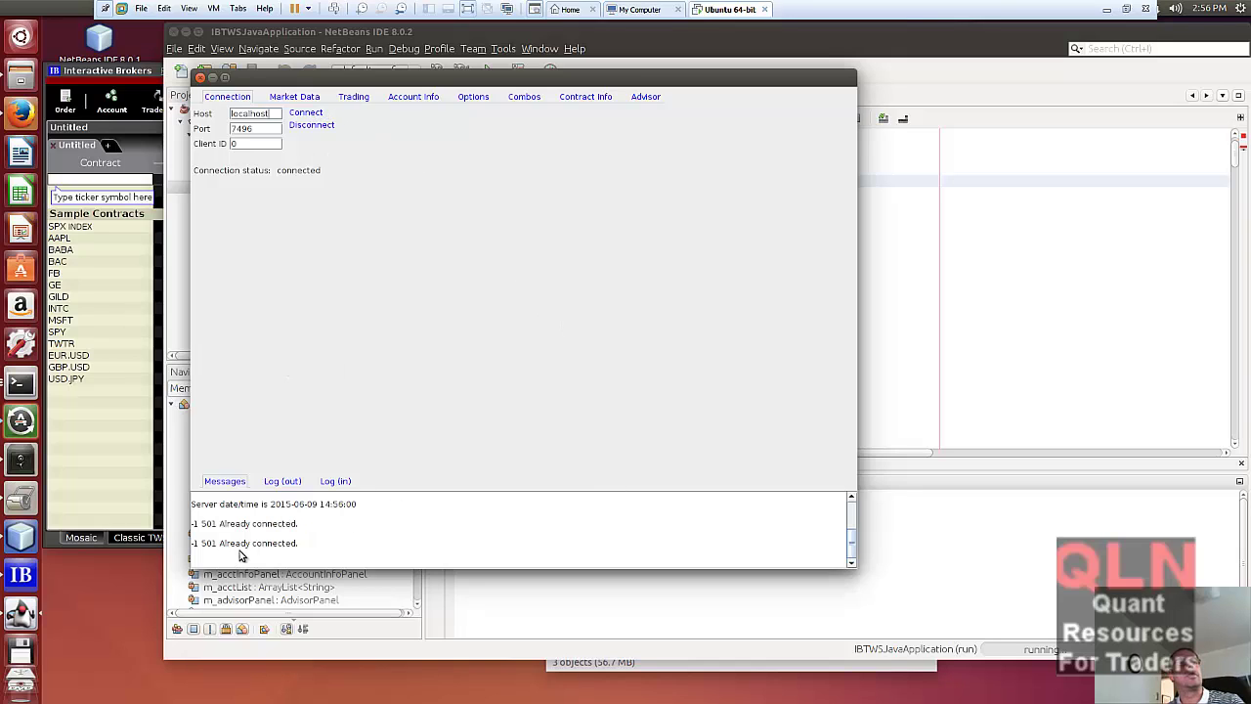
click(295, 95)
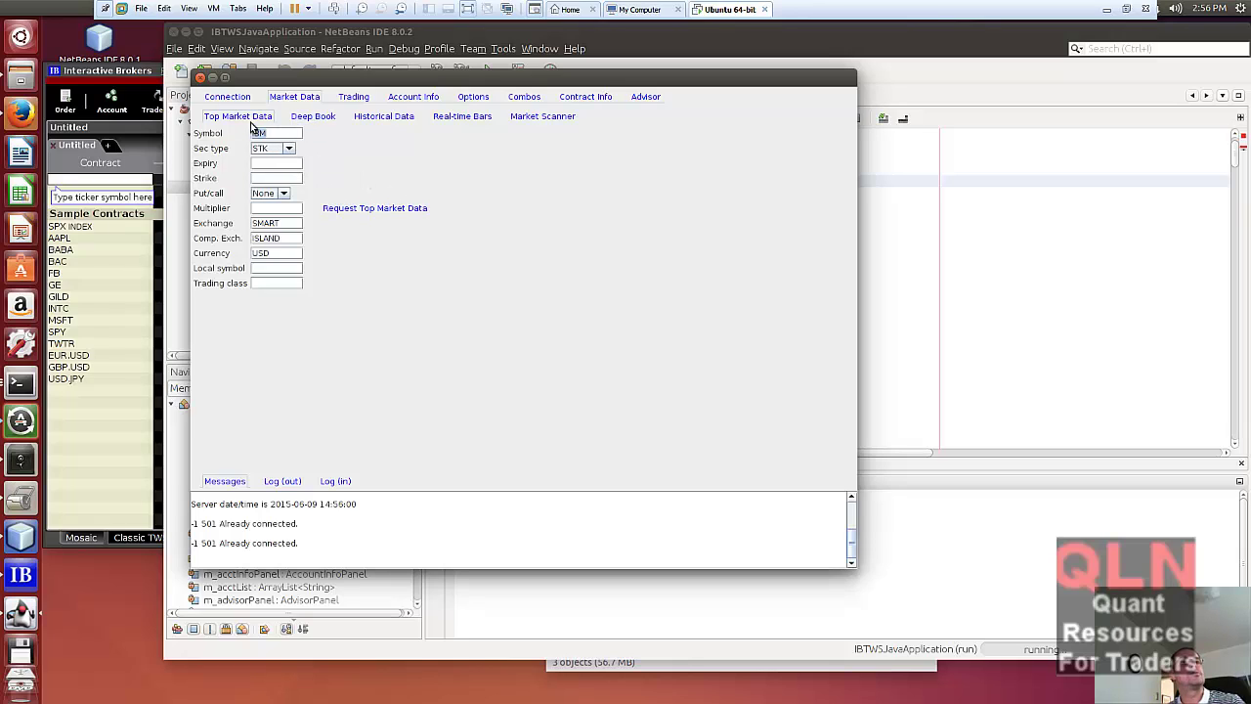
- Stream live IBM top market data, then request one week of hourly IBM bars, getting 'No queries'
click(399, 210)
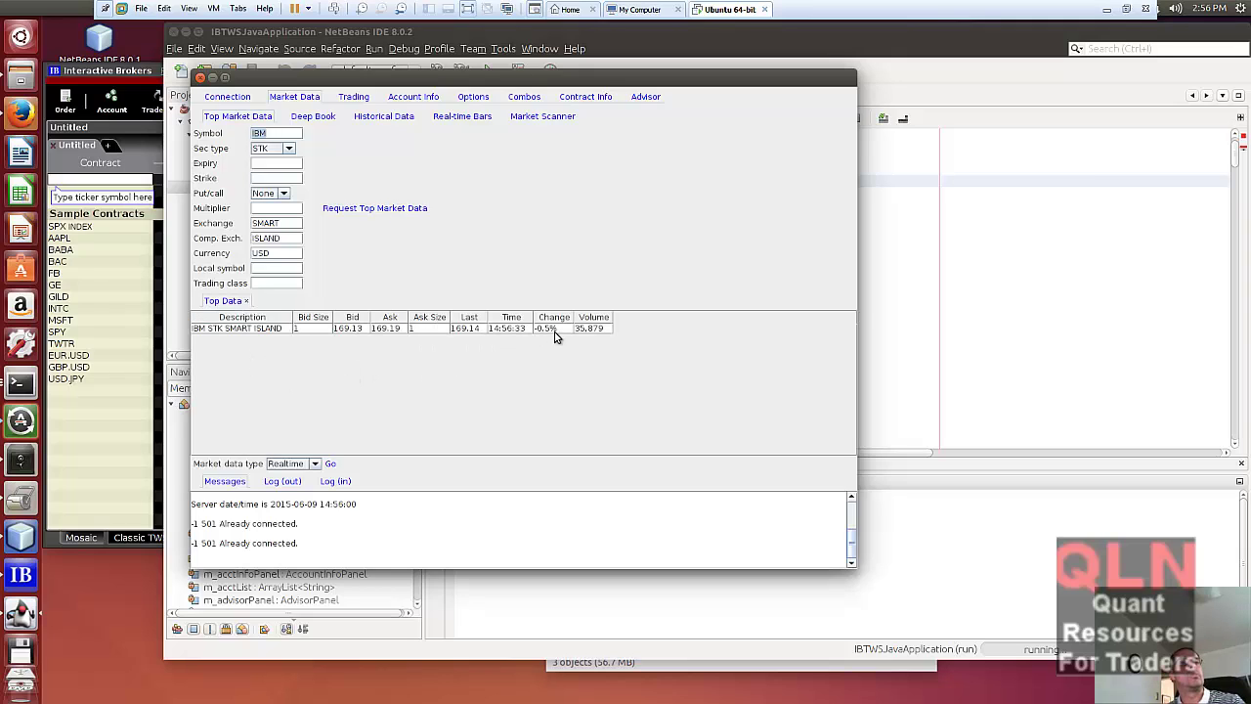
click(382, 117)
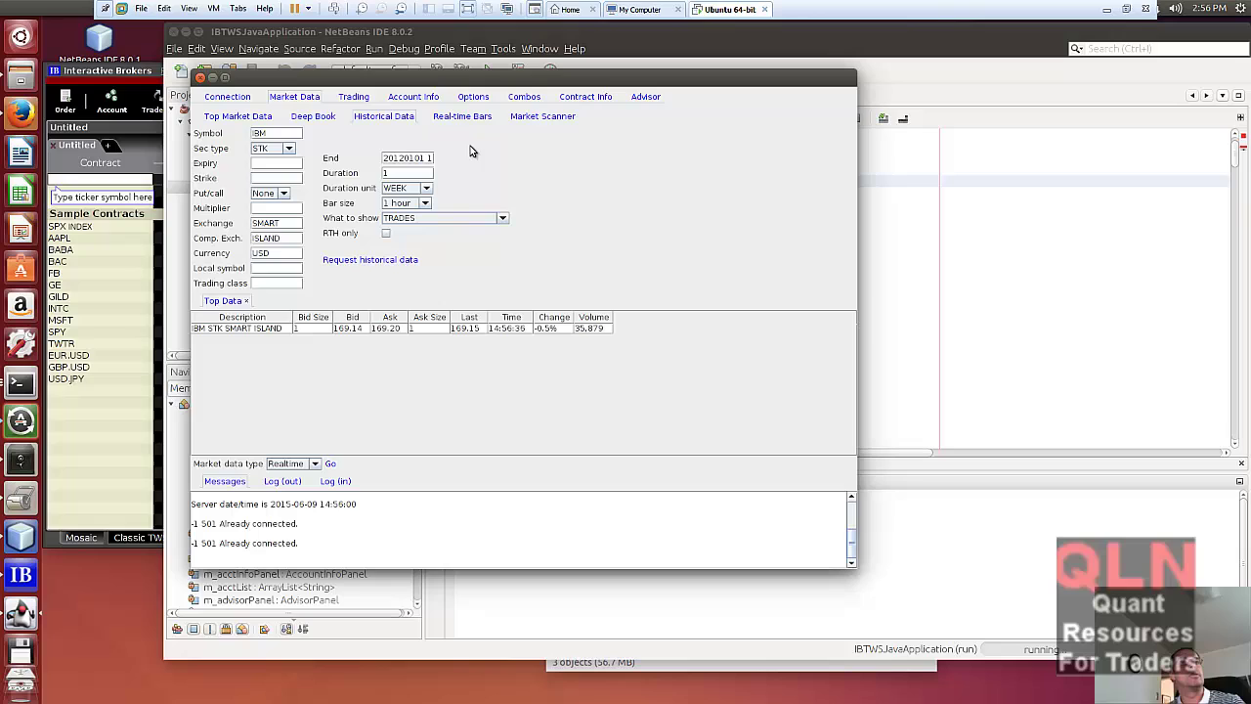
click(387, 260)
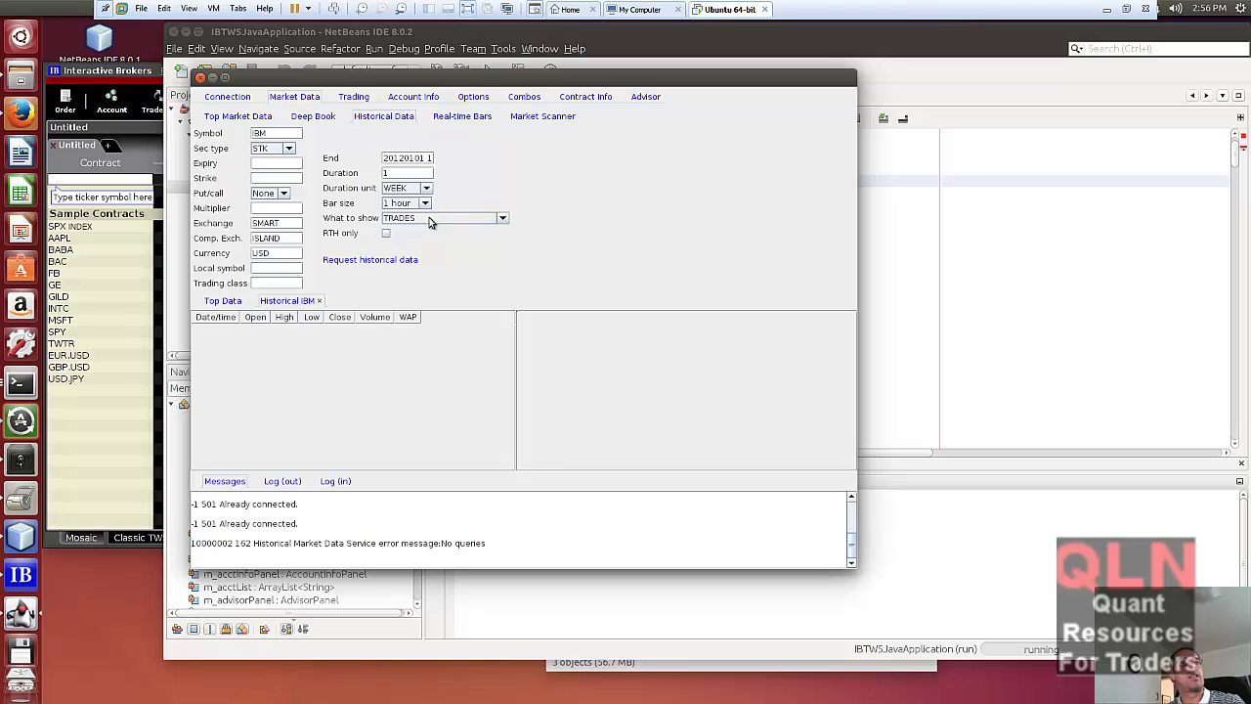
- Review the AAPL, MSFT and EUR trade log, then return to ApiDemo.java in NetBeans
click(354, 97)
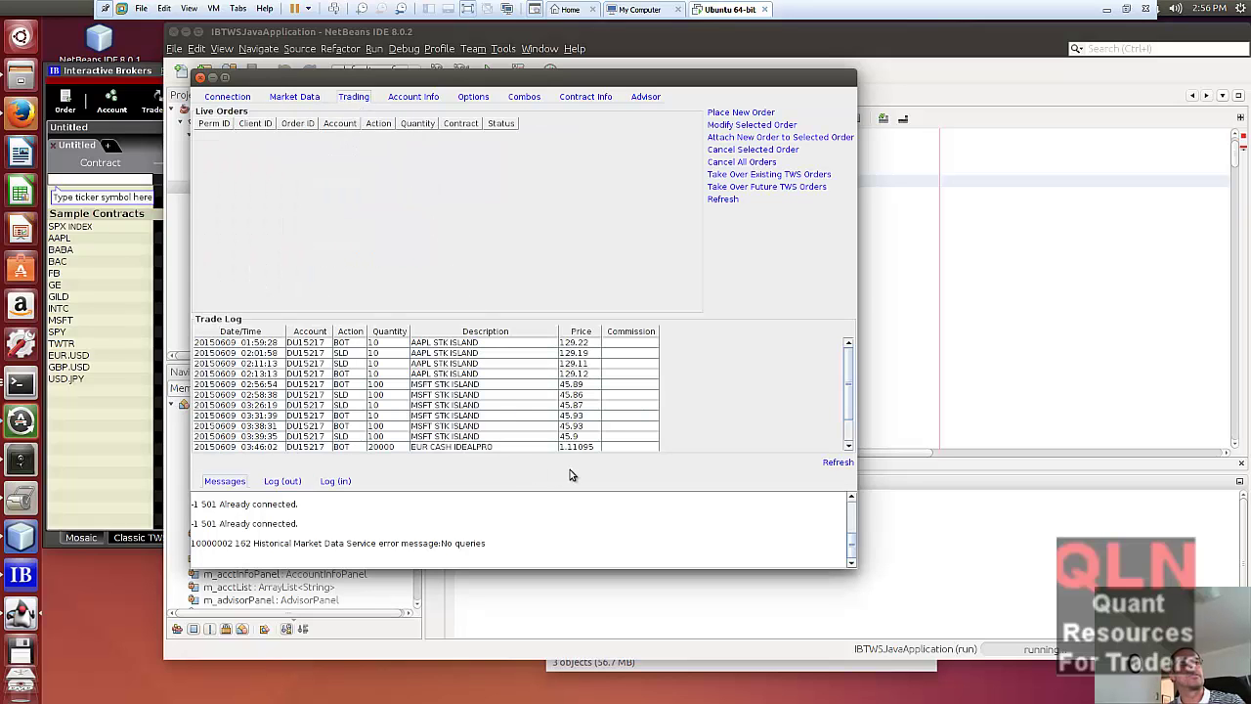
click(233, 99)
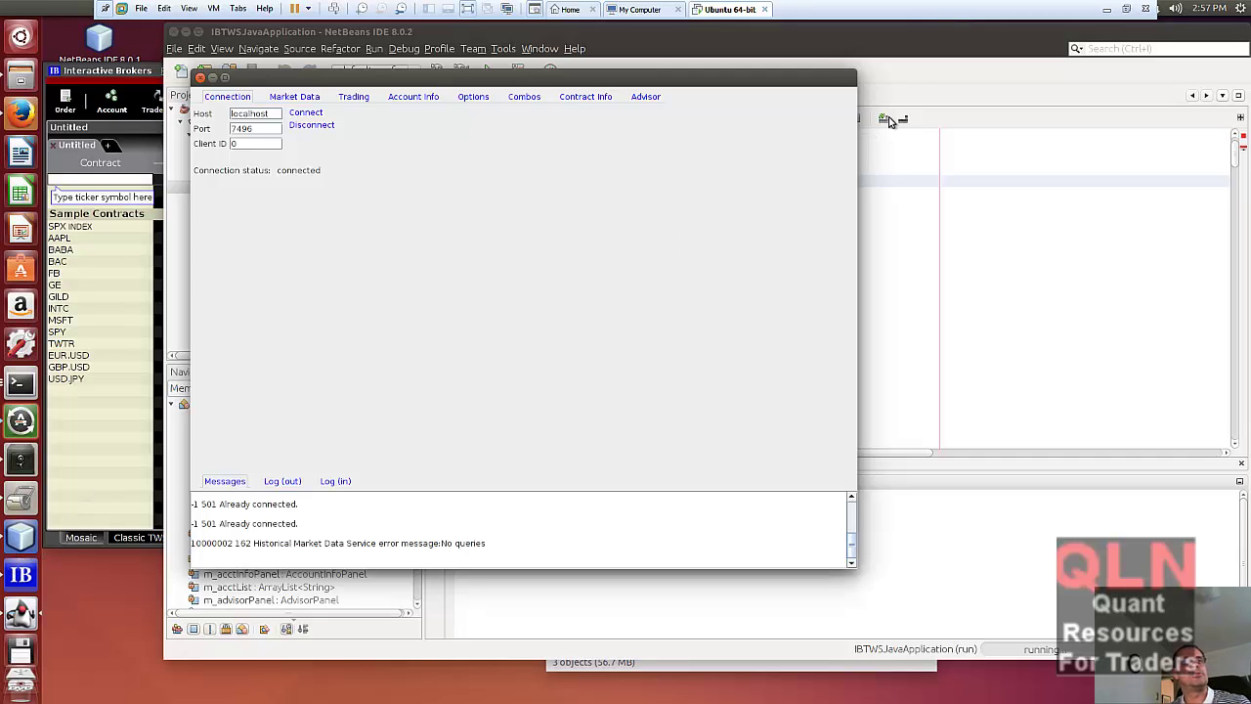
click(921, 73)
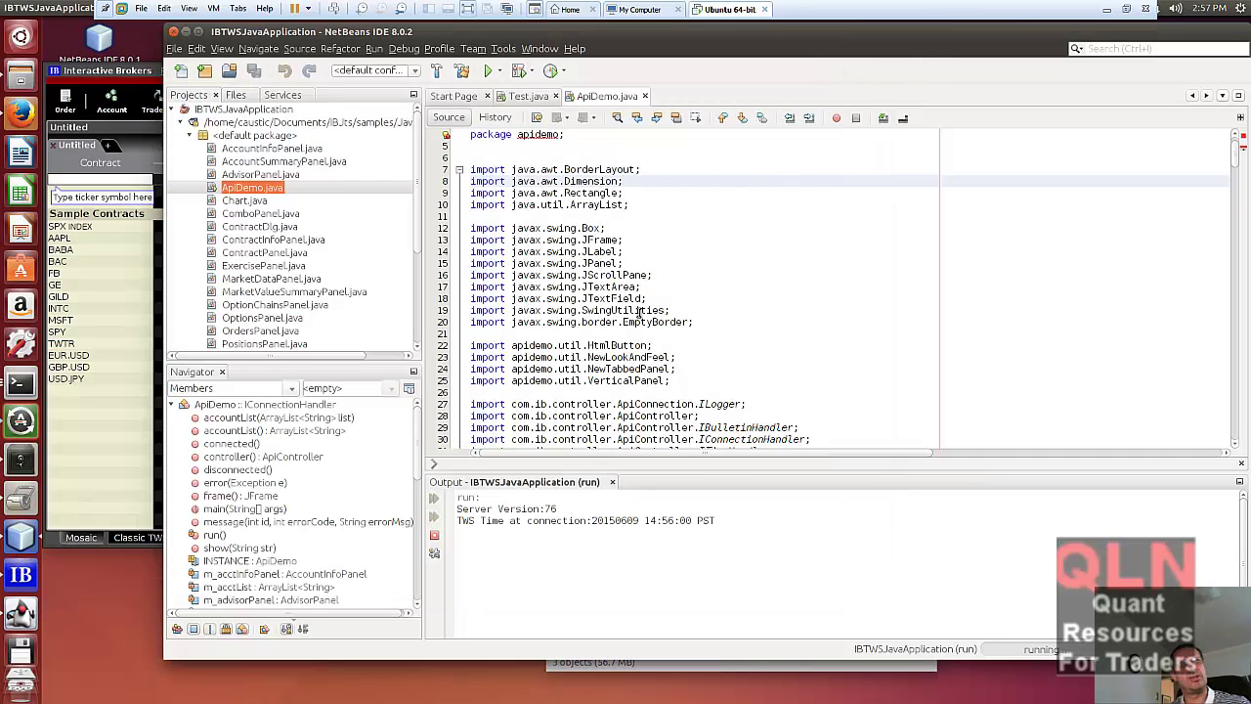